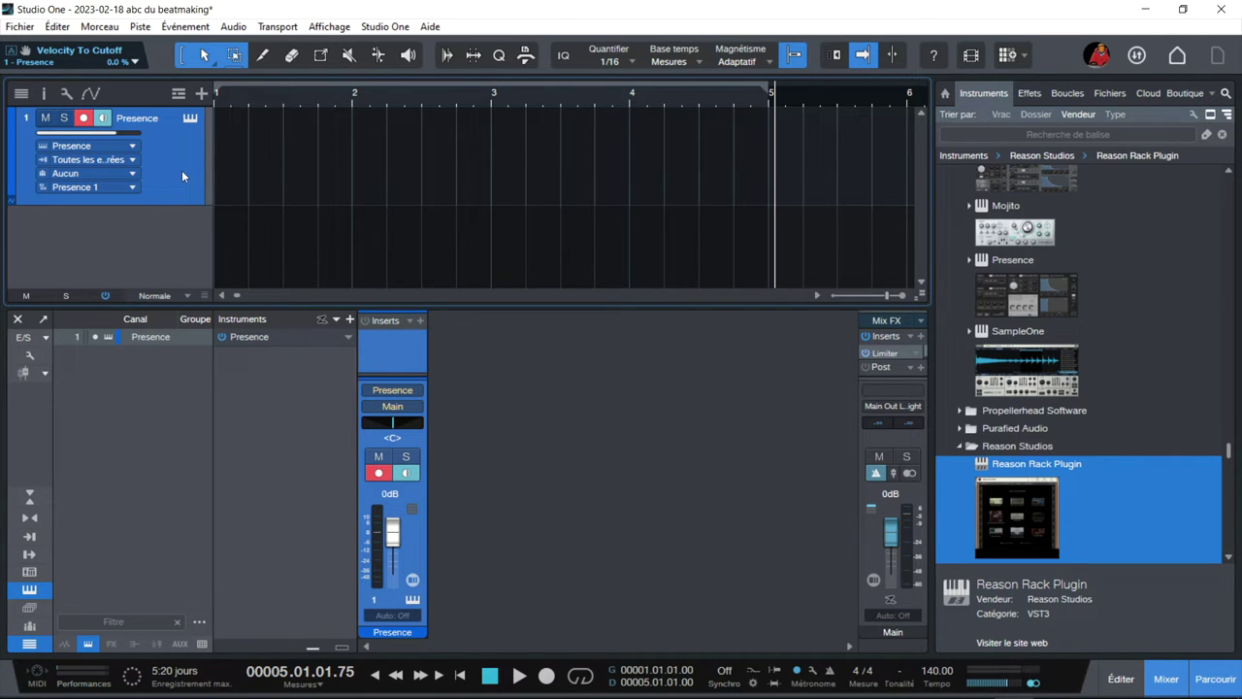
Step: Open the Presence instrument on track 1 to check its preset and sound, and close it again
left_click(190, 118)
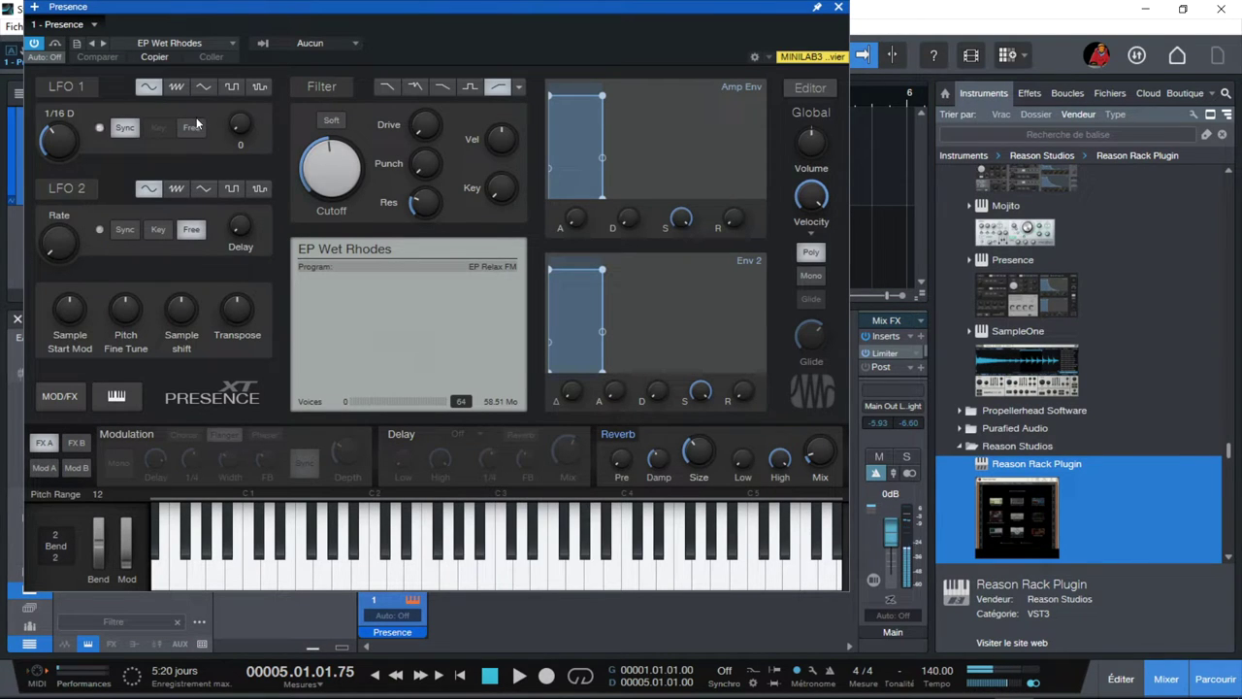
left_click(839, 6)
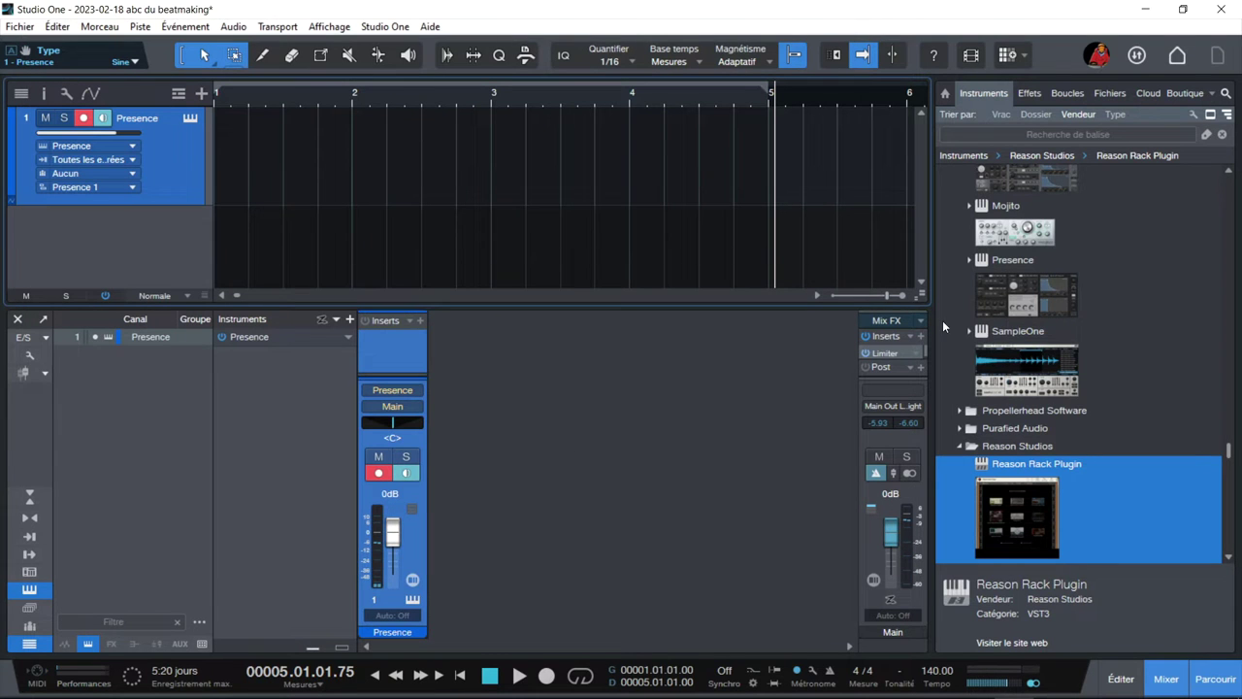
Step: Add Reason Rack Plugin as an instrument on a new track and load the Chord Sequencer player into its rack
left_click_drag(1025, 518, 665, 256)
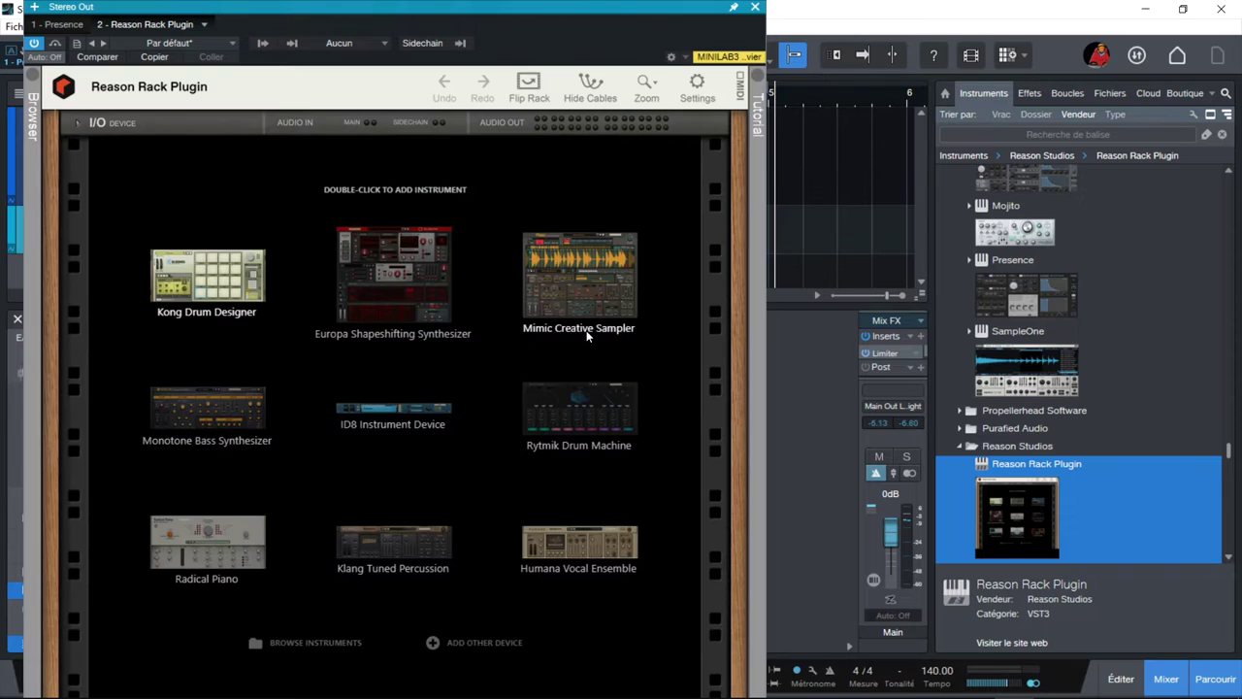
left_click_drag(31, 76, 241, 60)
left_click(242, 61)
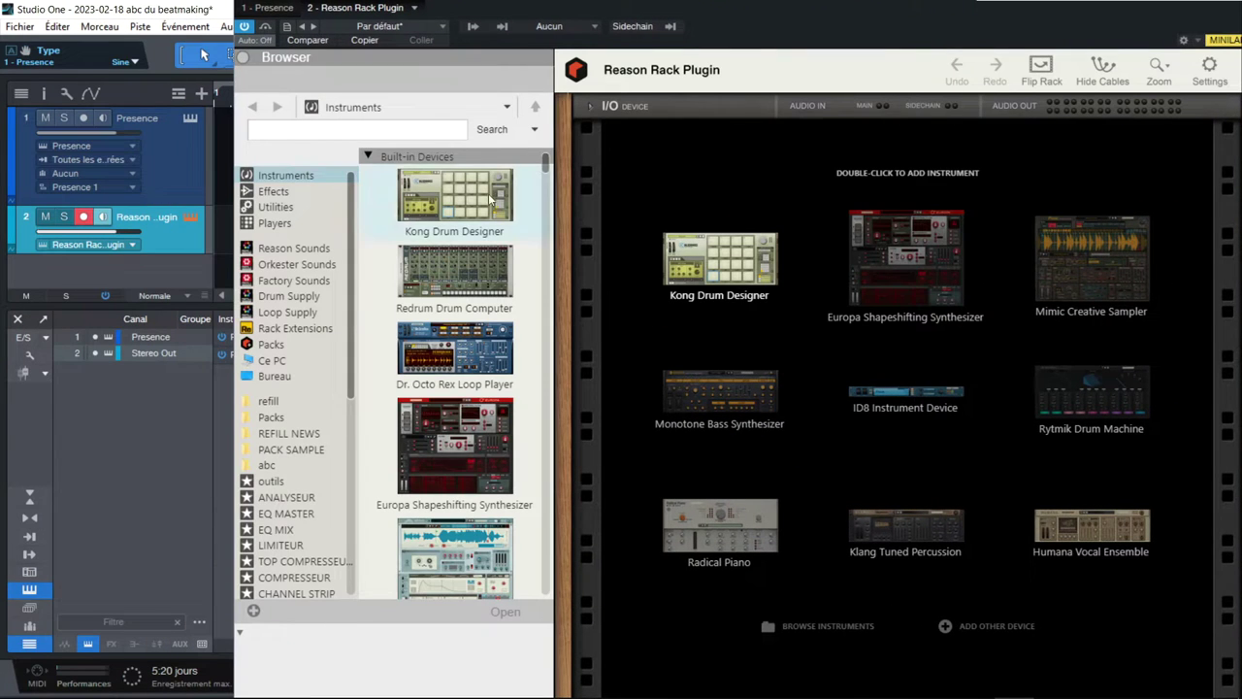
left_click(291, 222)
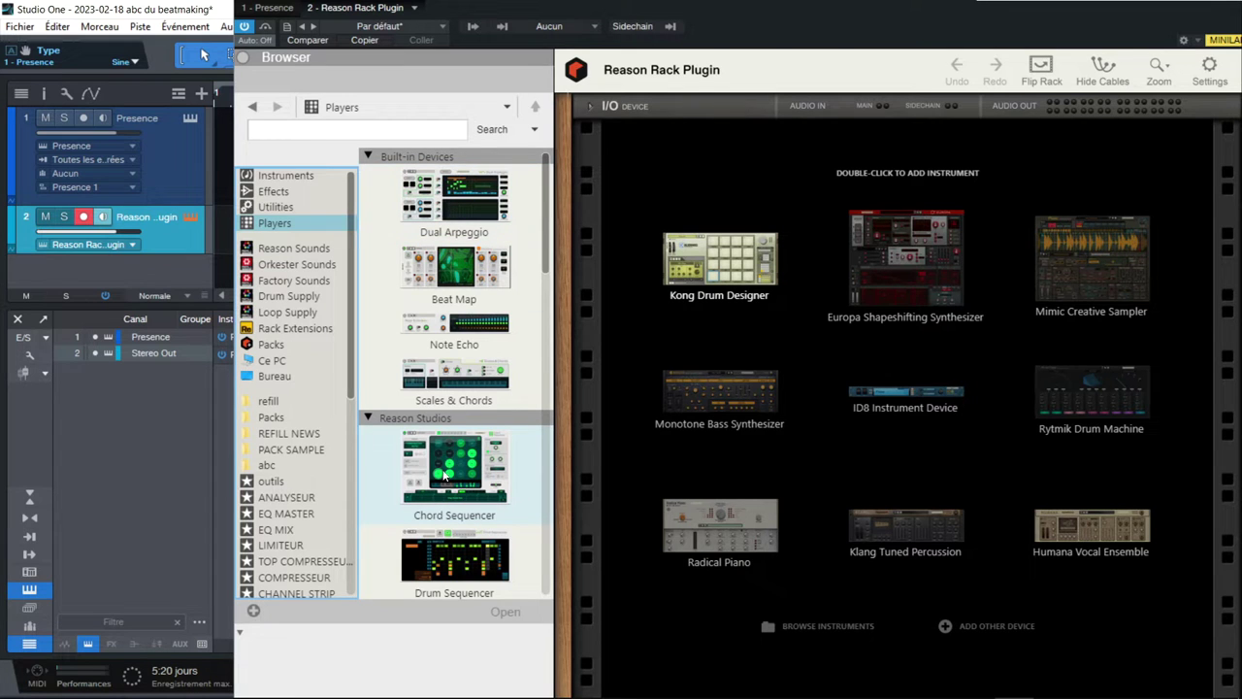
left_click_drag(444, 475, 794, 245)
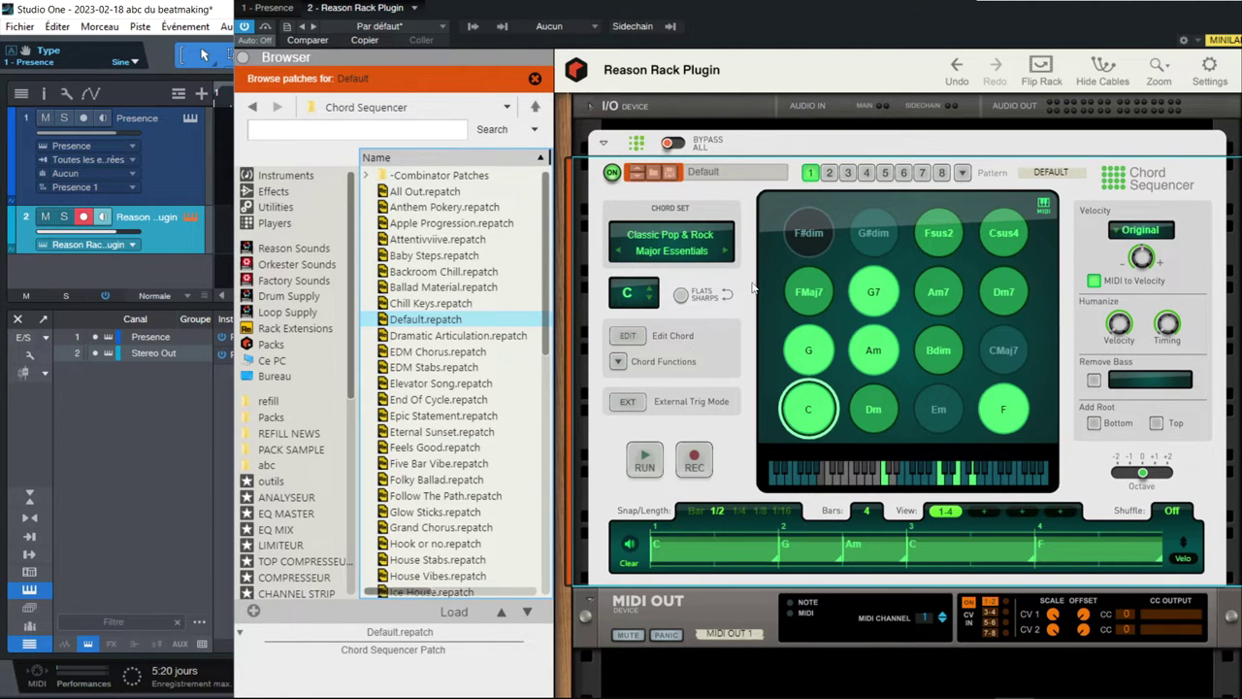
Step: Set the Presence track's MIDI input to Reason Rack Plugin
left_click_drag(1047, 10, 943, 69)
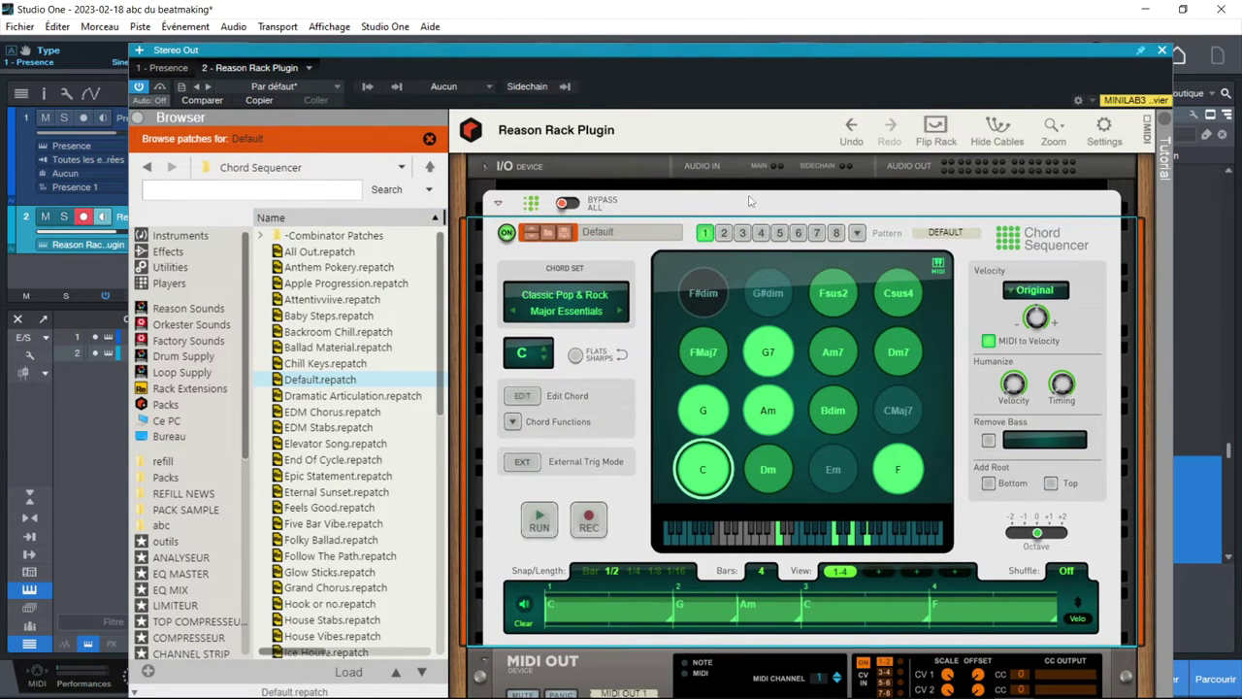
left_click_drag(710, 50, 819, 16)
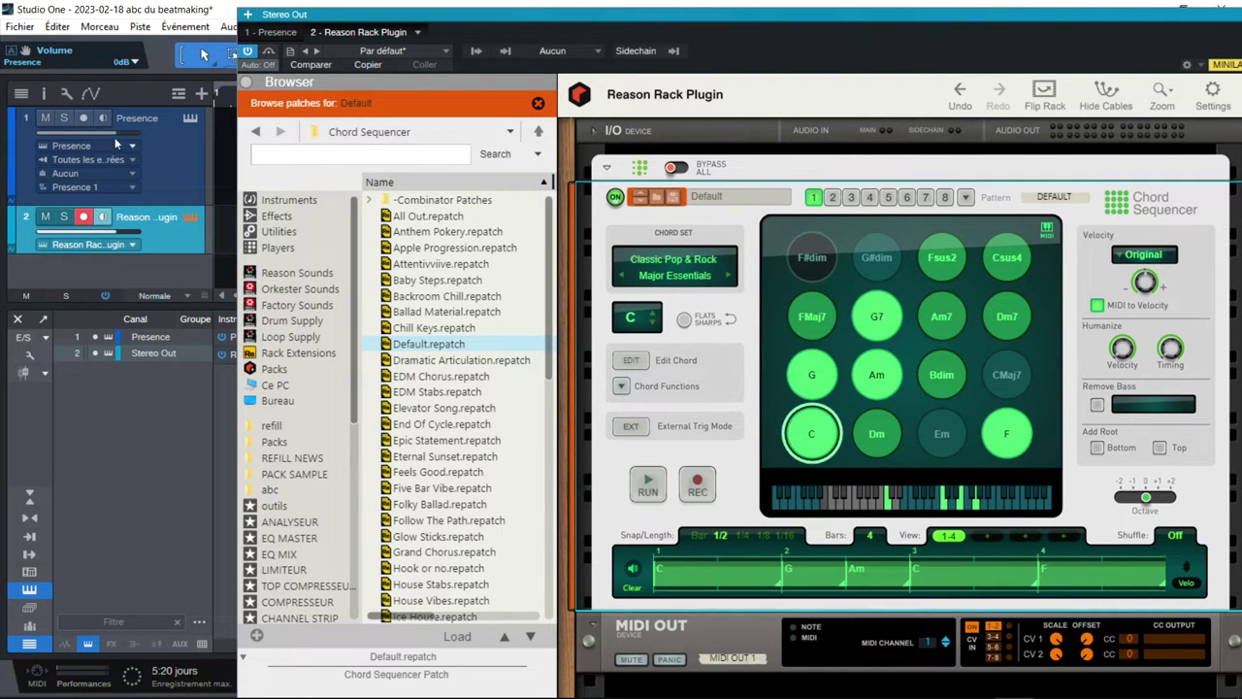
left_click(189, 117)
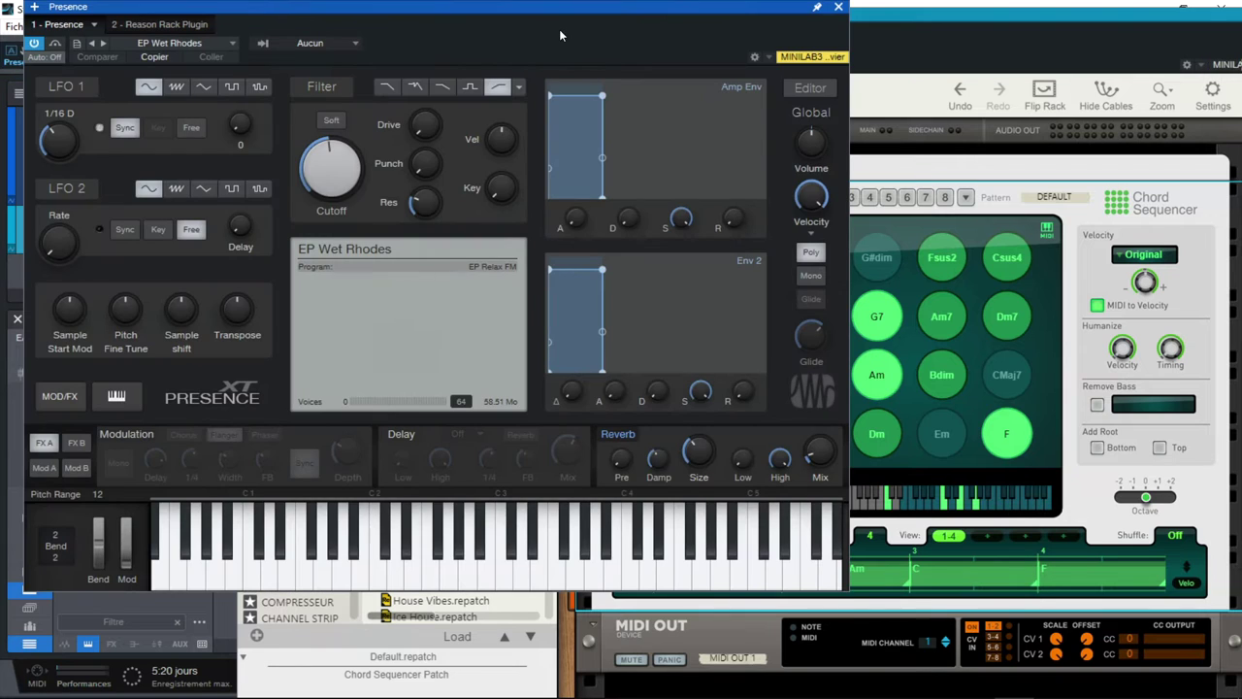
left_click(838, 6)
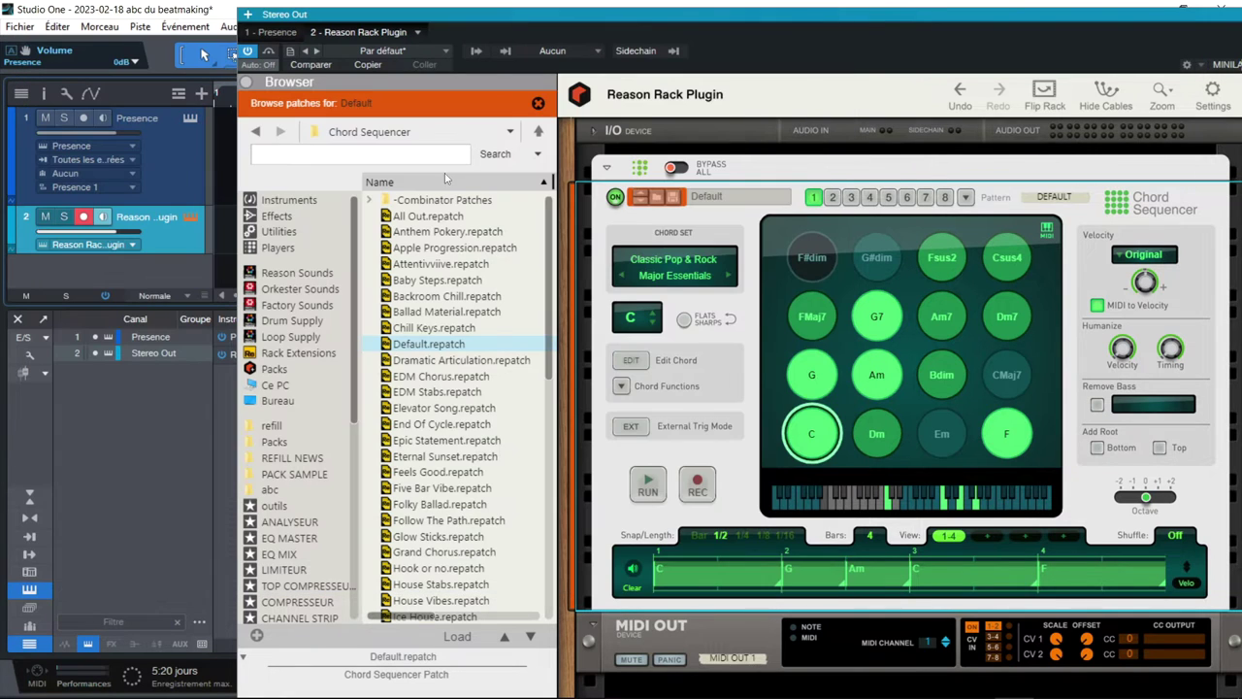
left_click(132, 161)
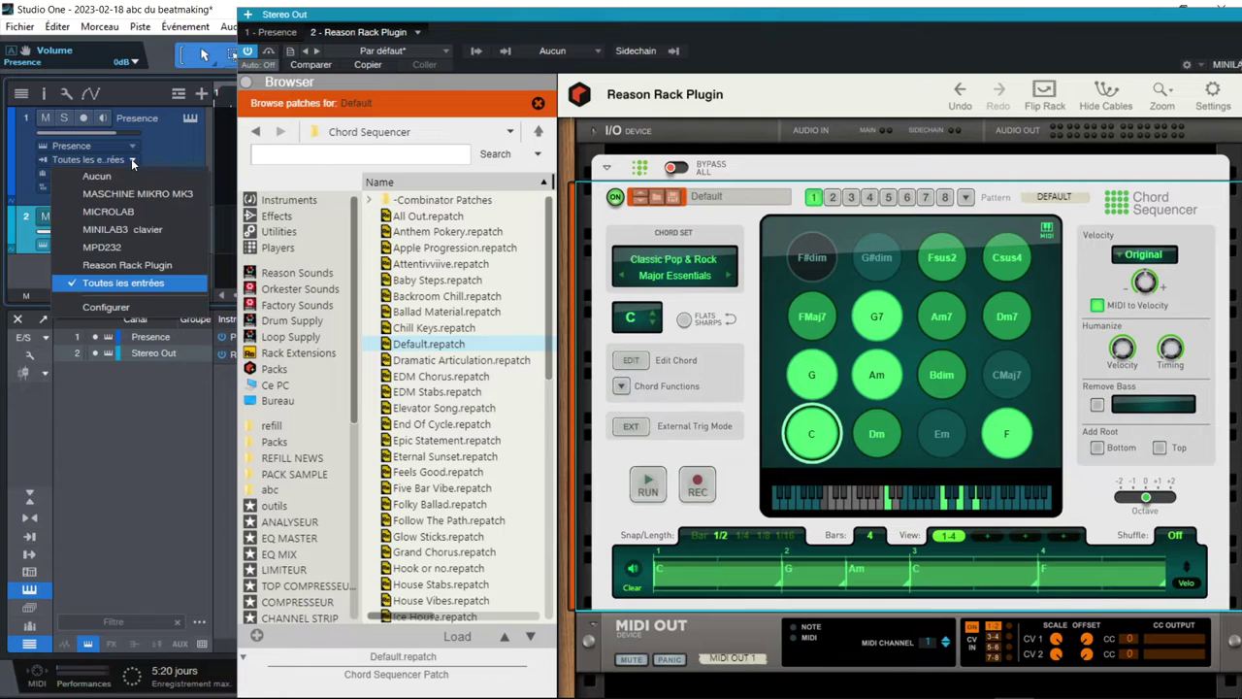
left_click(127, 265)
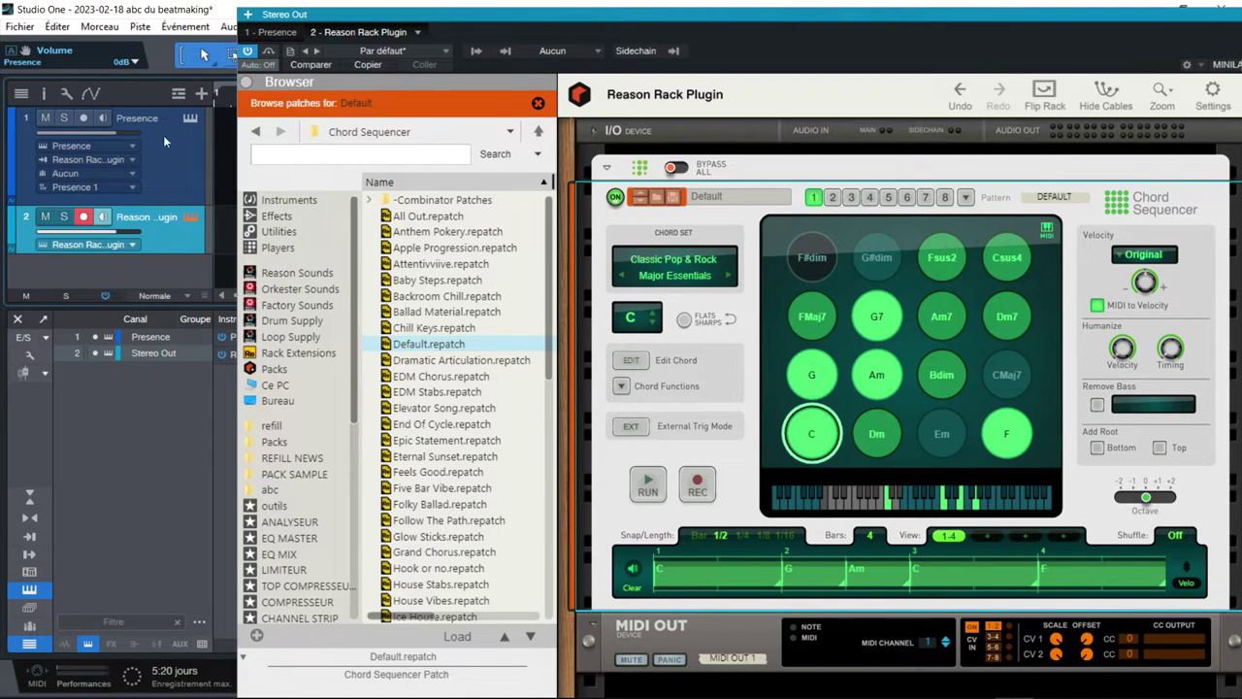
Step: Turn on monitoring for the Presence track and audition the Chord Sequencer's pattern through it
left_click(104, 118)
left_click(647, 487)
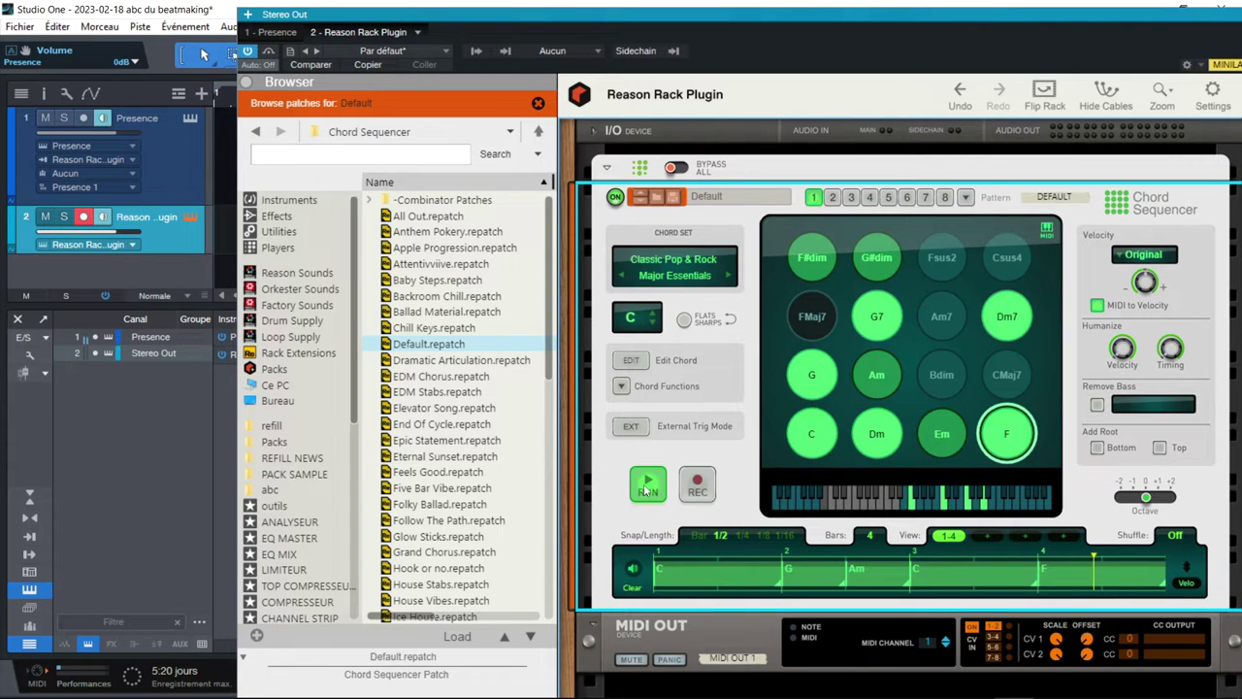
left_click(645, 490)
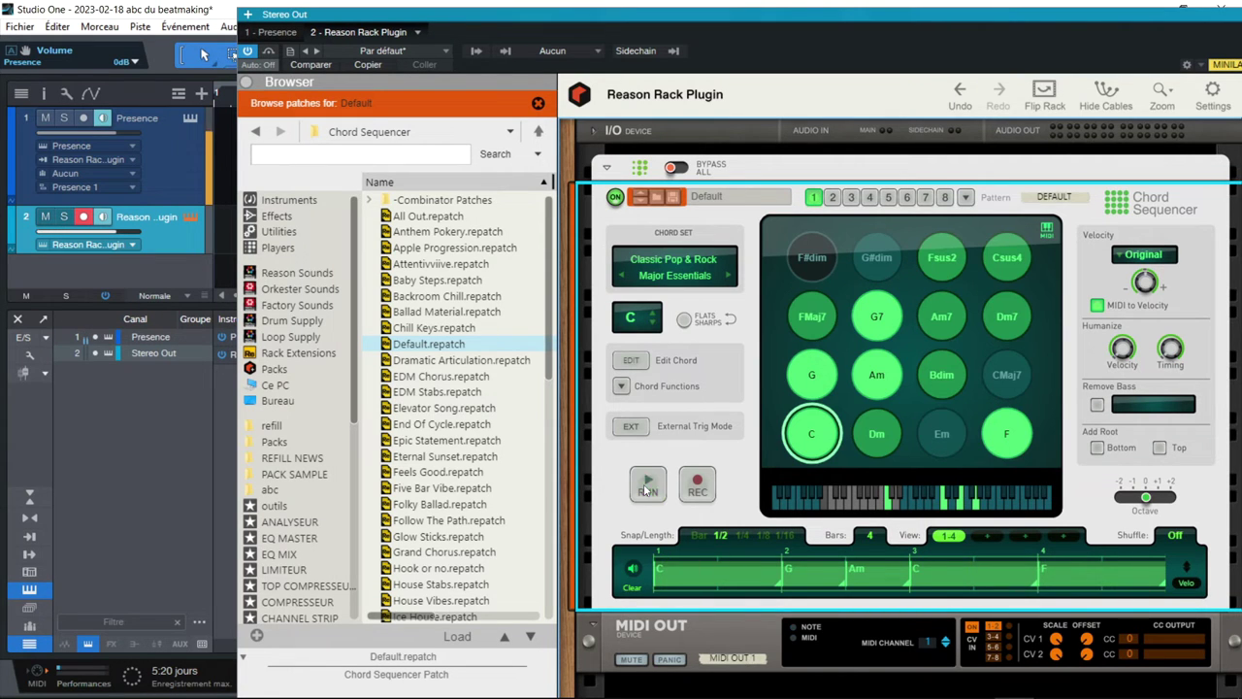
Step: Choose the Soul & R&B chord set 80s Soul Ballad in the Chord Sequencer and set its key to E
left_click(665, 276)
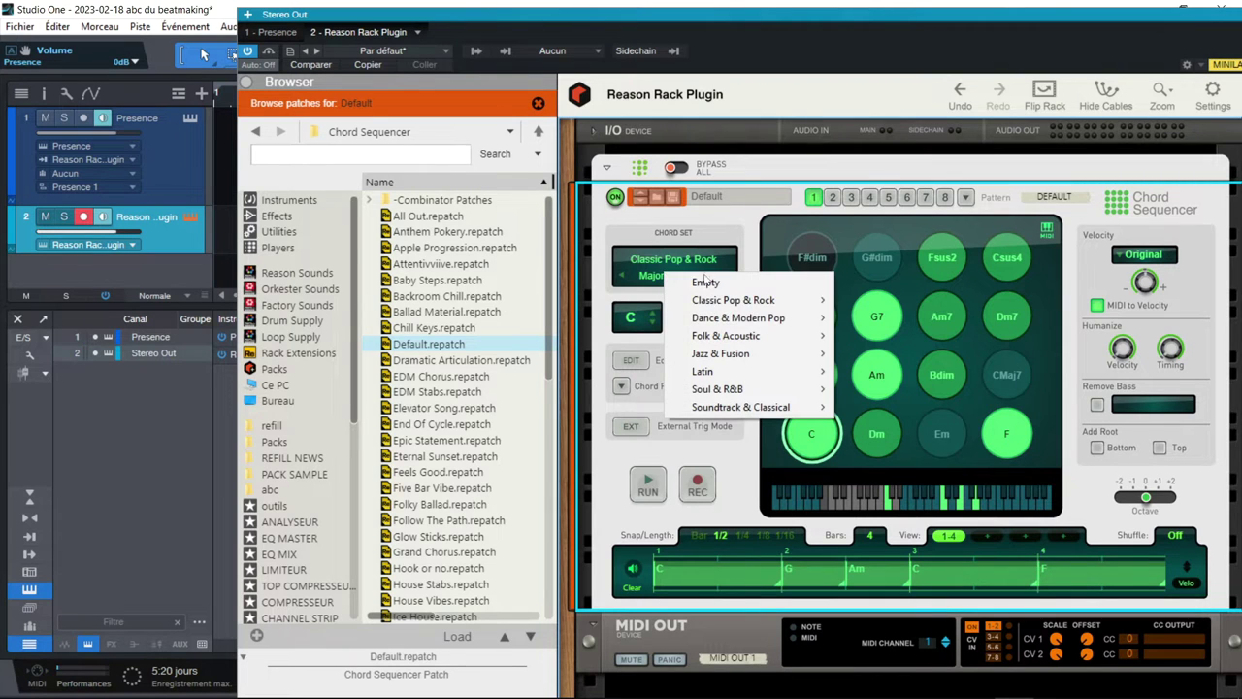
mouse_move(722, 388)
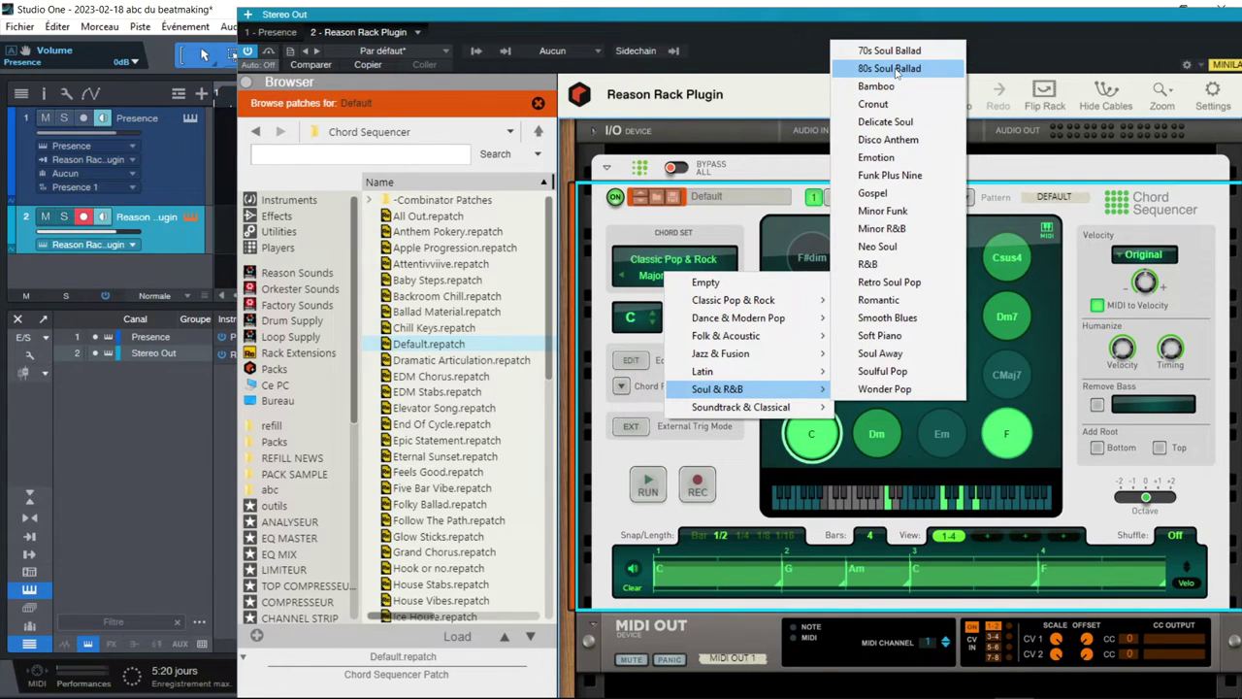
left_click(894, 70)
left_click(653, 314)
left_click(652, 314)
left_click(653, 314)
left_click(653, 314)
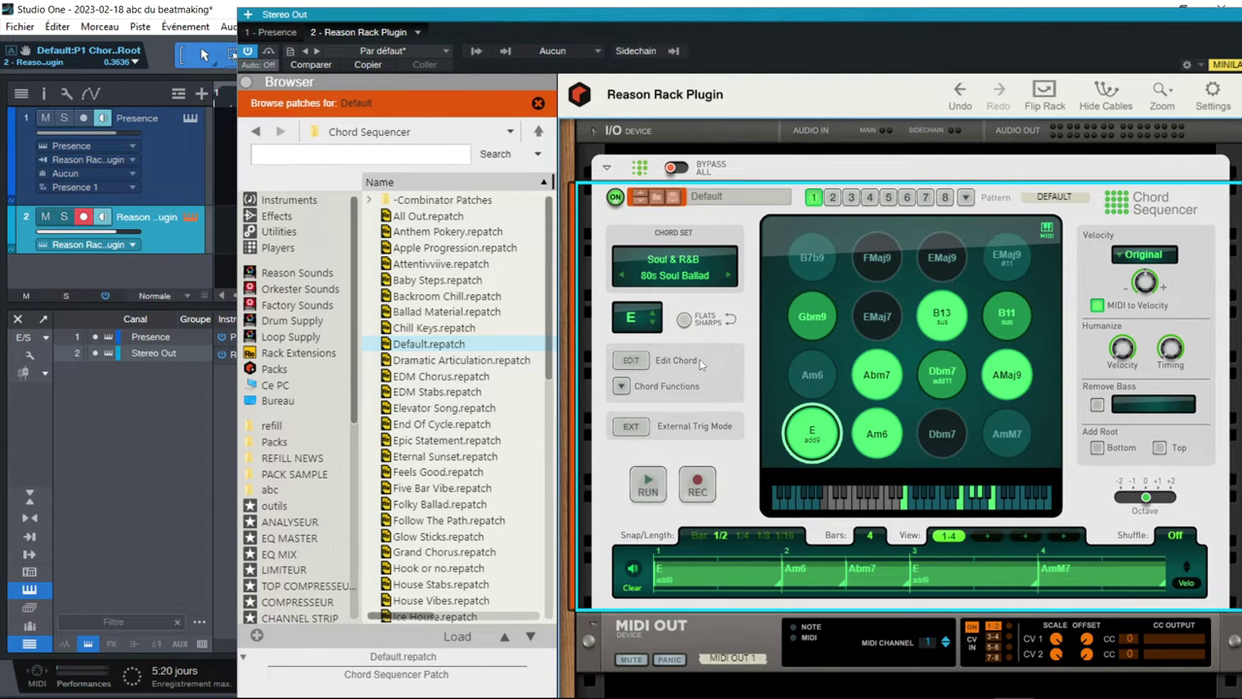
Step: Arm the Presence track instead of the Reason Rack track, close the plugin window and record four bars of the chord sequence
left_click_drag(936, 14, 858, 0)
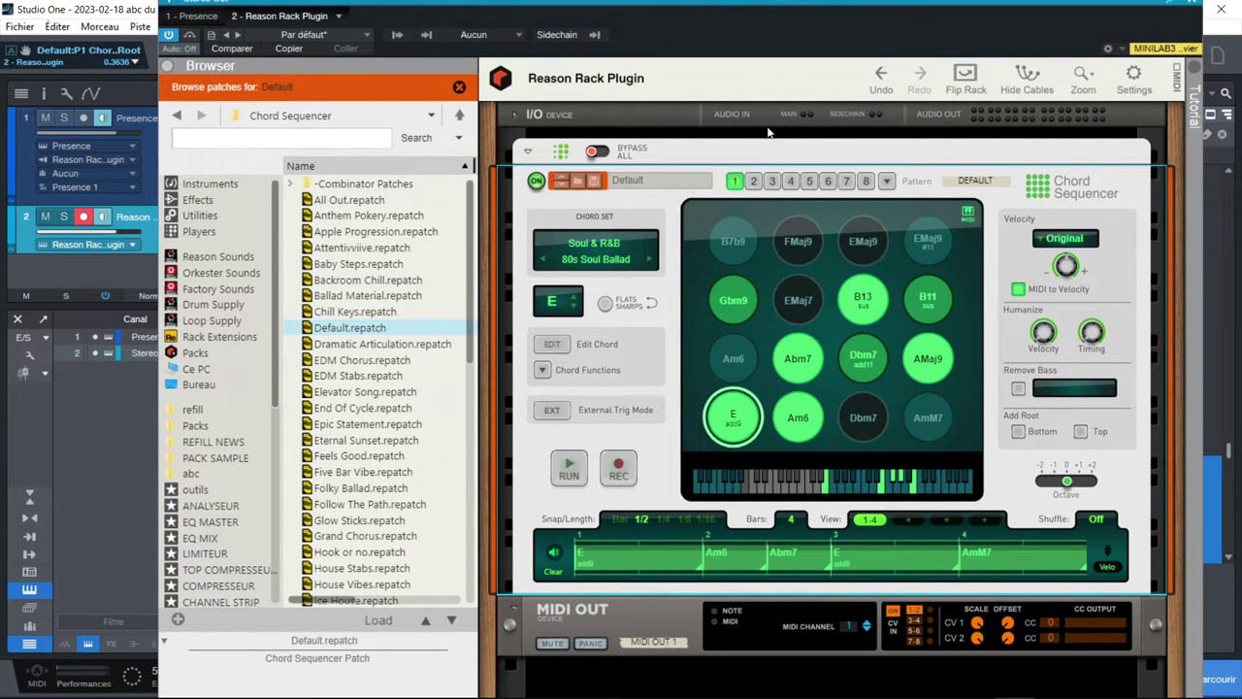
left_click_drag(807, 4, 865, 234)
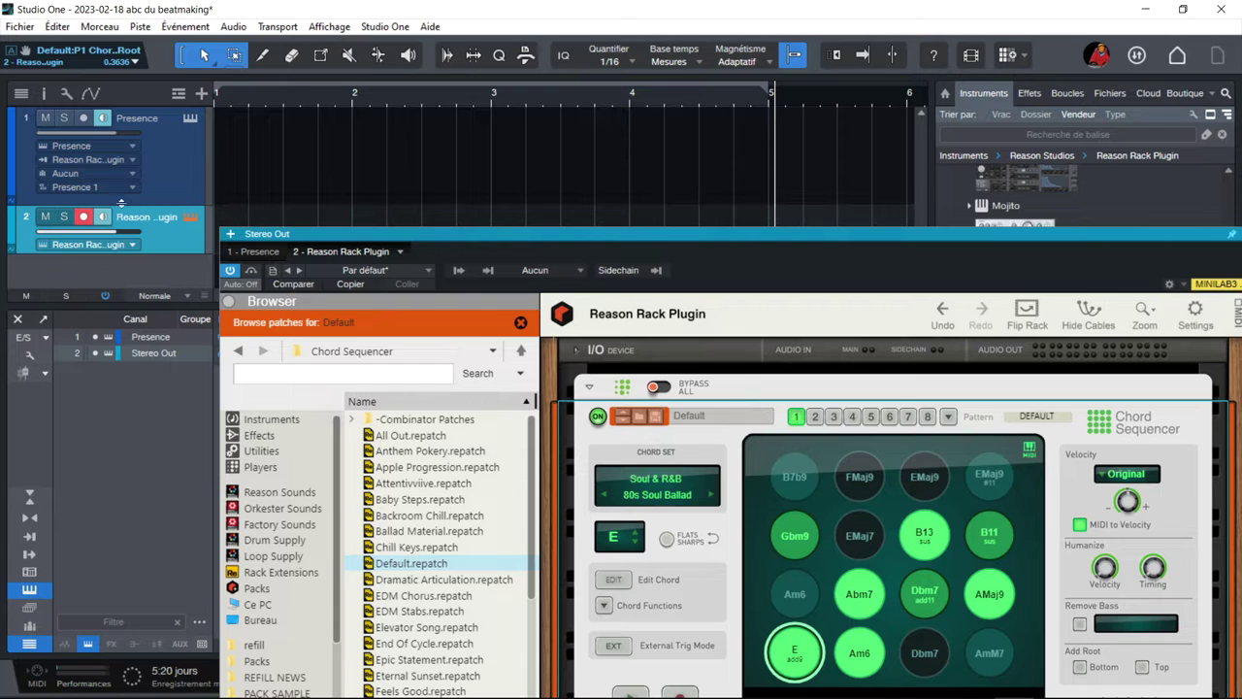
left_click(84, 218)
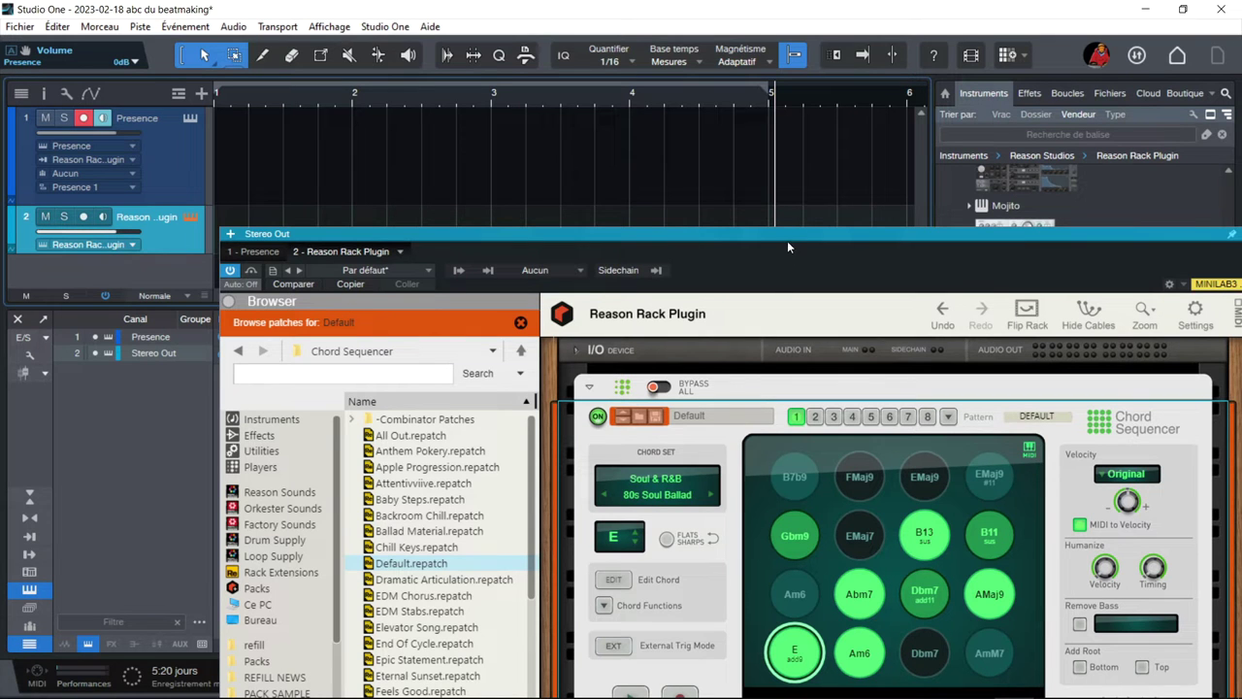
left_click_drag(792, 236, 657, 70)
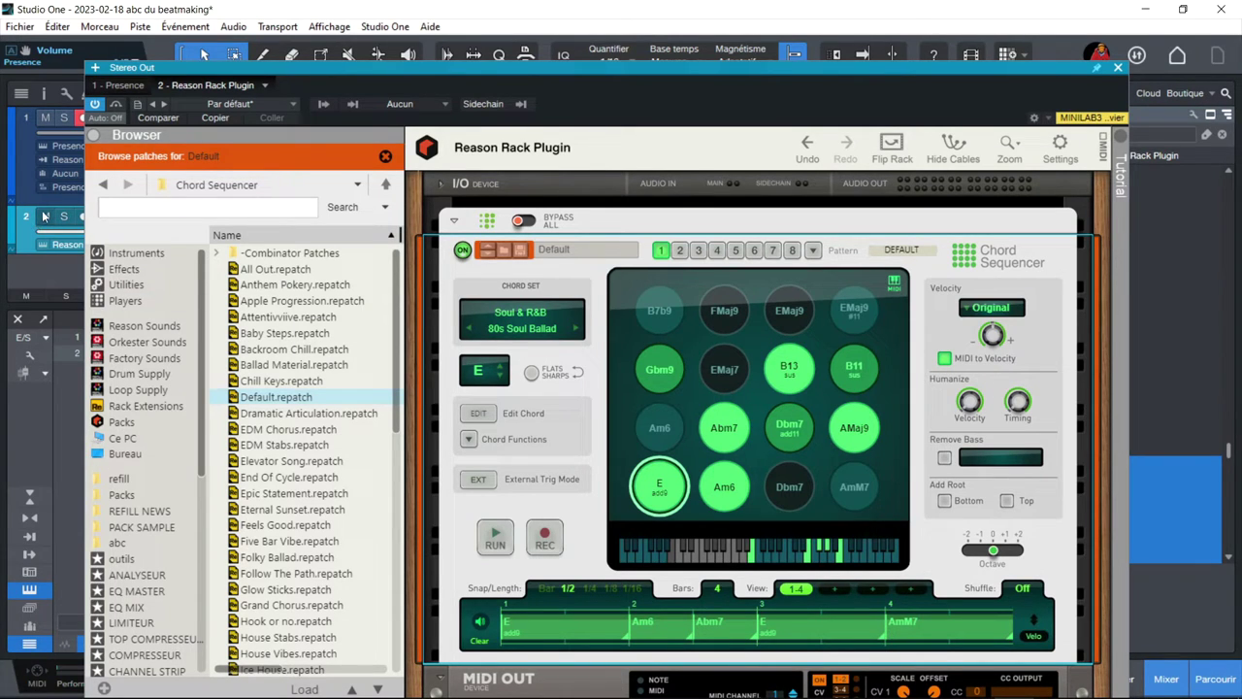
left_click(1118, 70)
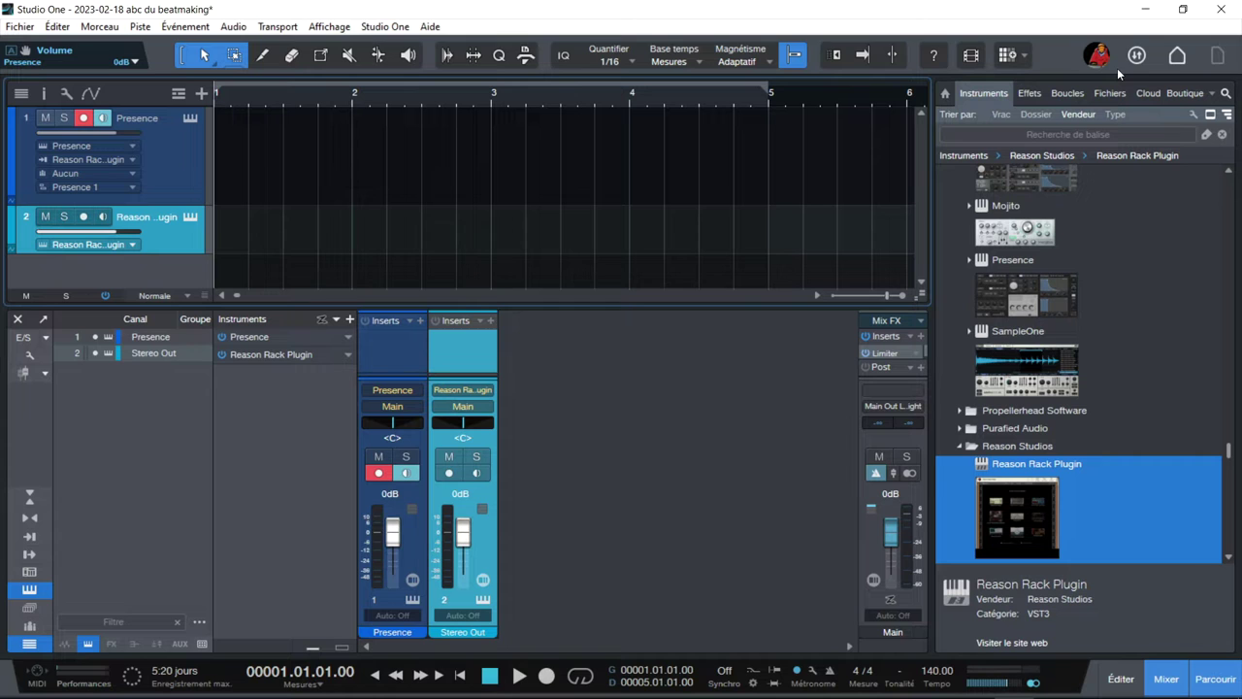
key("KP_Multiply")
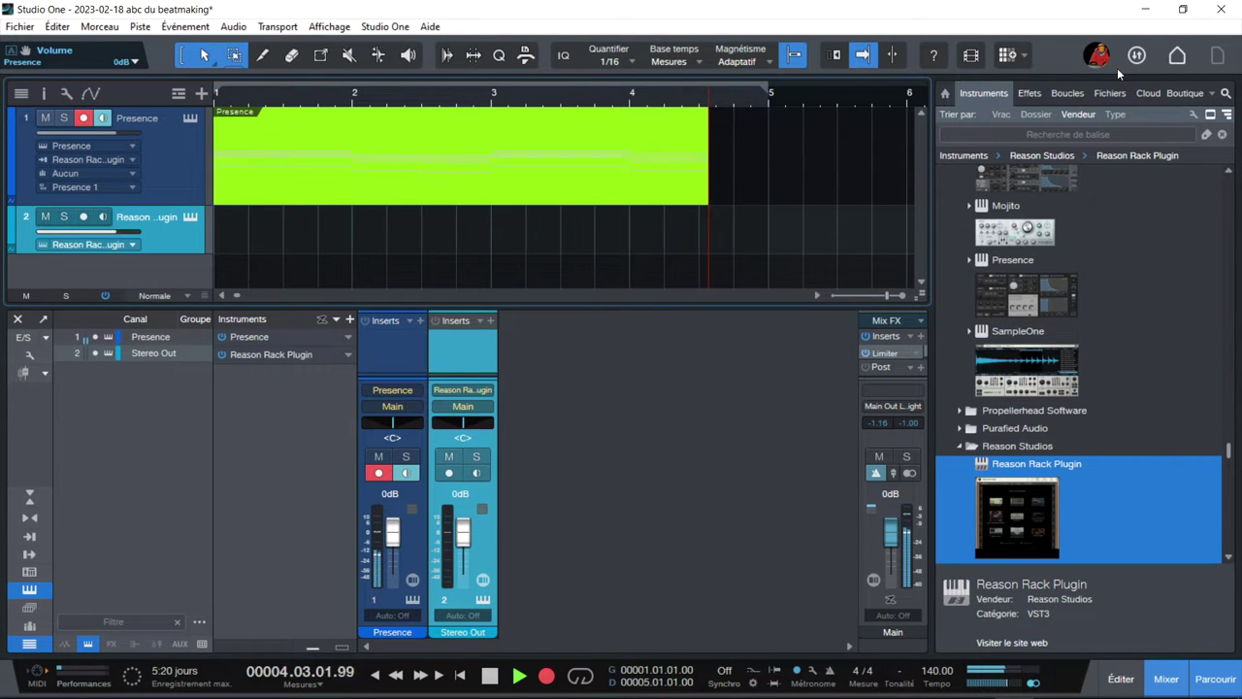
key("space")
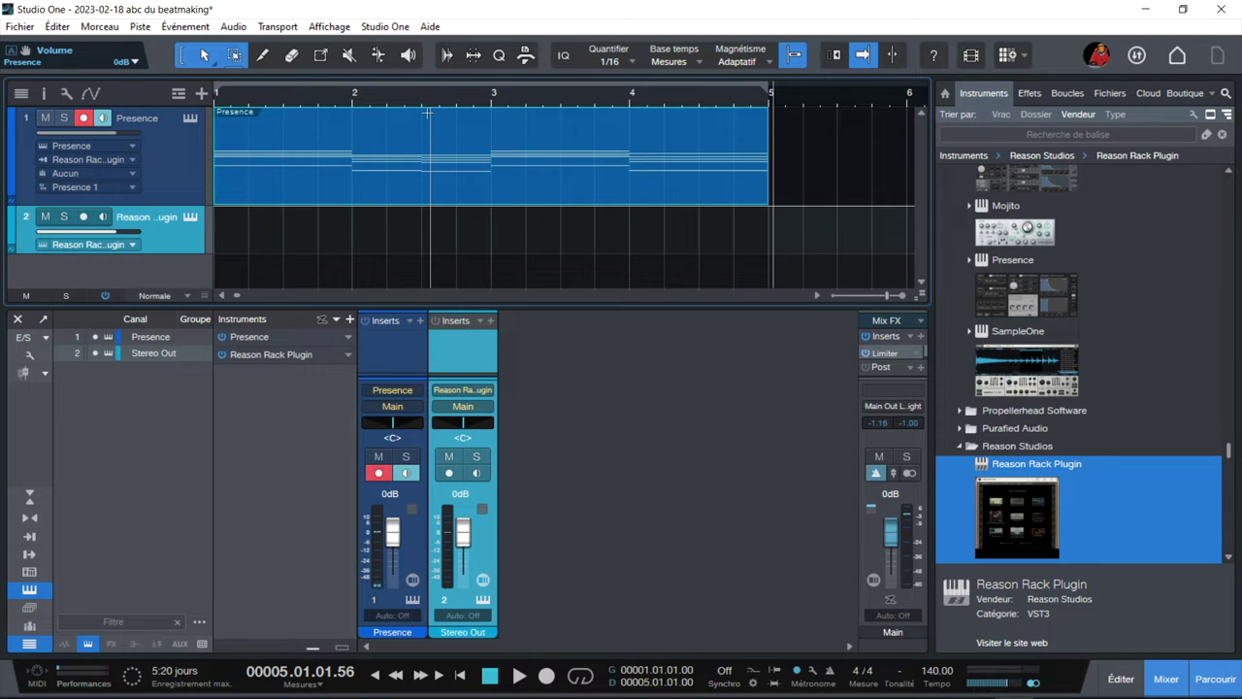
Step: Delete the Reason Rack Plugin track together with its instrument
left_click(167, 226)
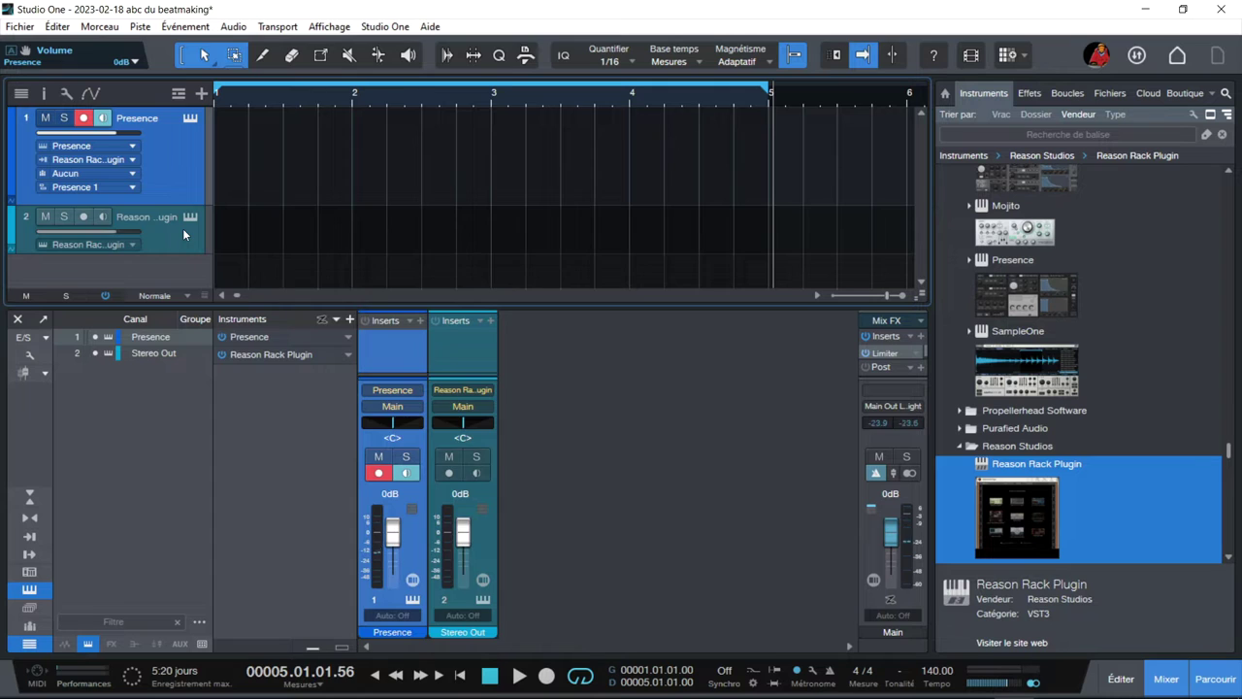
right_click(183, 228)
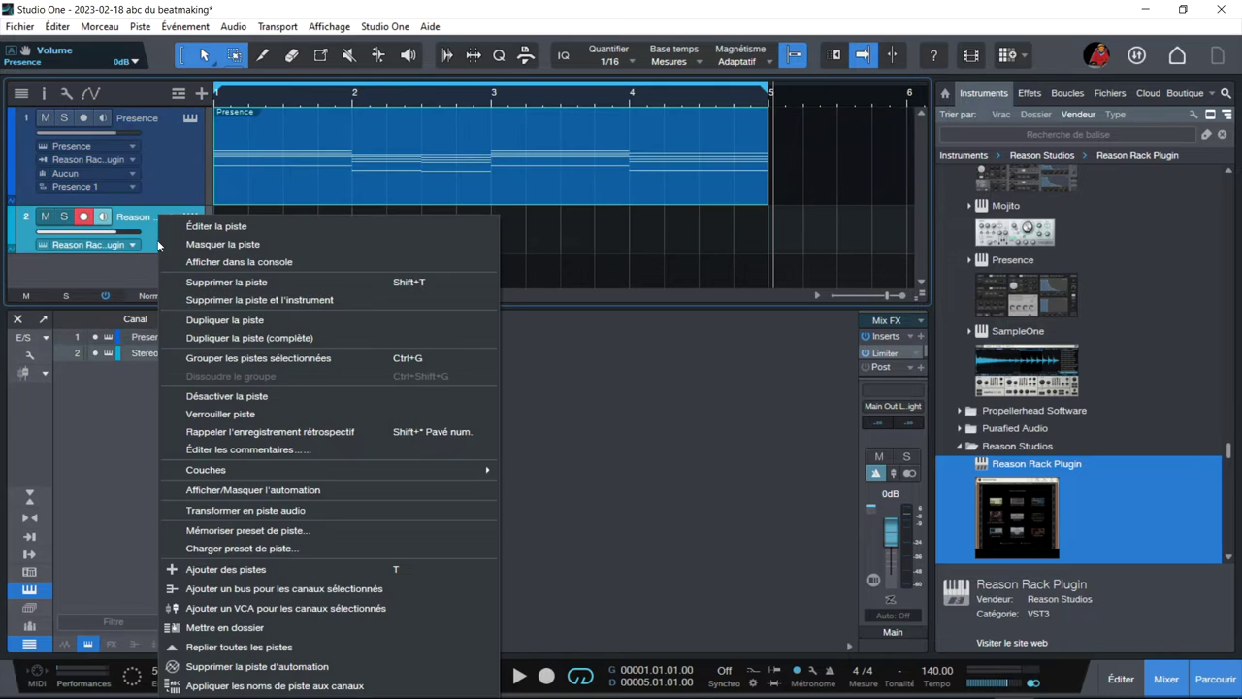
left_click(283, 302)
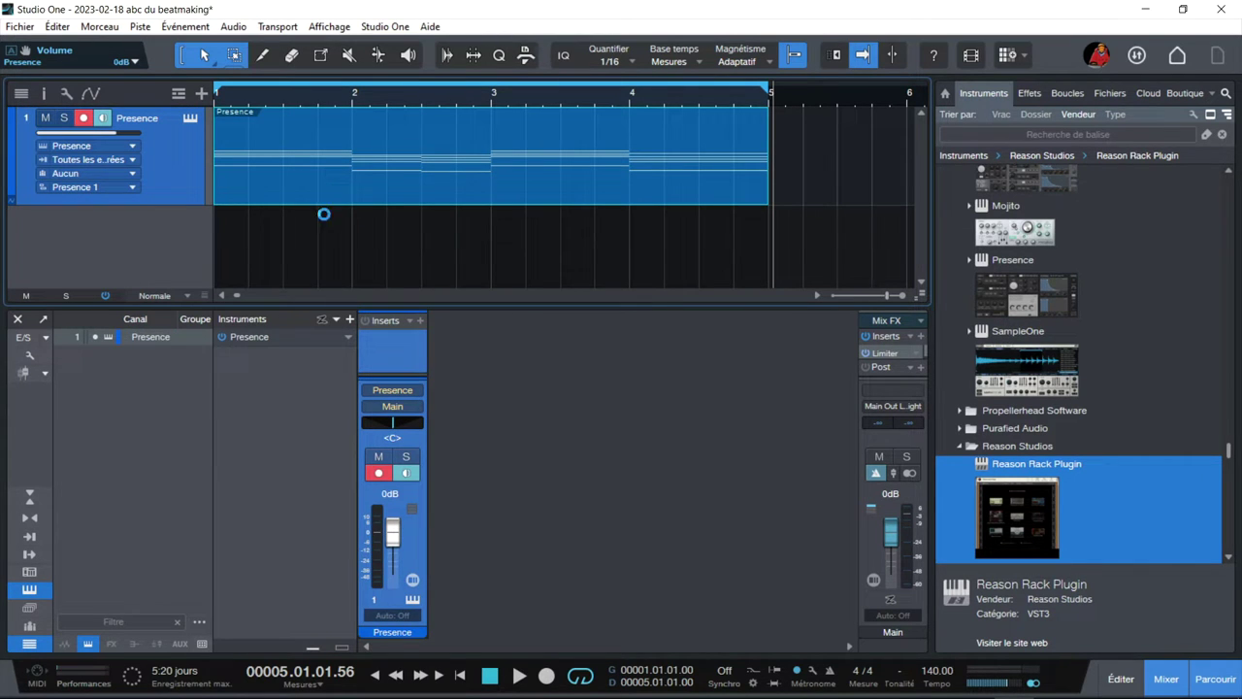
Step: Play back the recorded chord part on the Presence track from the start of the song
key("comma")
key("space")
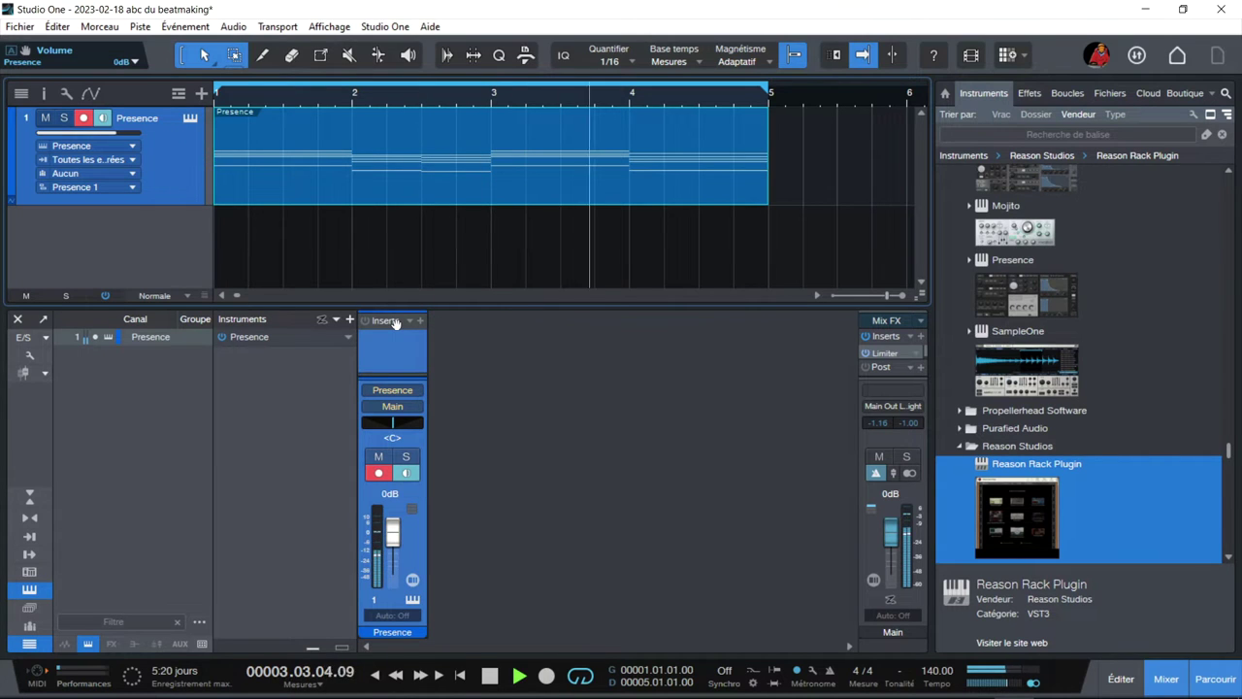
key("space")
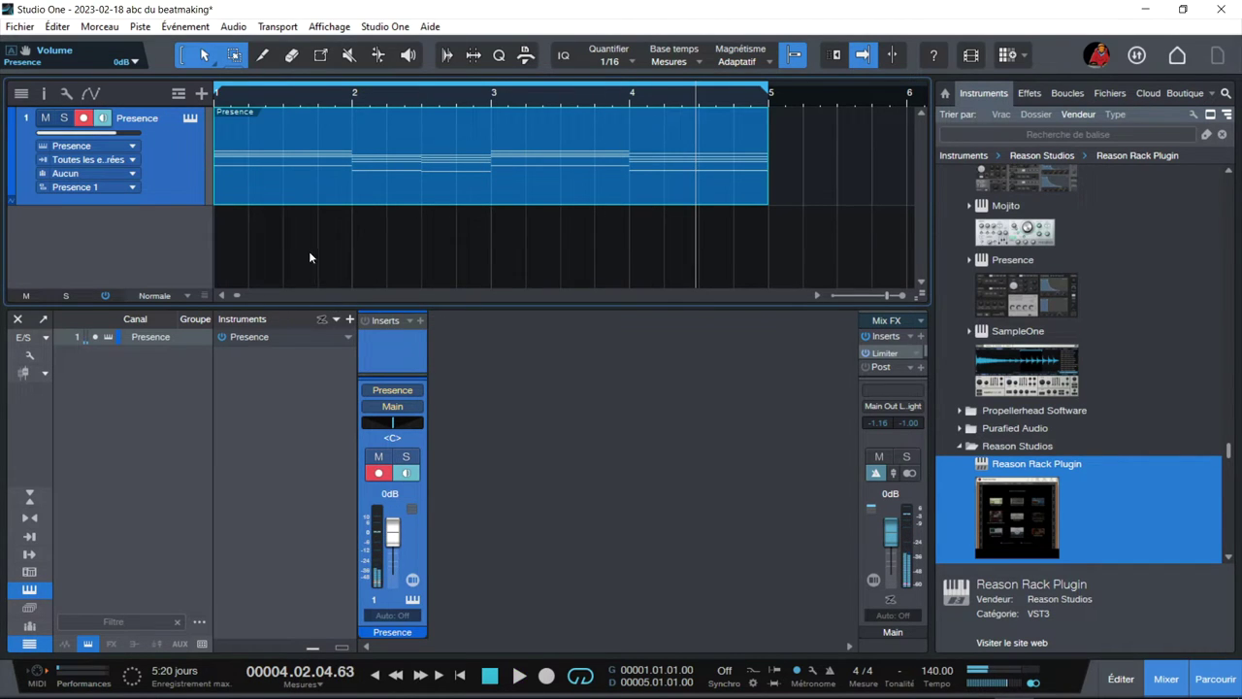
Step: Examine the recorded chord notes of the Presence part in an enlarged note editor, and close the editor
double_click(304, 177)
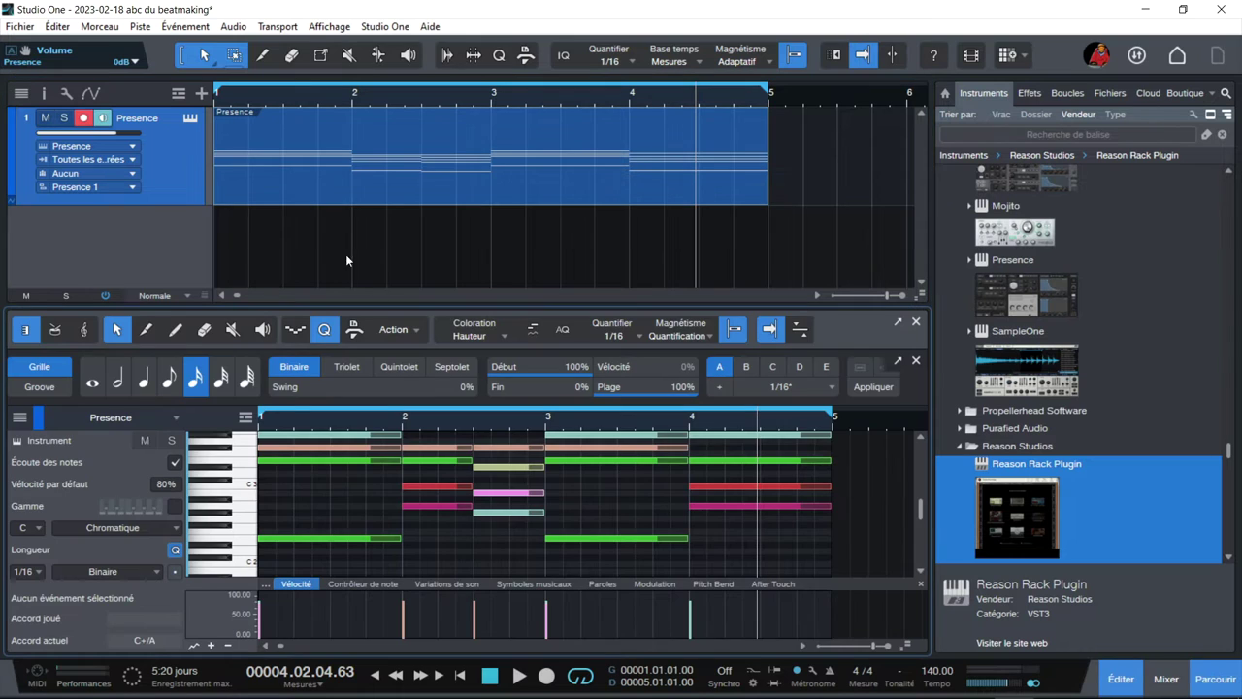
left_click_drag(309, 308, 309, 135)
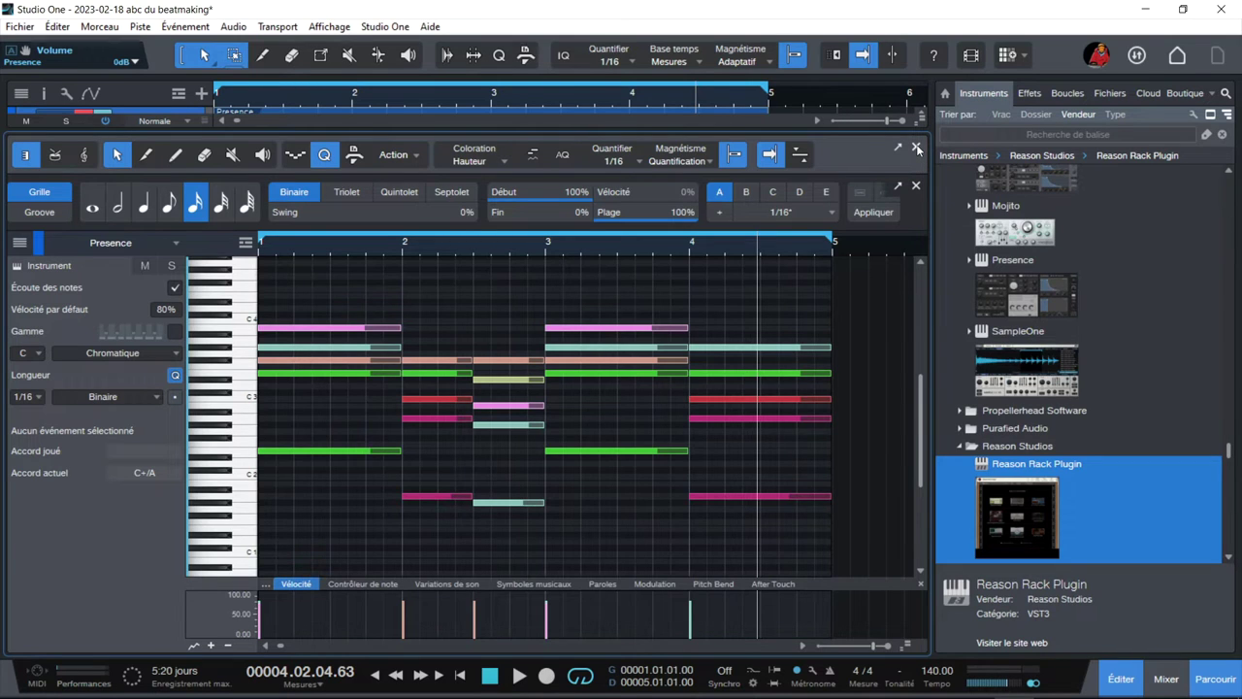
left_click(916, 148)
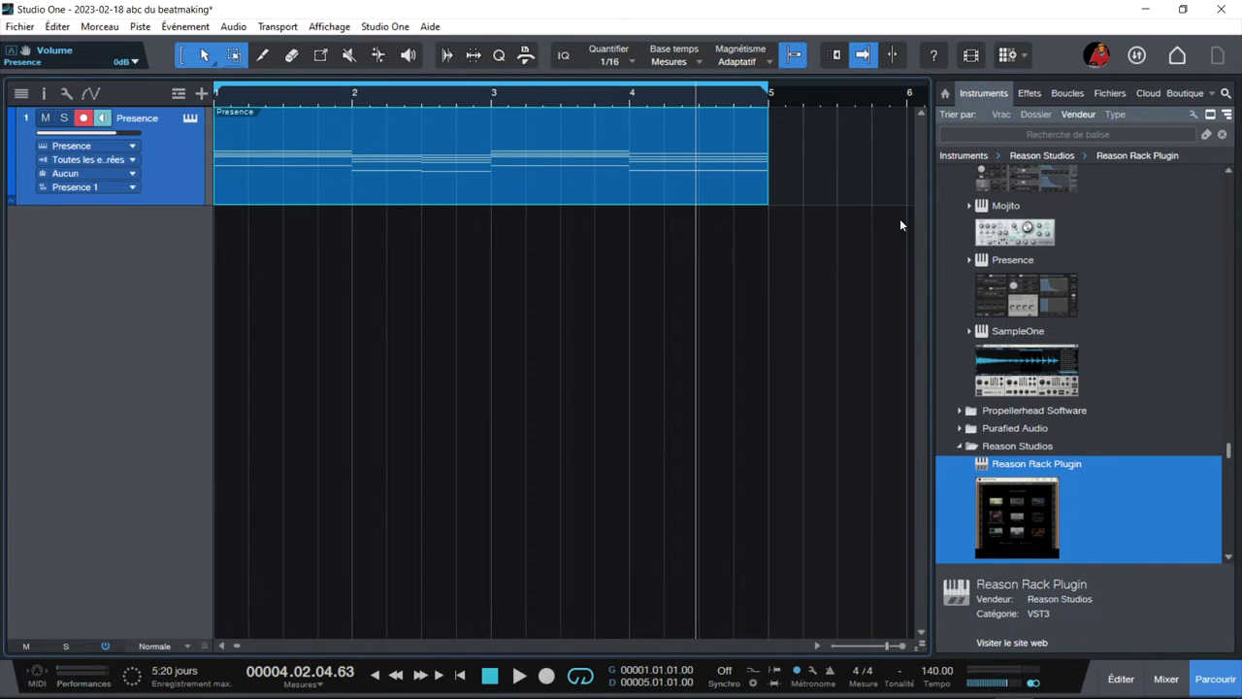
Step: Add a Reason Rack Plugin instrument track below the Presence track and open the plugin's device browser
left_click_drag(1002, 511, 378, 334)
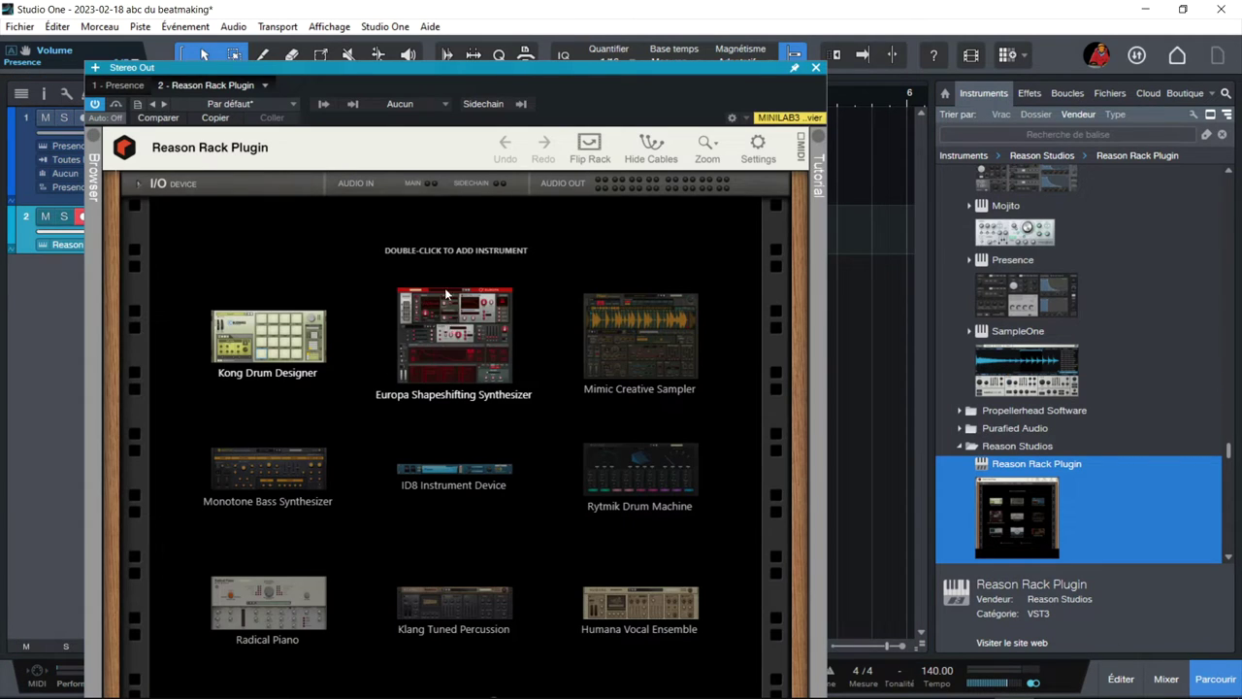
left_click_drag(392, 70, 586, 11)
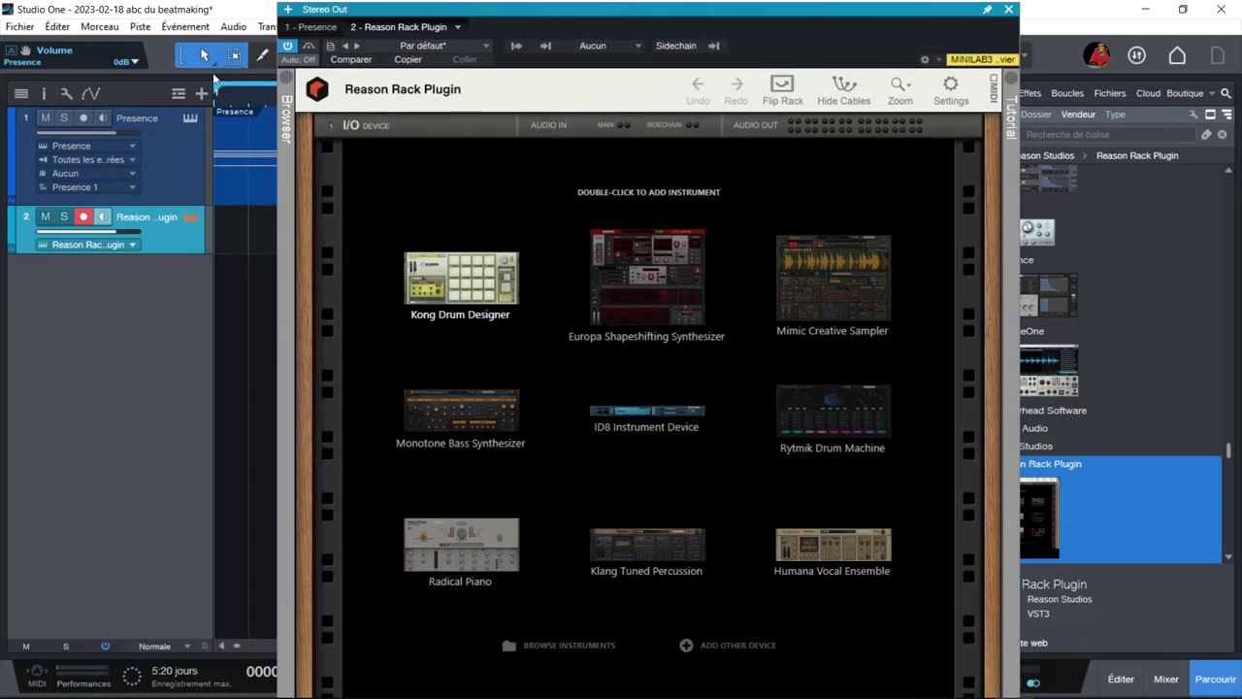
left_click(285, 78)
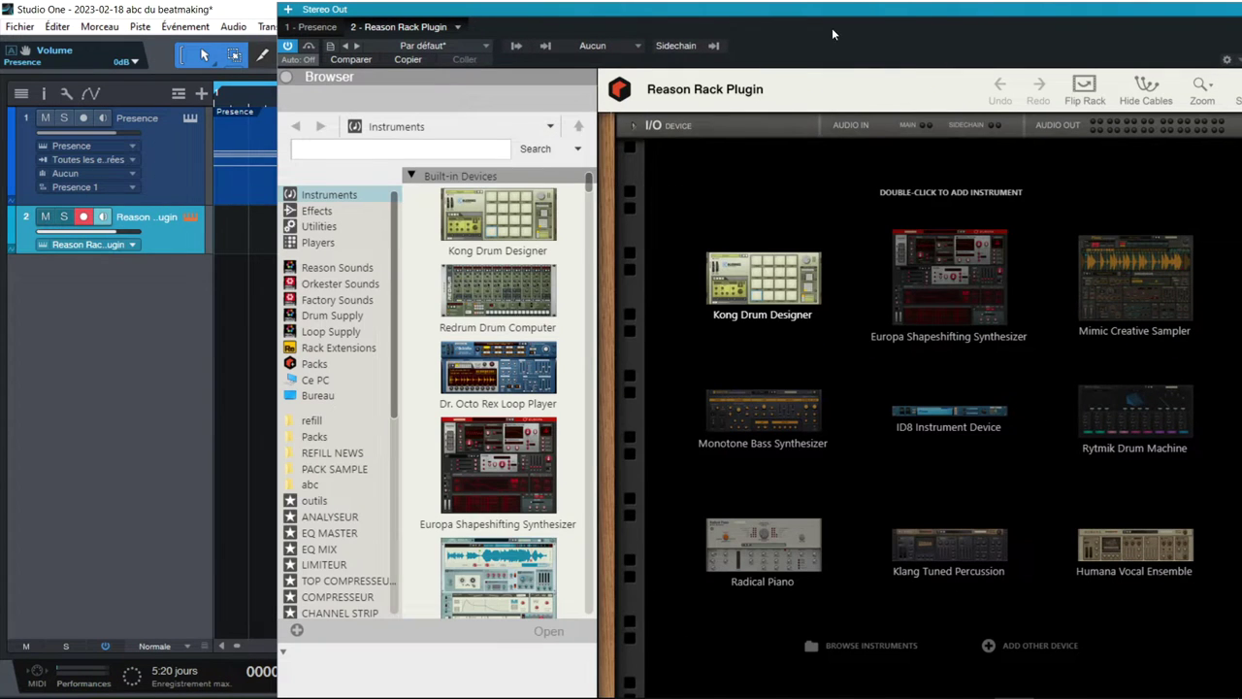
left_click_drag(887, 11, 750, 6)
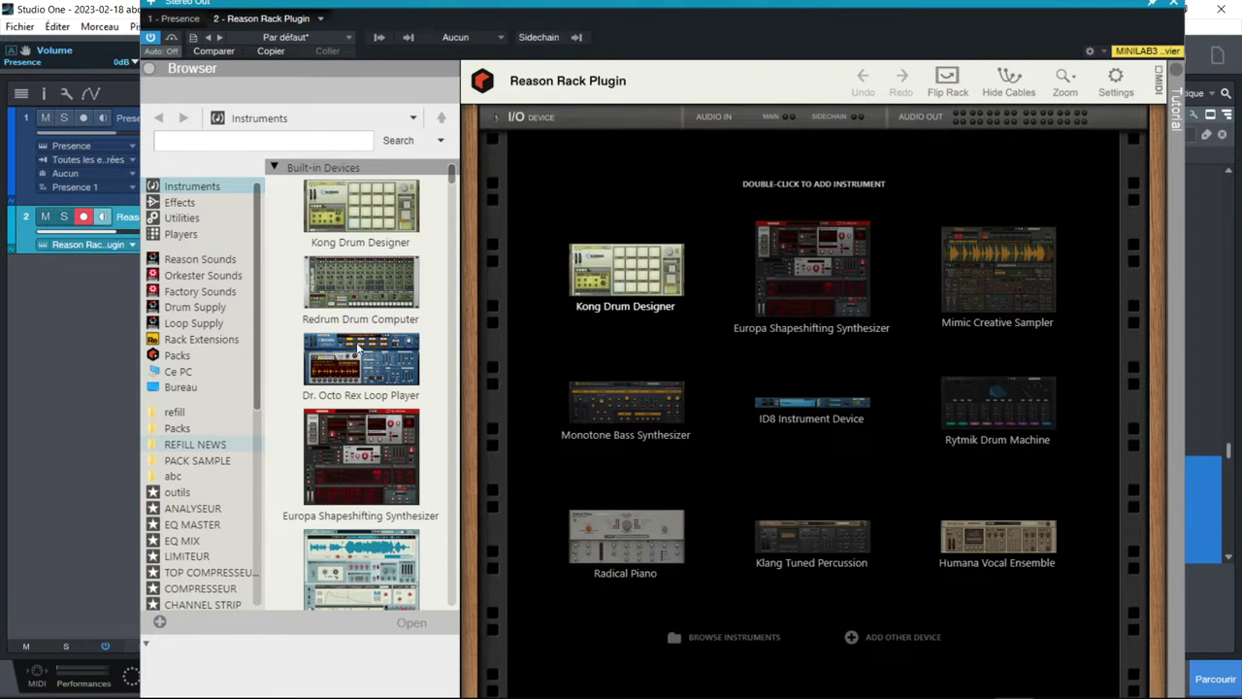
Step: Load the AUTO HI-HAT MAKER2.cmb Combinator patch from the NN19 folder of REFILL NEWS into the empty rack
left_click(223, 445)
double_click(400, 322)
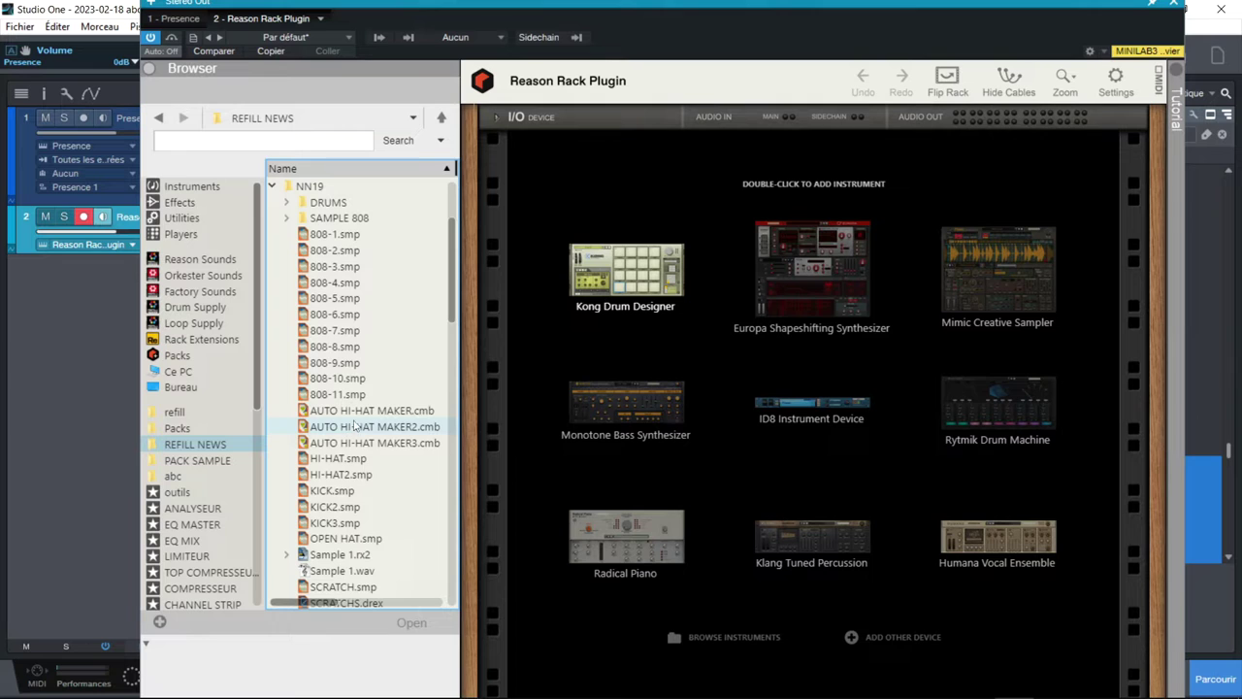
mouse_move(406, 434)
left_mouse_down()
mouse_move(702, 243)
mouse_move(823, 238)
left_mouse_up()
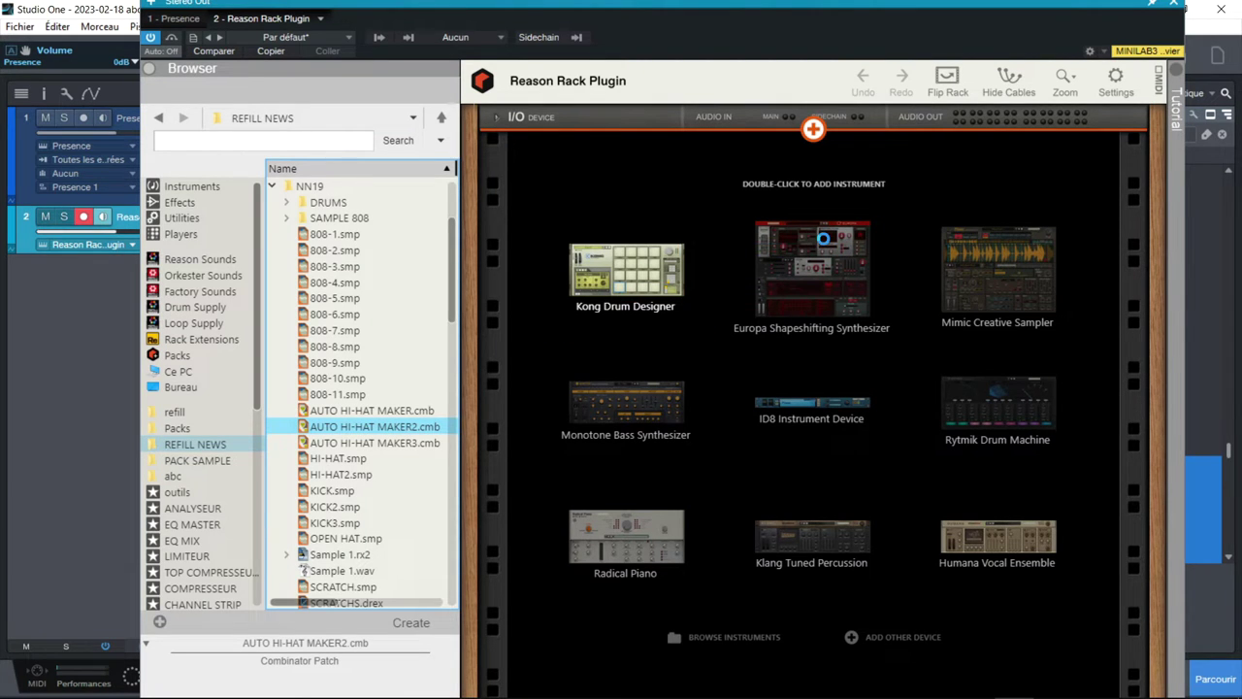
mouse_move(822, 237)
left_mouse_down()
mouse_move(890, 261)
mouse_move(846, 243)
left_mouse_up()
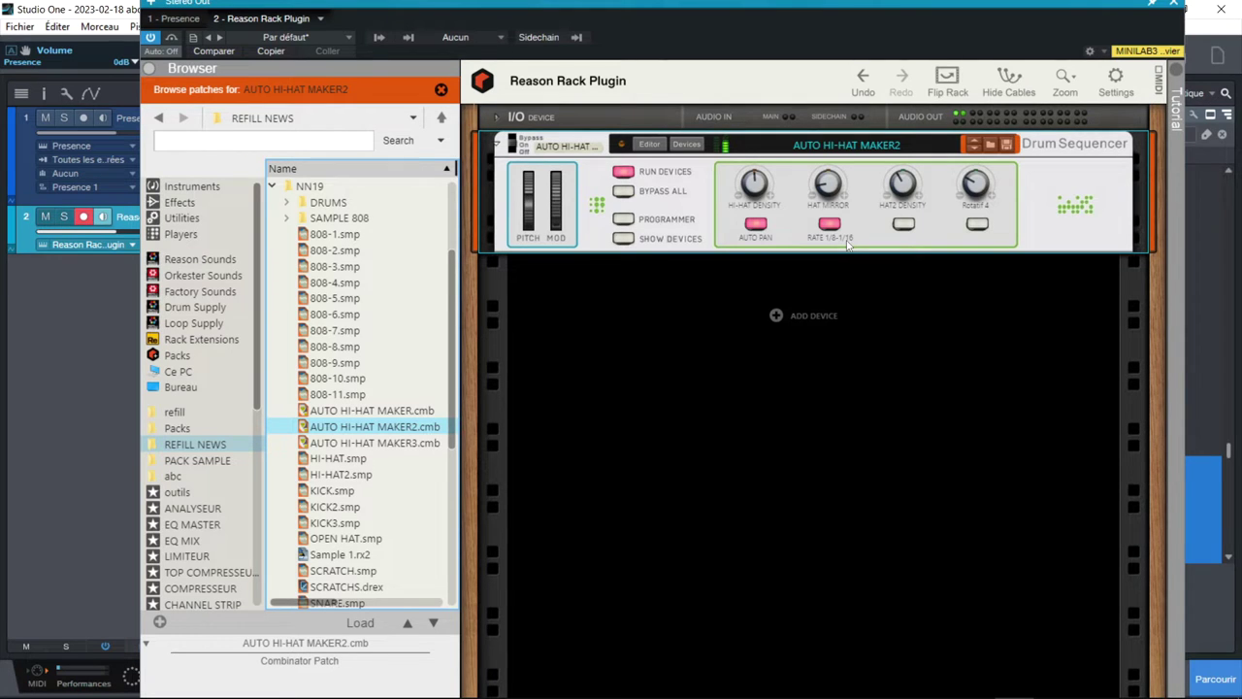
Step: Show the devices inside the AUTO HI-HAT MAKER2 Combinator and audition its hi-hat pattern
left_click(679, 146)
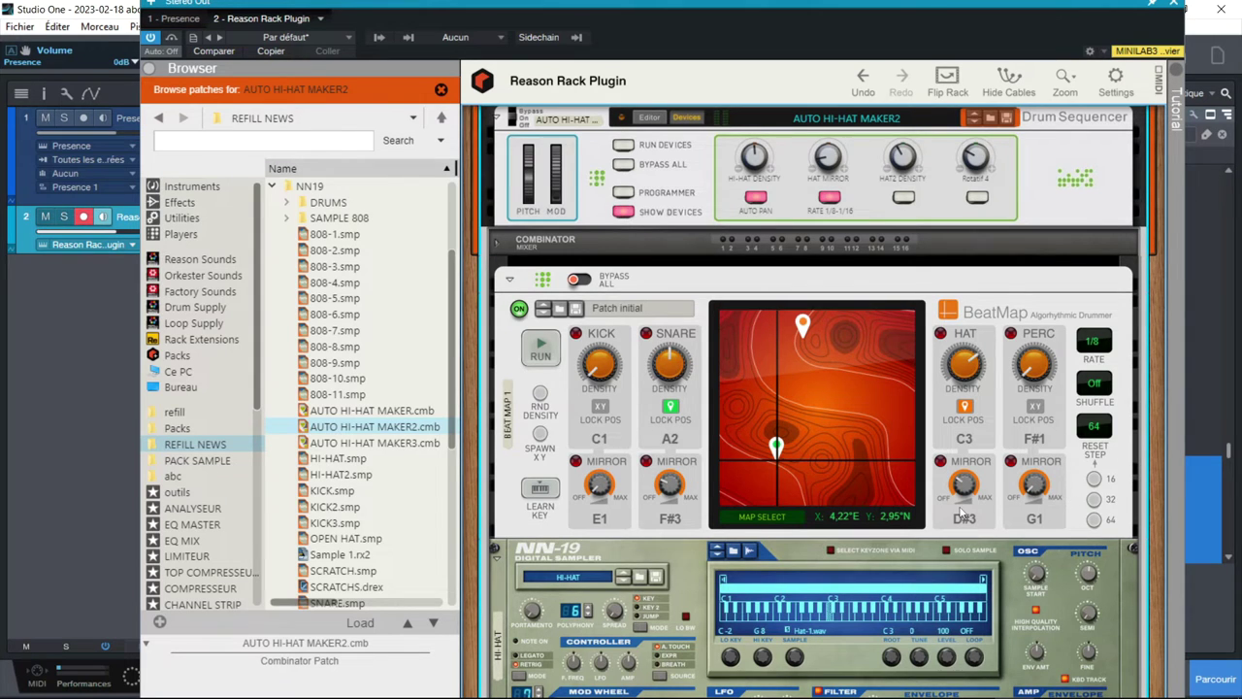
key("space")
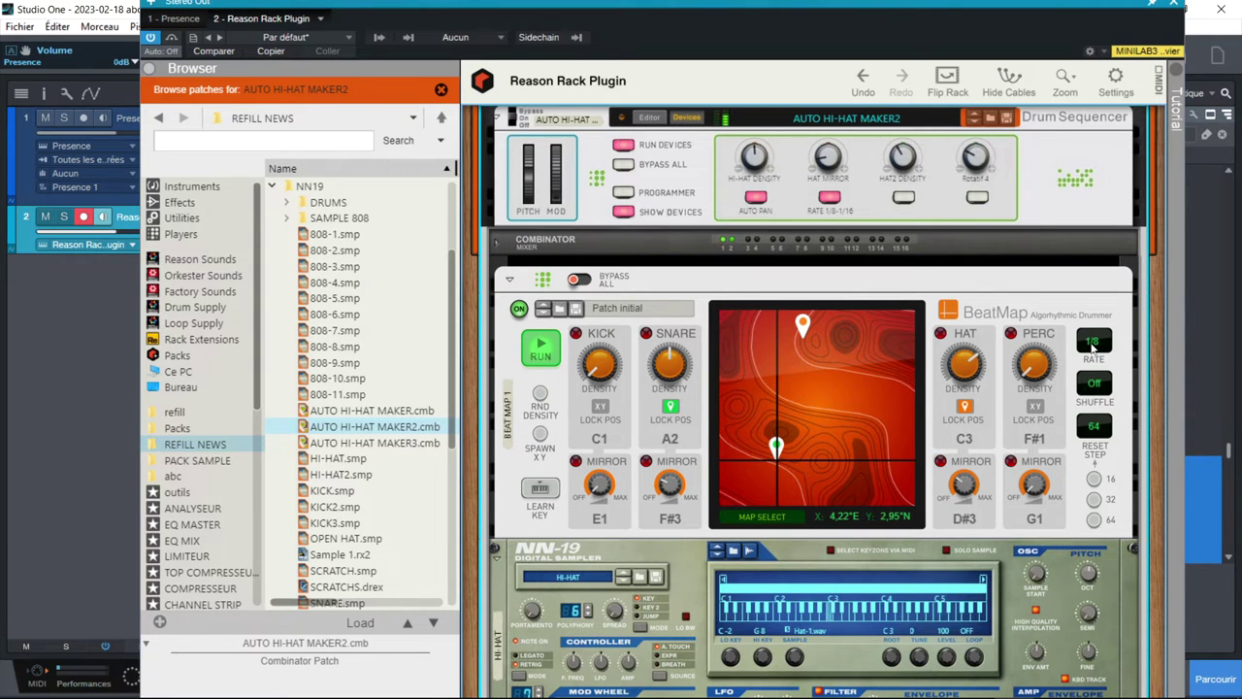
Step: Try a 1/16 rate on BeatMap, return the rate to 1/8, and close the plugin window
left_click(1093, 343)
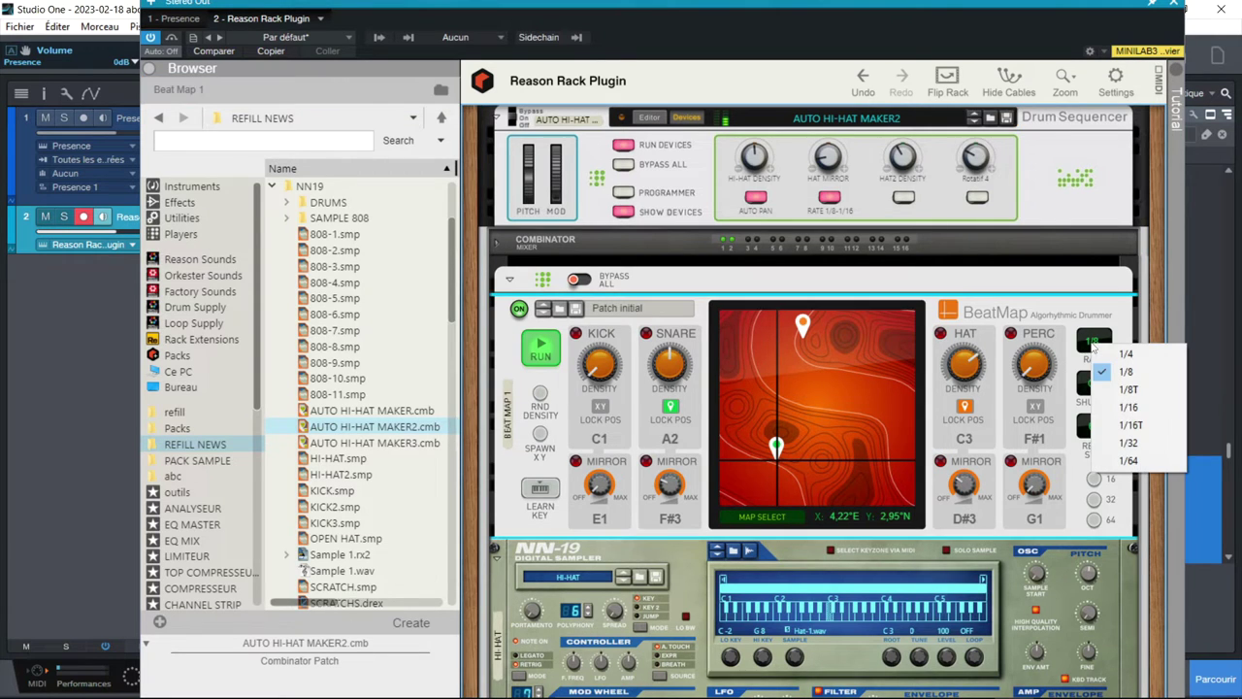
left_click(1127, 408)
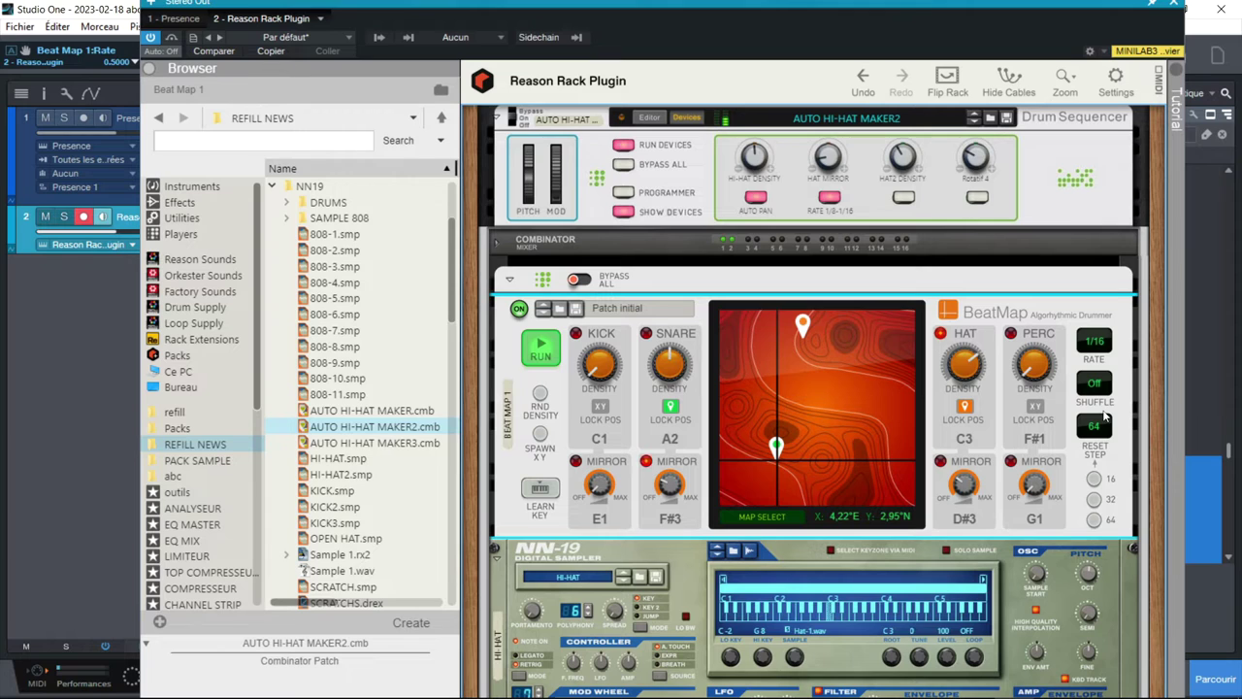
left_click(1096, 345)
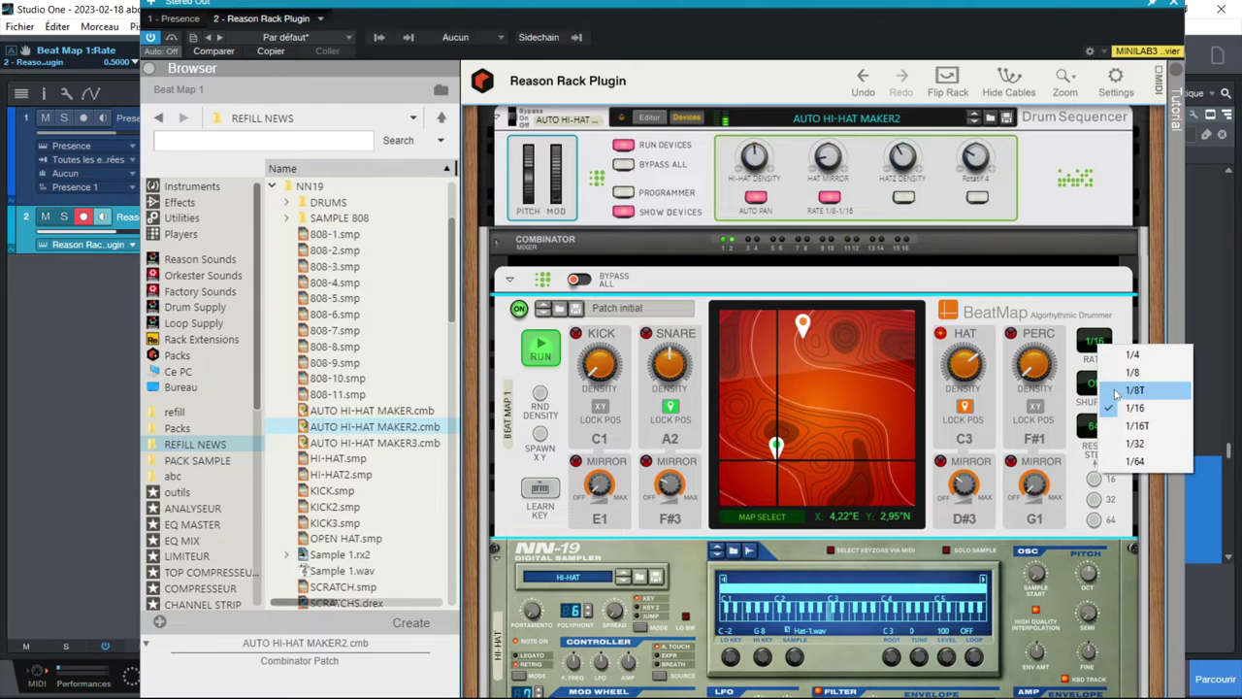
left_click(1121, 374)
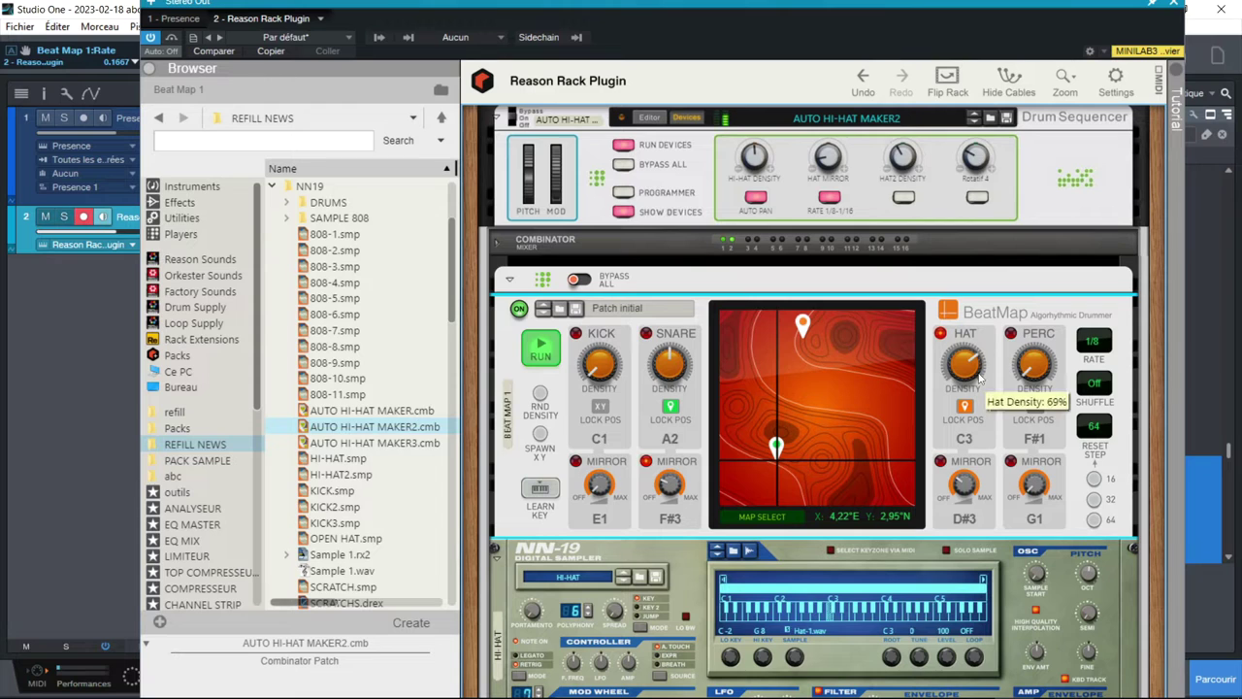
left_click(1176, 6)
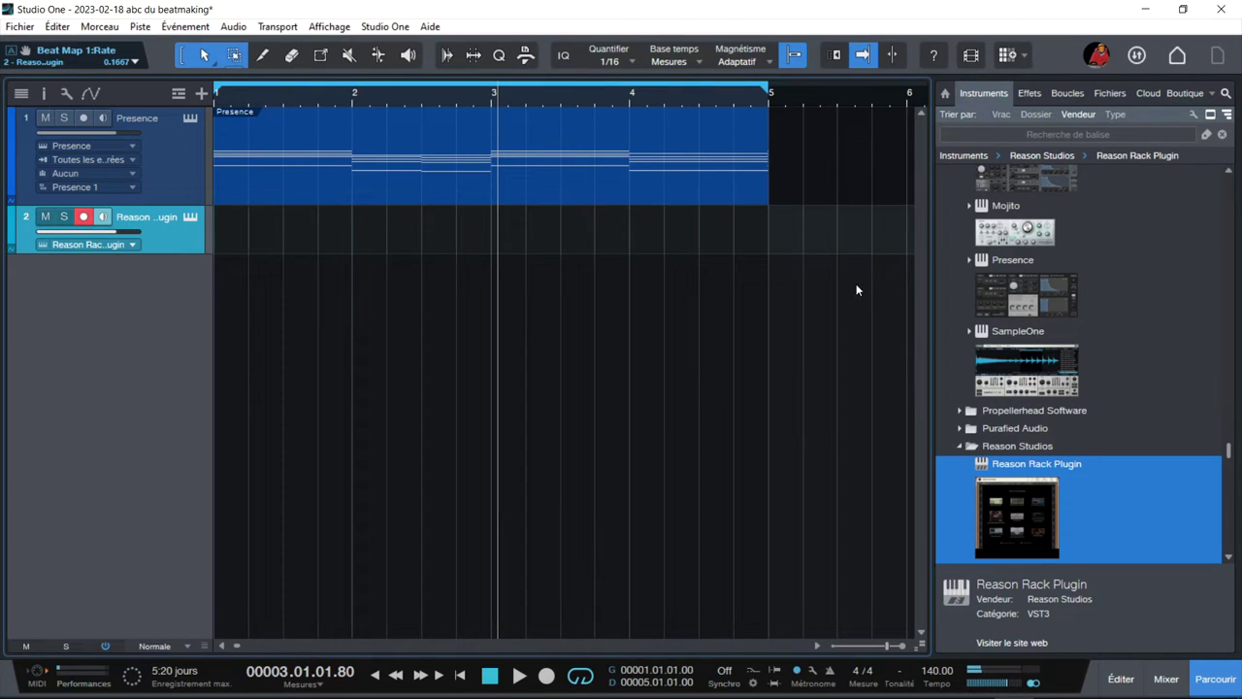
Step: Add another Reason Rack Plugin instrument track and show the REFILL NEWS folder in the plugin's browser
left_click_drag(1016, 532, 322, 428)
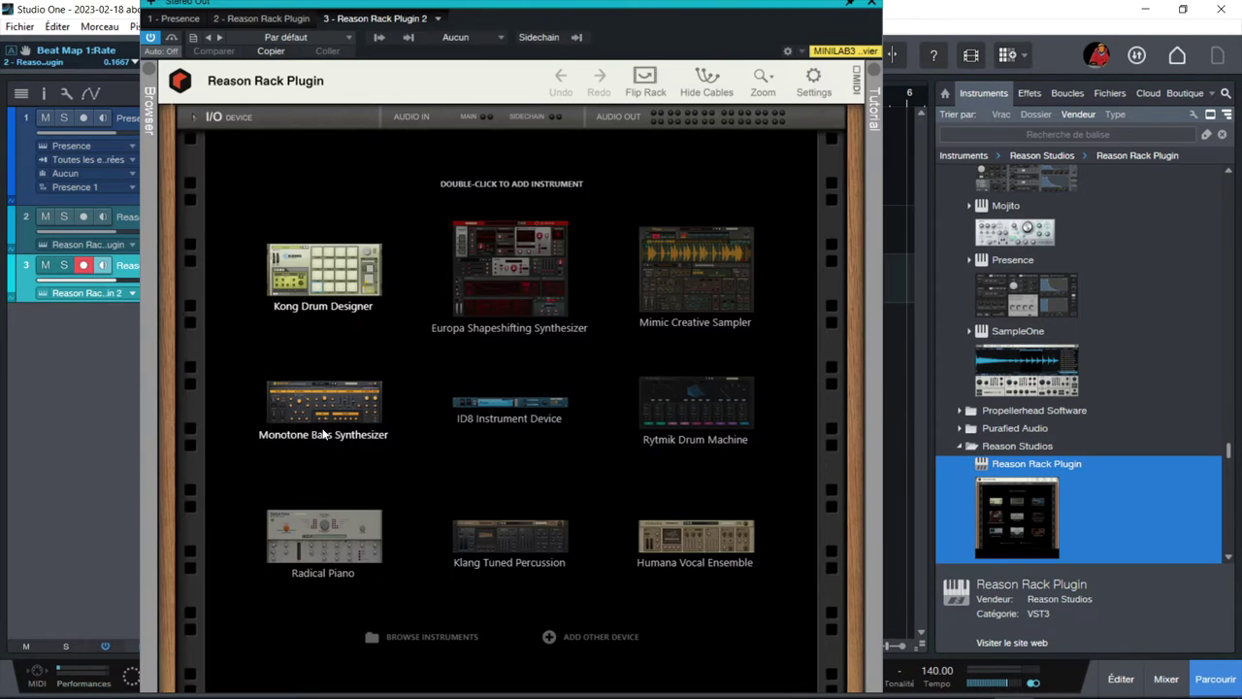
left_click(148, 97)
left_click(205, 445)
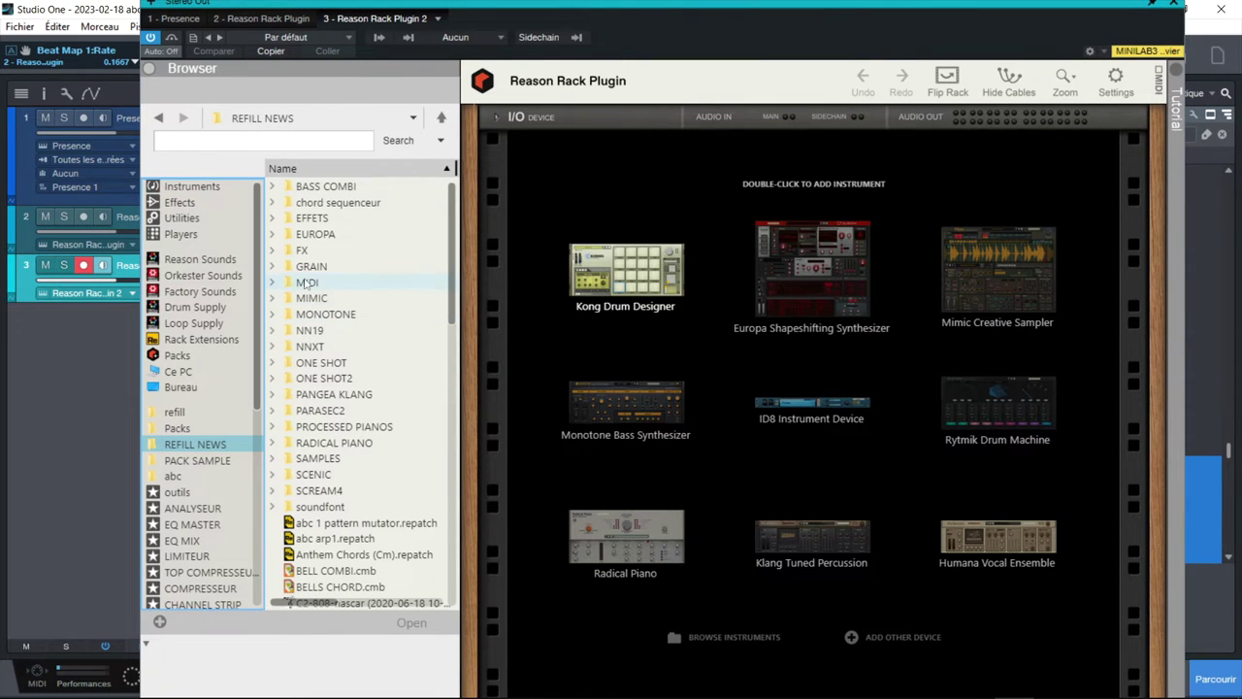
Step: Load the DRUM-1.repatch patch from the MIMIC folder into the empty rack
left_click(273, 298)
left_click(335, 350)
left_click(334, 350)
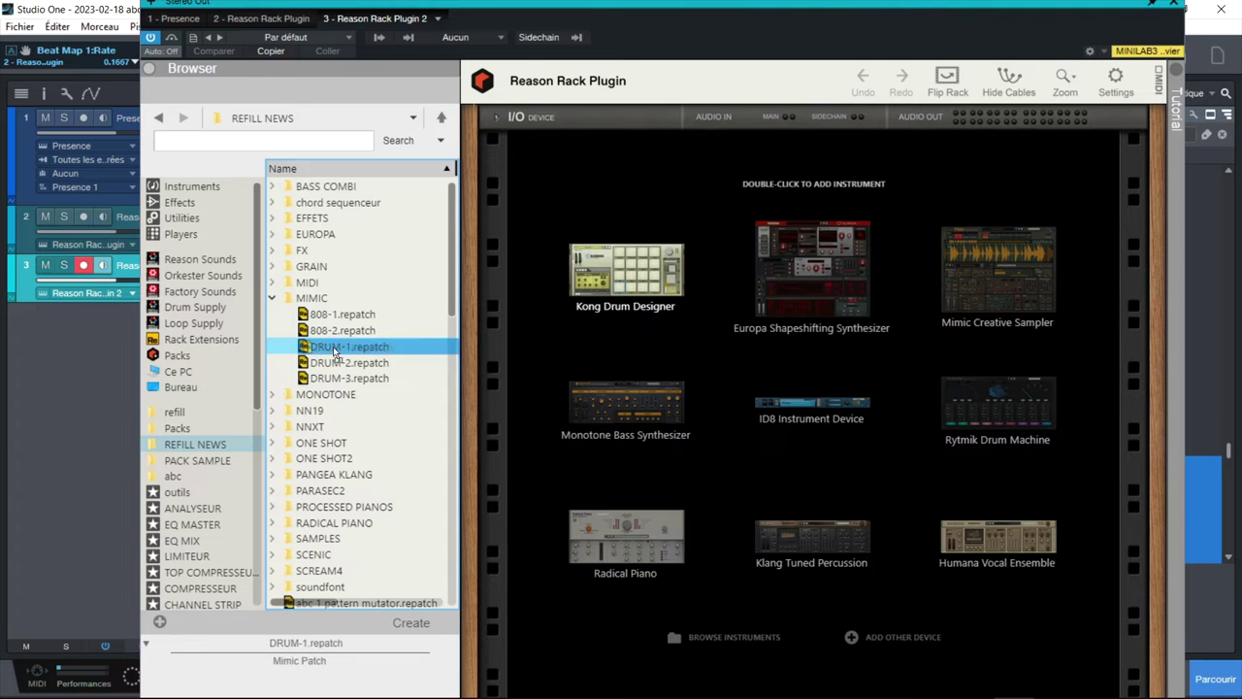
mouse_move(335, 351)
left_mouse_down()
mouse_move(719, 298)
mouse_move(720, 279)
left_mouse_up()
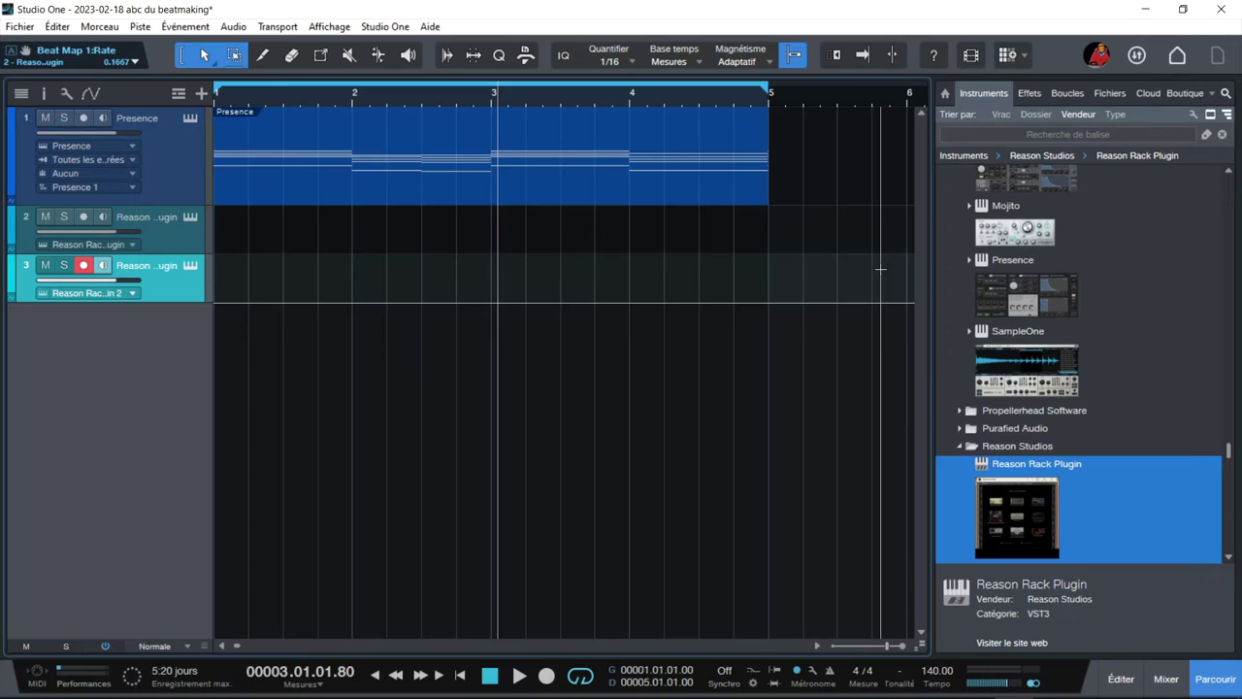
Step: Look at the mixer channels and instrument list, and hide the mixer again
key("F3")
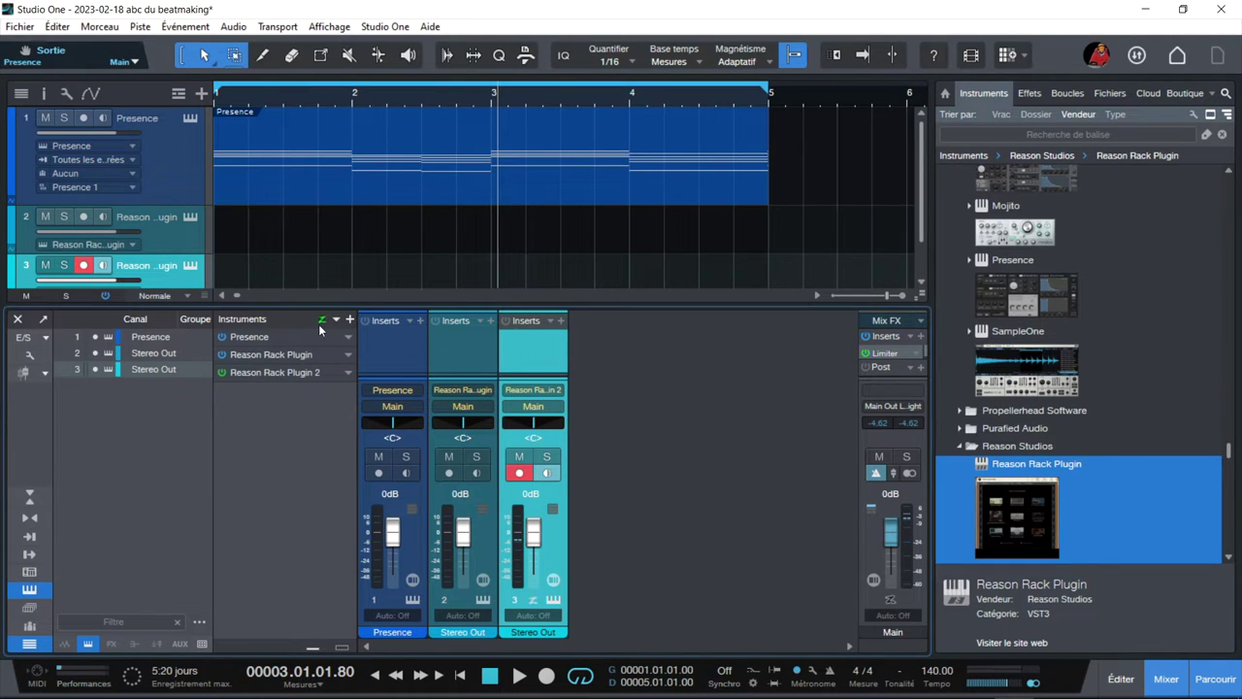
key("F3")
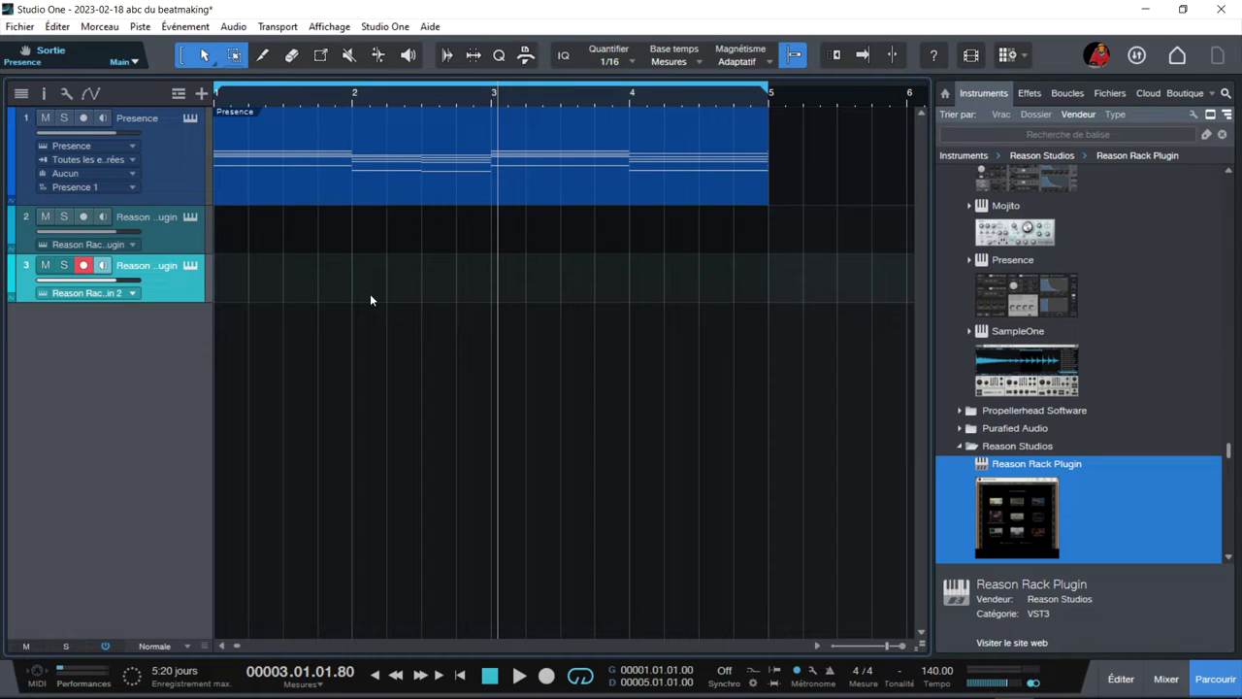
Step: Record a four-bar drum part on the armed third track from the start of the song
key("Home")
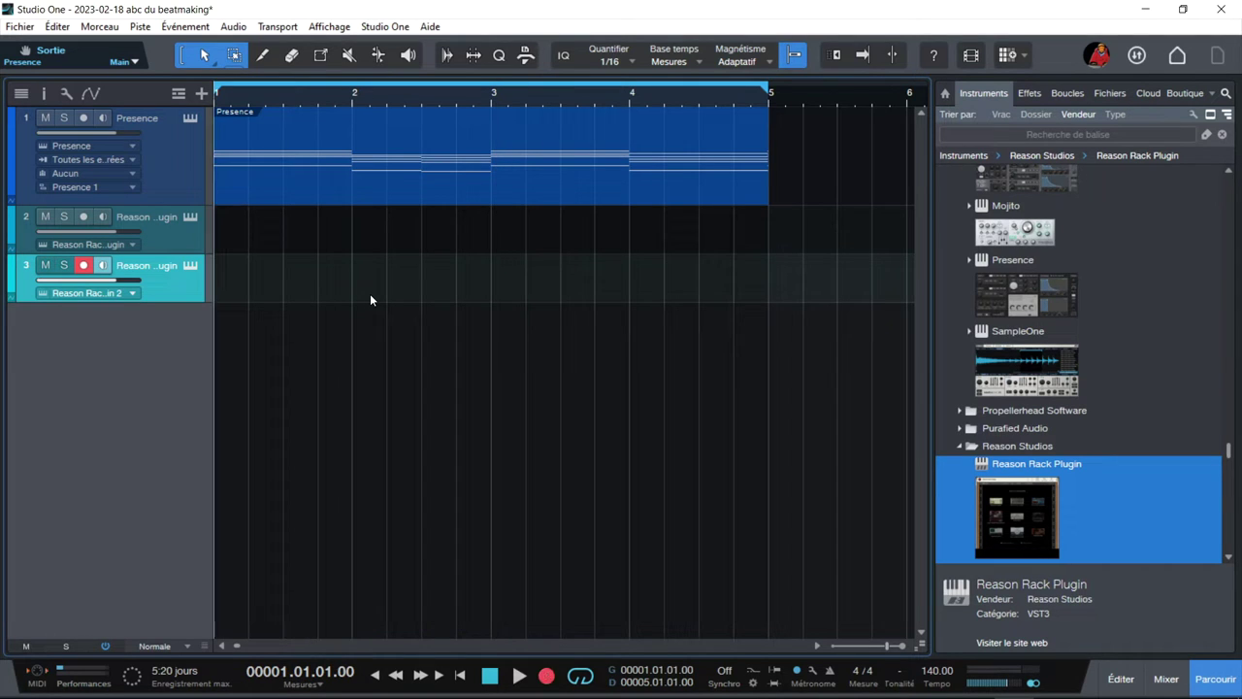
key("KP_Multiply")
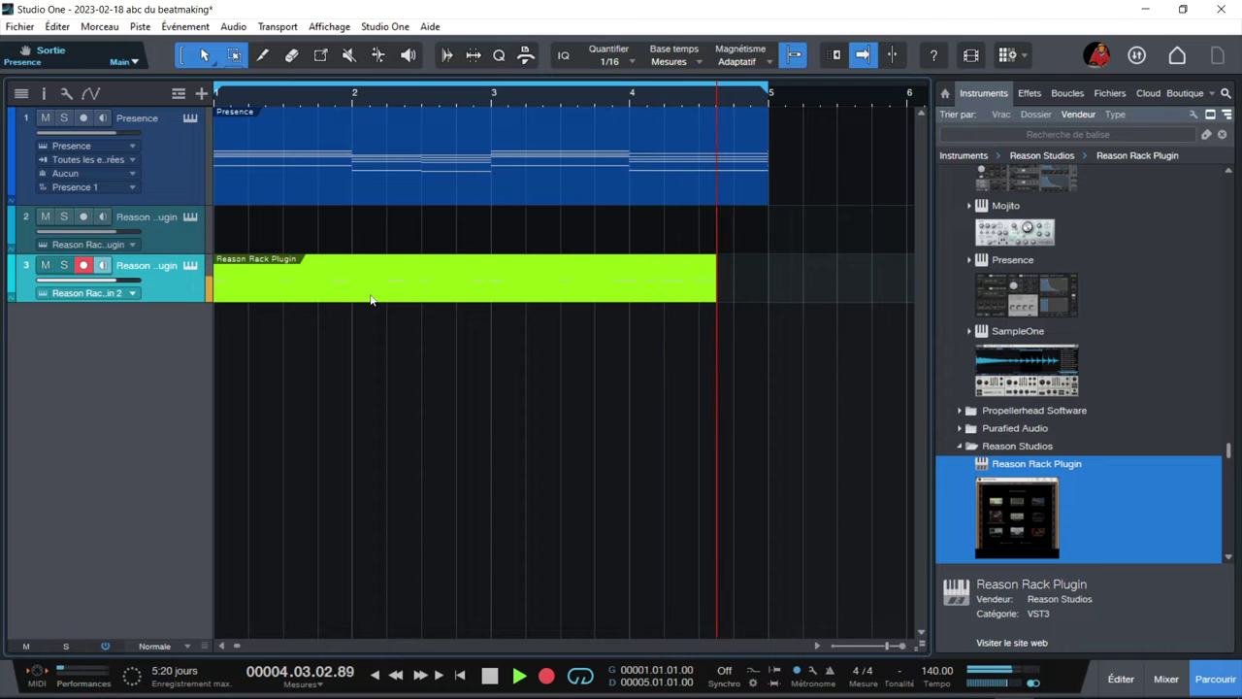
key("space")
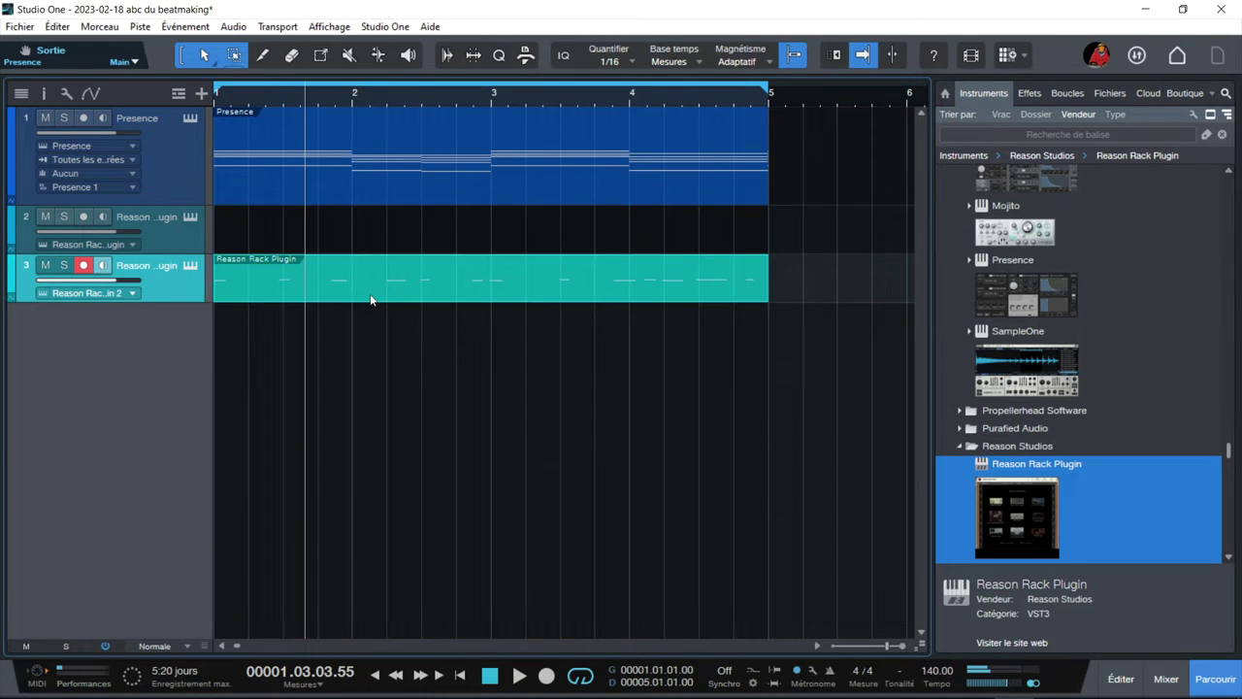
Step: Open the recorded drum part in the note editor and quantize all its notes to the 1/16 grid
double_click(369, 293)
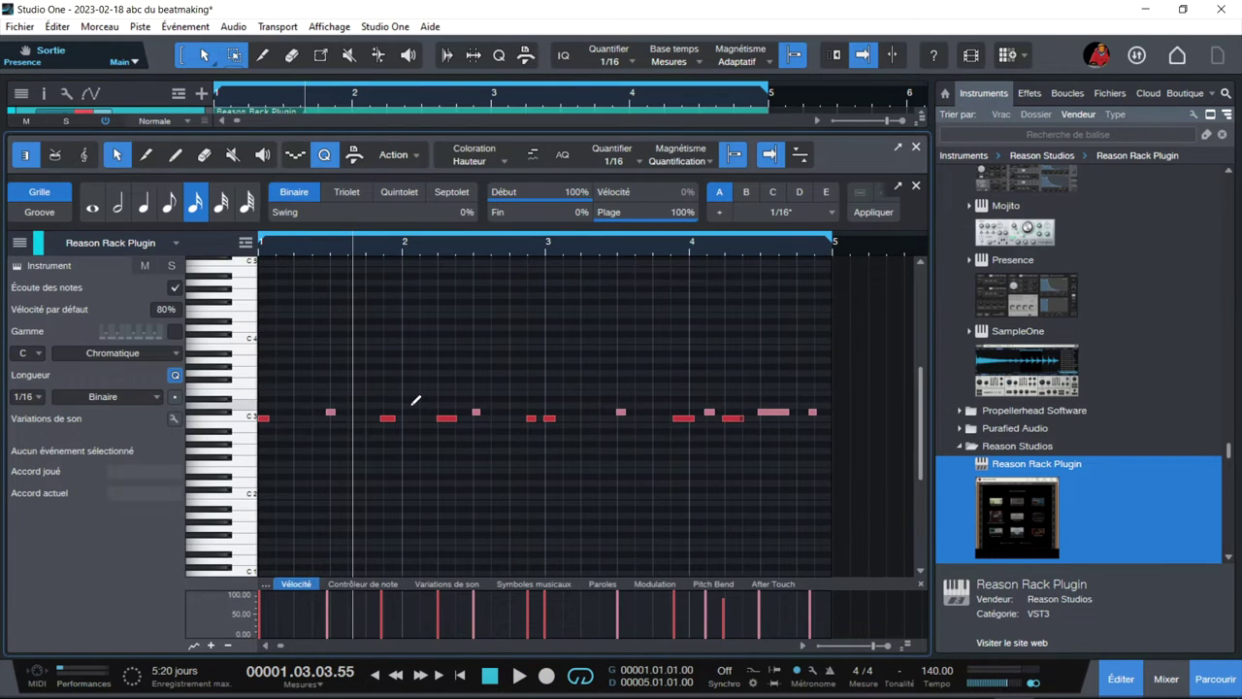
key("ctrl+a")
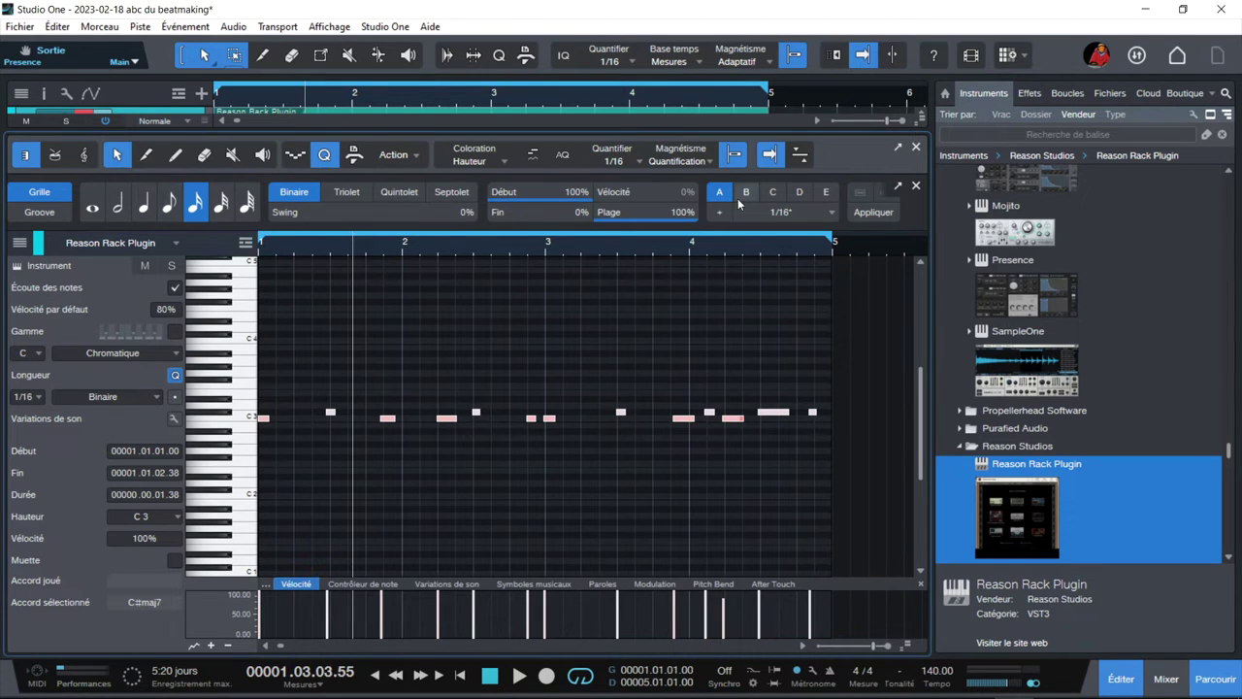
left_click(882, 215)
Step: Play back the quantized drum part from the start of the song
key("Home")
key("space")
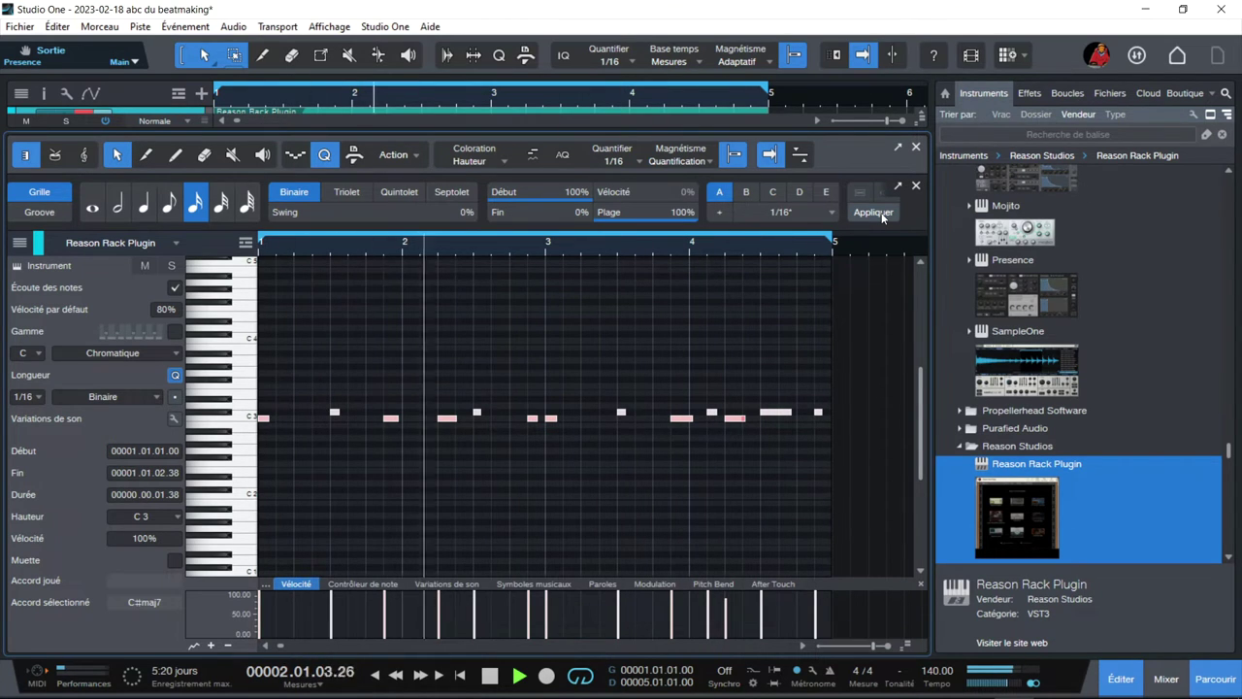
key("space")
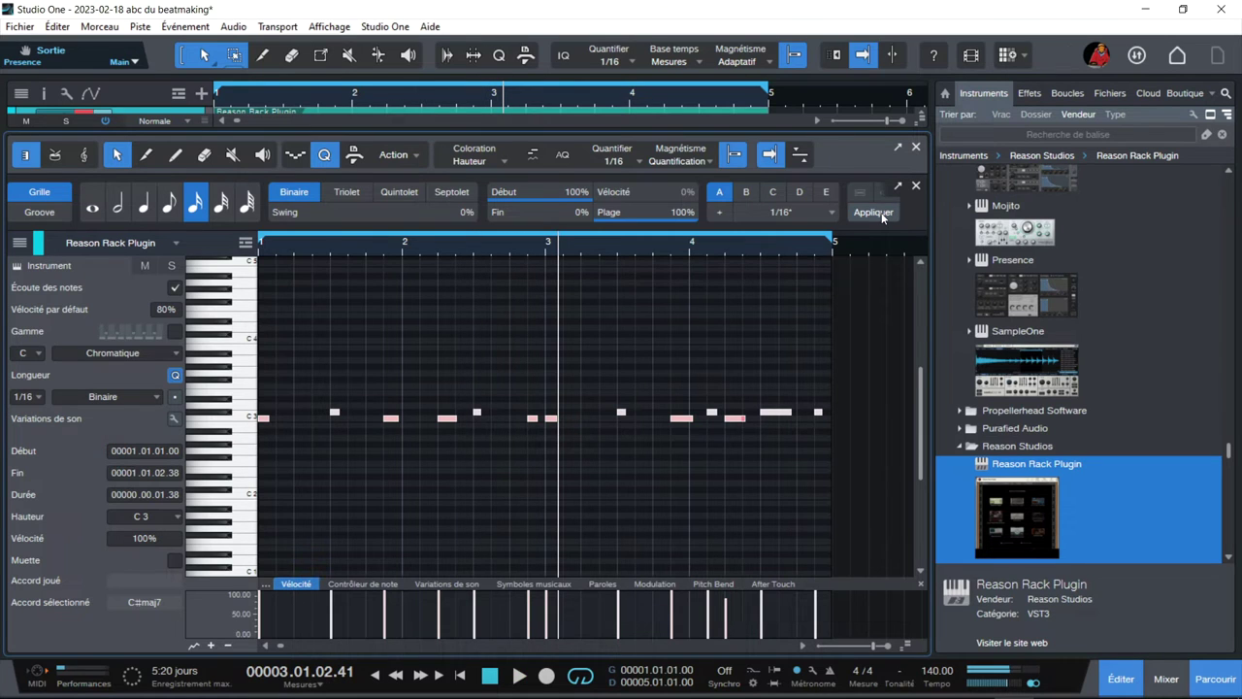
Step: Overdub a row of D#3 notes onto the drum part from the start of the loop
key("comma")
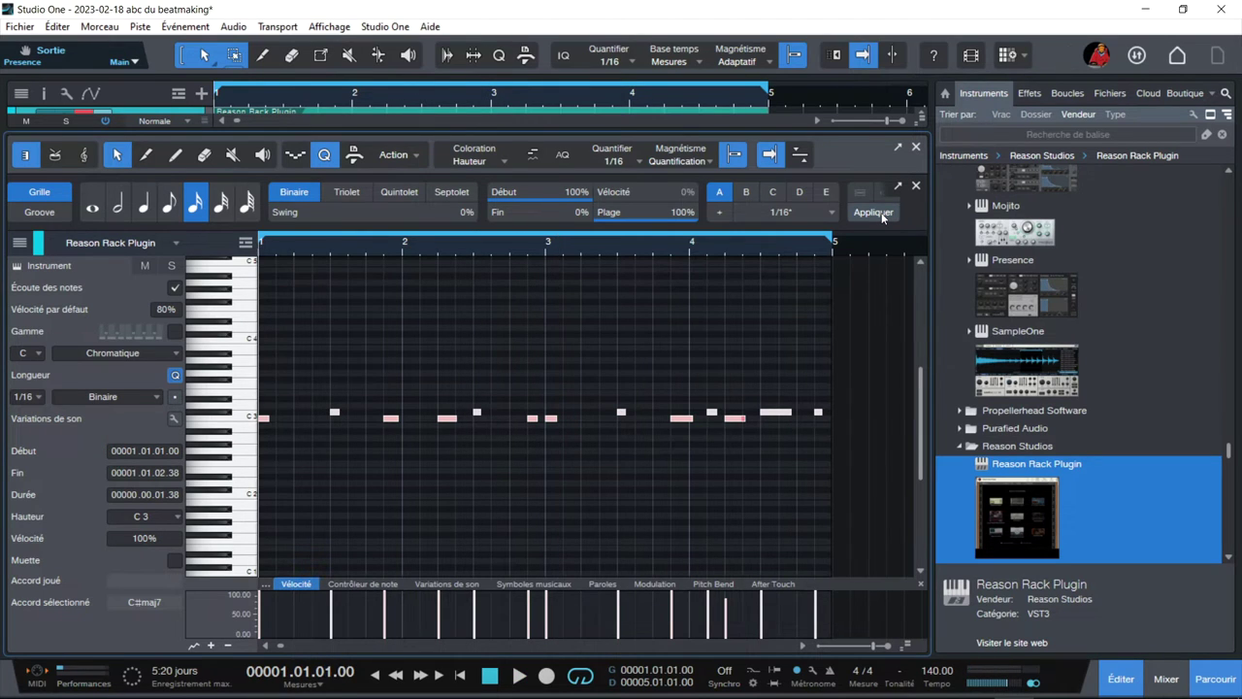
key("KP_Multiply")
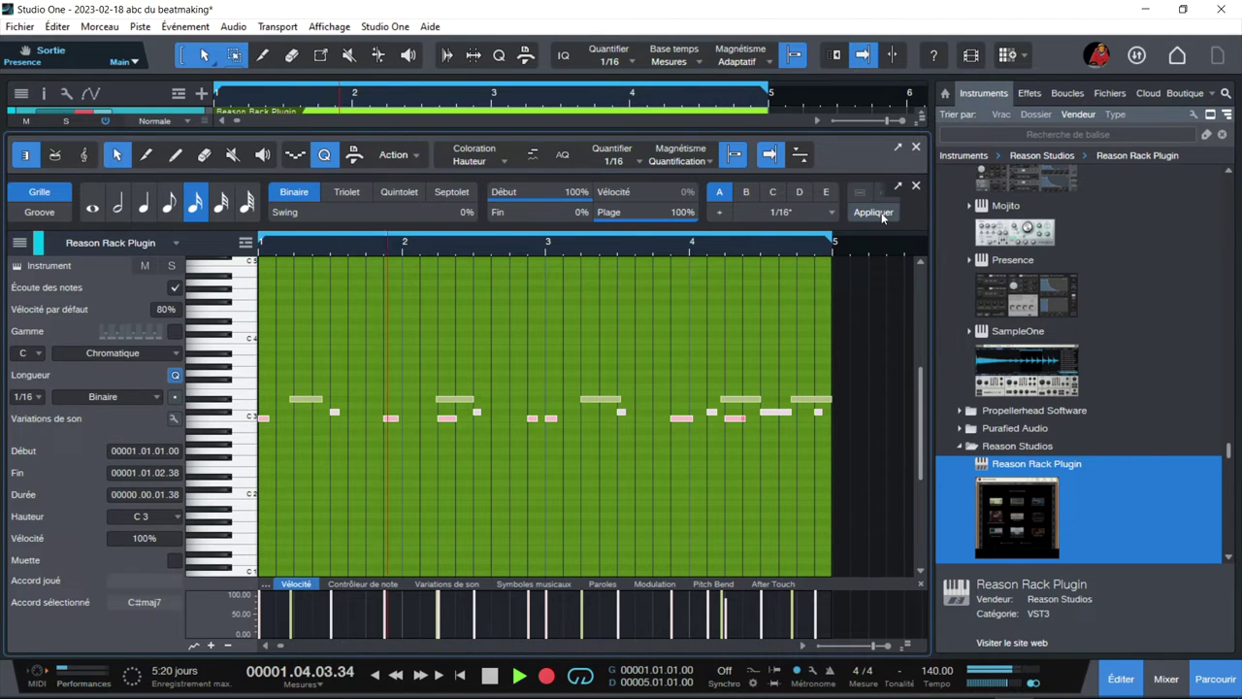
key("KP_Multiply")
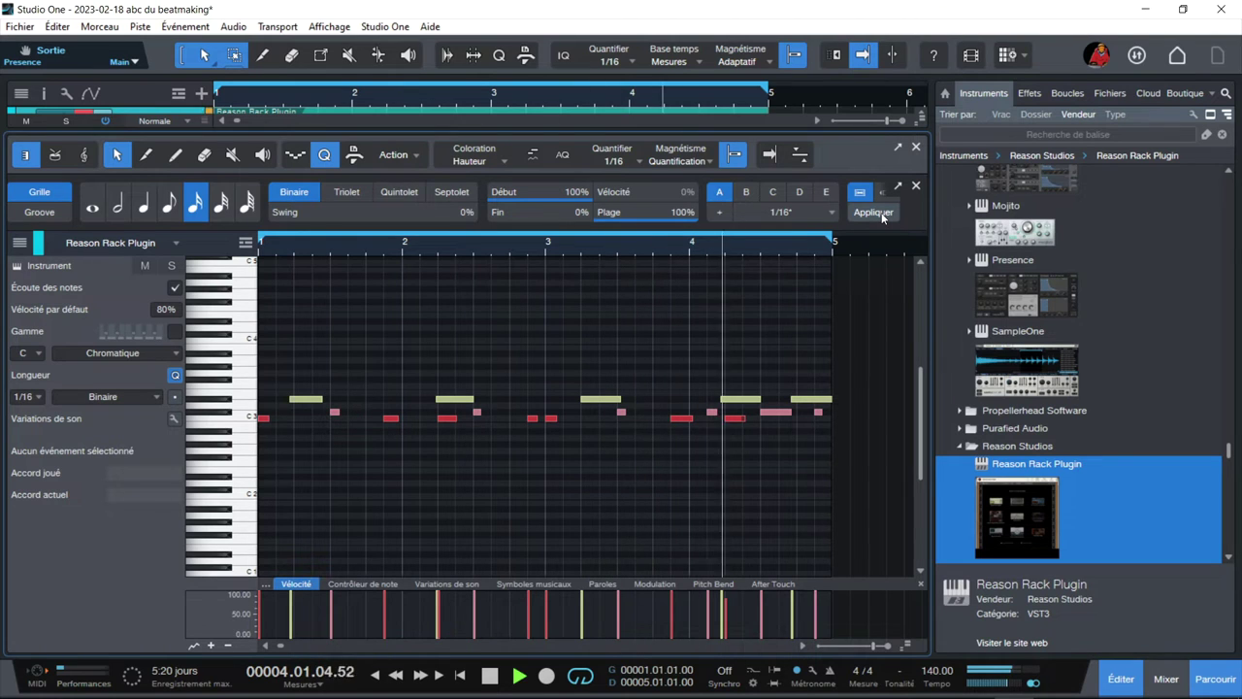
key("space")
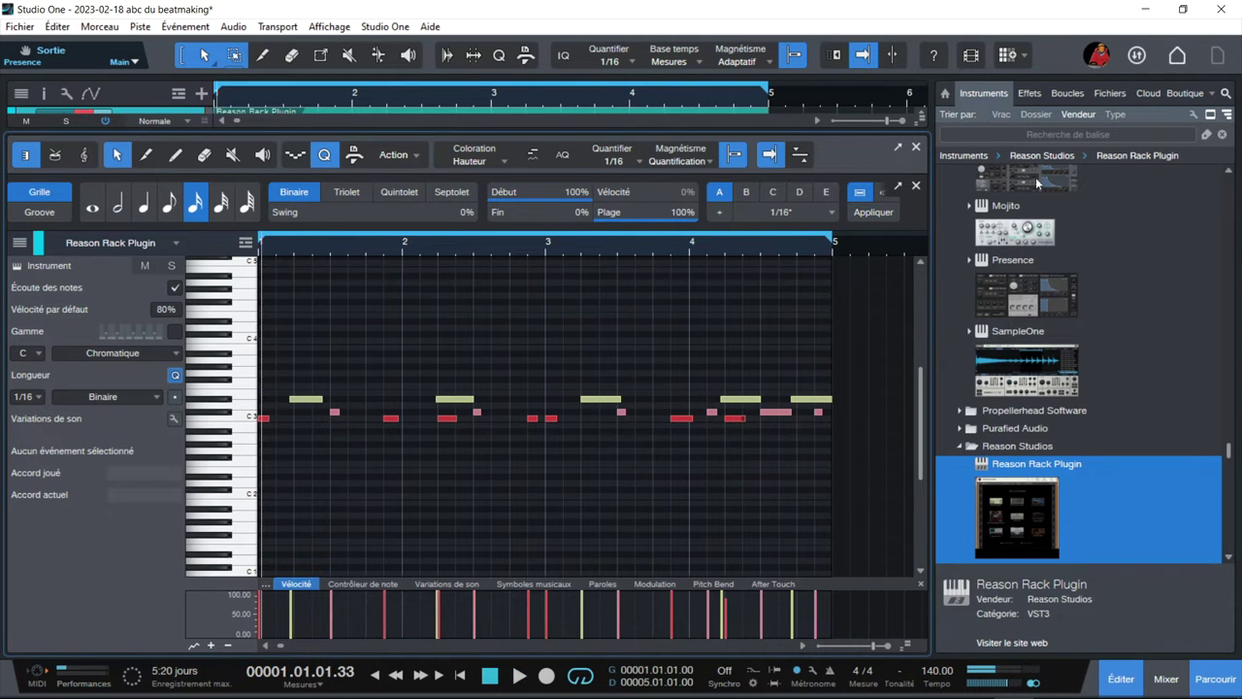
Step: Quantize the overdubbed D#3 notes to the 1/16 grid, and close the note editor after playing the part back
left_click_drag(868, 377, 268, 405)
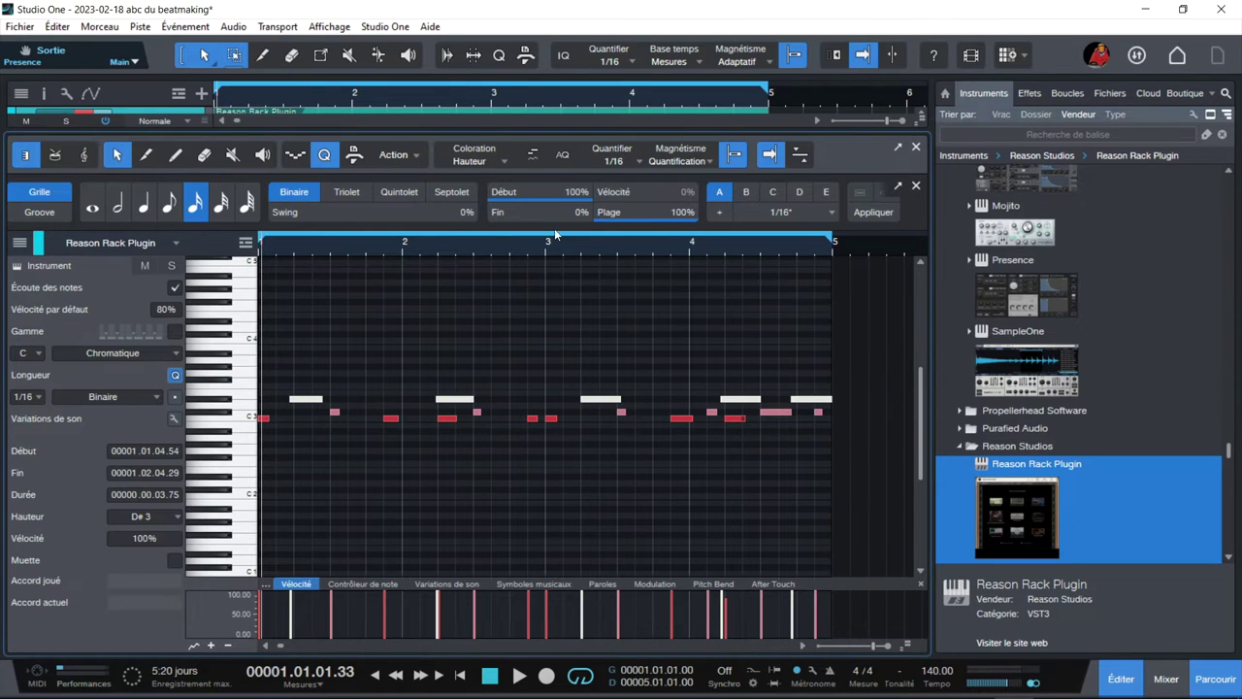
left_click(876, 212)
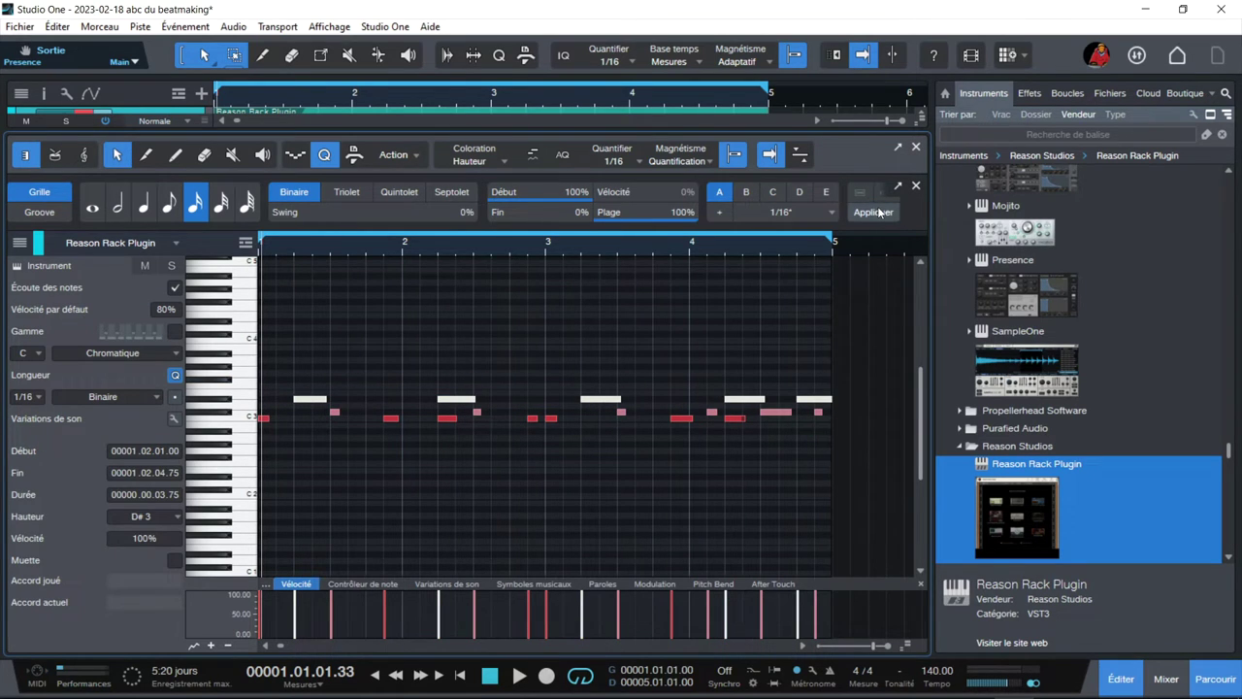
key("space")
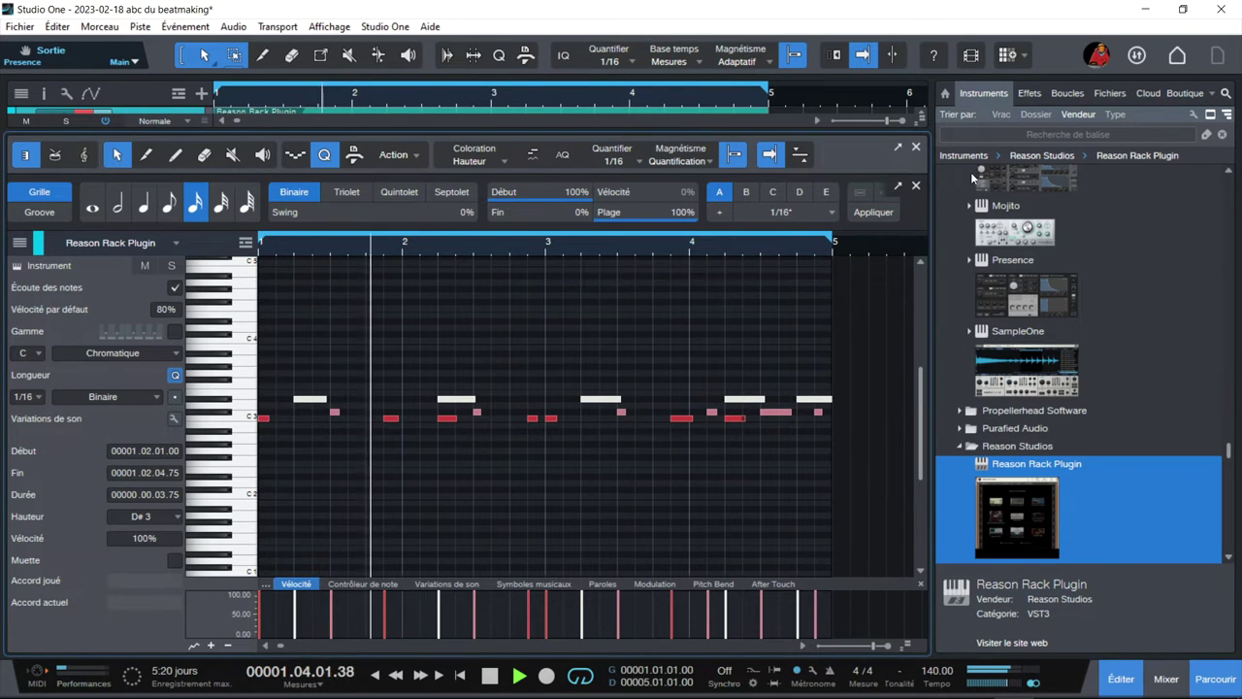
key("space")
left_click(917, 147)
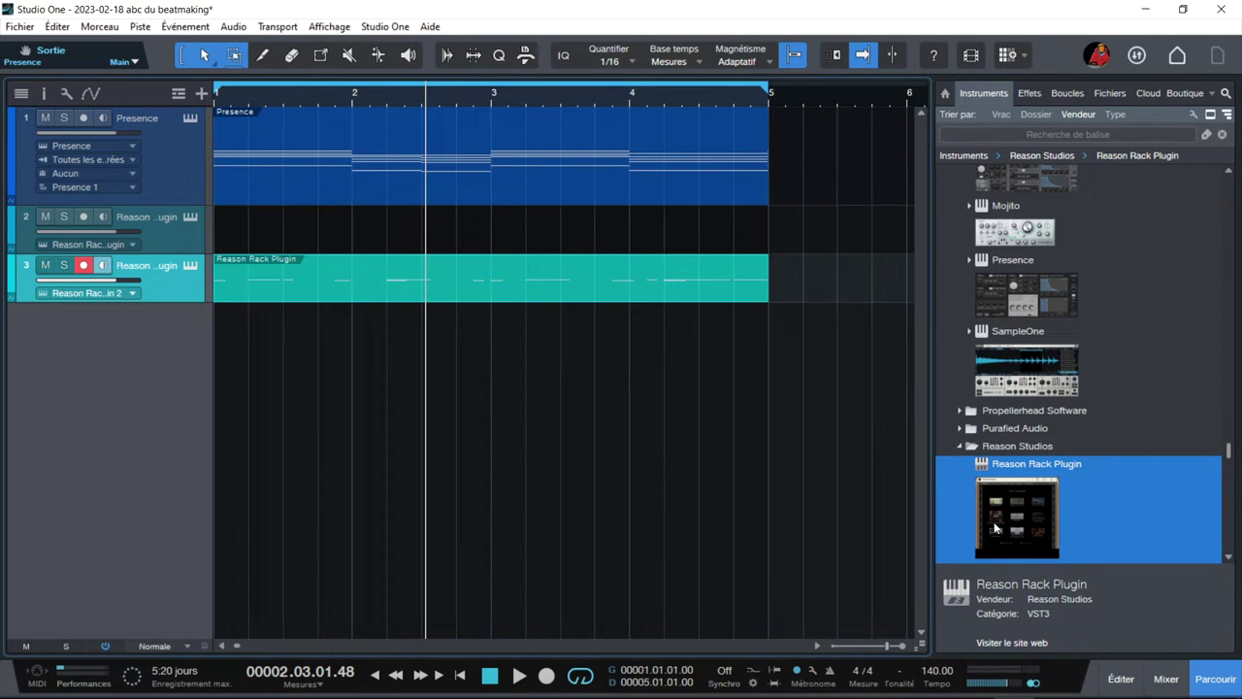
Step: Add a new track with another Reason Rack Plugin instance and open the plugin's browser
left_click_drag(995, 528, 348, 446)
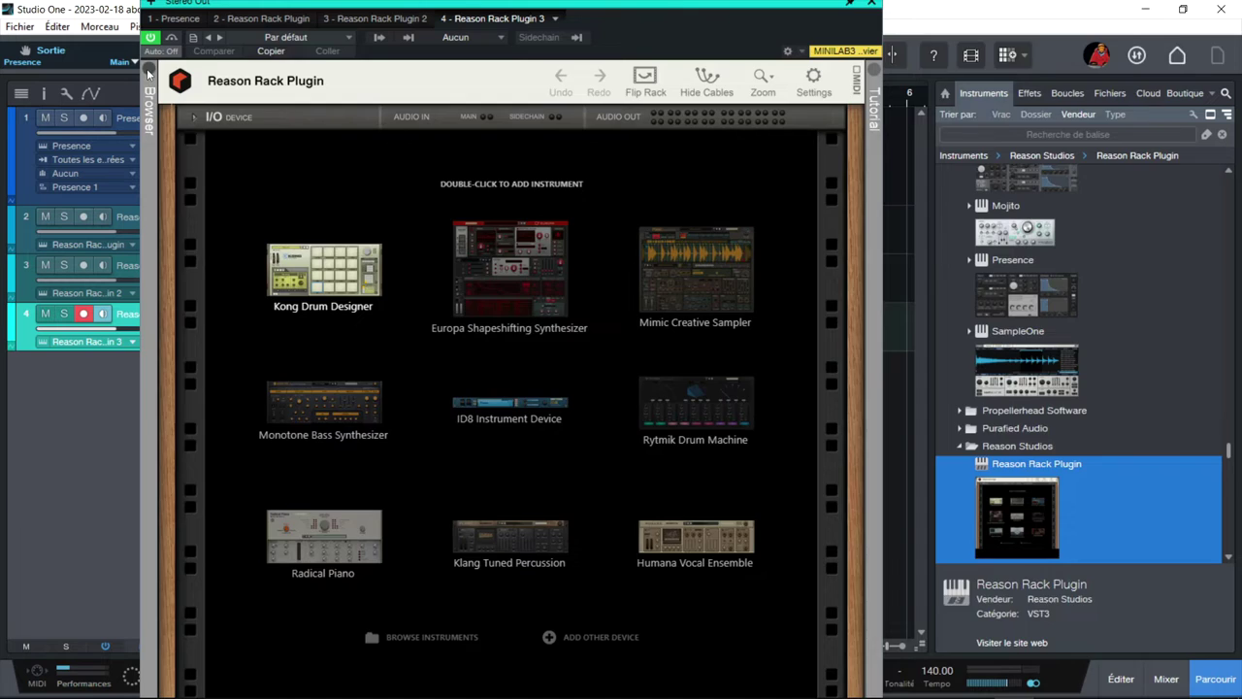
left_click(148, 74)
Step: Look through the available rack instruments, from the built-in devices to the third-party makers
scroll(417, 271, "down", 1)
scroll(417, 281, "up", 1)
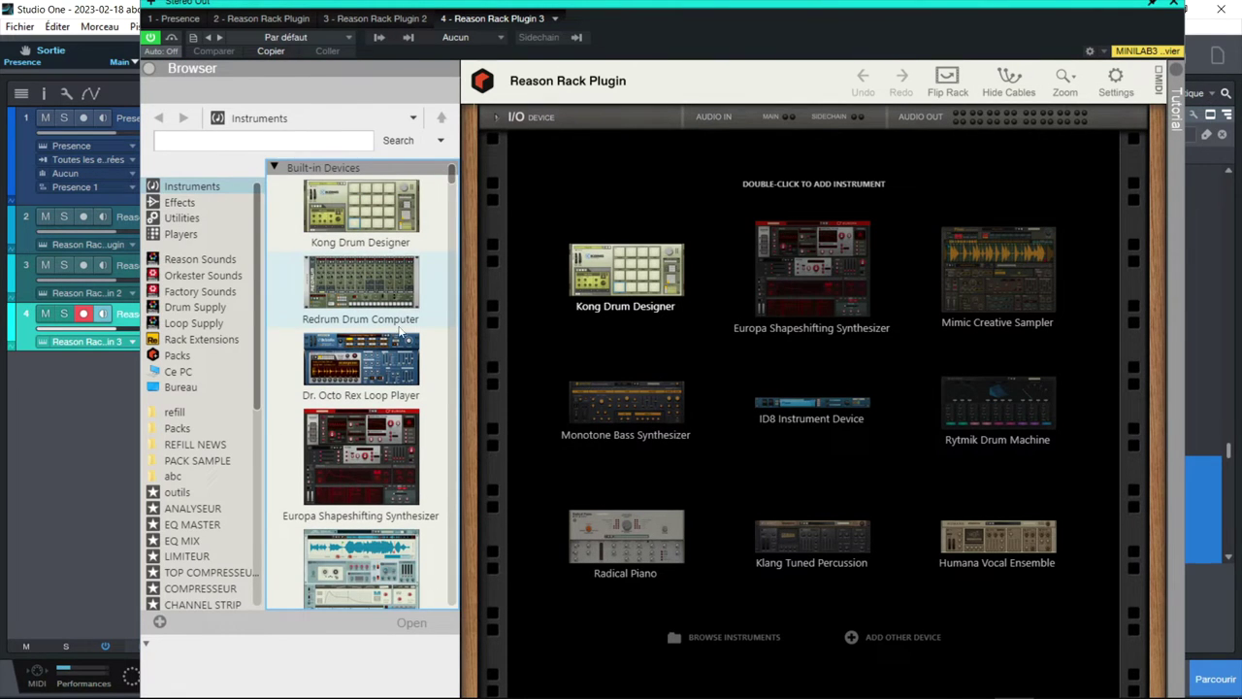
scroll(350, 332, "down", 4)
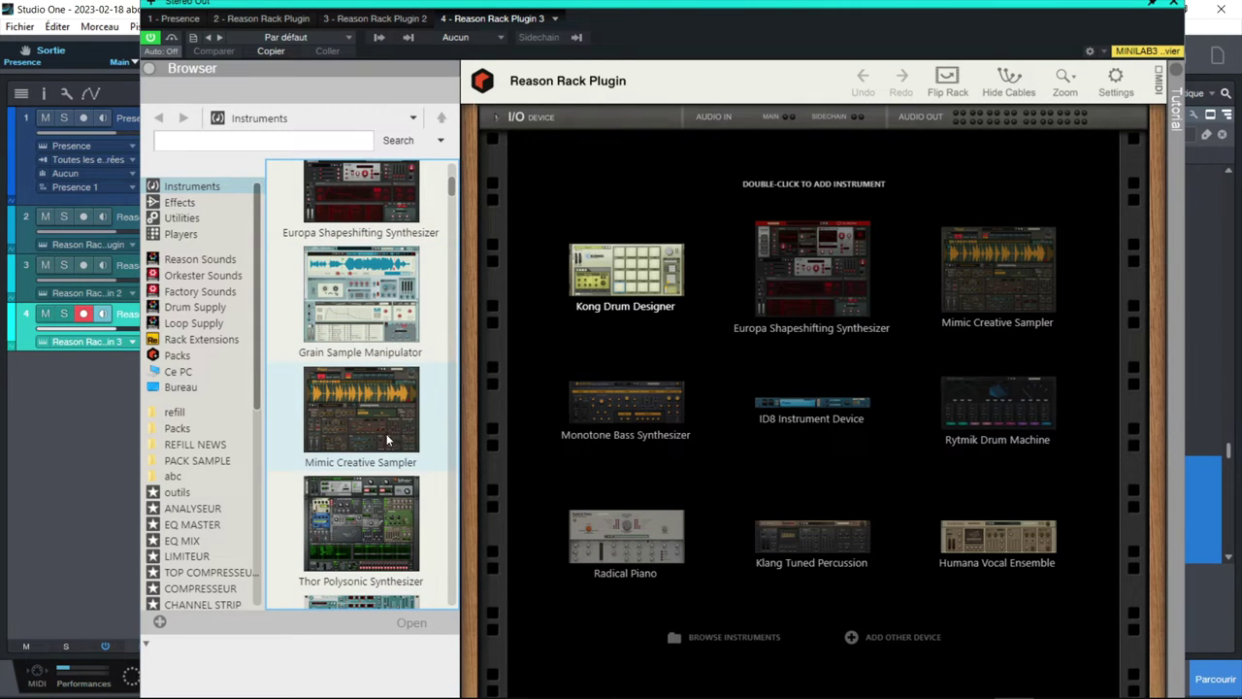
scroll(396, 412, "down", 1)
scroll(396, 412, "down", 1)
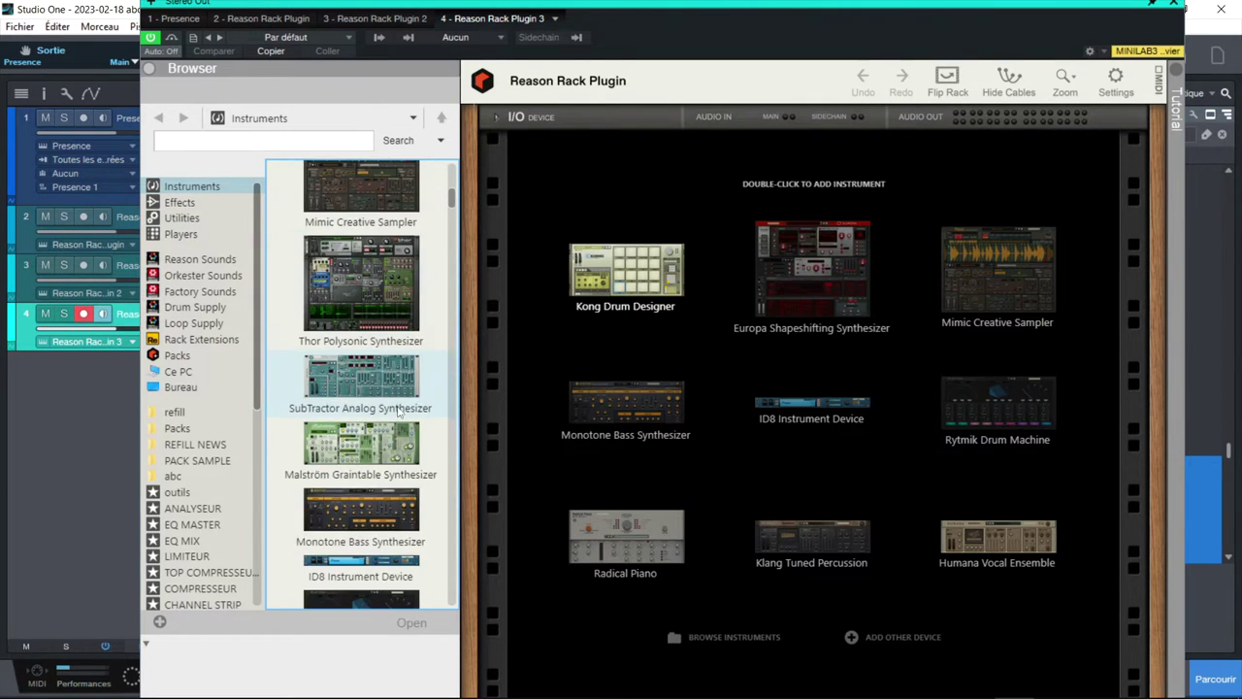
scroll(377, 470, "down", 10)
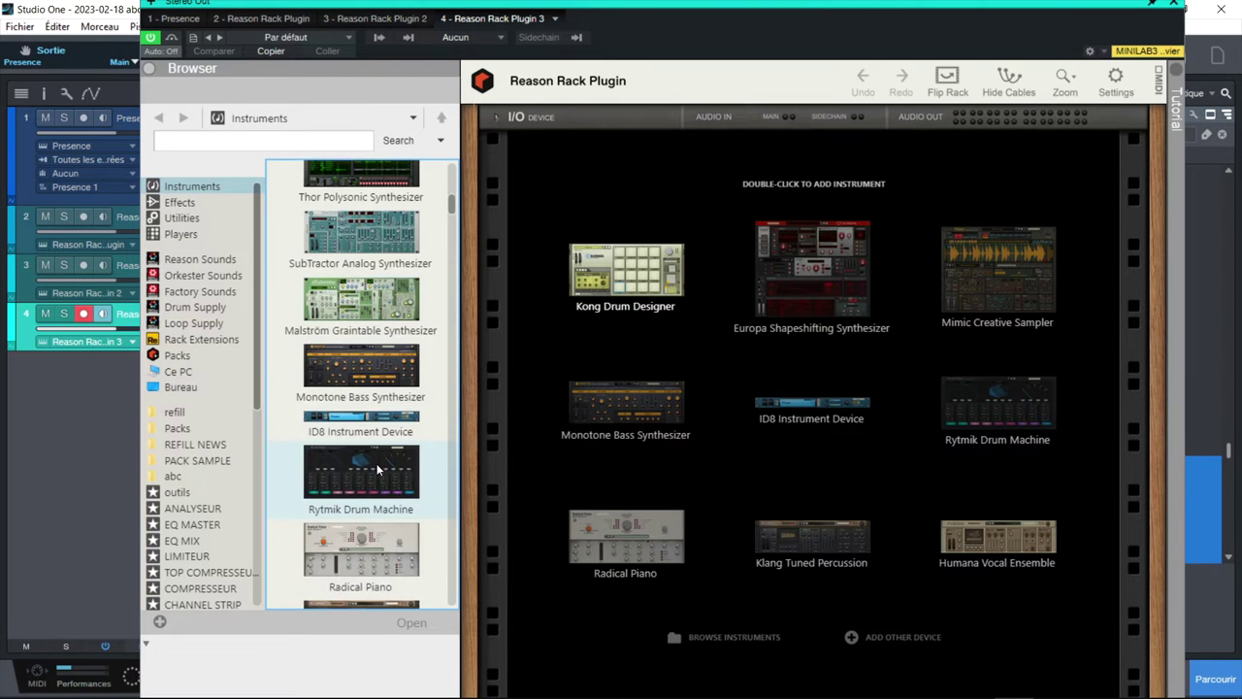
scroll(377, 470, "down", 10)
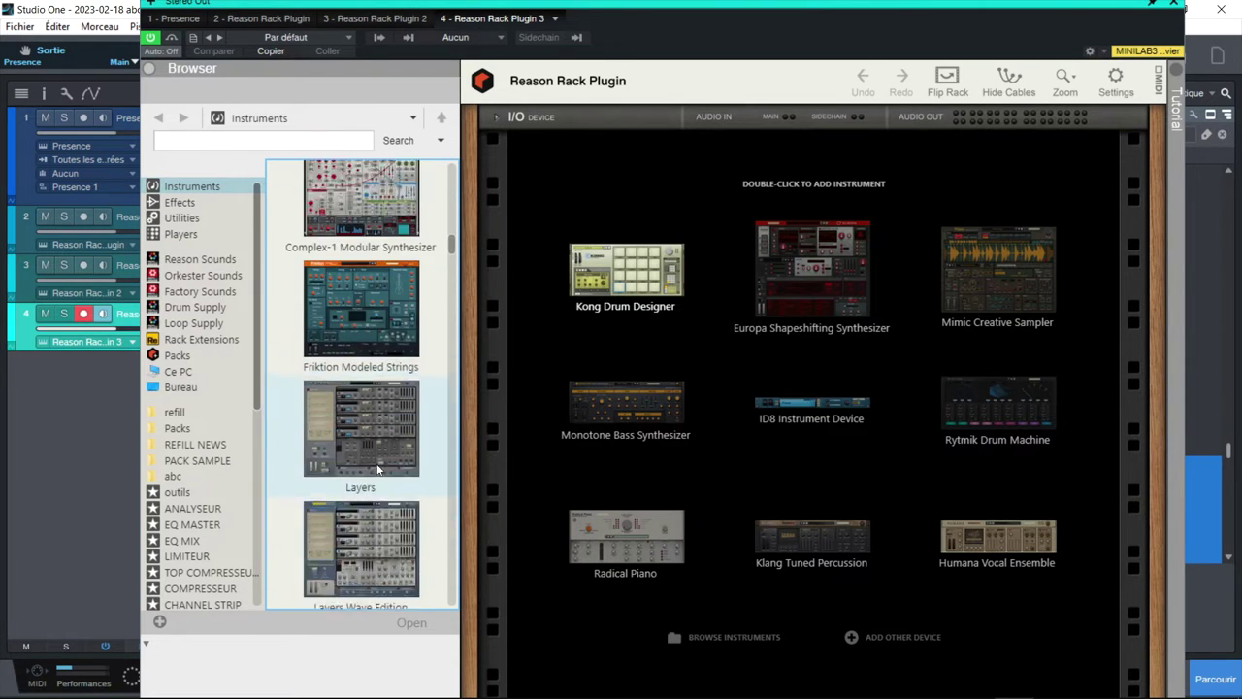
scroll(378, 469, "down", 10)
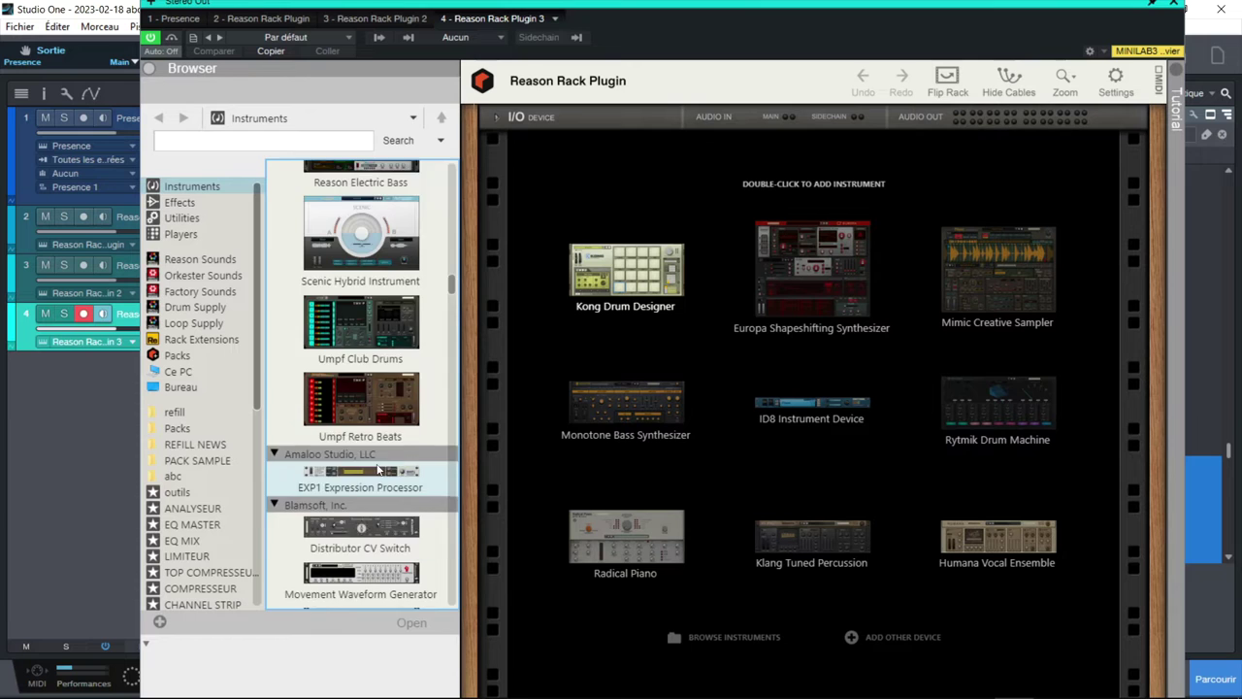
scroll(378, 469, "down", 10)
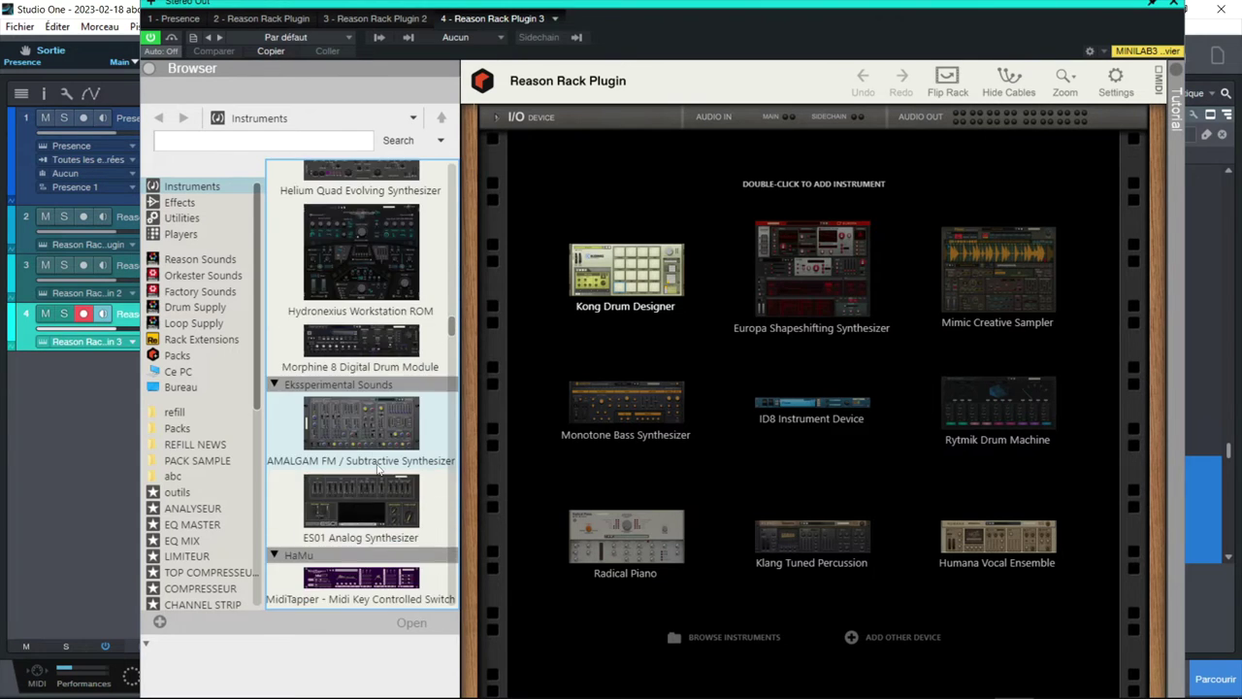
scroll(377, 468, "down", 10)
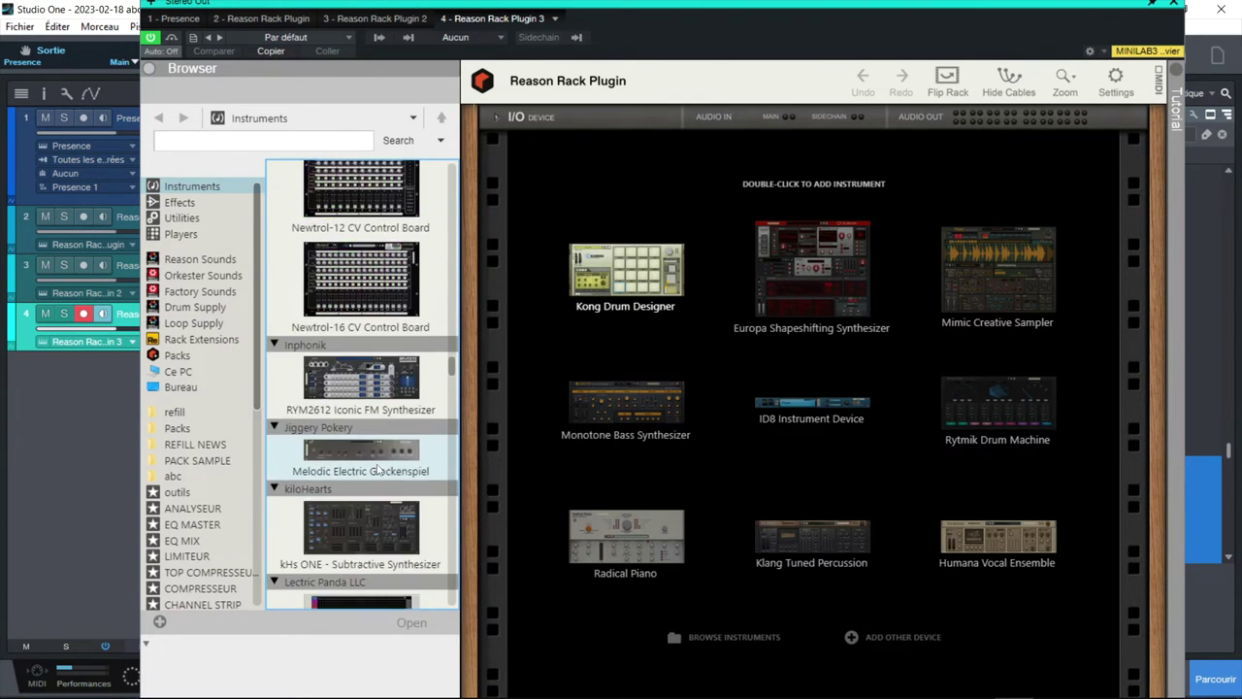
scroll(377, 469, "down", 10)
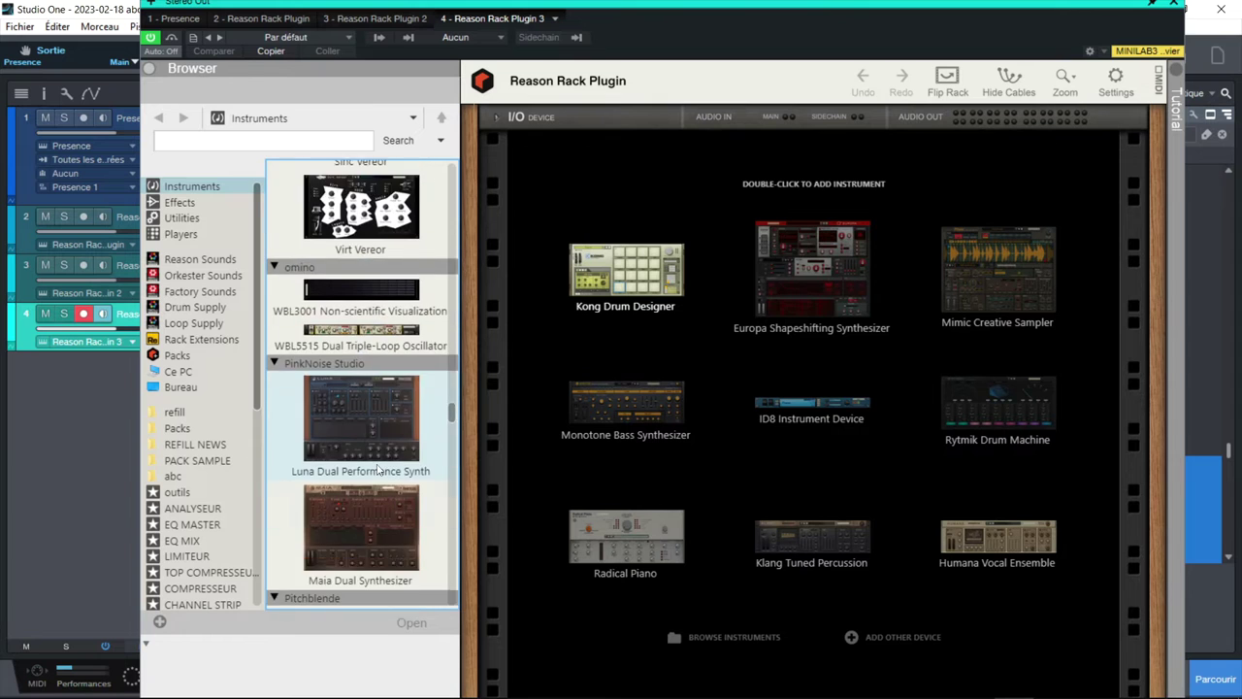
scroll(377, 470, "down", 10)
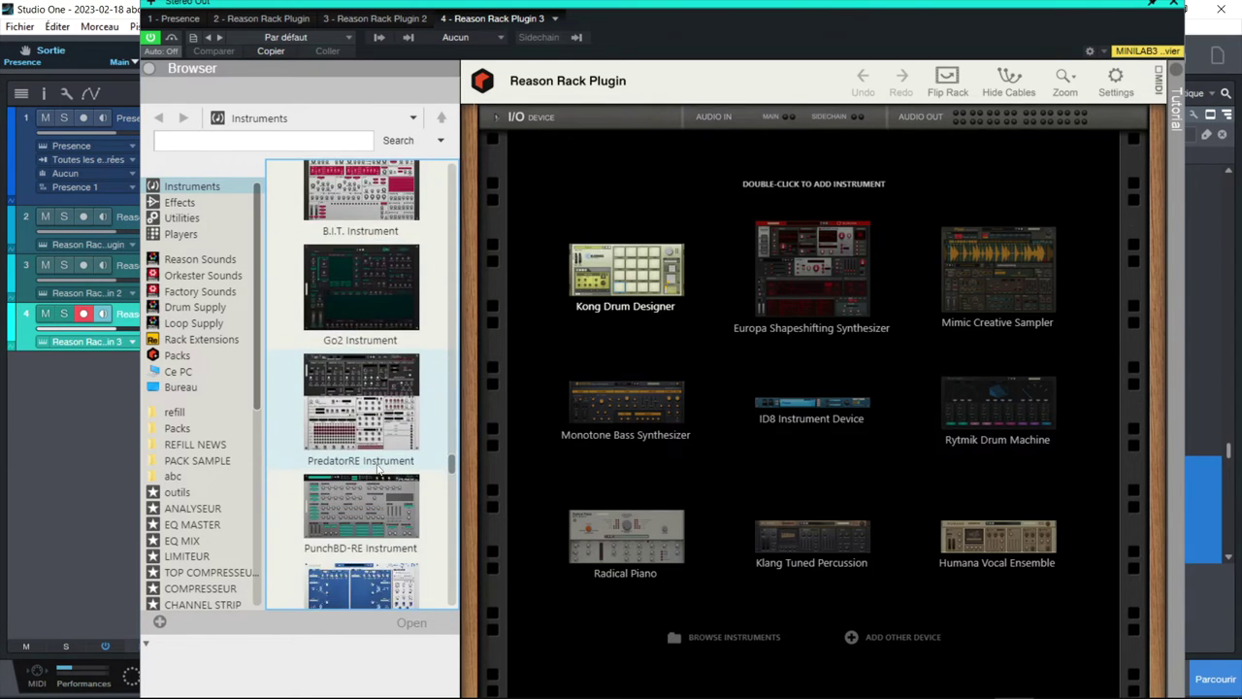
scroll(377, 470, "down", 4)
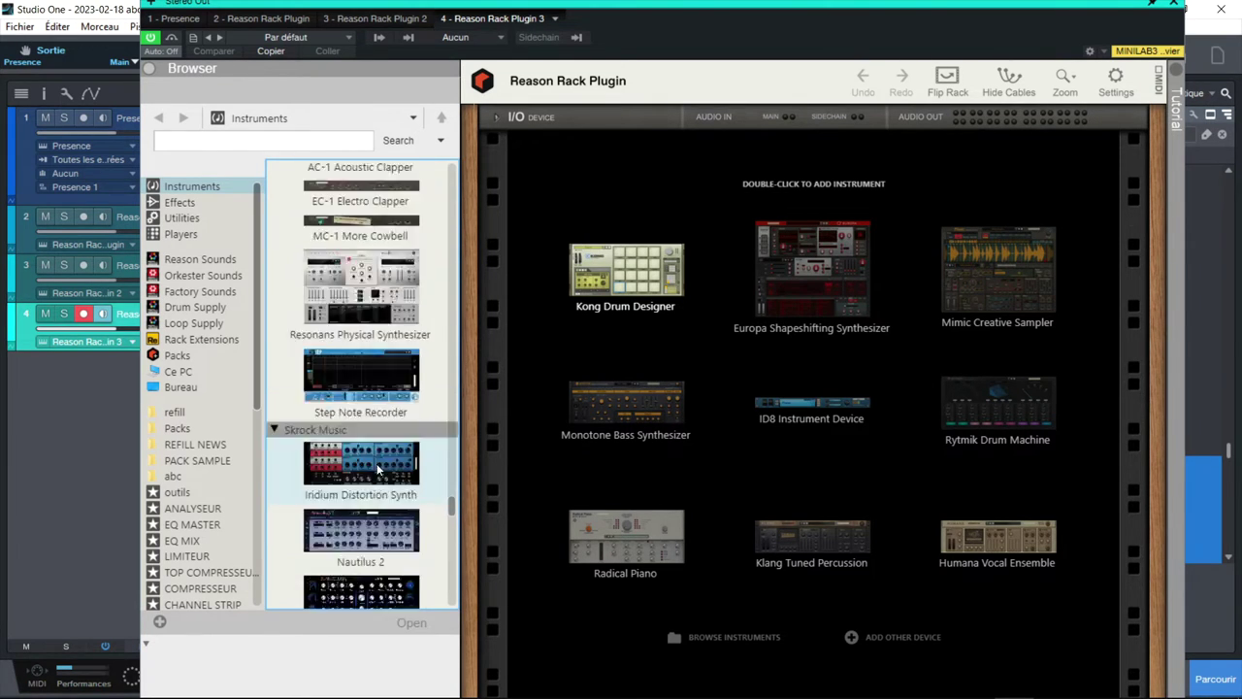
scroll(377, 470, "up", 2)
scroll(377, 470, "down", 6)
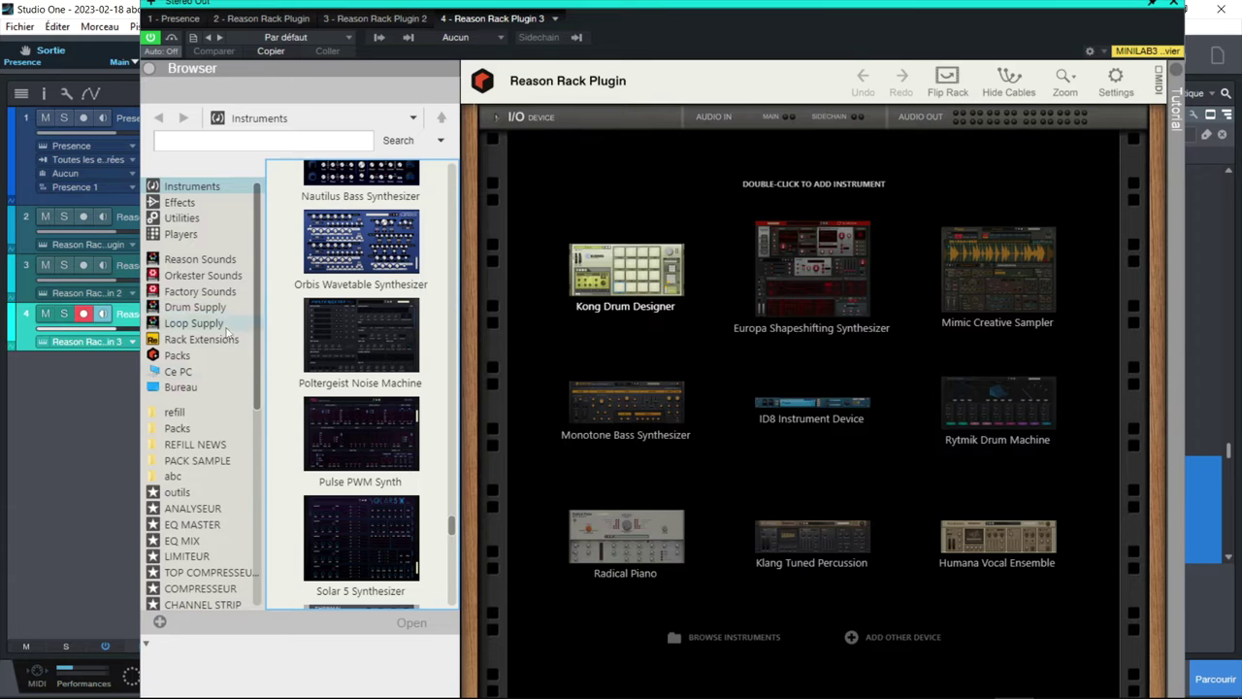
Step: Load the 808-2.smp patch from the NN19 folder of REFILL NEWS into the rack, and close the plugin window
left_click(206, 447)
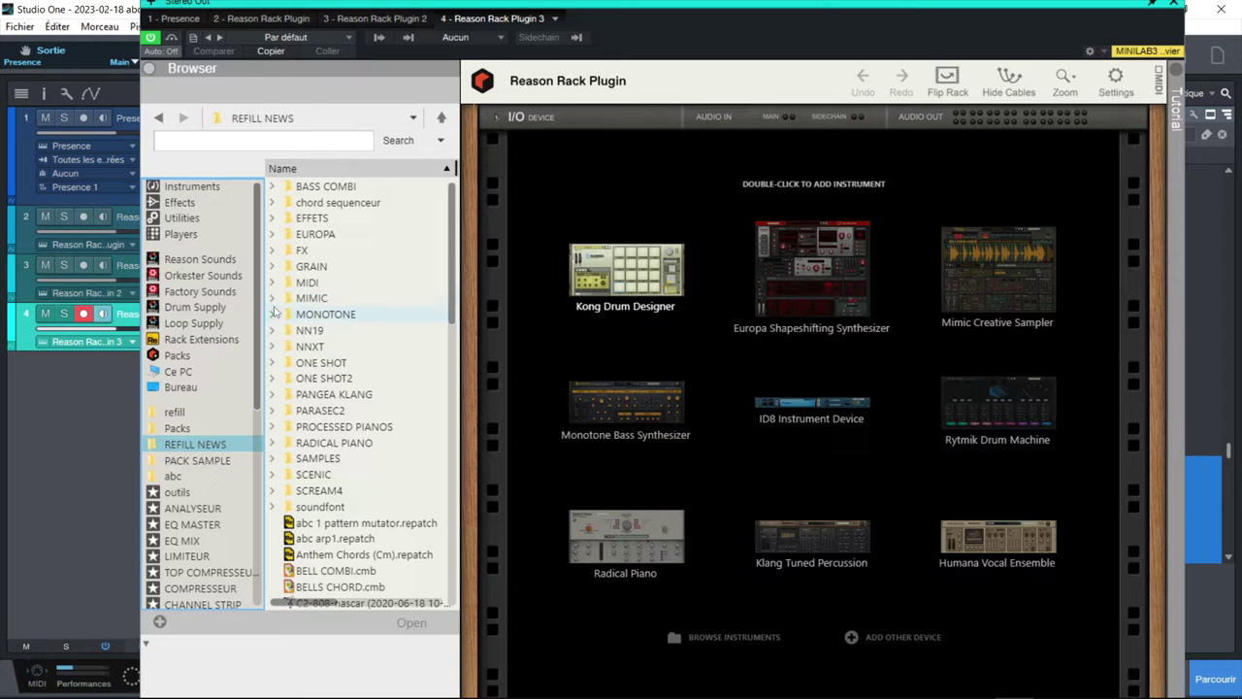
left_click_drag(274, 336, 709, 221)
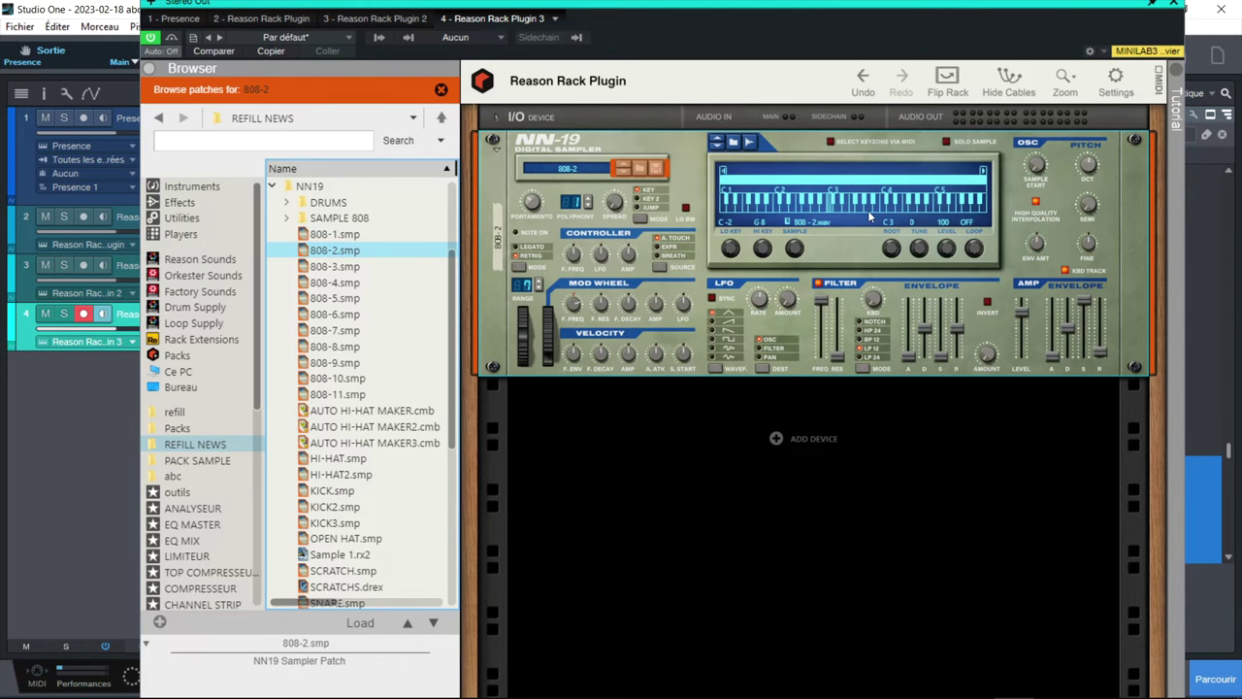
left_click(1177, 6)
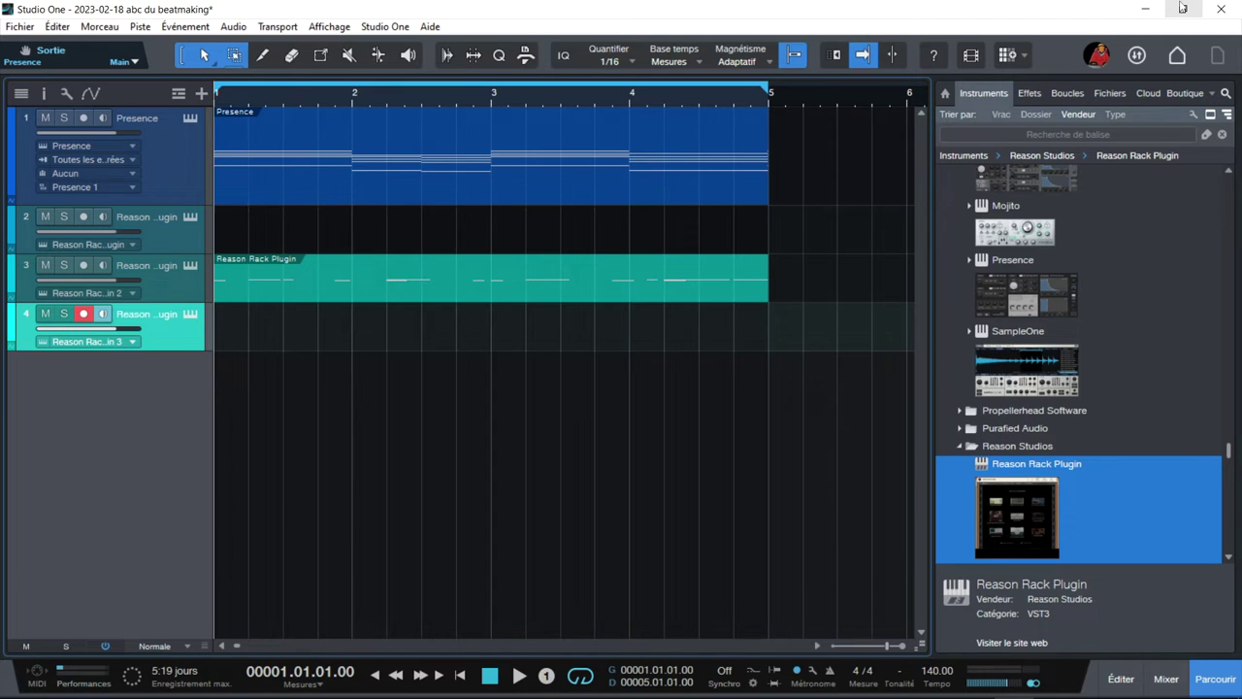
Step: Record an 808 part over the four-bar loop on track 4, and quantize its notes to the 1/16 grid in the note editor
key("KP_Multiply")
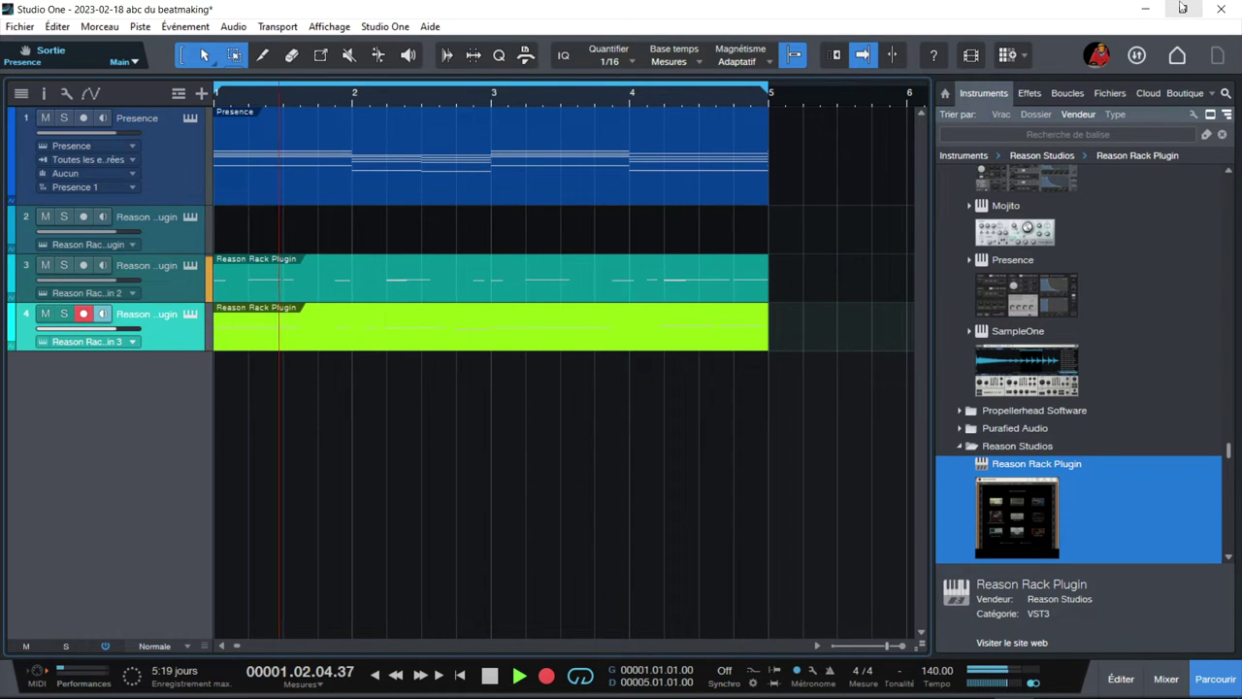
key("space")
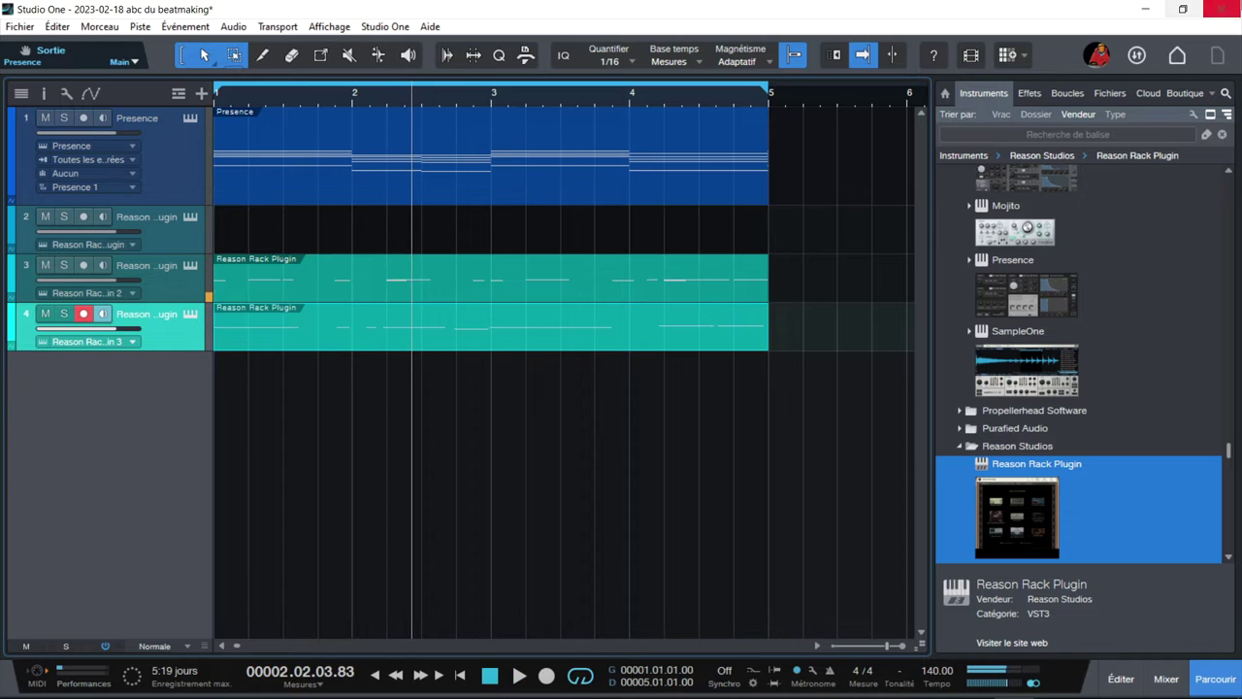
double_click(649, 335)
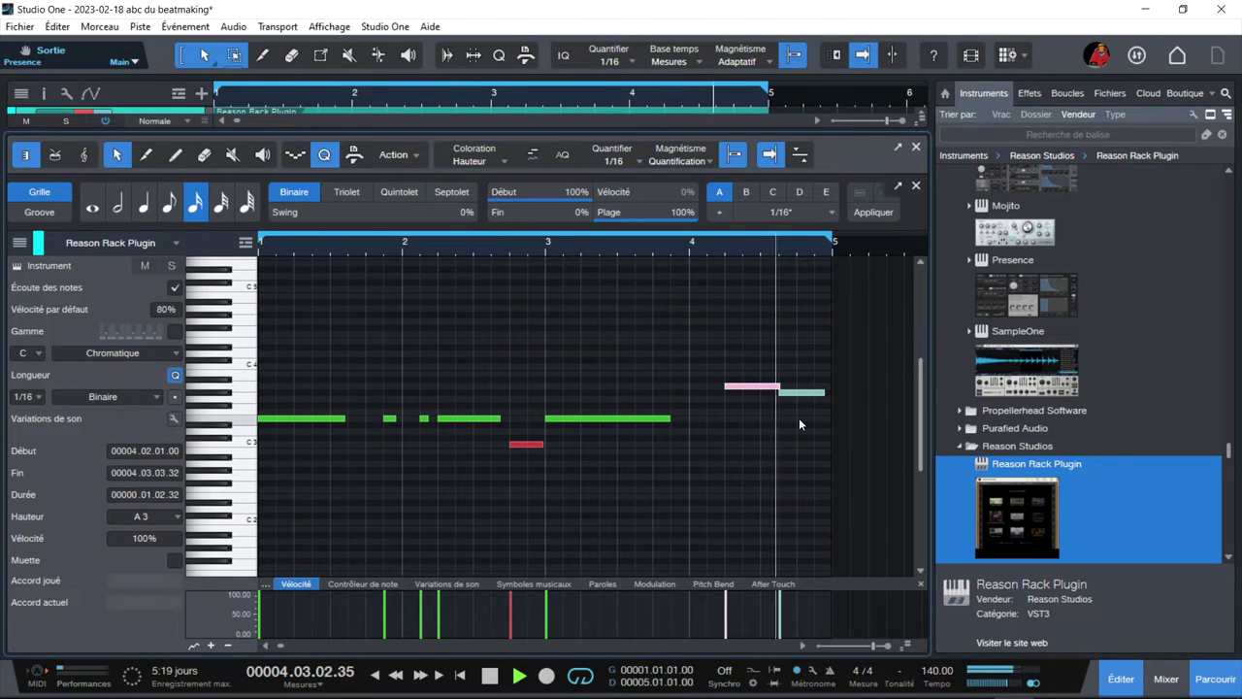
key("space")
left_click(916, 147)
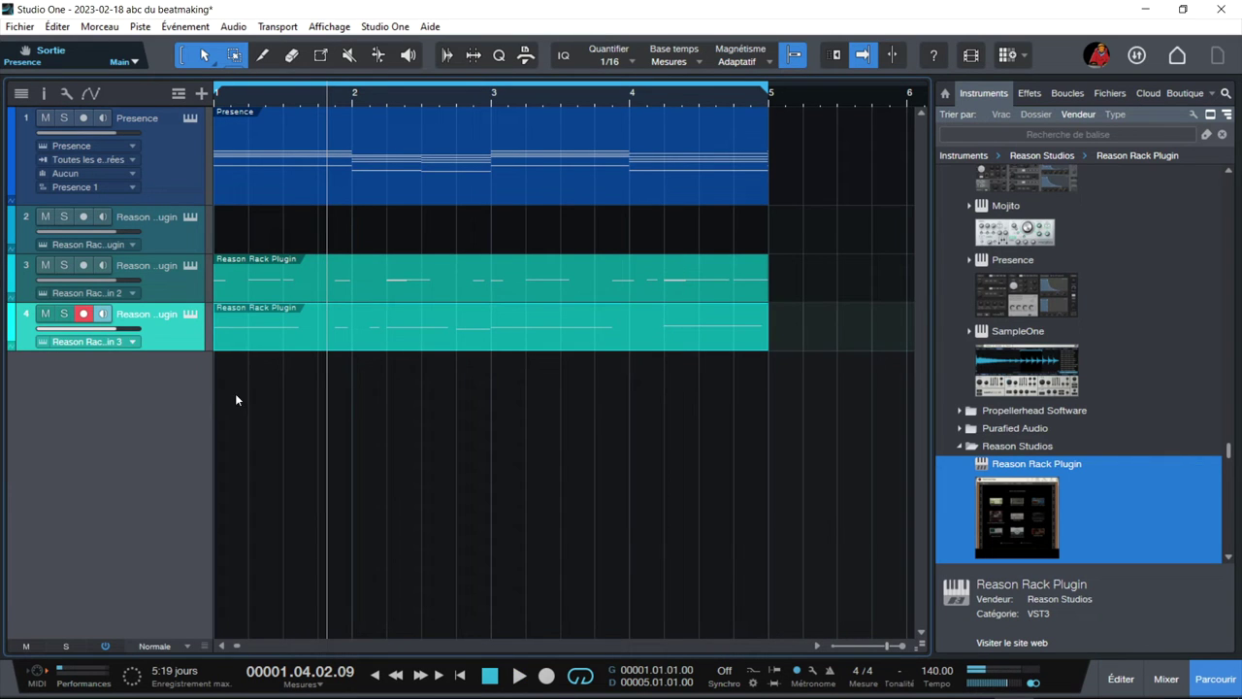
Step: Reopen track 4's rack and add a kHs Distortion effect above the NN-19 sampler
left_click(192, 315)
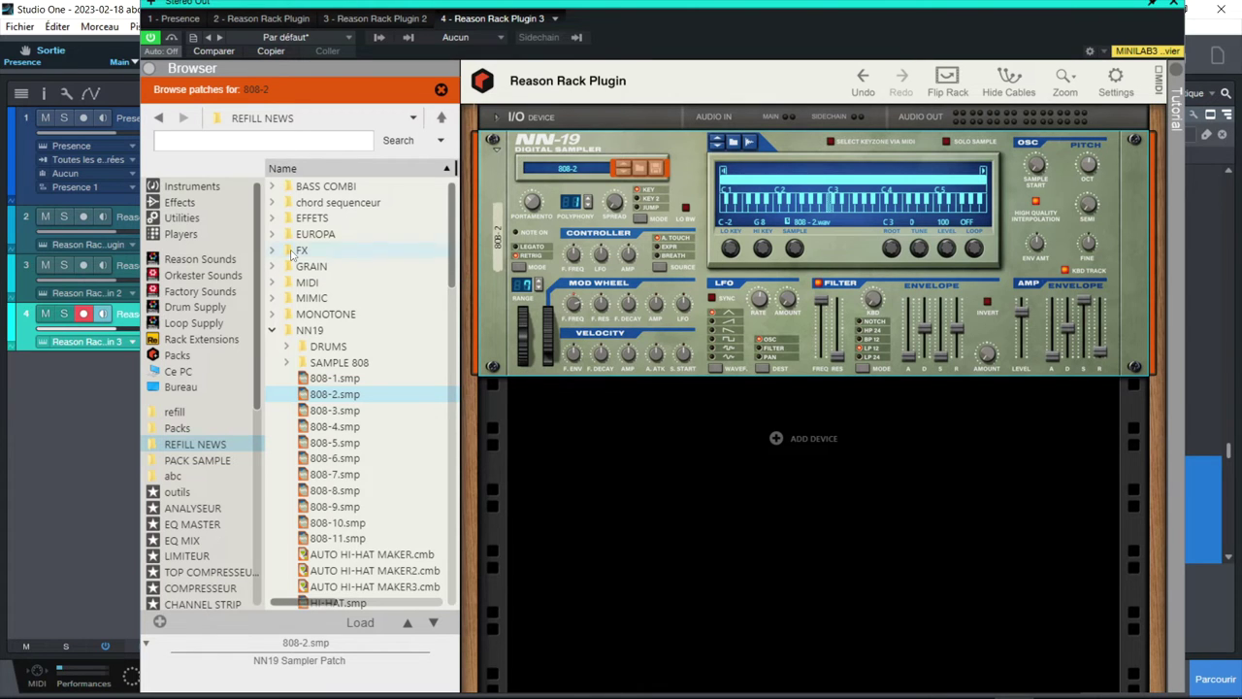
left_click(180, 202)
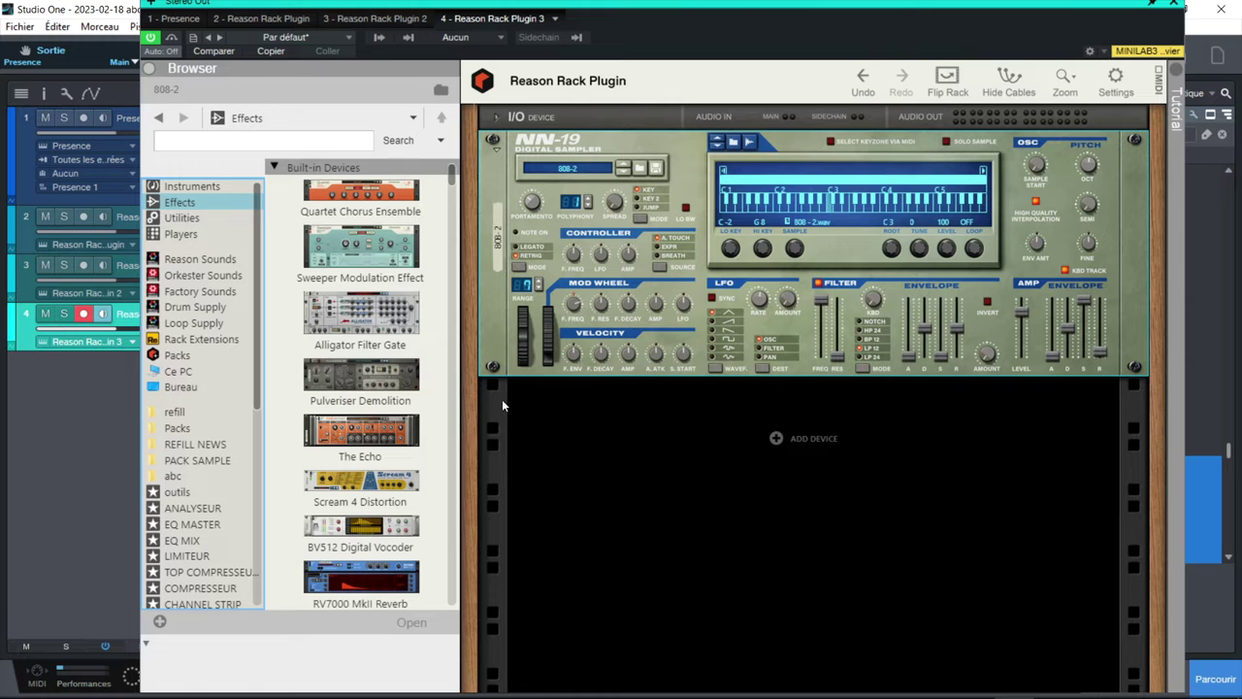
scroll(458, 220, "down", 8)
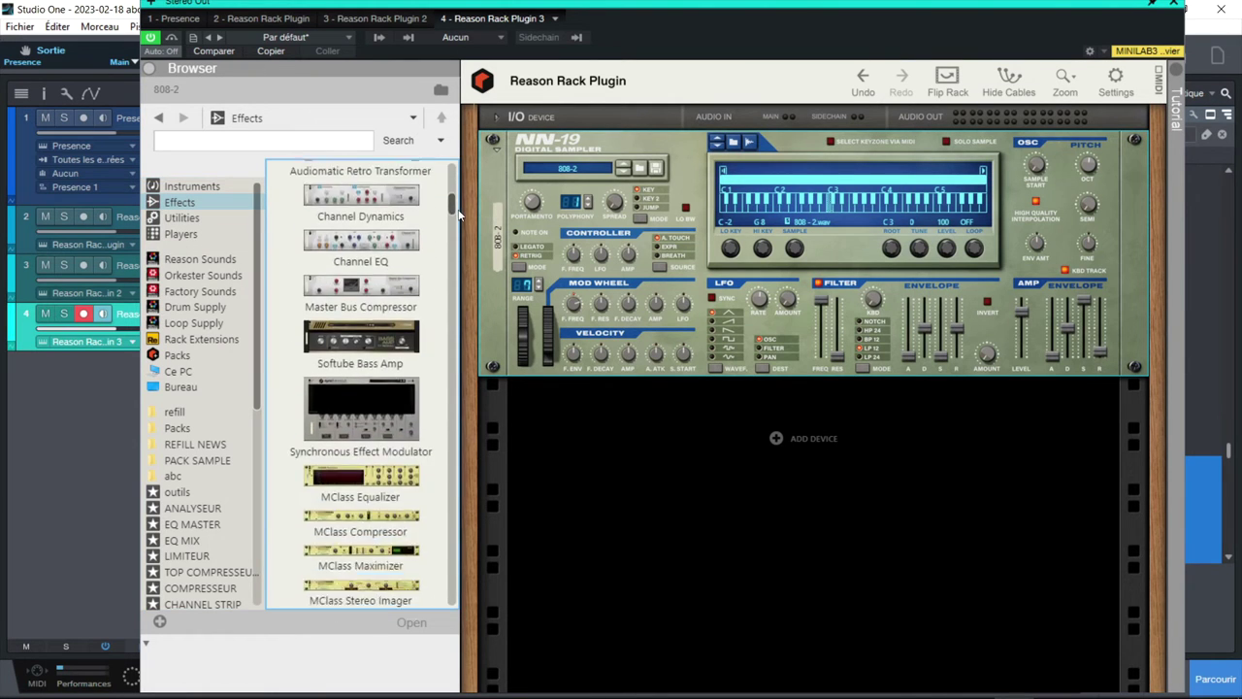
scroll(459, 220, "down", 10)
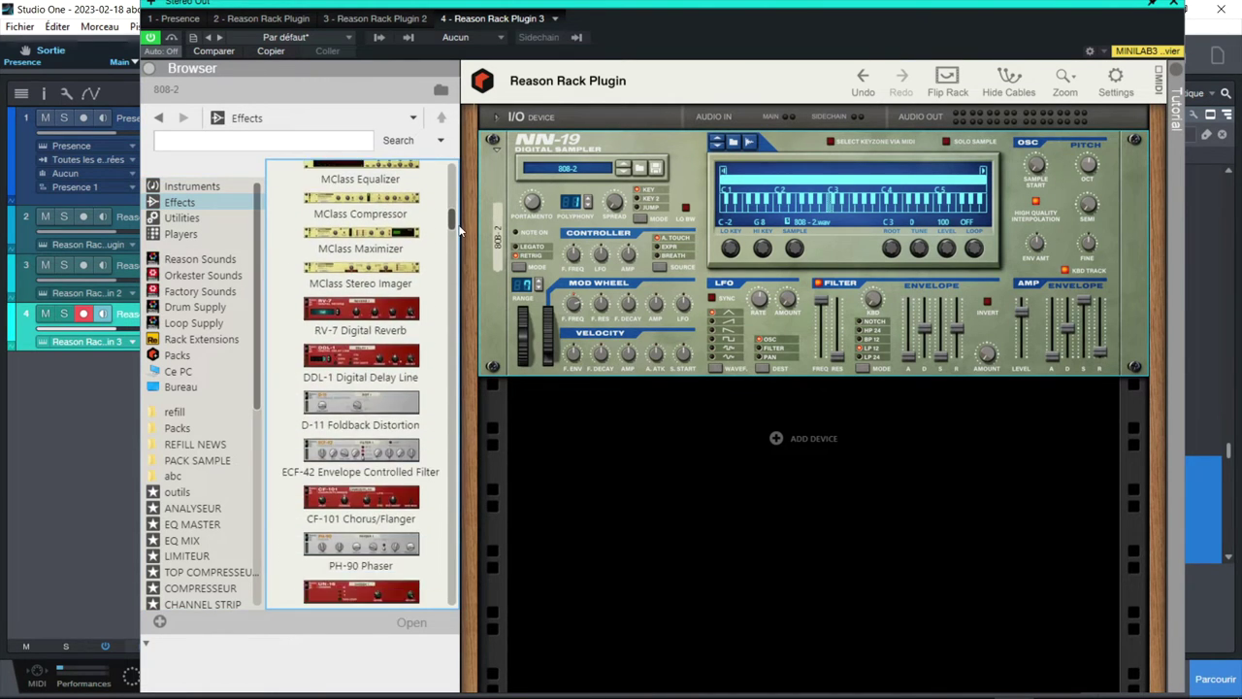
left_click_drag(461, 237, 738, 136)
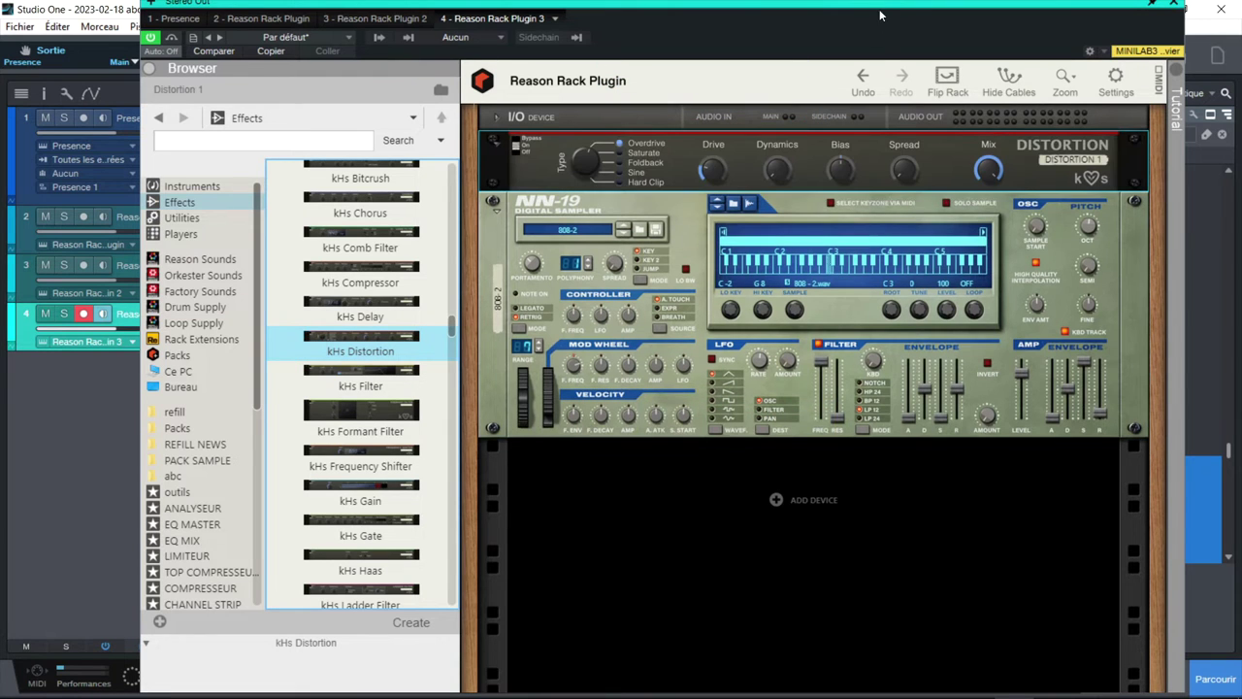
Step: Rewire the rack's back so the NN-19 audio outputs feed the Distortion inputs and the Distortion outputs feed main outputs 1 and 2
left_click(947, 77)
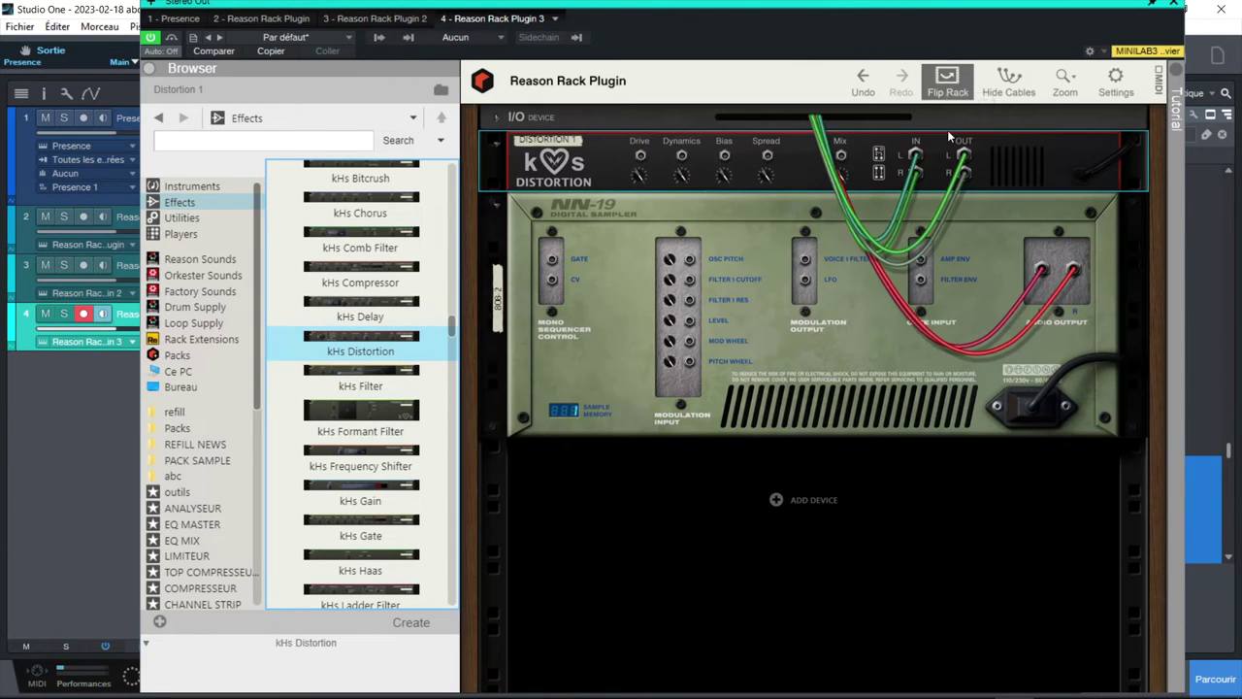
scroll(931, 165, "up", 1)
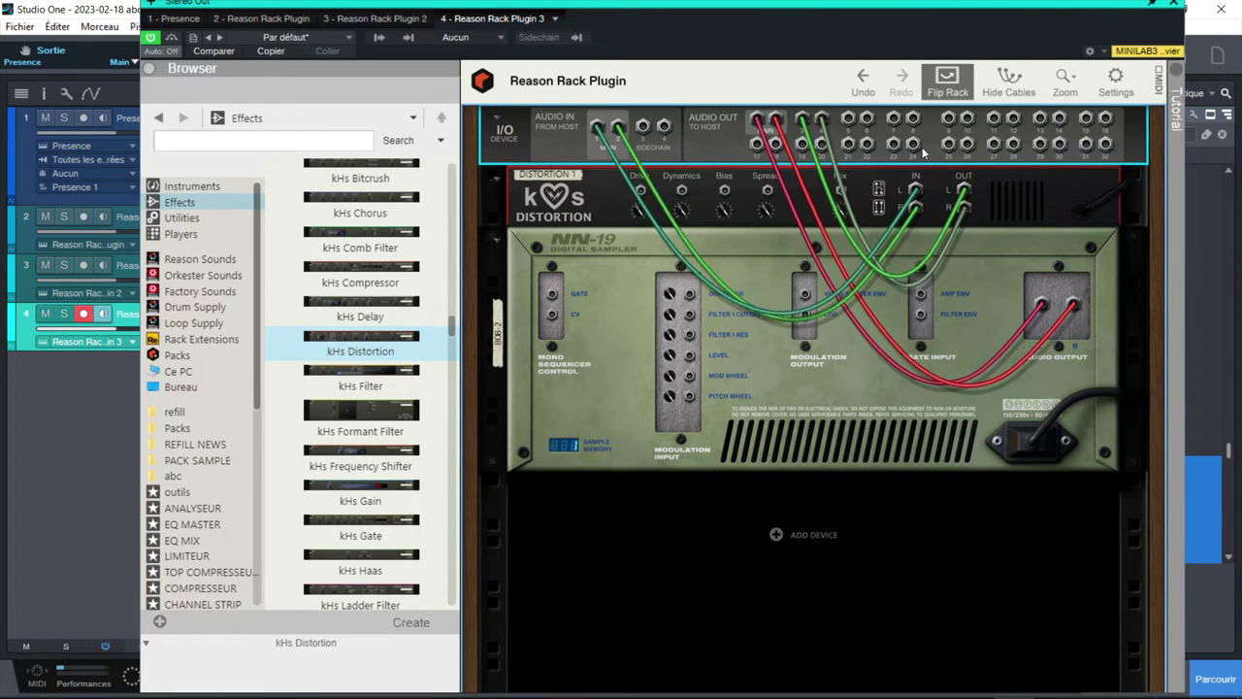
left_click_drag(964, 190, 946, 238)
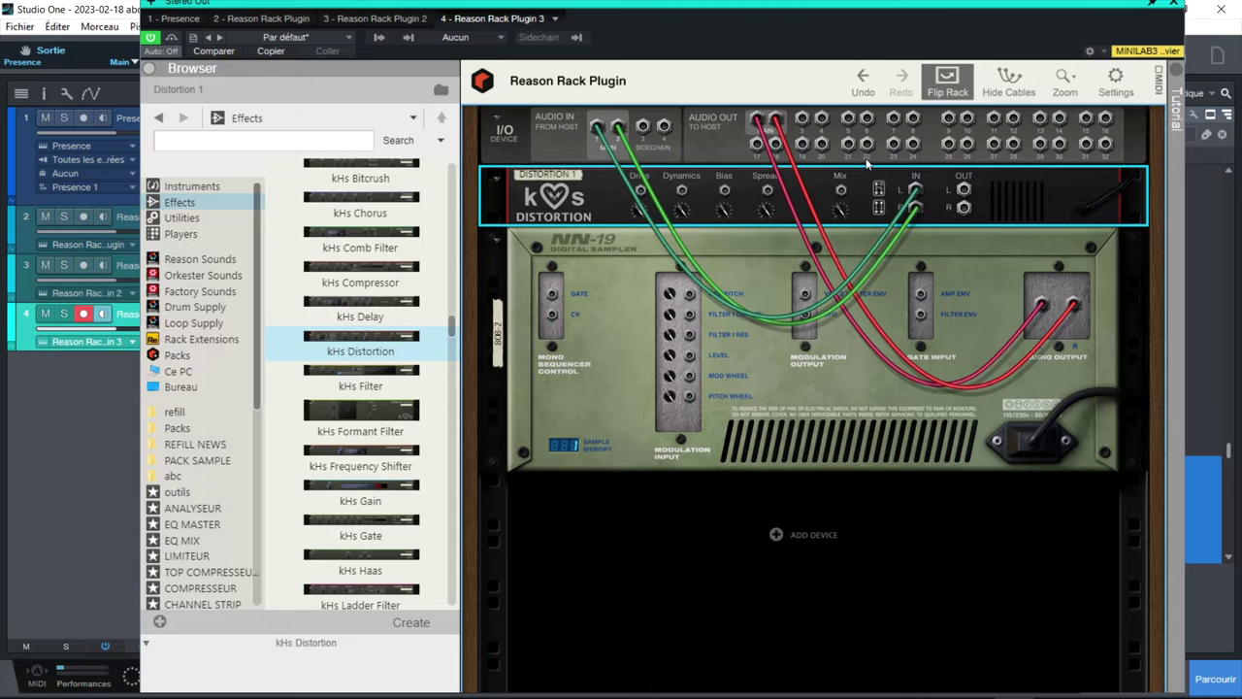
left_click_drag(762, 121, 775, 190)
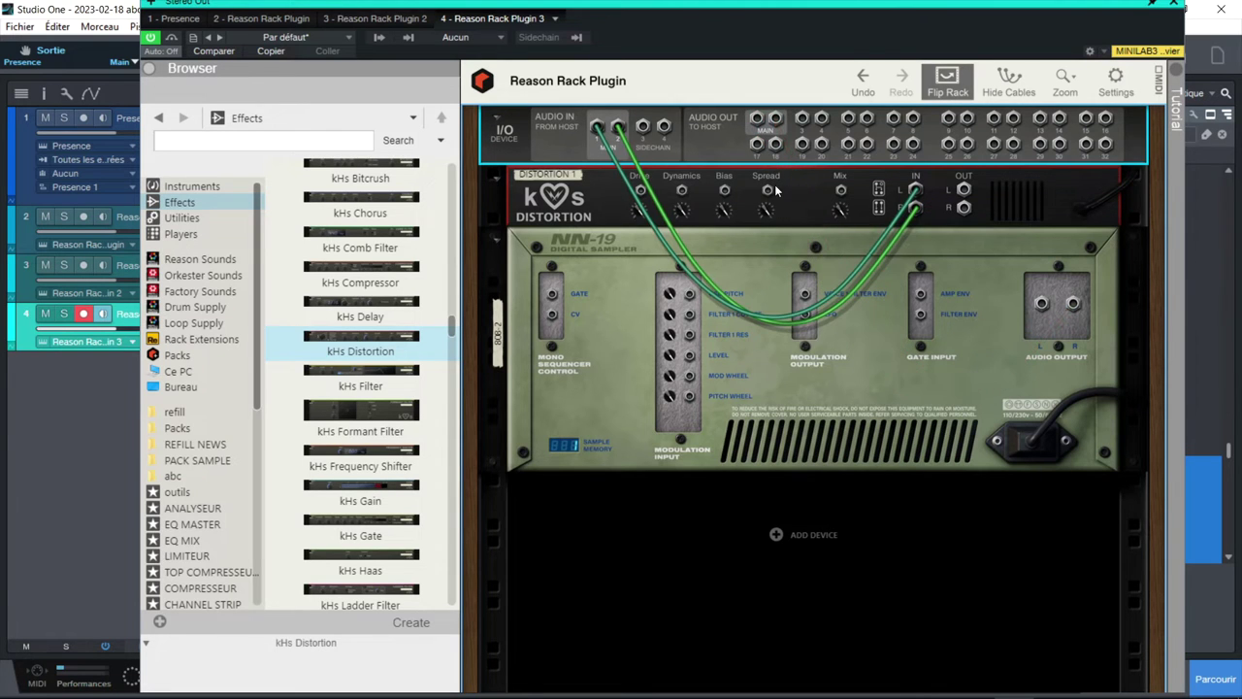
left_click_drag(618, 131, 1072, 304)
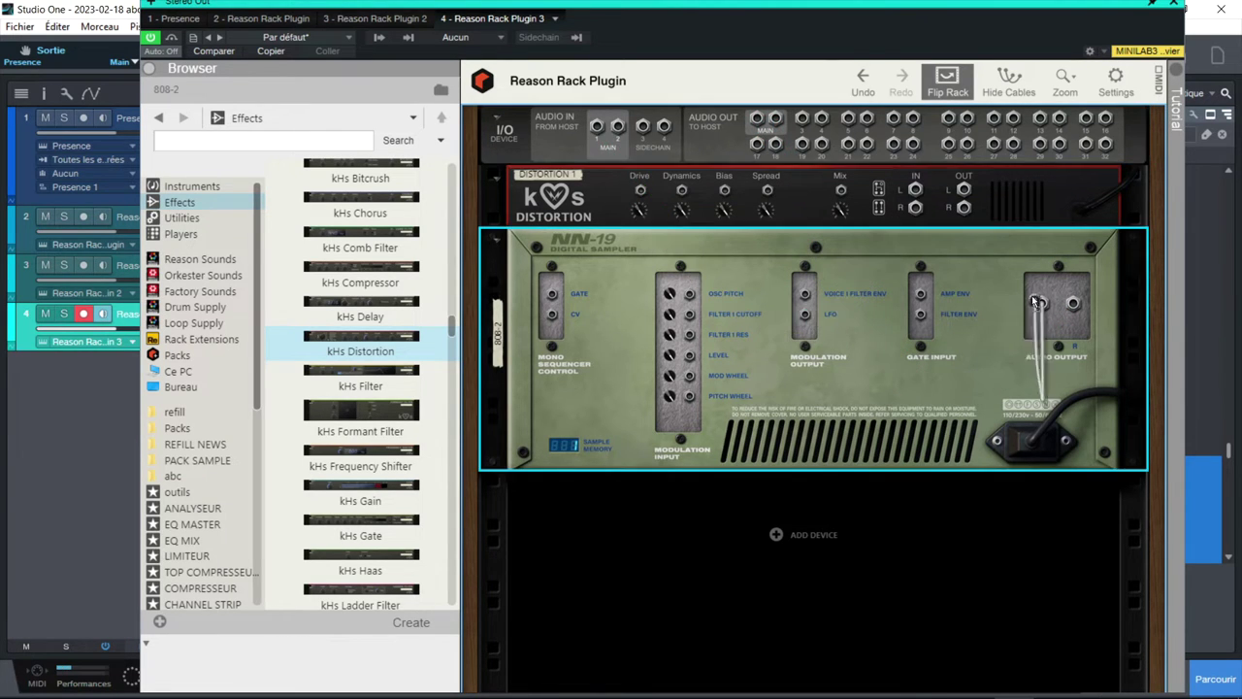
left_click_drag(963, 189, 762, 121)
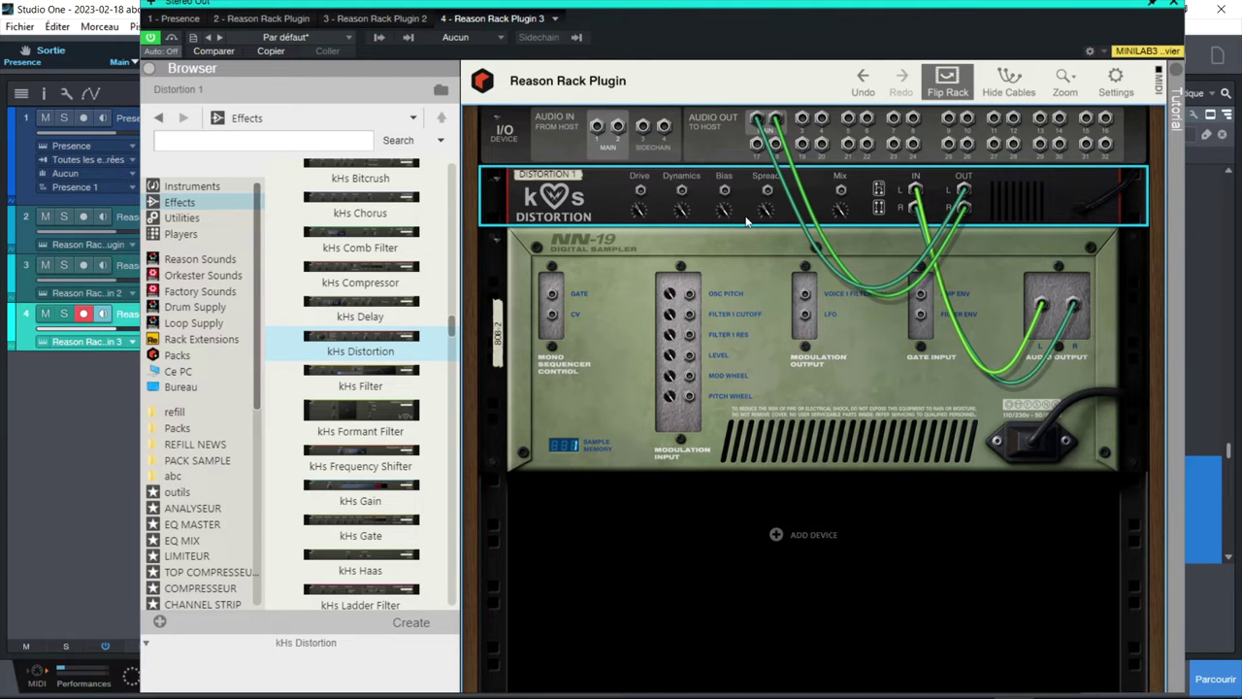
Step: Set the Distortion on the rack's front to Saturate, with Mix at 59%, Dynamics at 31% and Drive at 2.44 dB
key("Tab")
mouse_move(720, 207)
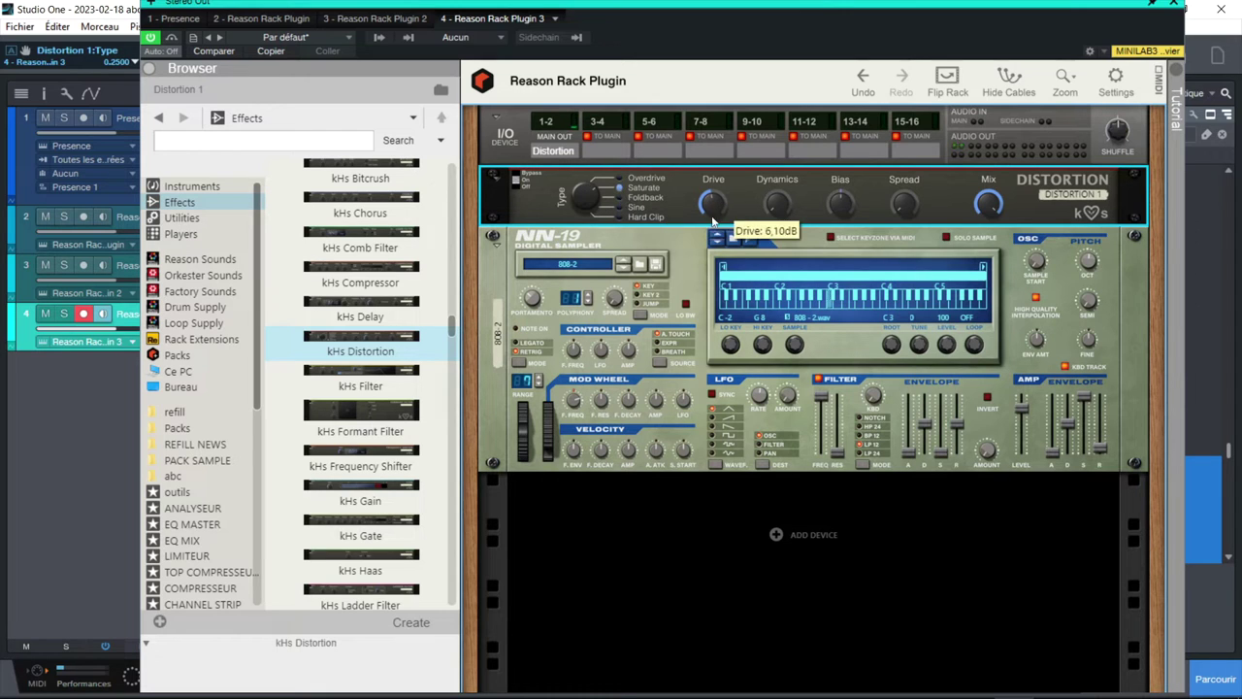
left_click_drag(579, 207, 579, 203)
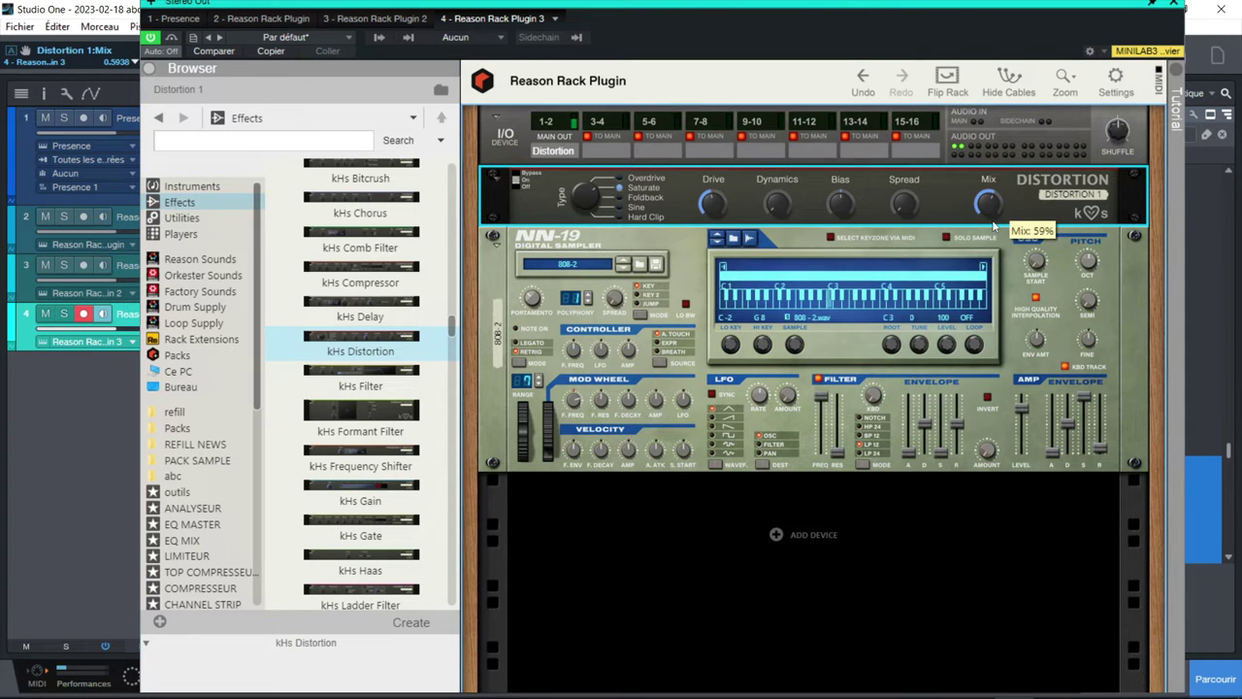
mouse_move(779, 209)
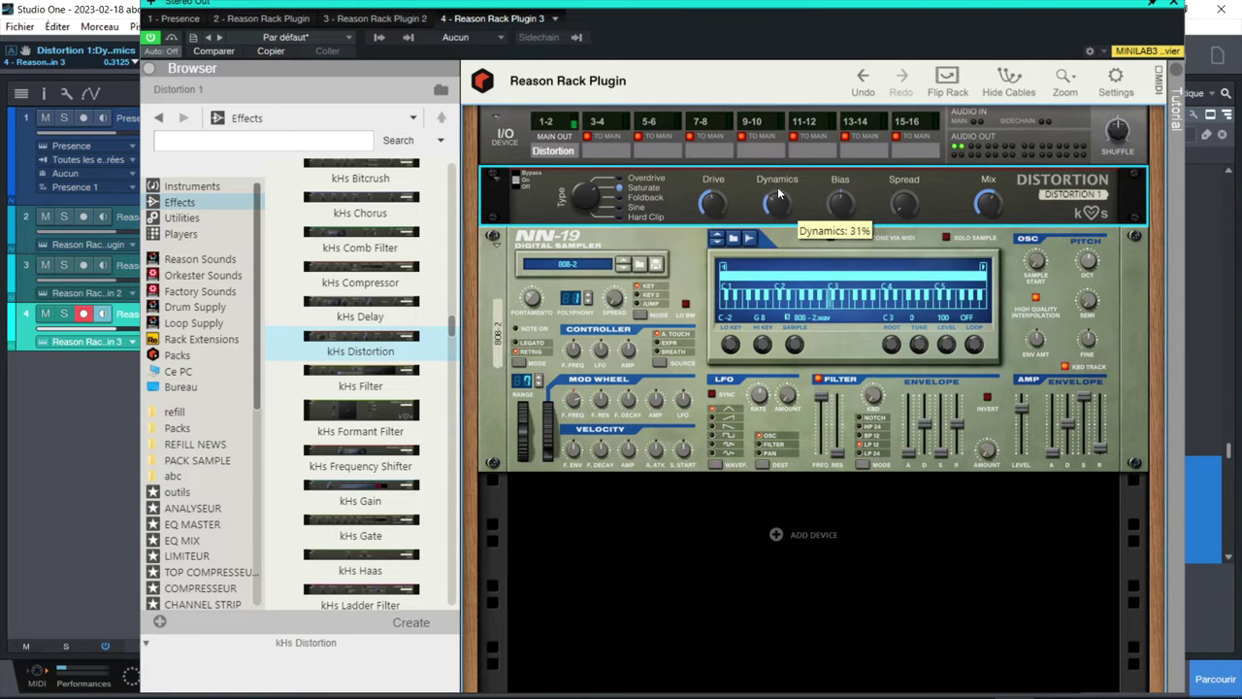
mouse_move(719, 213)
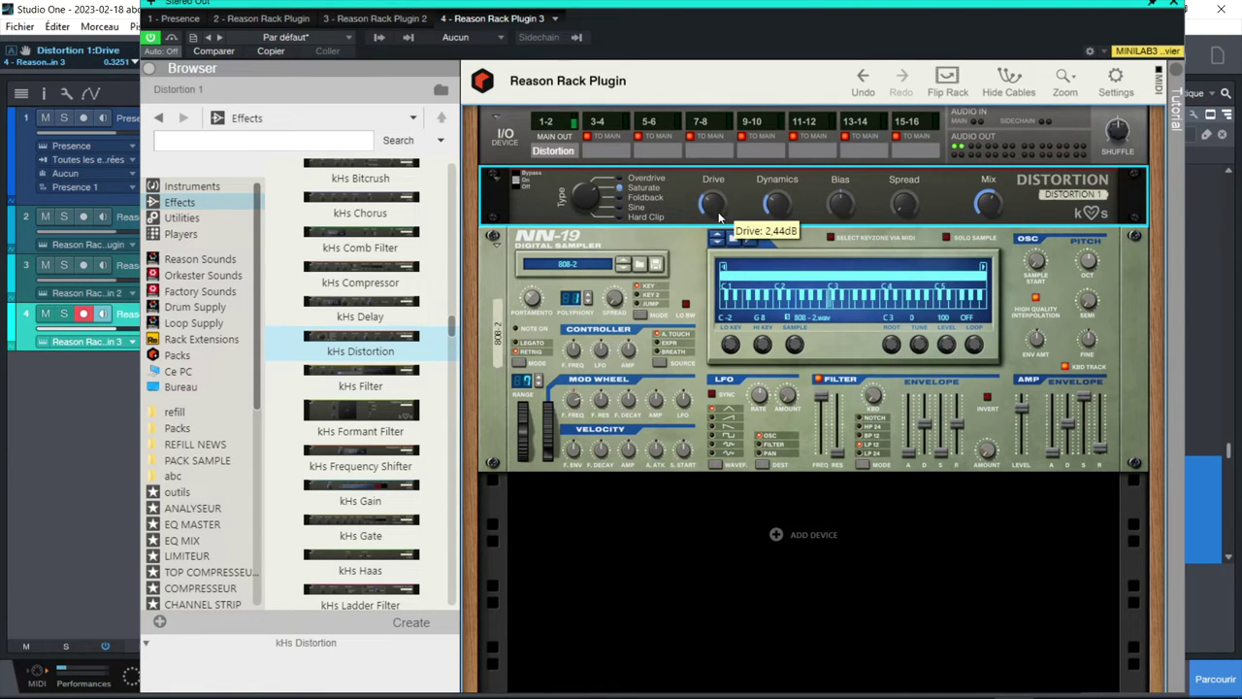
Step: Set the Distortion's Bias to -6% and its Spread to 25%
mouse_move(889, 216)
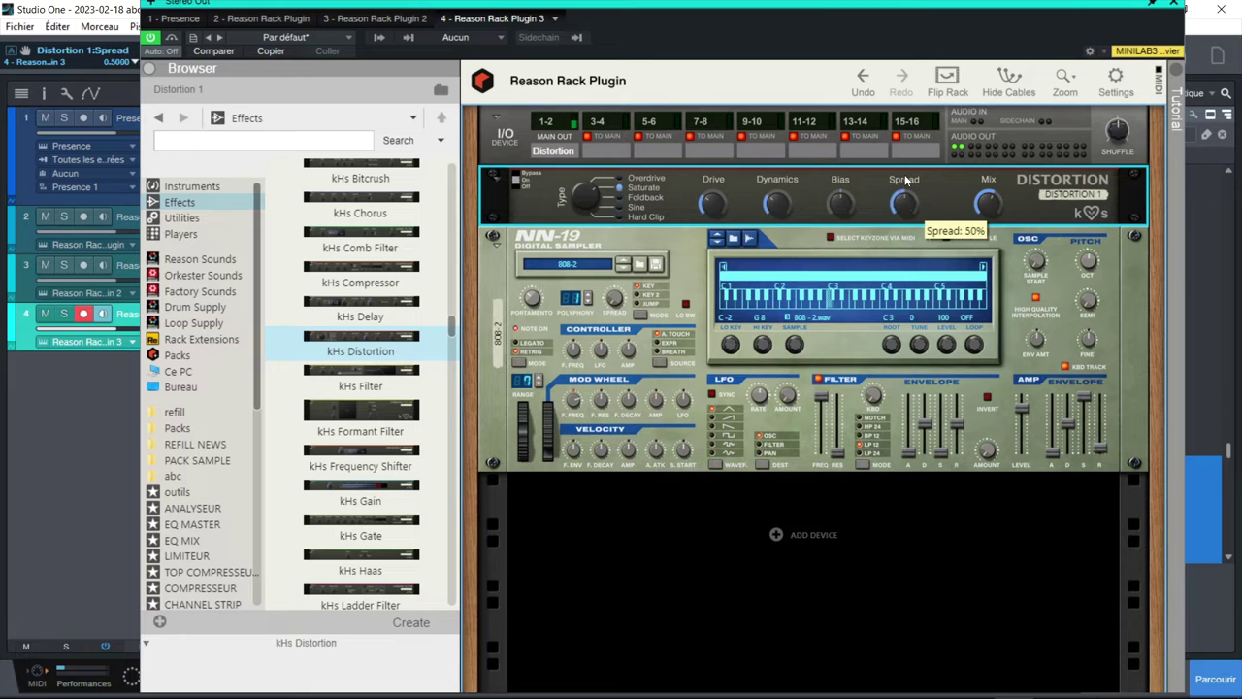
left_click_drag(905, 185, 904, 194)
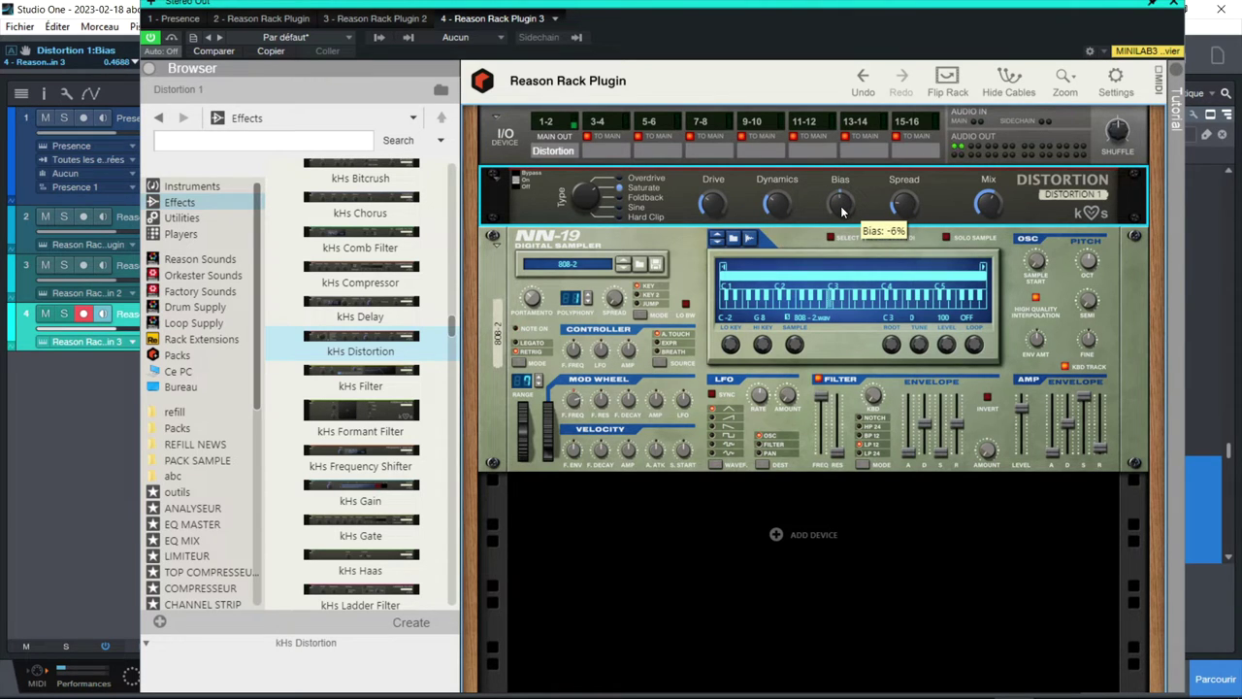
mouse_move(915, 211)
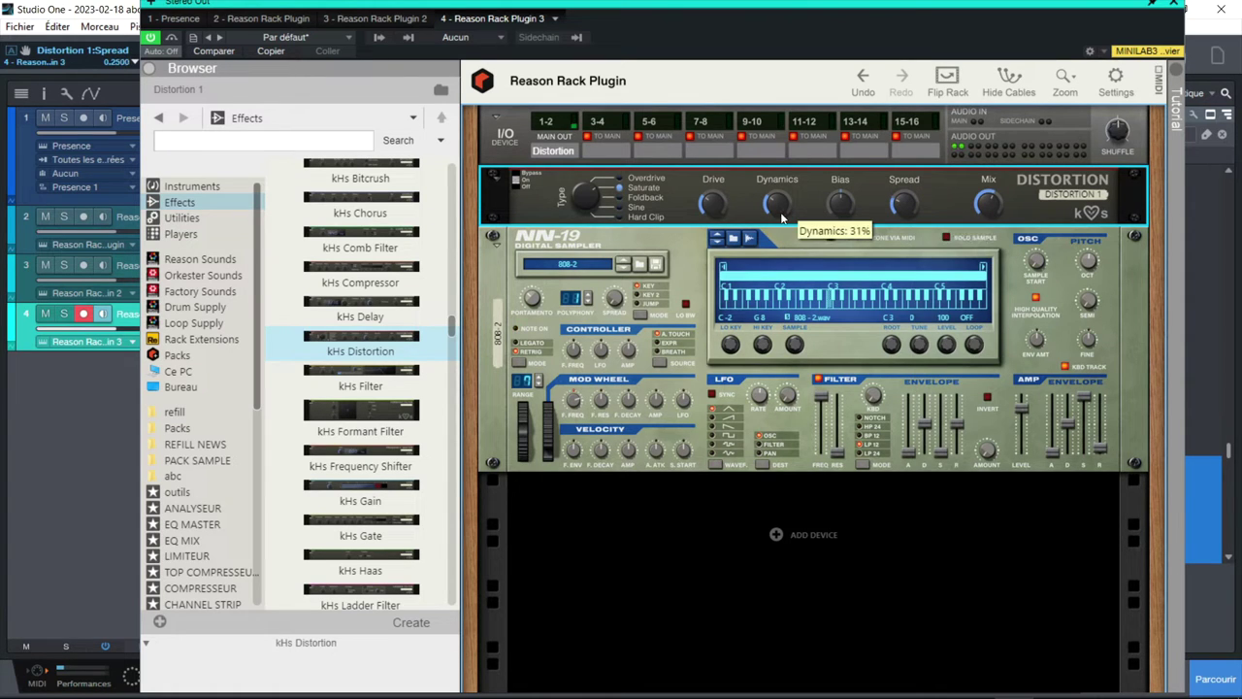
mouse_move(827, 197)
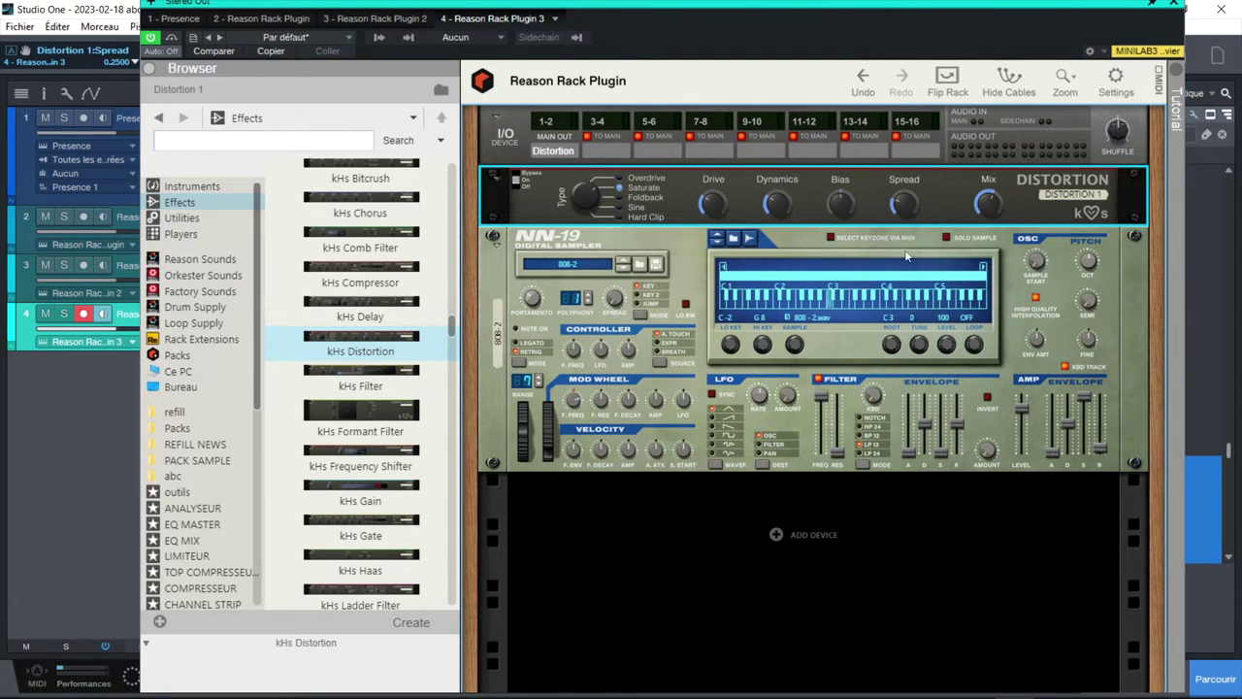
Step: Close track 4's rack window and show the mixer with the browser hidden
left_click(1173, 5)
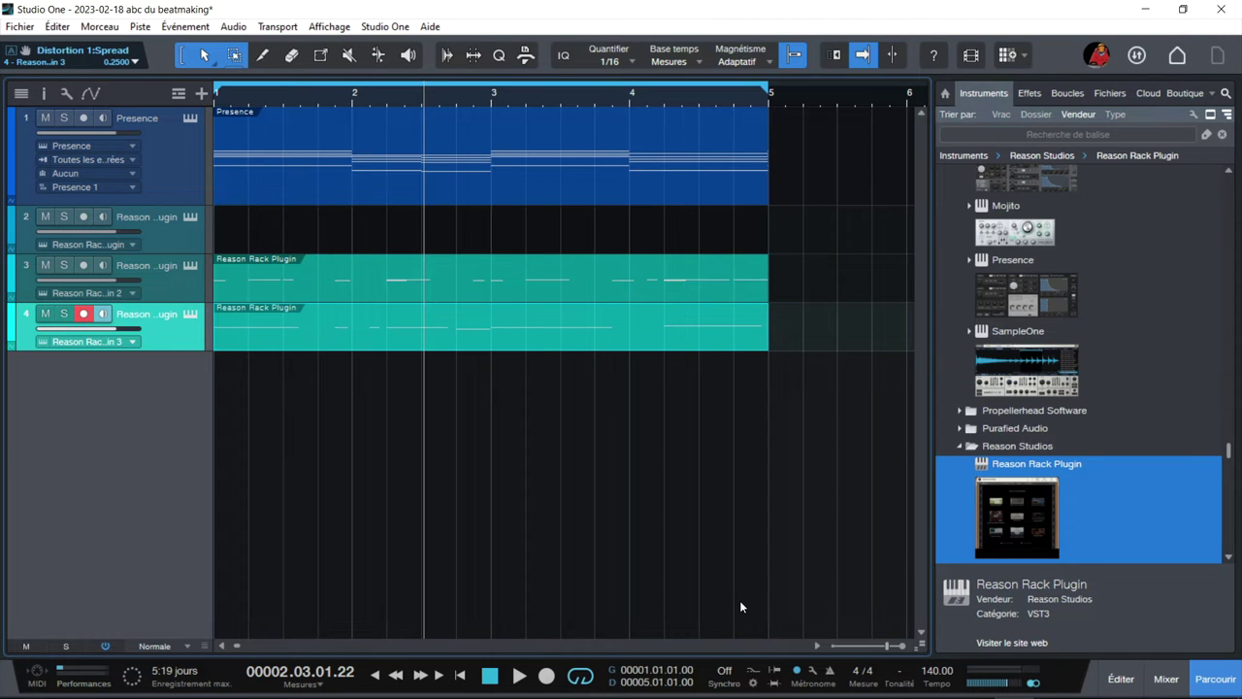
key("F5")
key("F3")
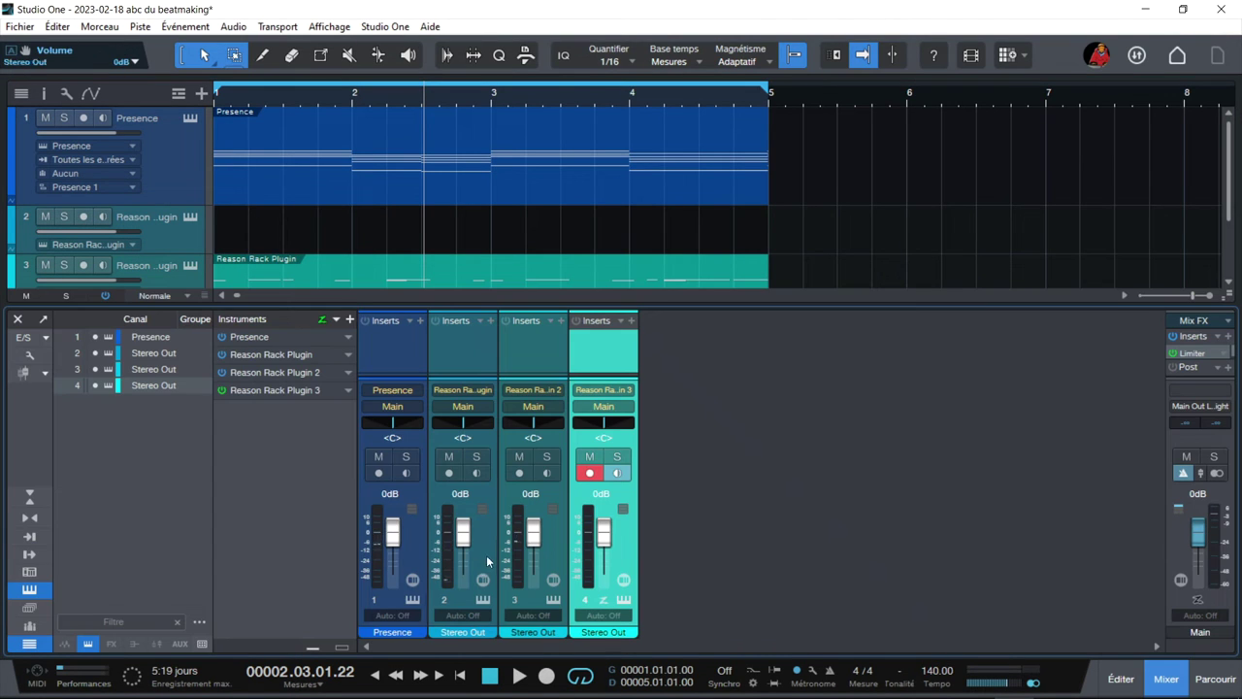
Step: Review the instruments on the mixer channels and play the loop to check the channel levels
left_click(410, 595)
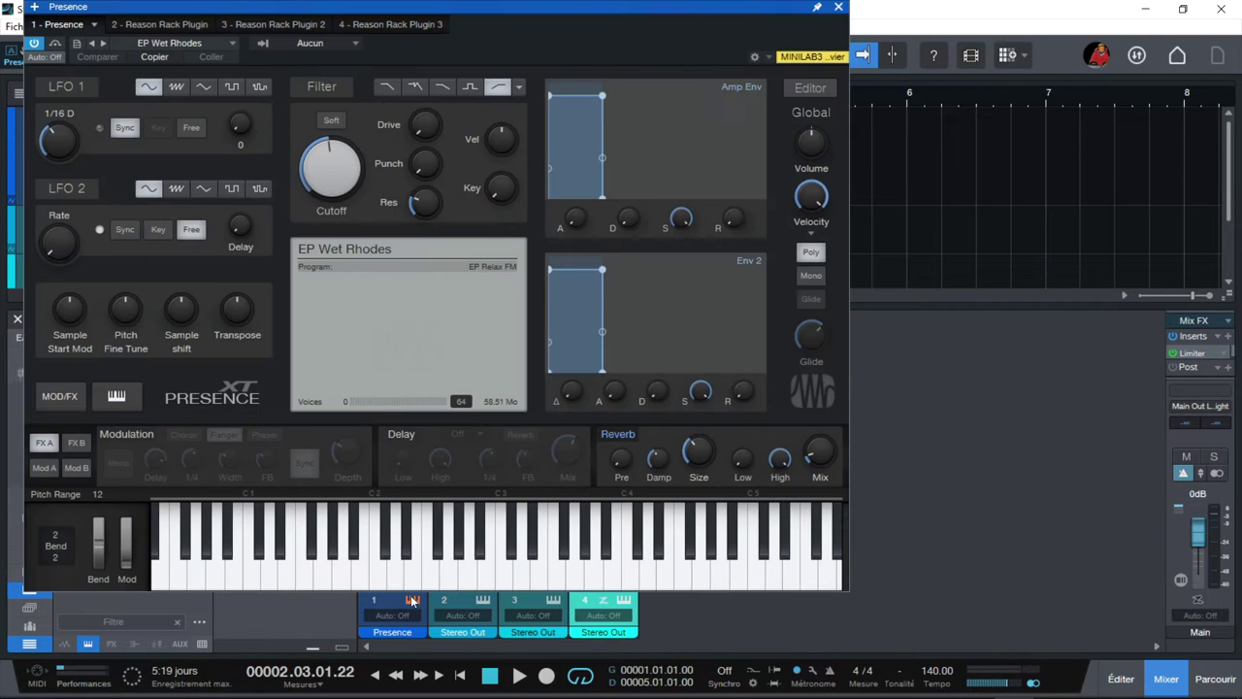
left_click(410, 595)
left_click(476, 601)
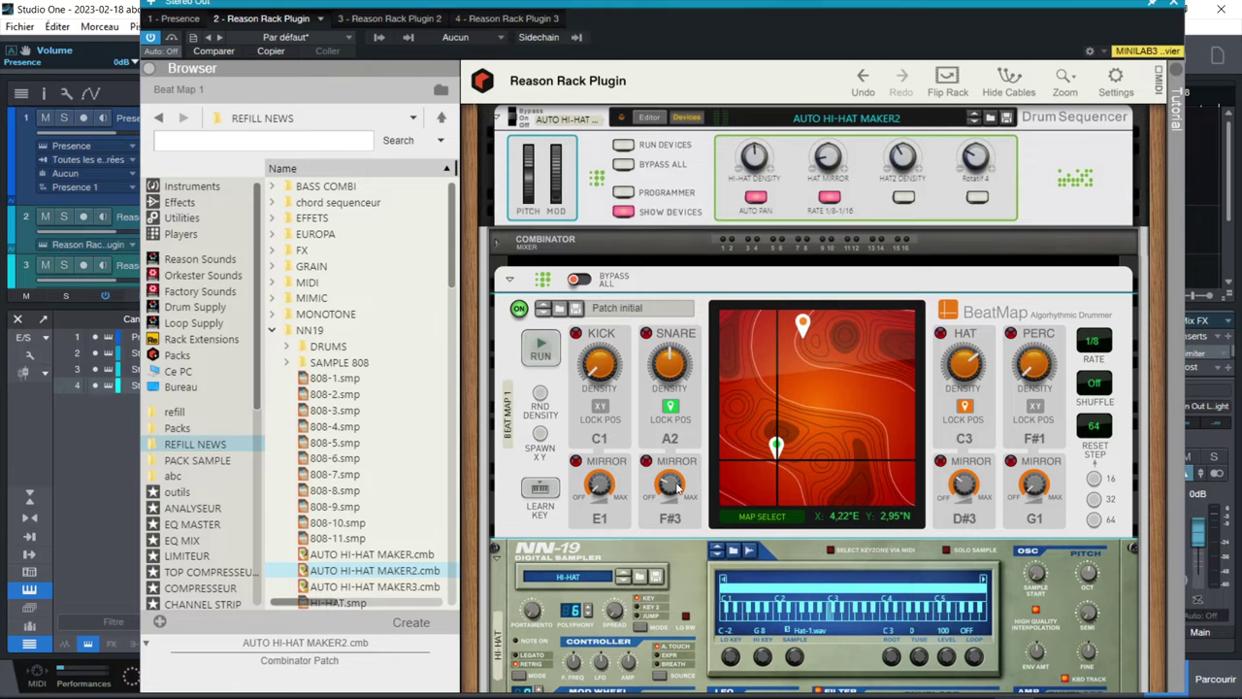
key("ctrl+Tab")
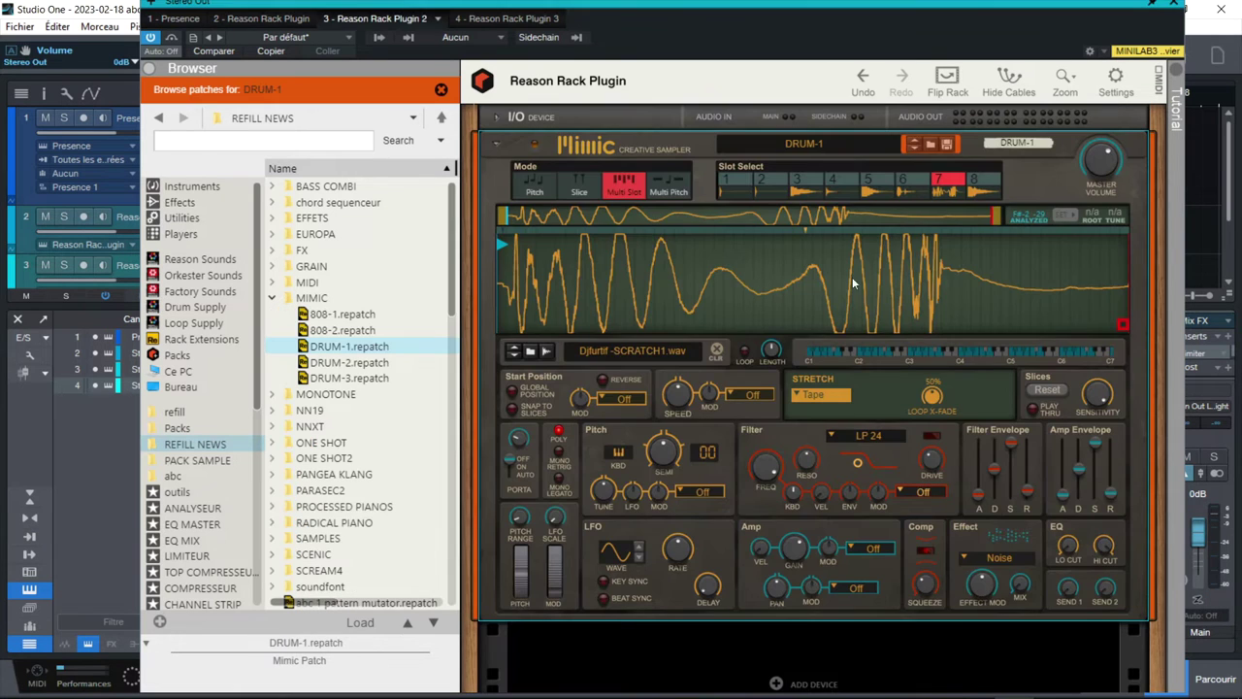
left_click(1178, 5)
left_click(623, 599)
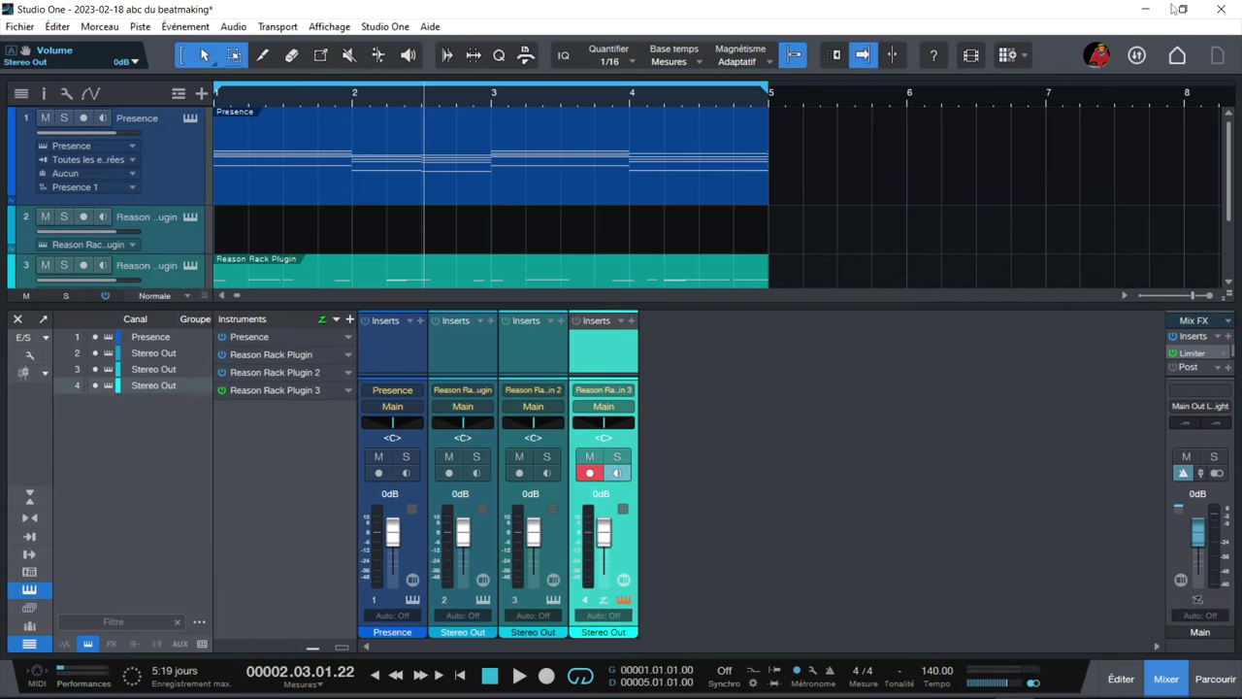
left_click(1176, 5)
key("space")
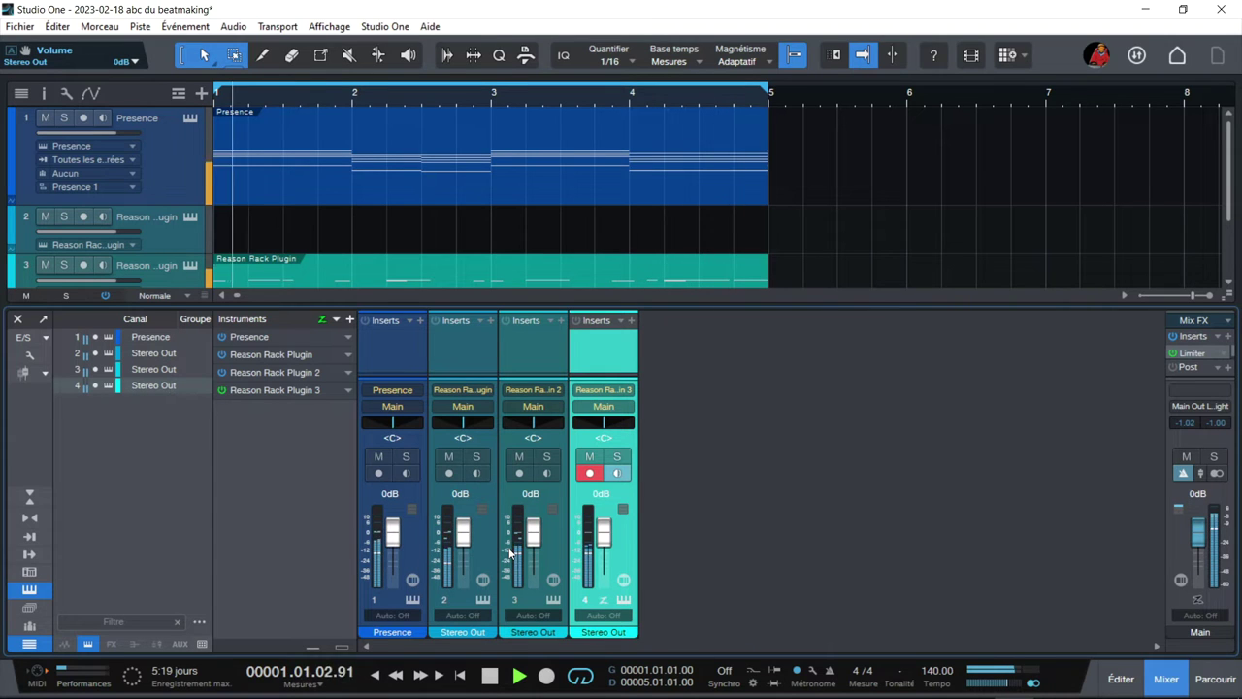
key("space")
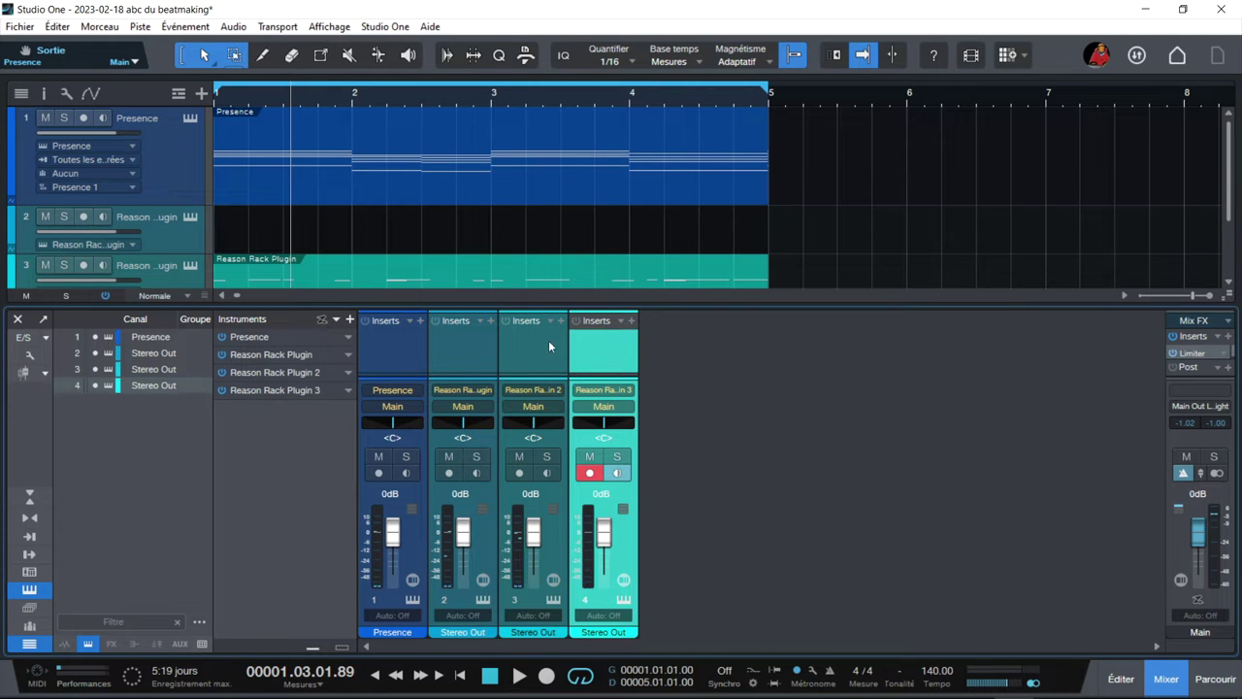
Step: Show the effects in the browser and locate the Reason Rack Plugin Effect under Reason Studios
left_click(1213, 679)
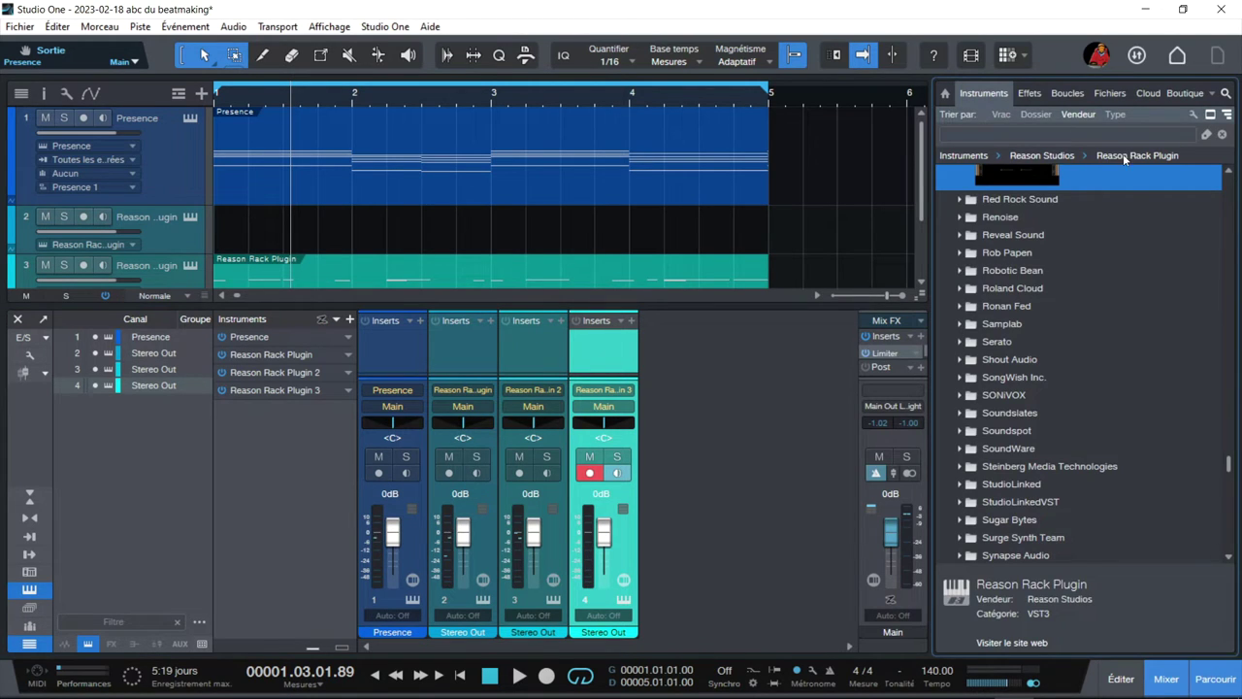
left_click(1029, 94)
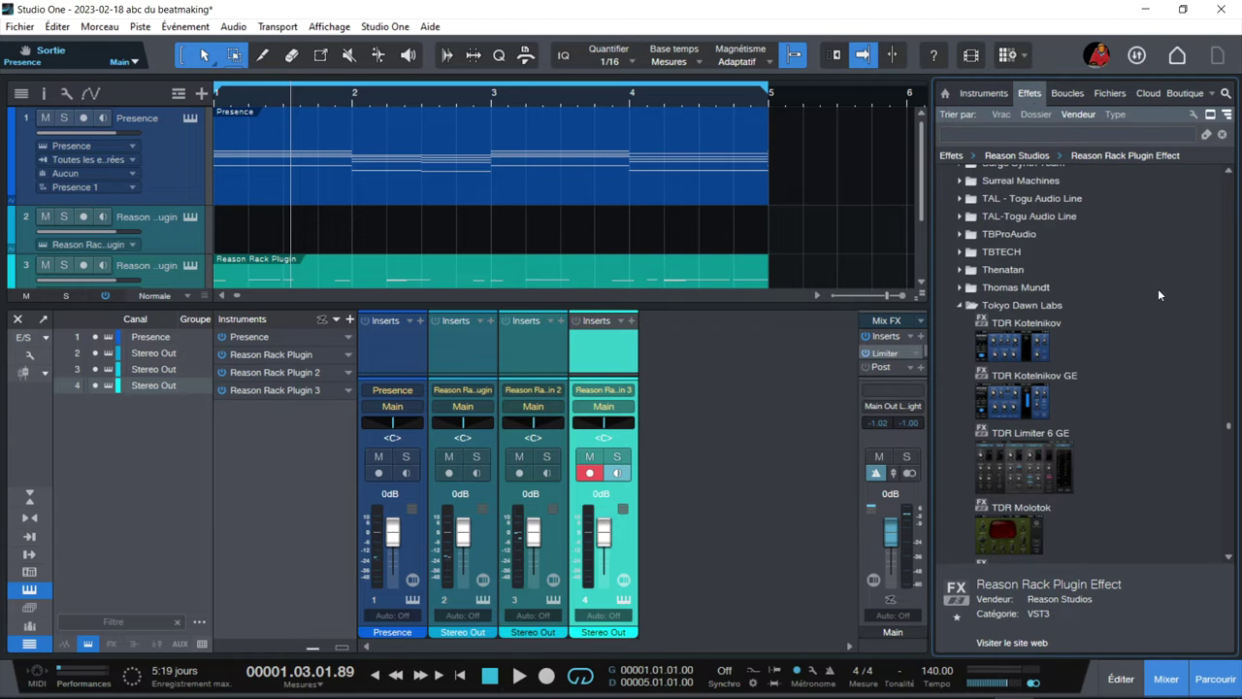
scroll(1231, 428, "up", 10)
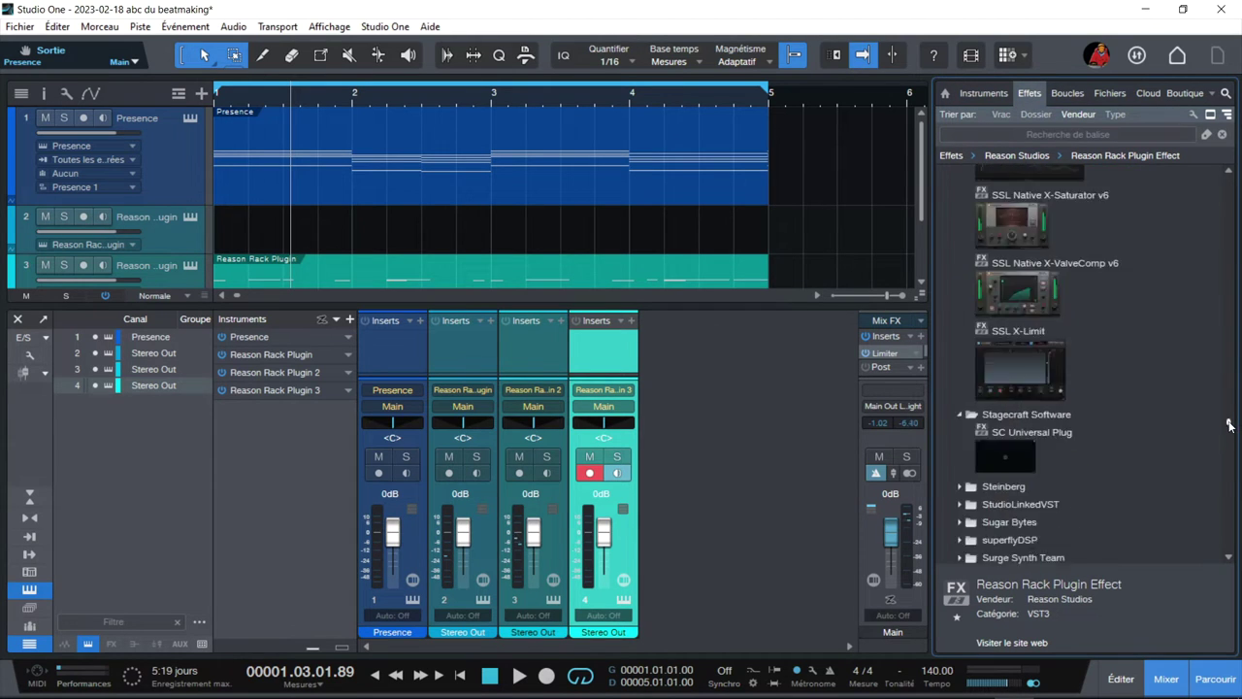
scroll(1225, 409, "down", 5)
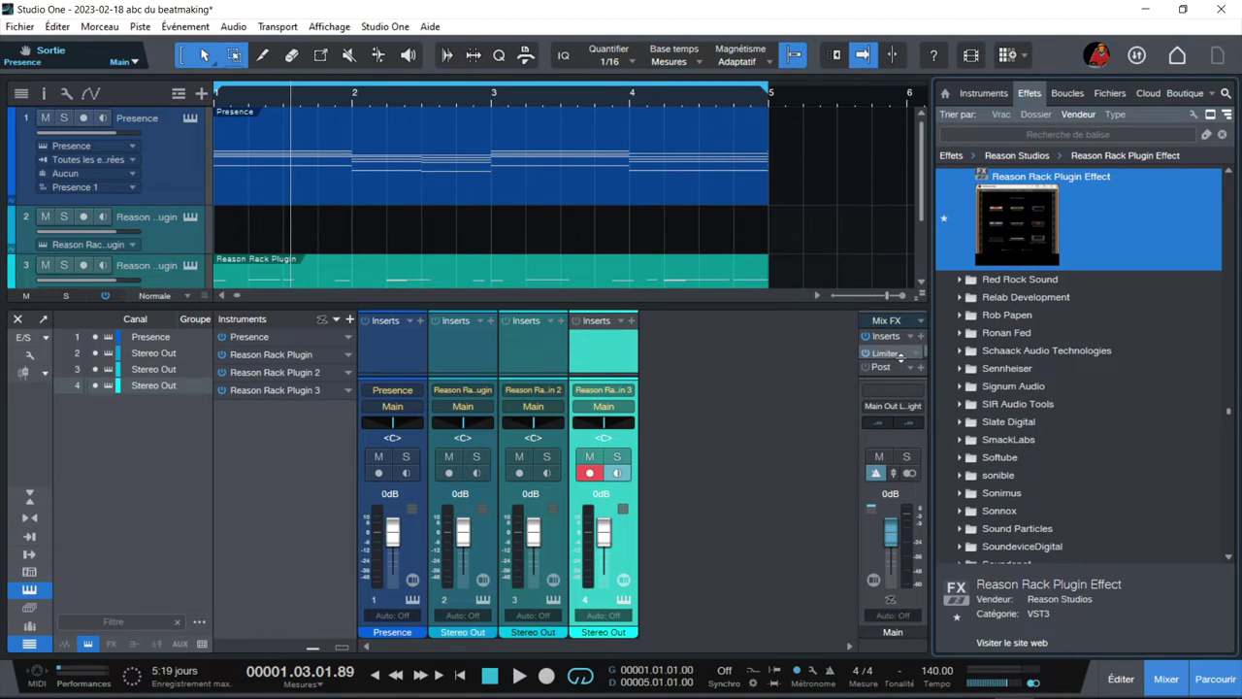
Step: Select all four instrument channels in the mixer and add a bus for the selected channels
right_click(701, 526)
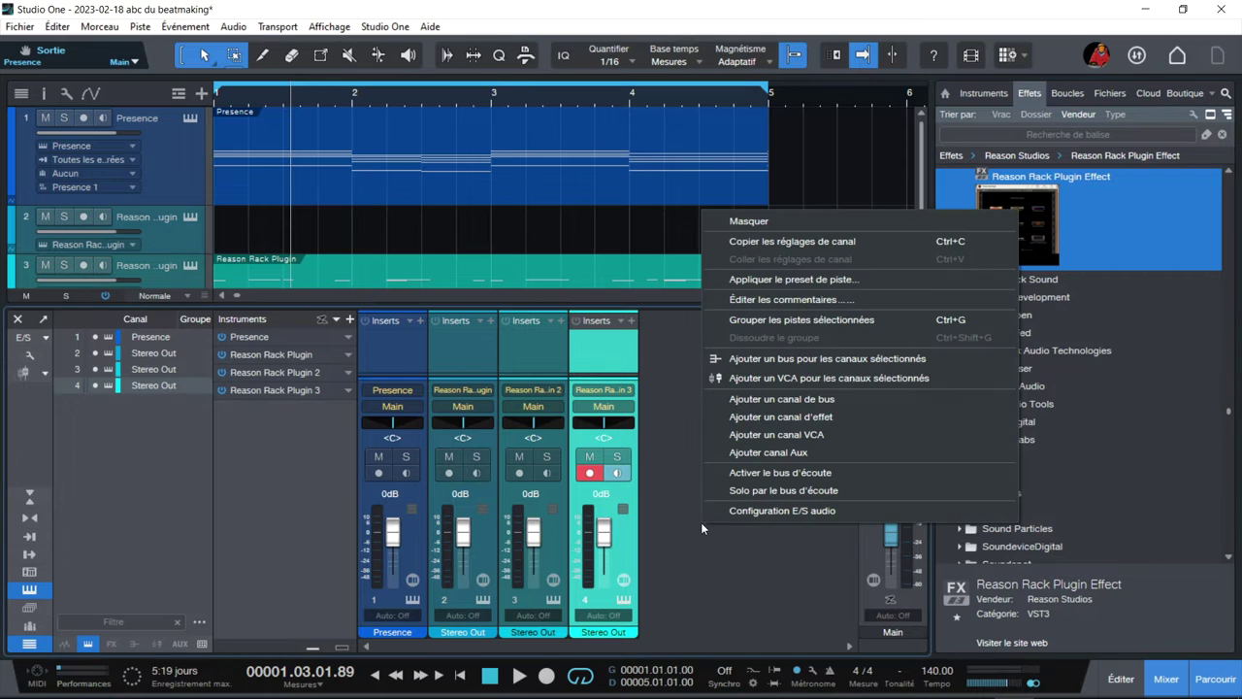
left_click(622, 540)
left_click(551, 535)
left_click(491, 544)
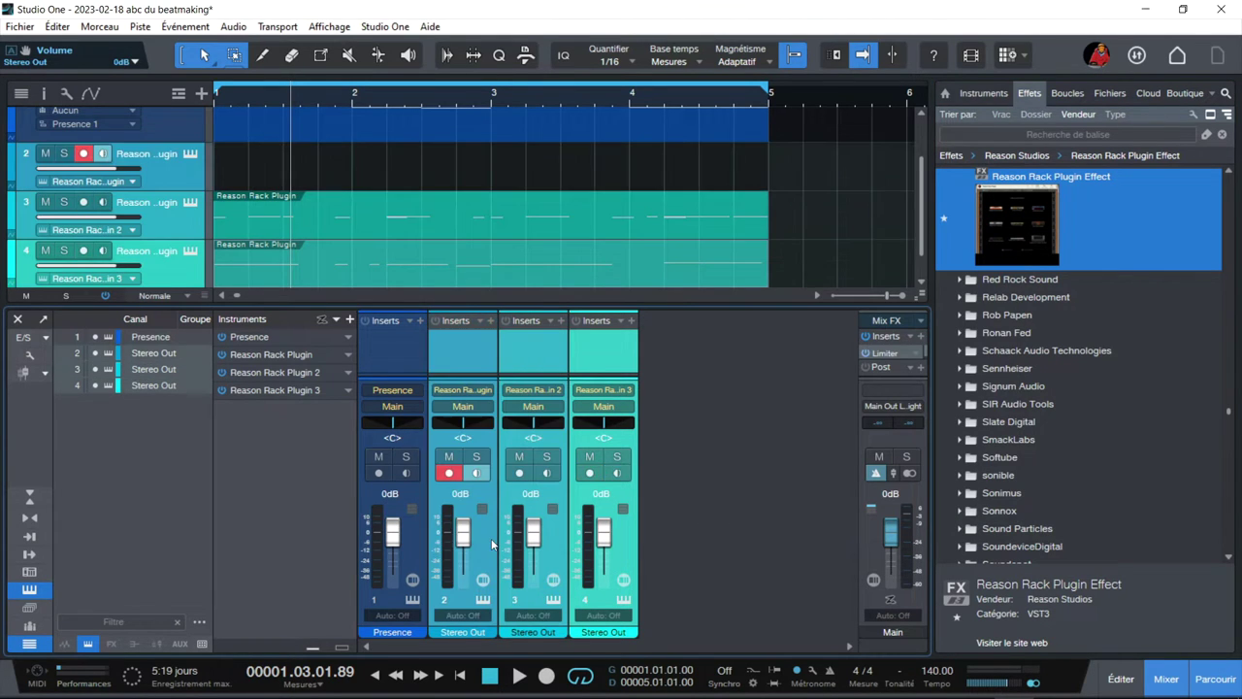
left_click(420, 540)
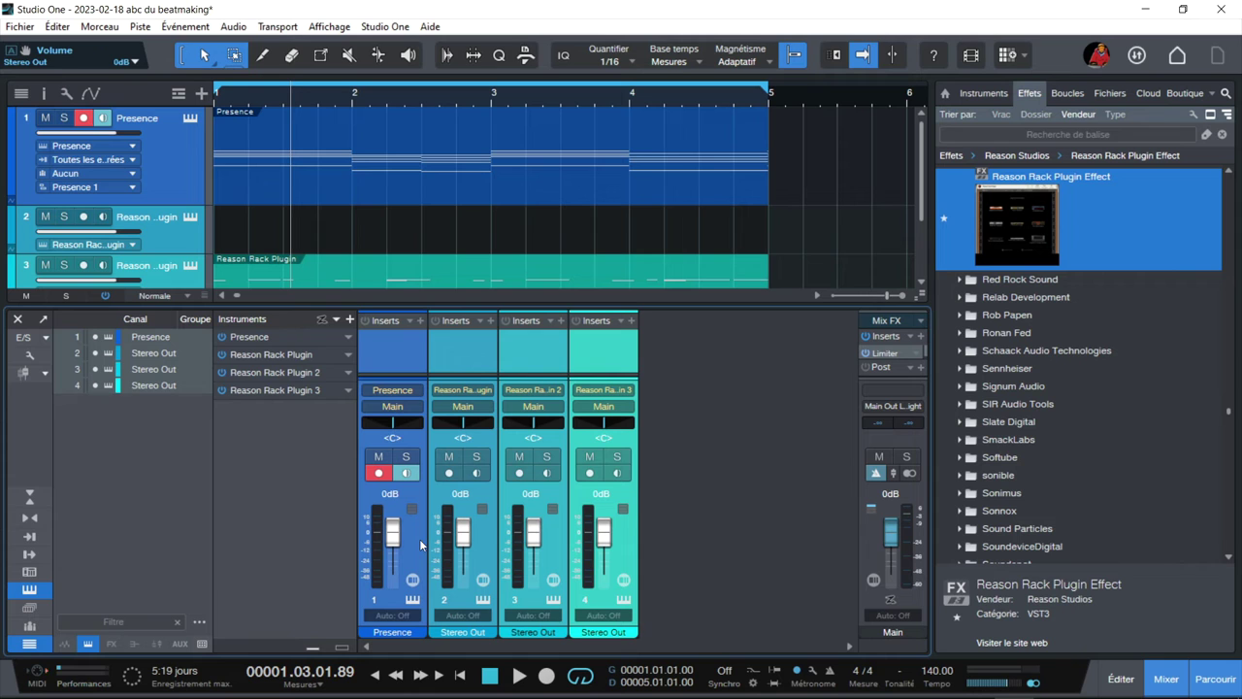
right_click(621, 545)
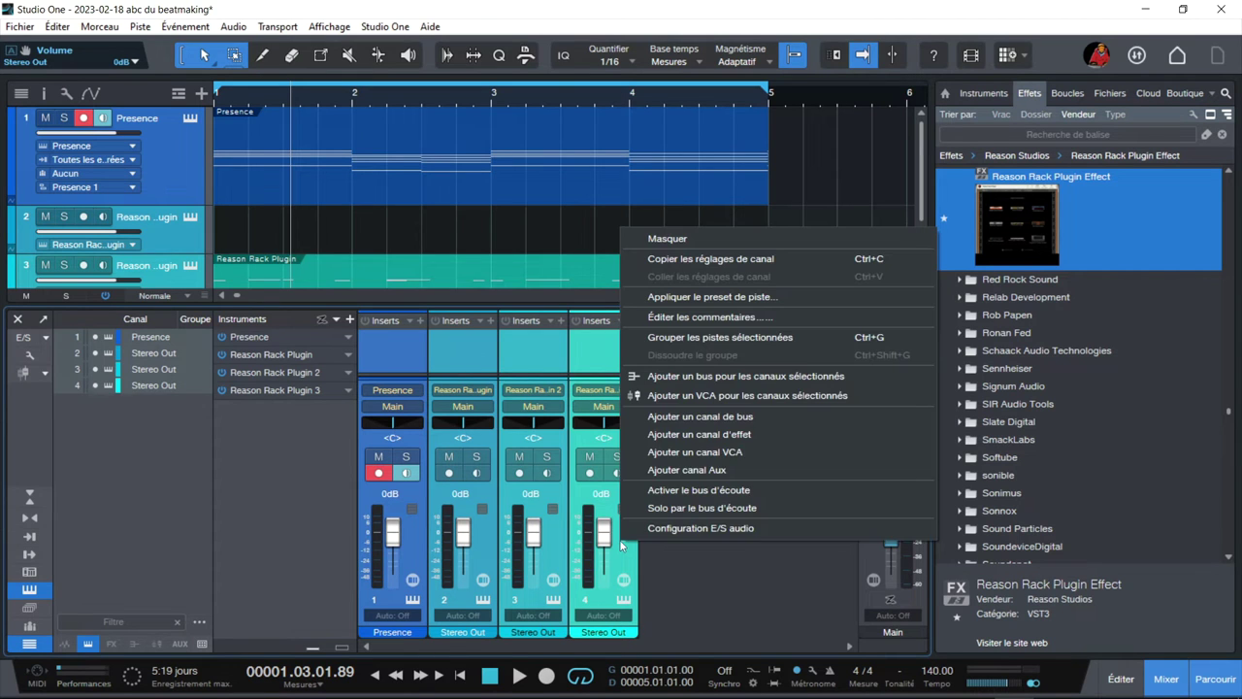
left_click(699, 380)
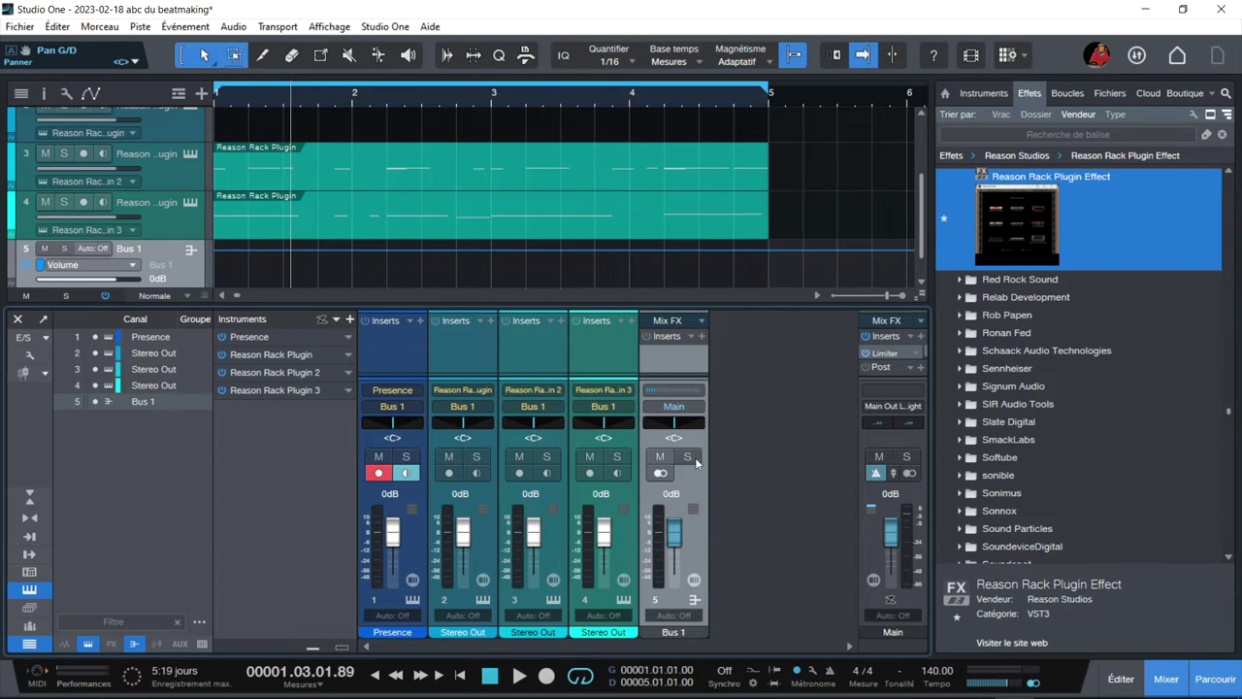
Step: Insert the Reason Rack Plugin Effect on the new bus, reposition its window and expand its device browser
left_click_drag(1035, 225, 687, 354)
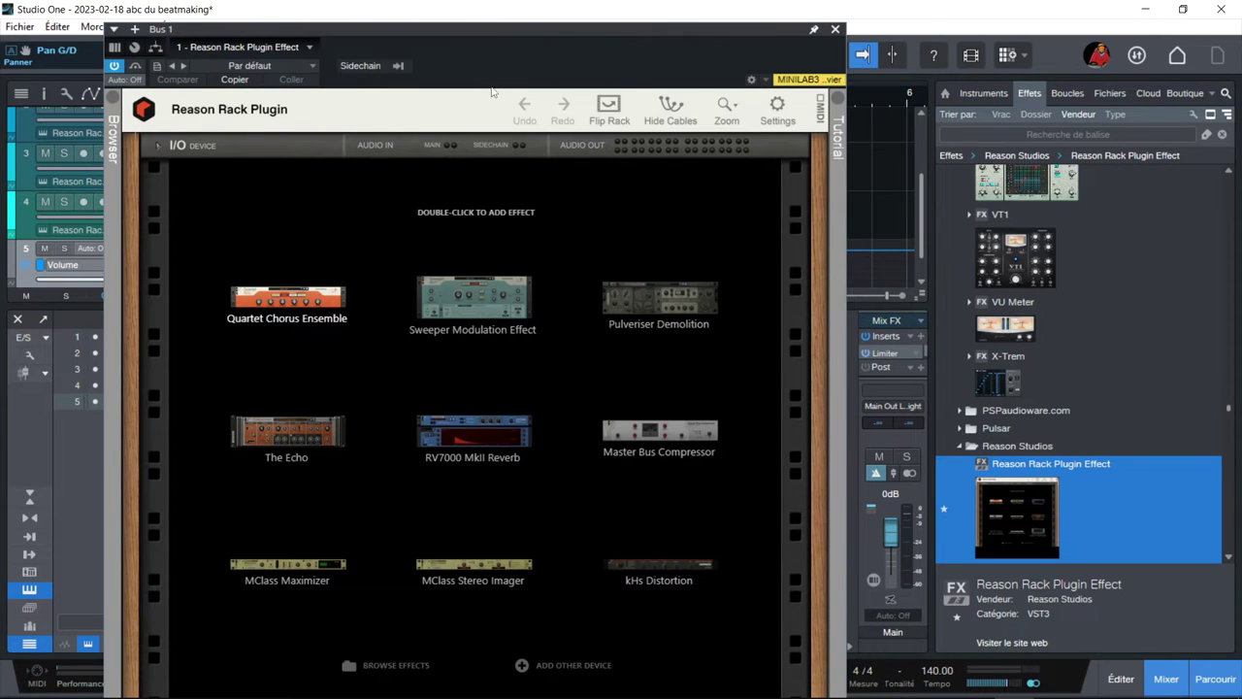
left_click_drag(493, 36, 600, 10)
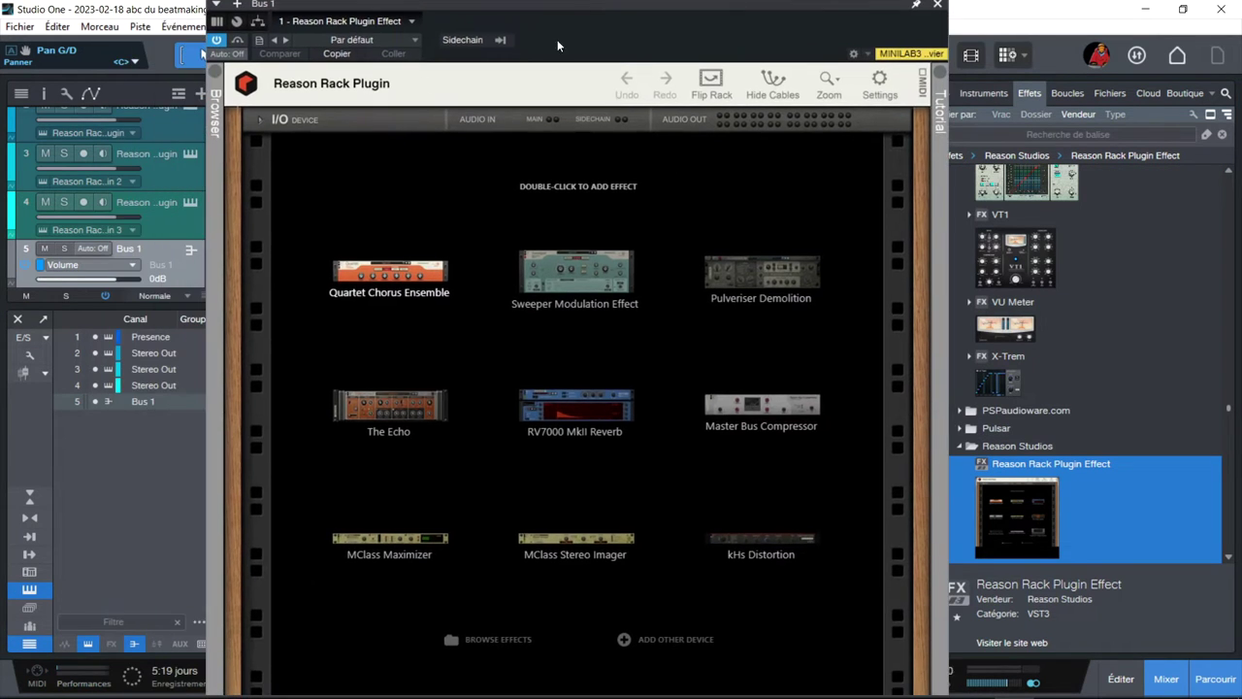
left_click(217, 79)
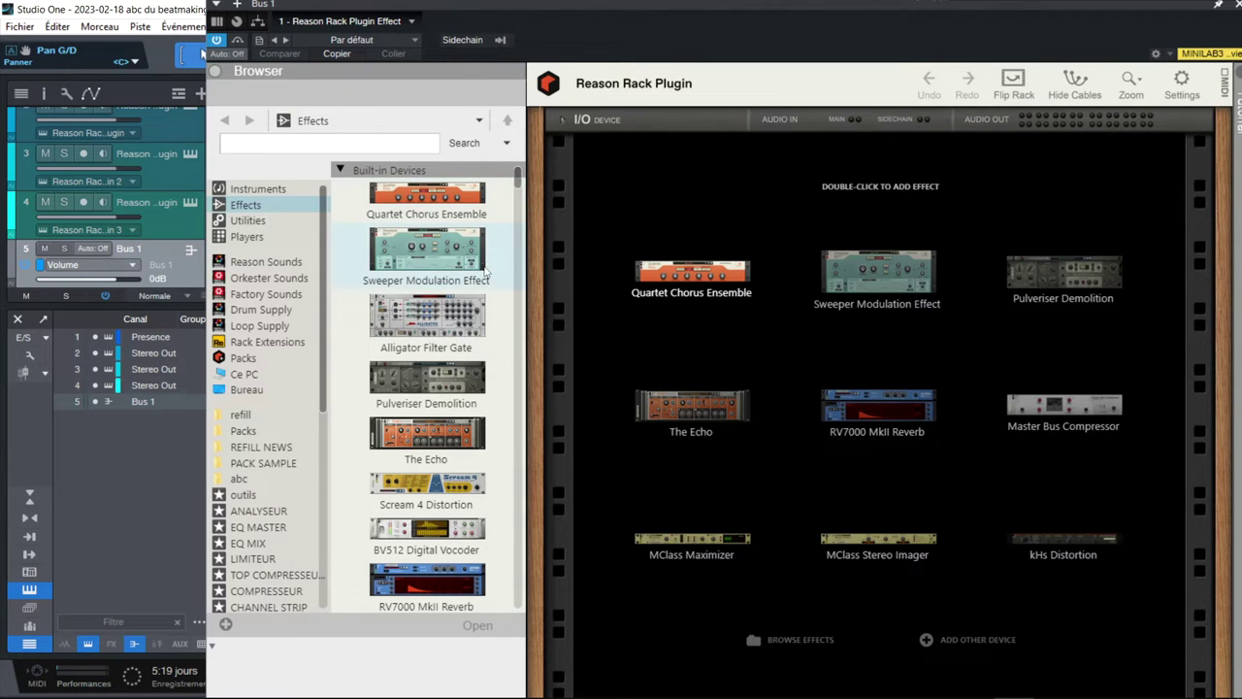
Step: Add an MClass Stereo Imager to the bus's empty effect rack
scroll(441, 274, "down", 3)
scroll(441, 275, "down", 10)
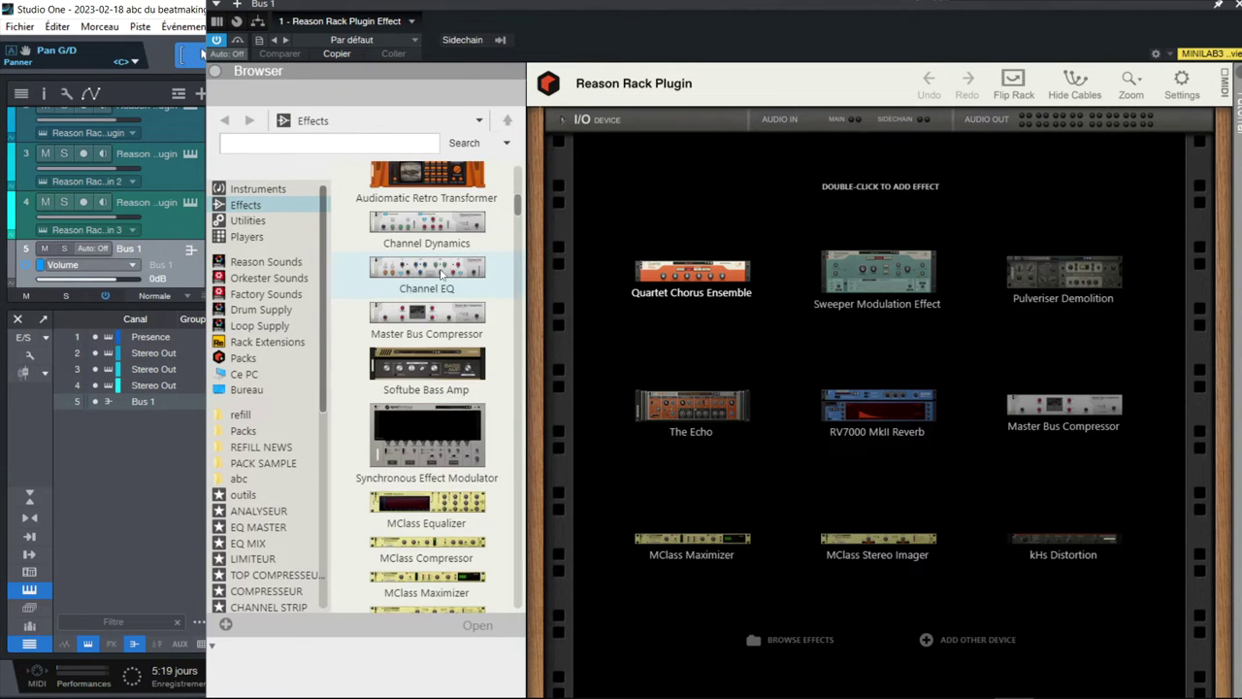
left_click_drag(434, 375, 787, 217)
Step: Solo the Stereo Imager's low band, set its width to fully mono (-64) and the X-Over Frequency to 203 Hz
left_click(920, 169)
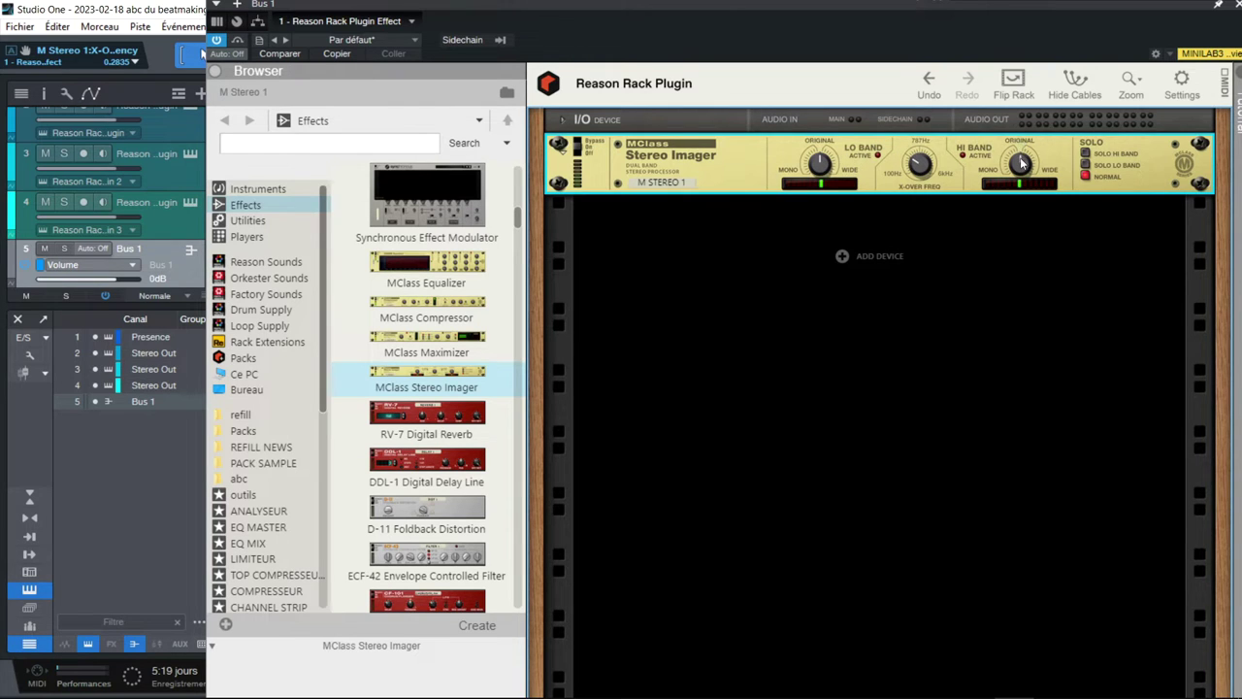
left_click_drag(922, 166, 921, 156)
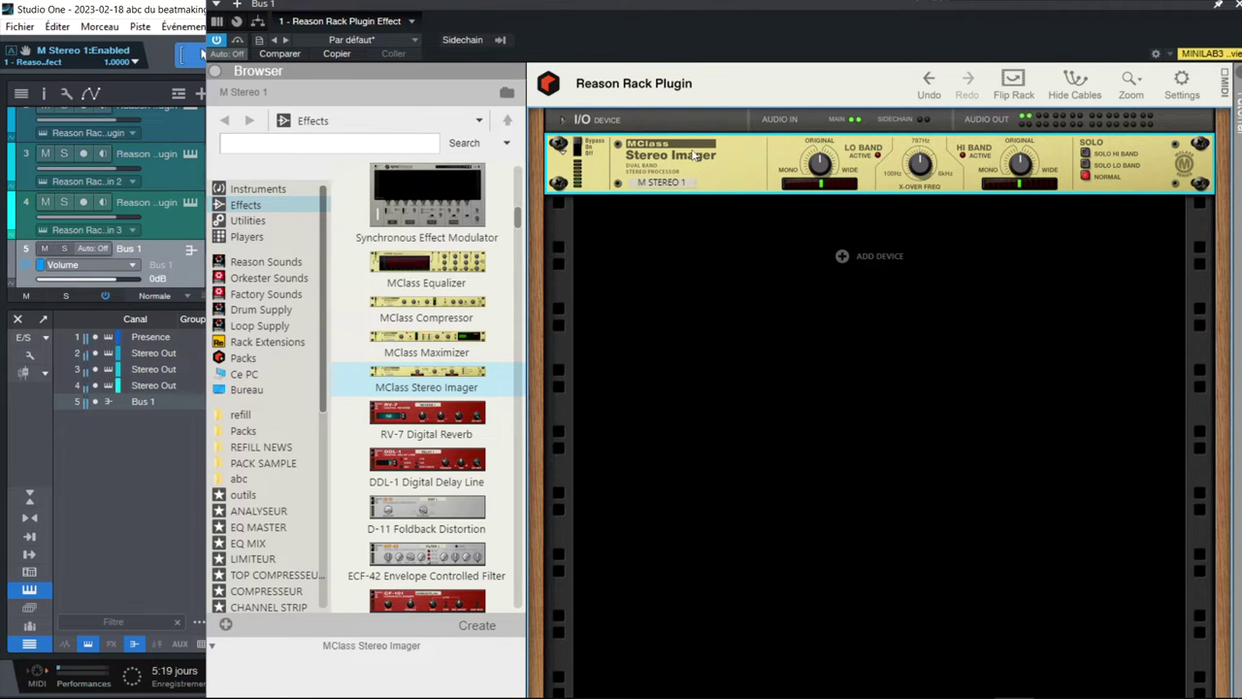
left_click_drag(917, 172, 911, 175)
left_click(1086, 165)
left_click_drag(820, 167, 808, 208)
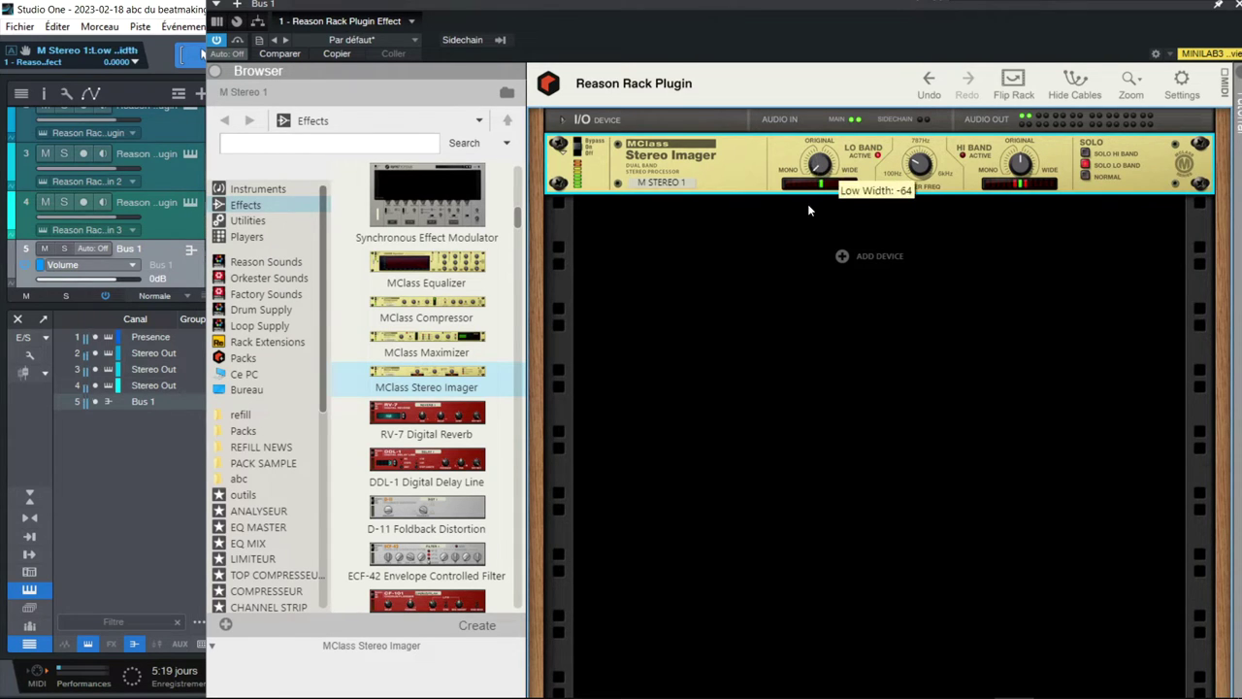
left_click_drag(918, 165, 924, 178)
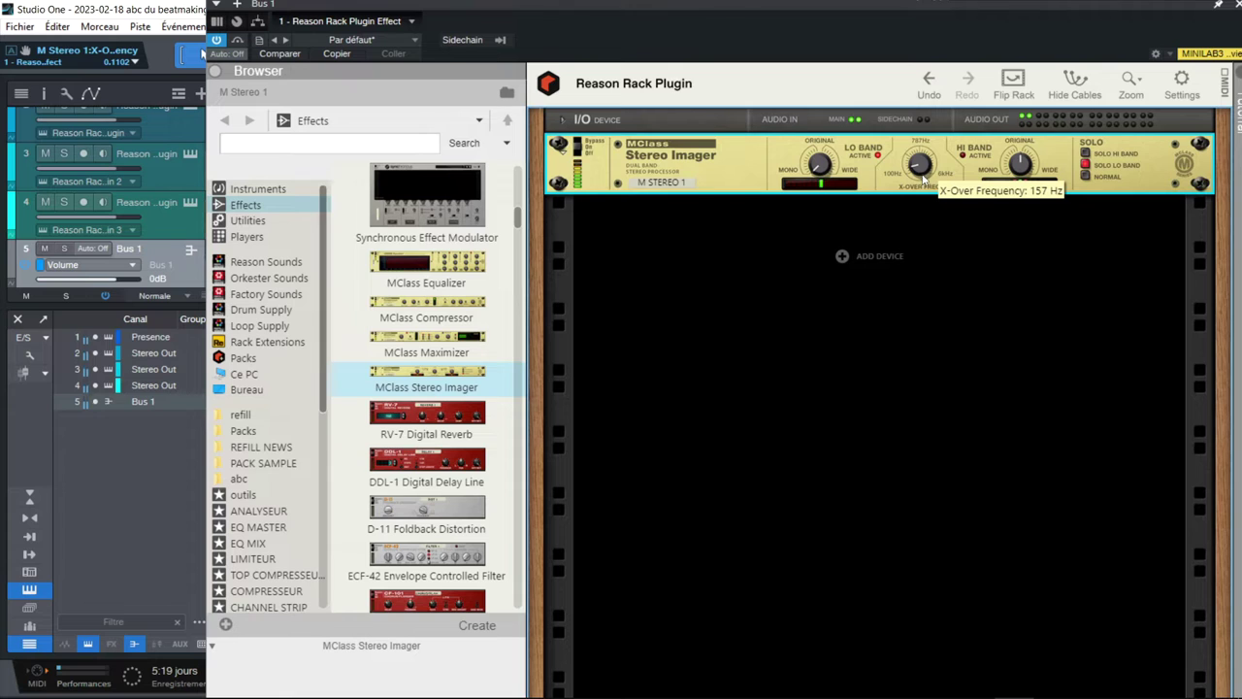
left_click_drag(924, 173, 924, 171)
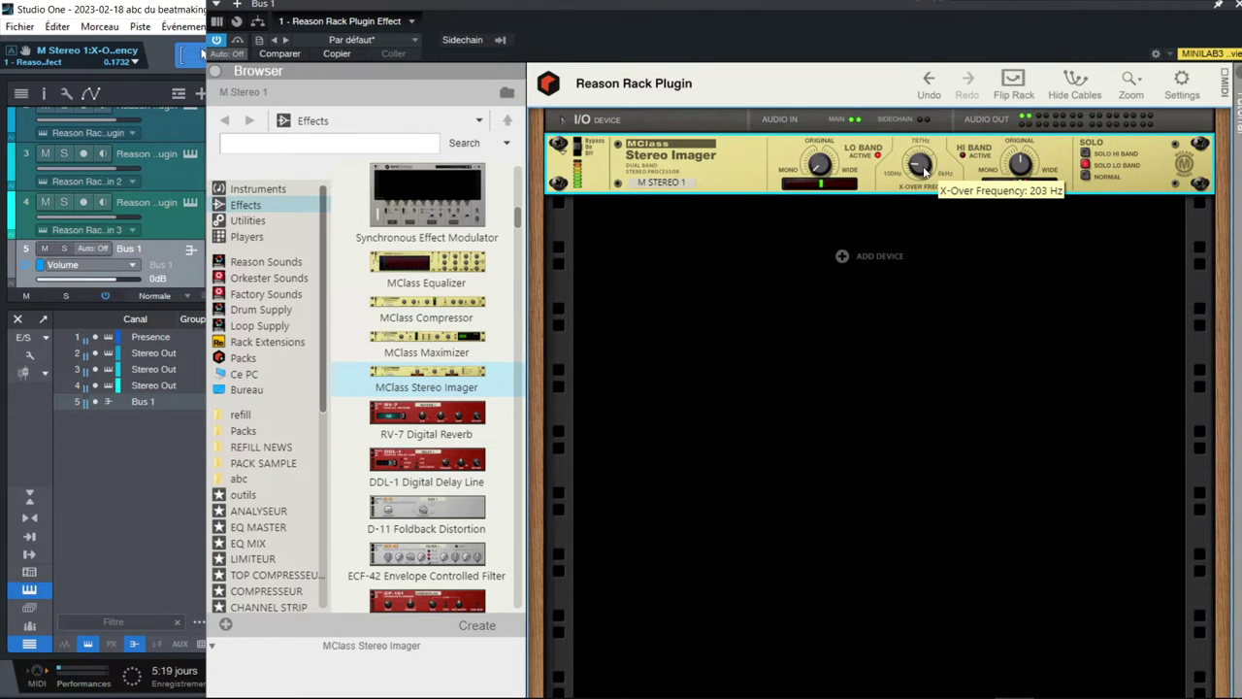
Step: Solo the Stereo Imager's high band, widen it slightly past Original, and return the solo mode to Normal
left_click(1087, 153)
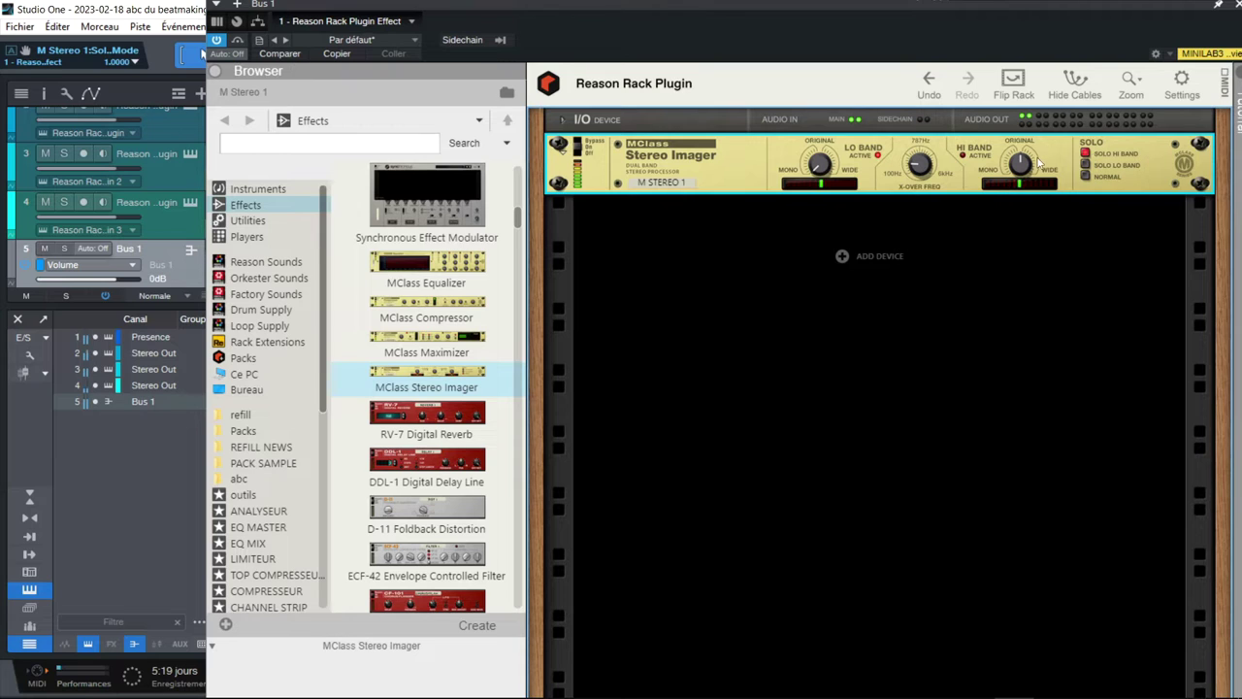
mouse_move(1033, 167)
left_click(1086, 177)
Step: Add a Master Bus Compressor to the rack below the Stereo Imager
left_click(518, 221)
left_click_drag(517, 221, 517, 201)
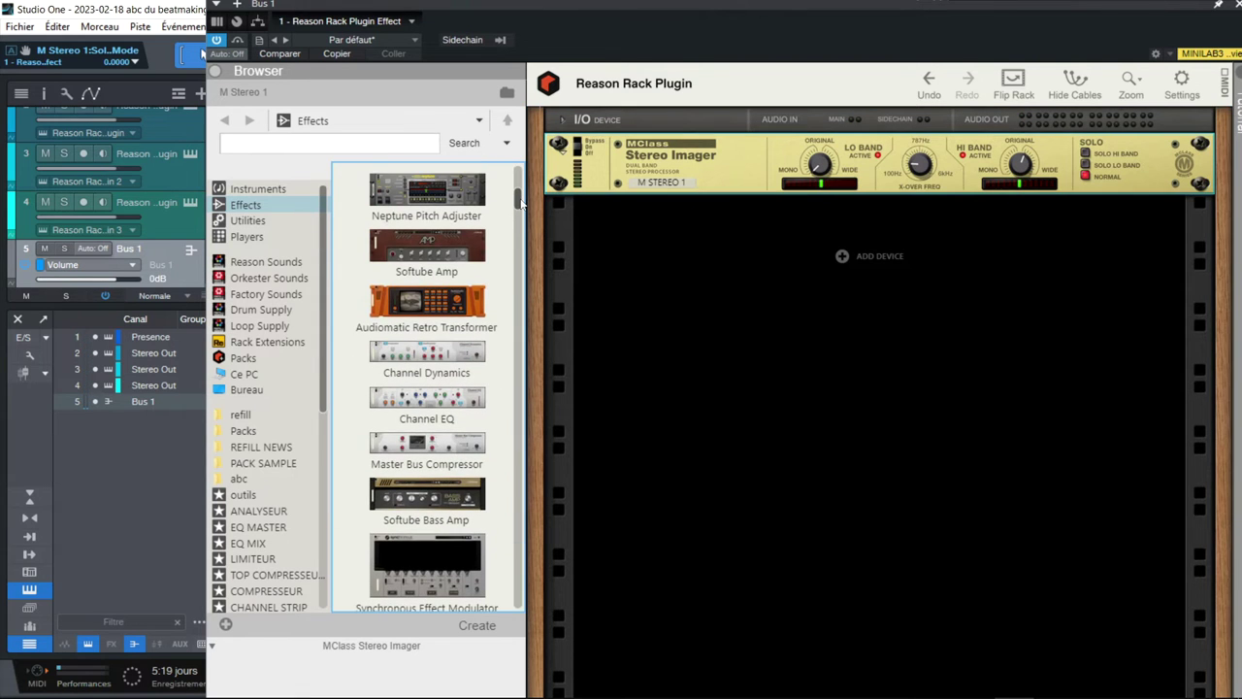
left_click_drag(463, 445, 822, 287)
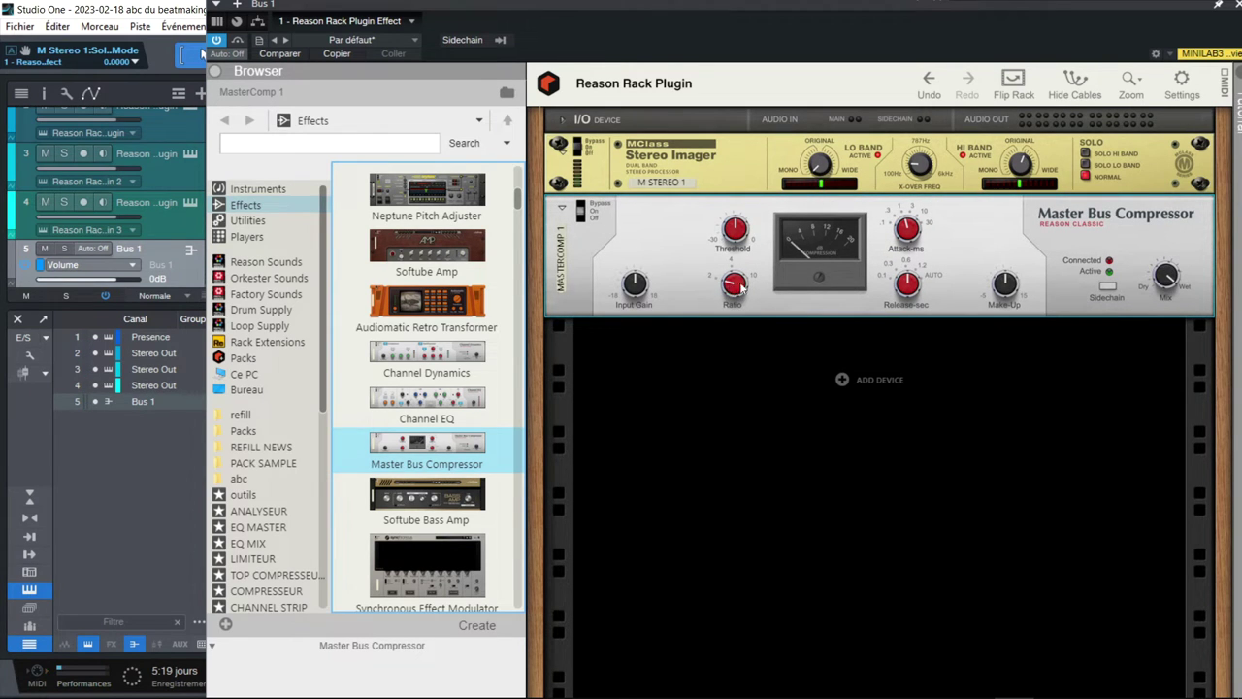
Step: Lengthen the Master Bus Compressor's attack, lower its threshold, and set its Make-Up Gain to 0.94 dB
left_click_drag(893, 302, 909, 222)
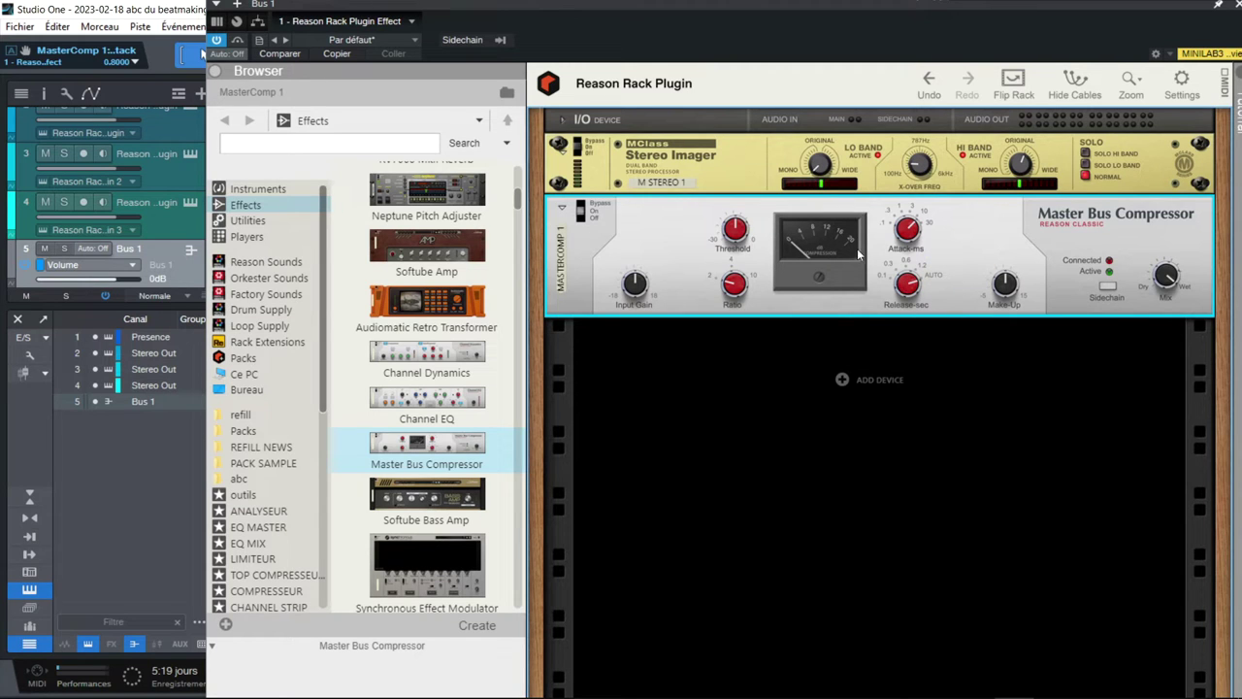
left_click_drag(730, 241, 735, 250)
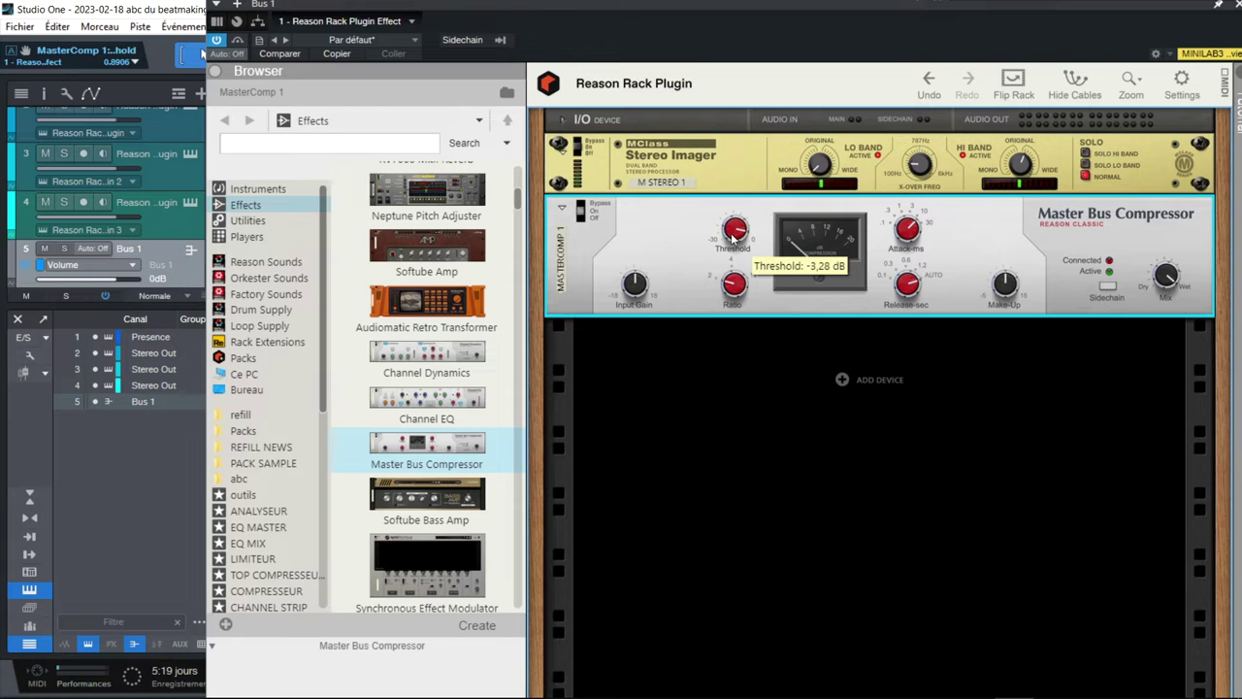
left_click_drag(733, 237, 735, 245)
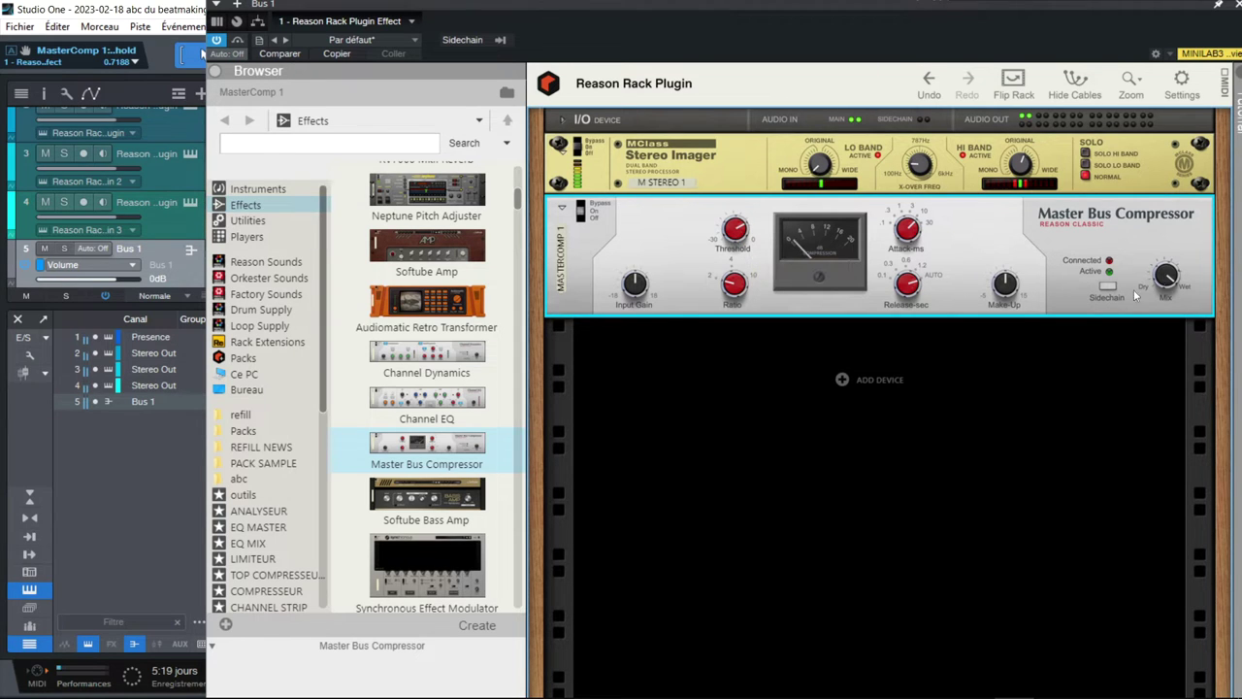
left_click_drag(1014, 301, 1012, 304)
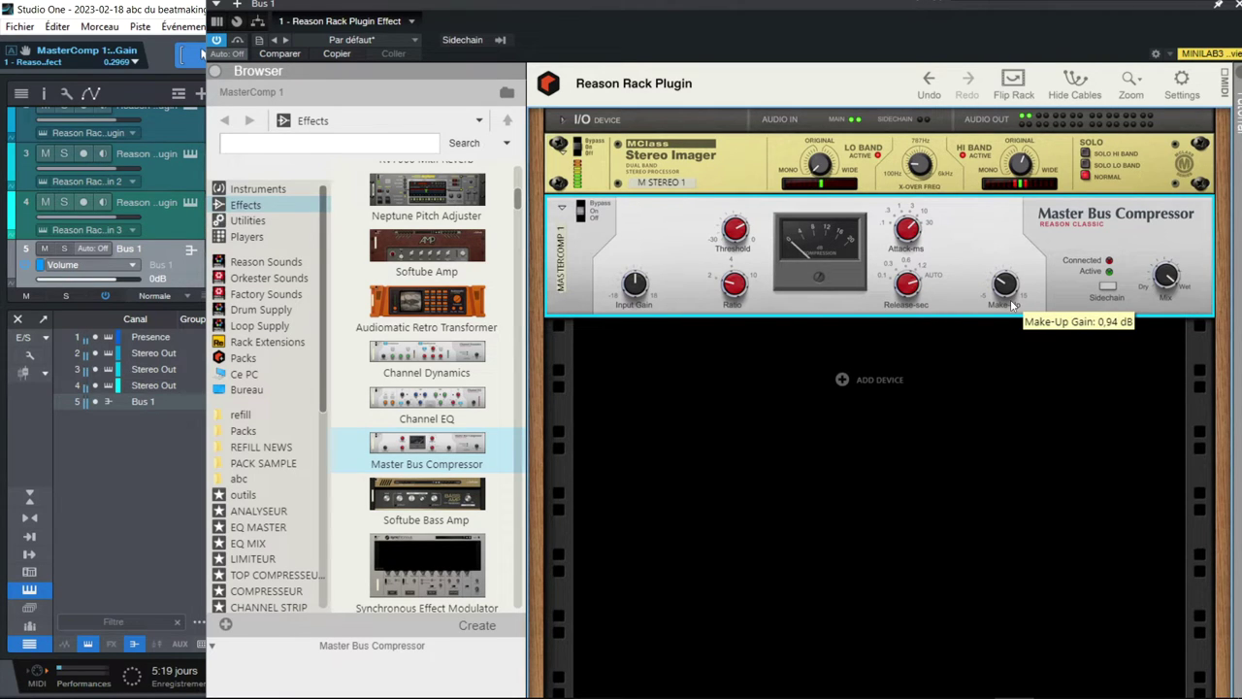
mouse_move(903, 305)
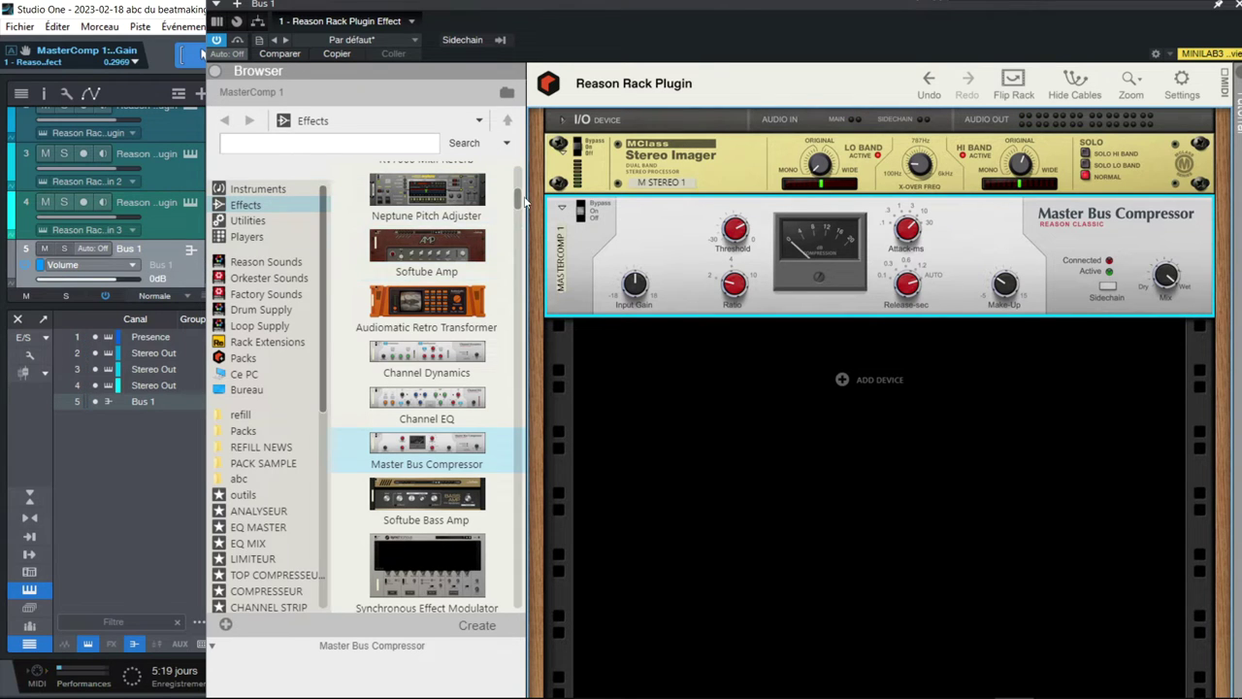
Step: Add an RPEQ Equalizer to the rack below the Master Bus Compressor
left_click_drag(521, 201, 521, 439)
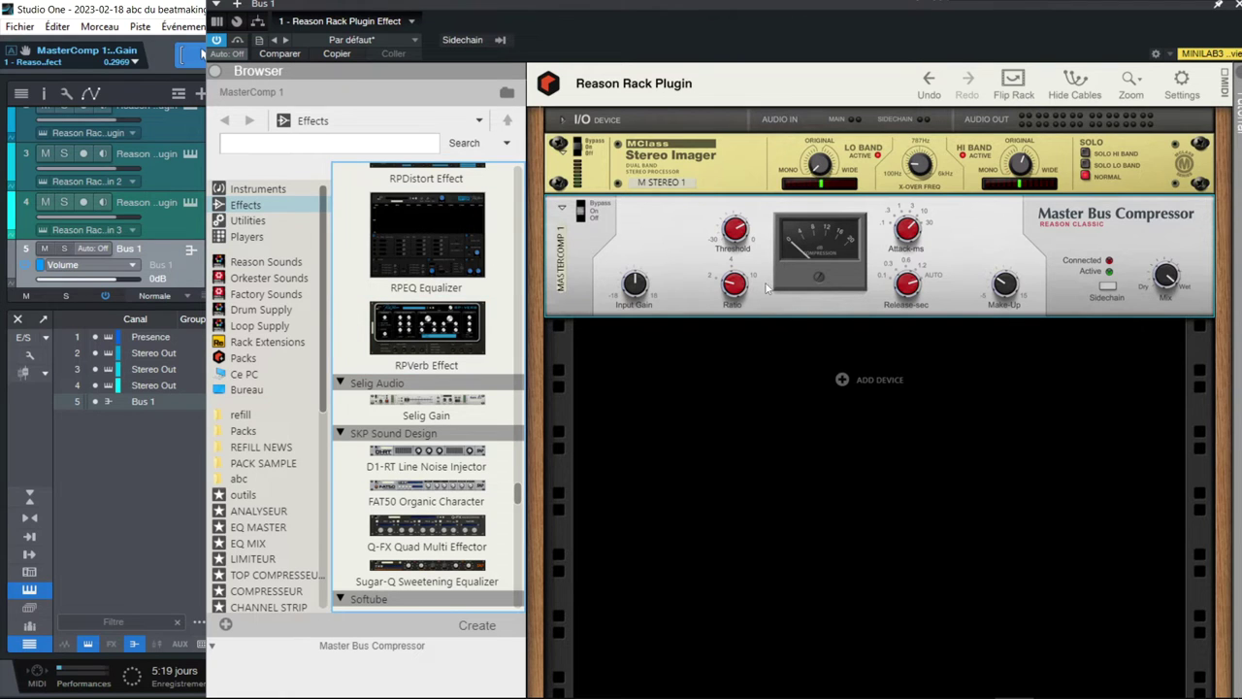
mouse_move(430, 231)
left_mouse_down()
mouse_move(621, 363)
mouse_move(705, 450)
mouse_move(844, 427)
left_mouse_up()
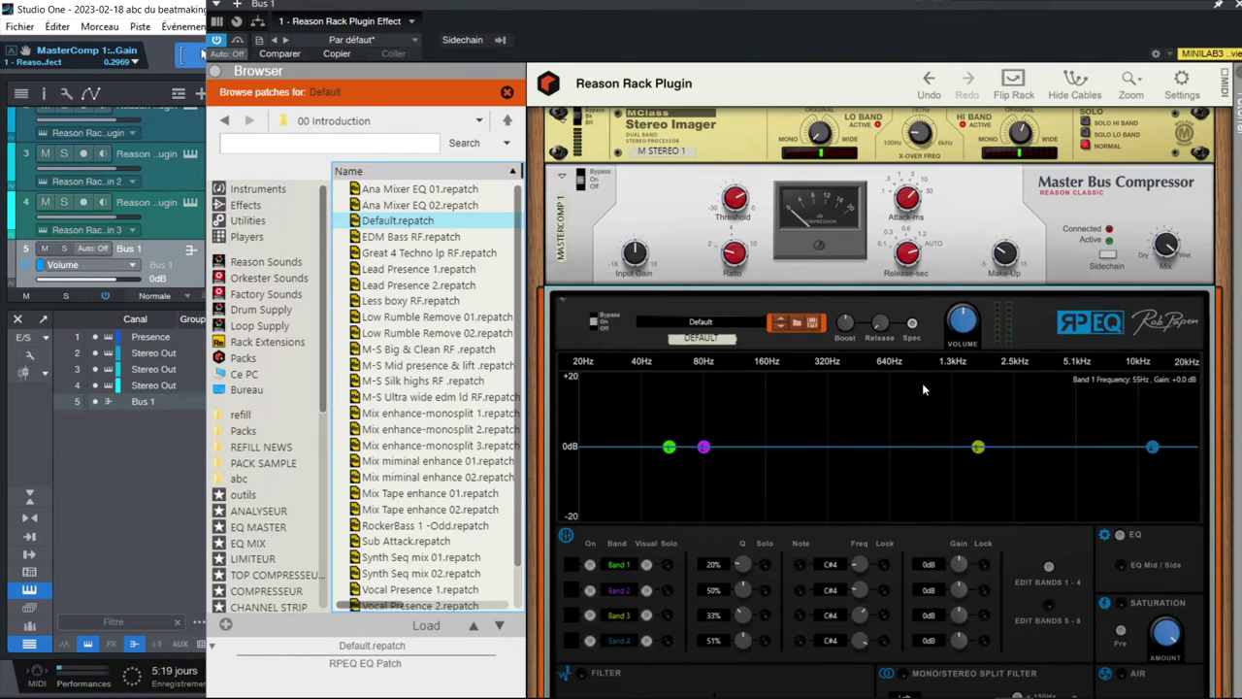
left_click_drag(693, 6, 506, 6)
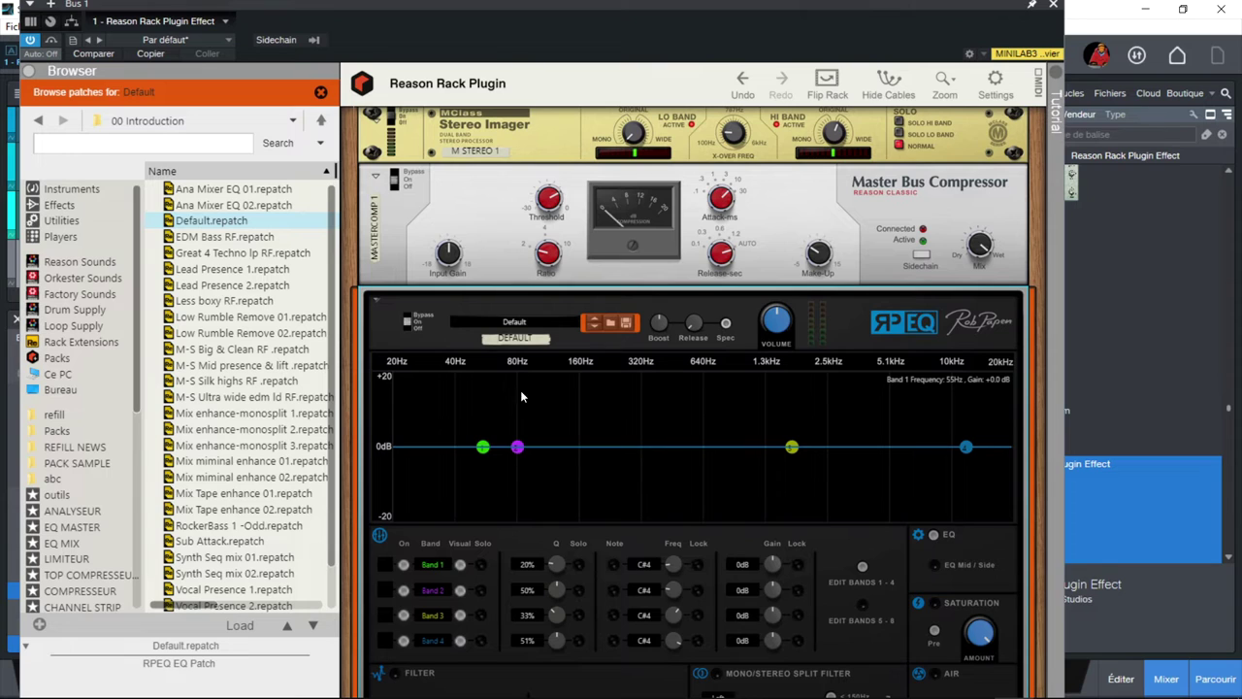
Step: Set RPEQ Band 1 to 20 Hz with -20 dB gain and a Q of 29%
scroll(886, 416, "down", 3)
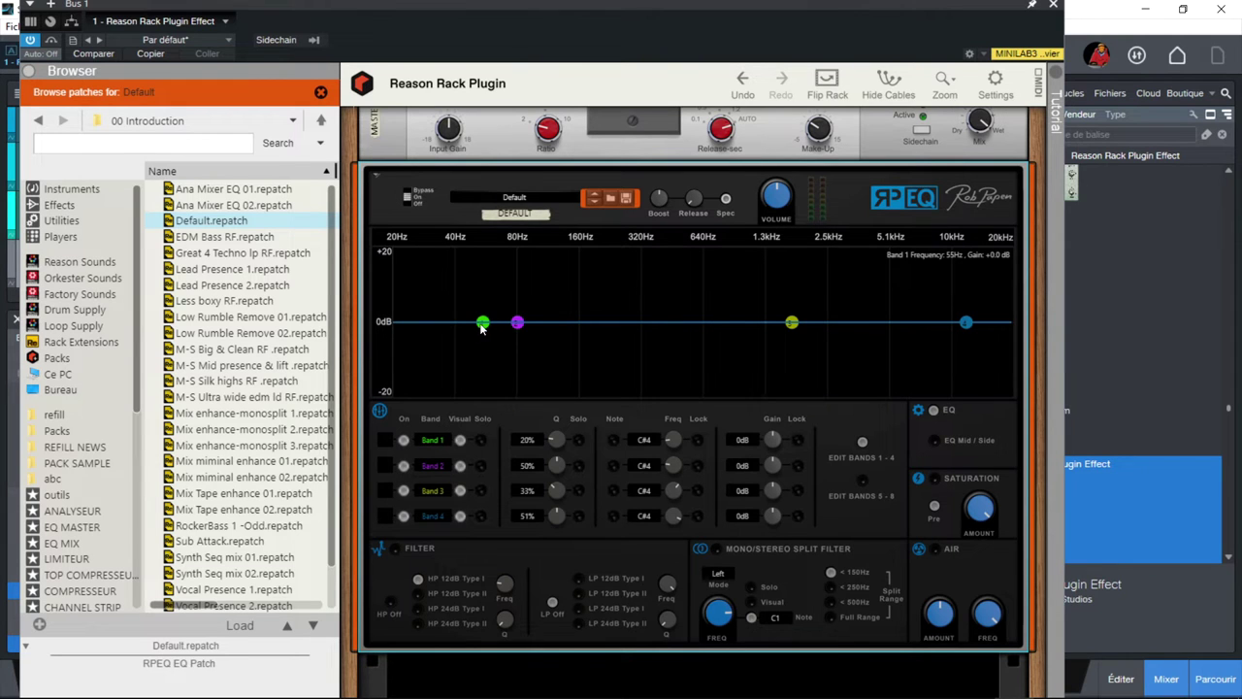
left_click_drag(482, 324, 384, 415)
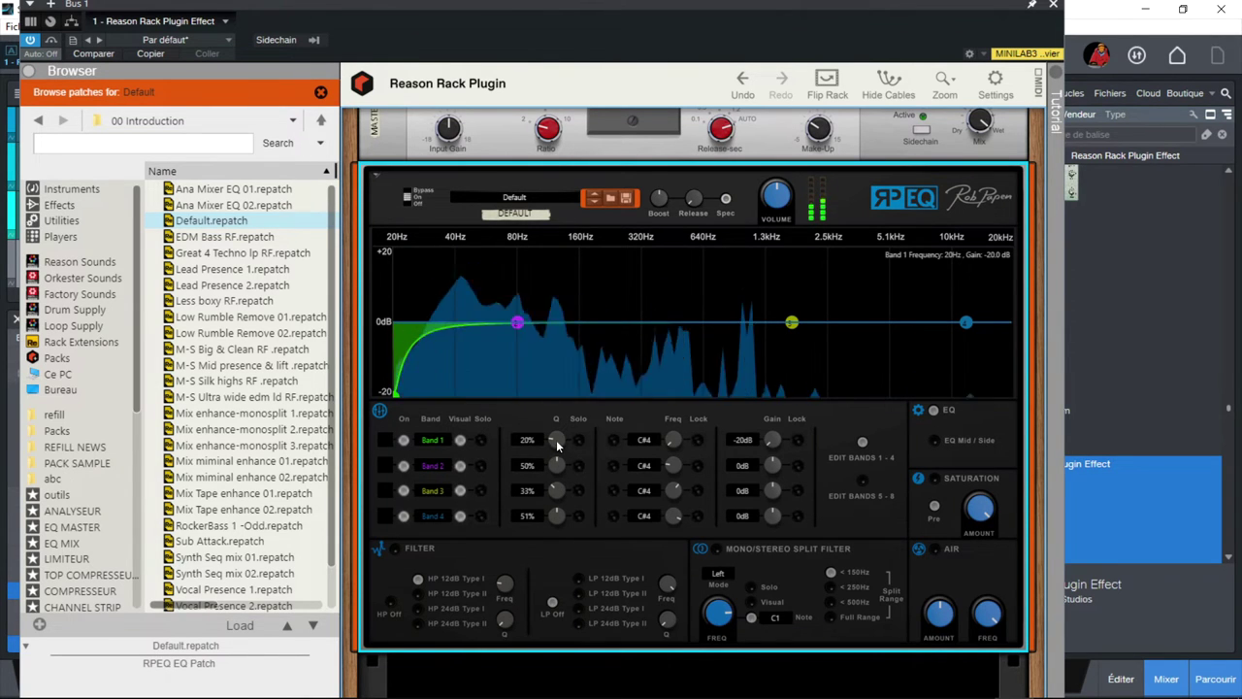
scroll(556, 440, "up", 5)
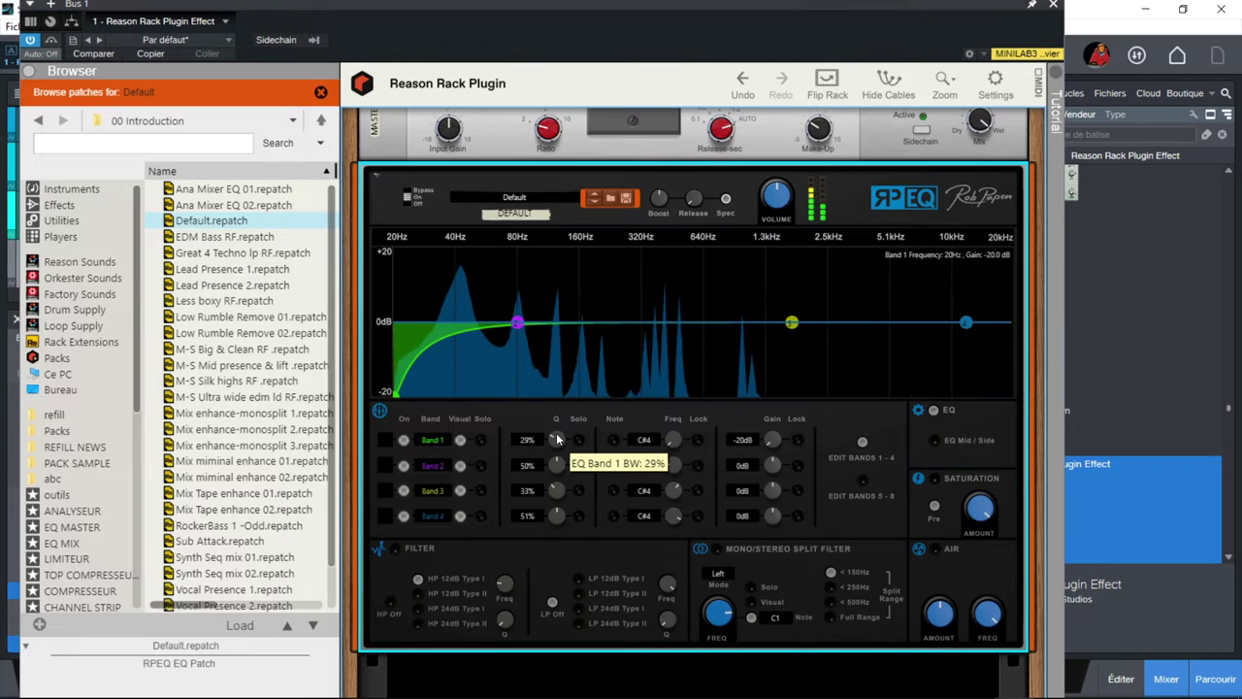
Step: Set RPEQ Band 2 to about 61 Hz at +3 dB, Band 3 to 520 Hz at -4.4 dB, and Band 4 to 19.9 kHz at +4.9 dB
left_click_drag(517, 321, 493, 314)
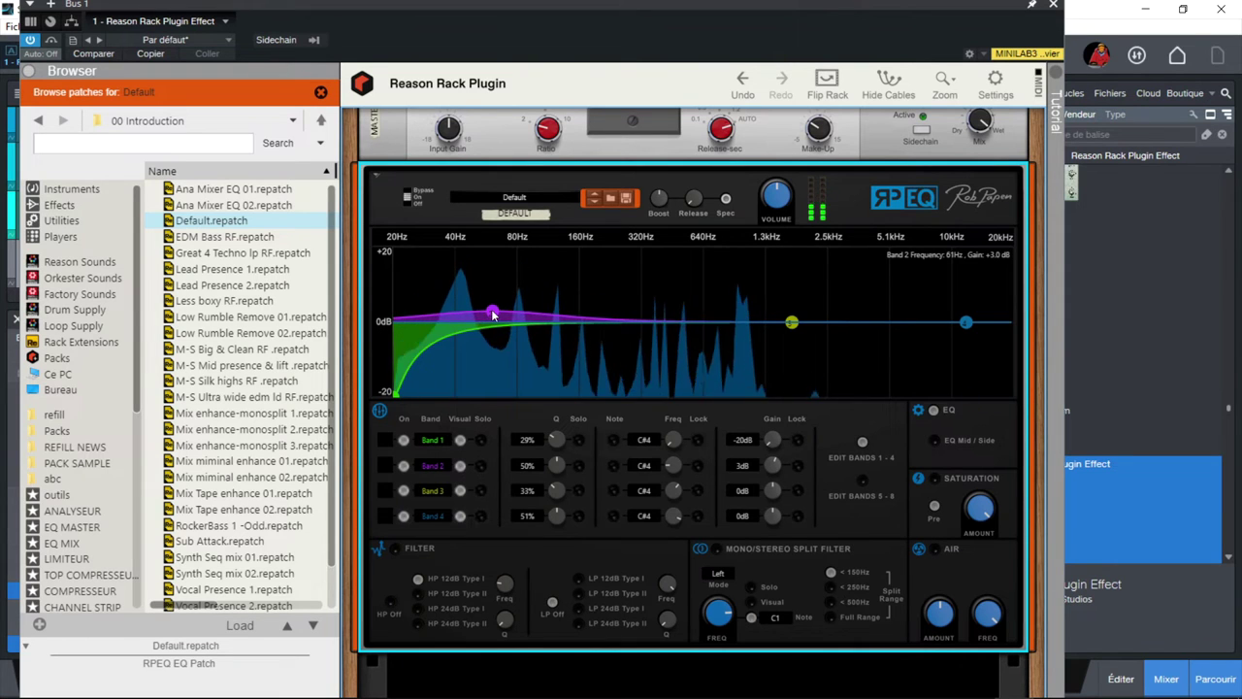
left_click_drag(792, 322, 684, 338)
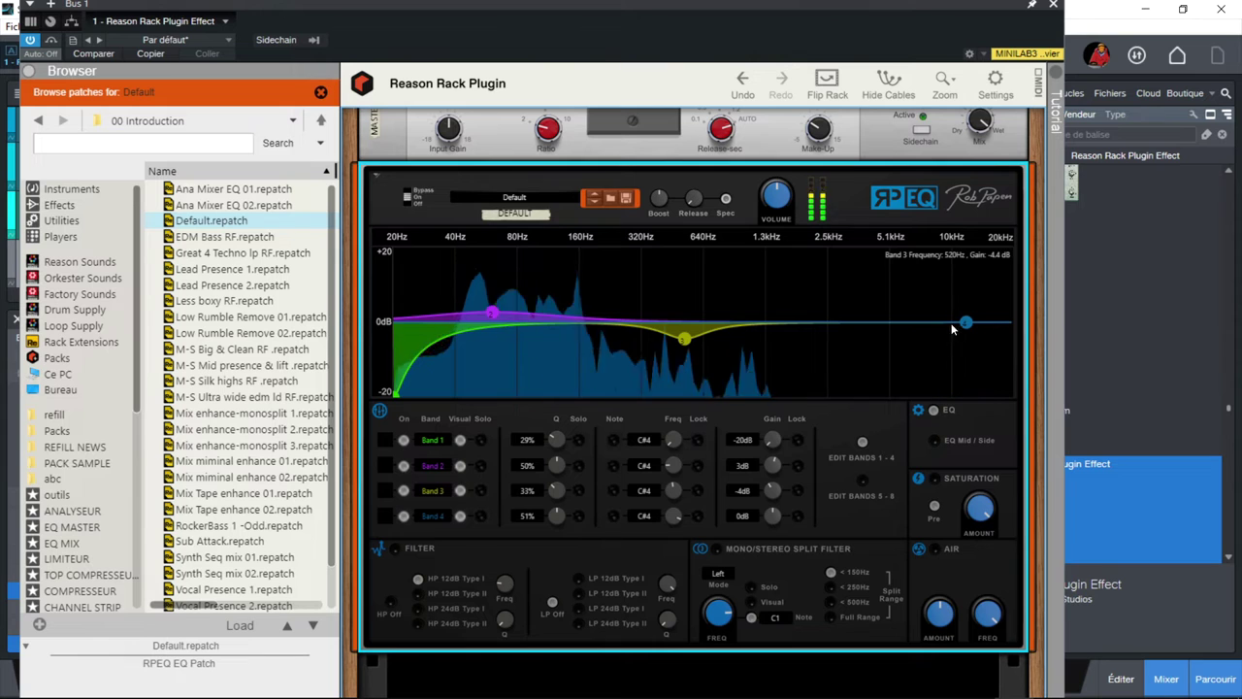
left_click_drag(965, 322, 1011, 306)
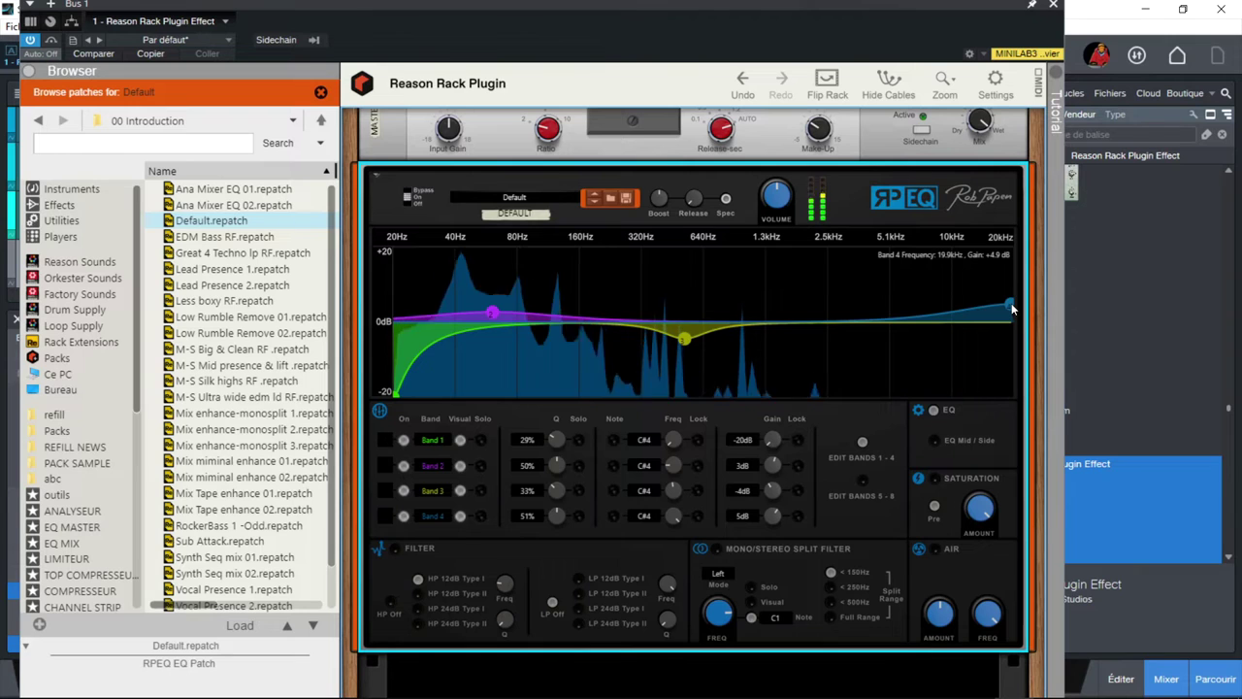
Step: Enable RPEQ's filter section with HP 12dB Type I, set the high-pass frequency to 31 Hz and leave its Q at minimum
left_click(418, 578)
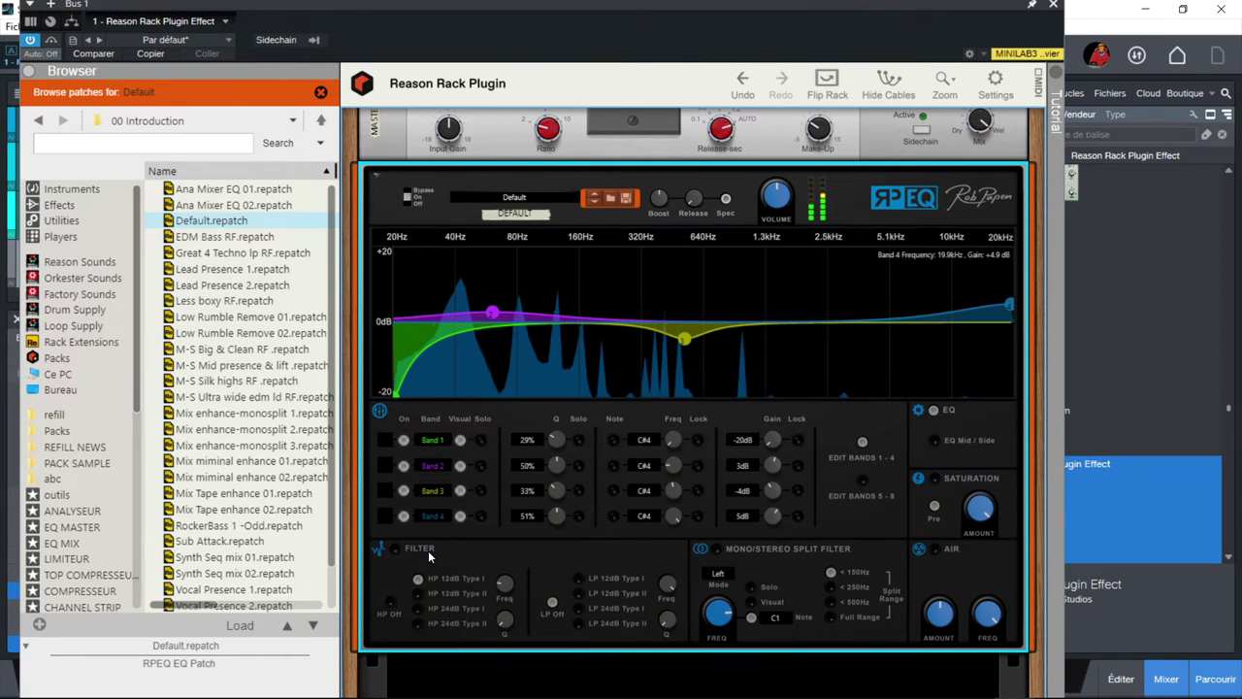
left_click(395, 549)
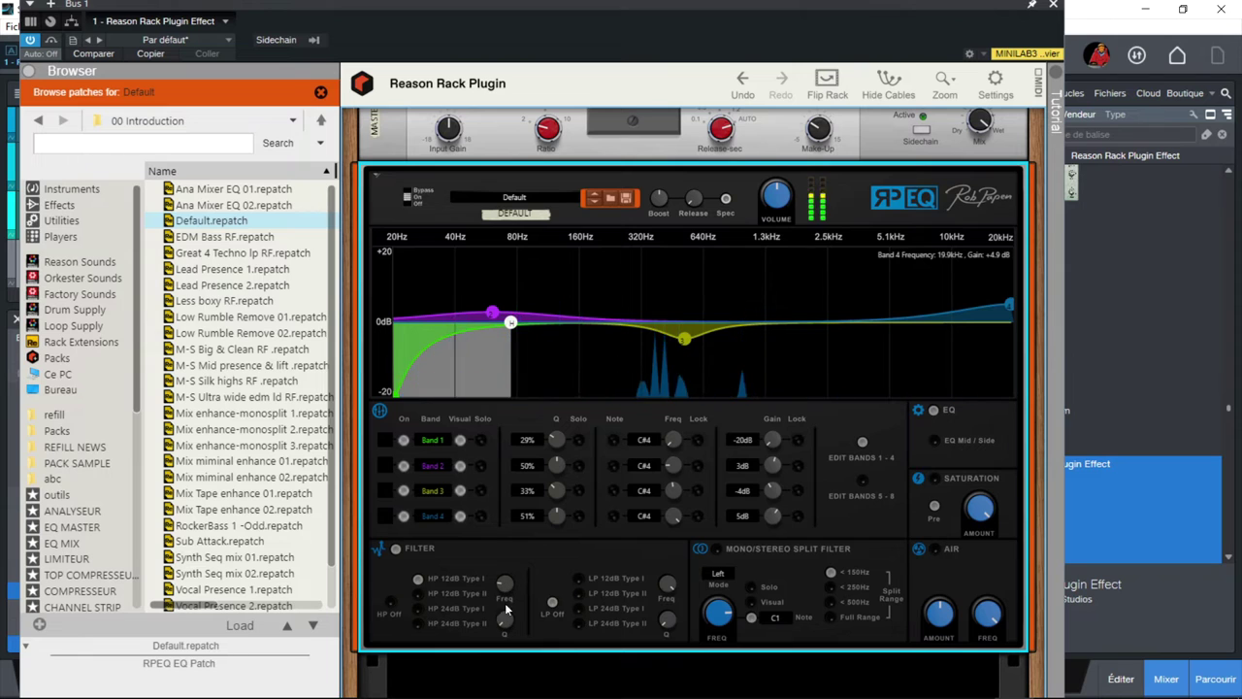
scroll(506, 585, "down", 5)
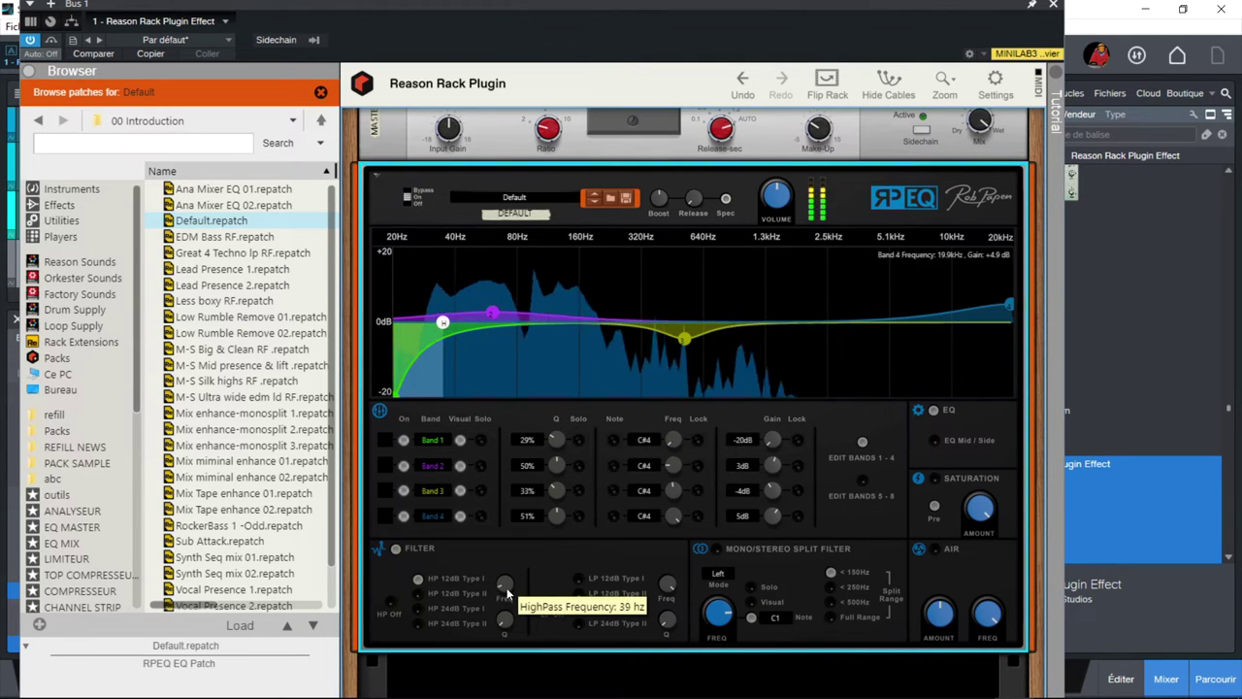
scroll(506, 588, "down", 2)
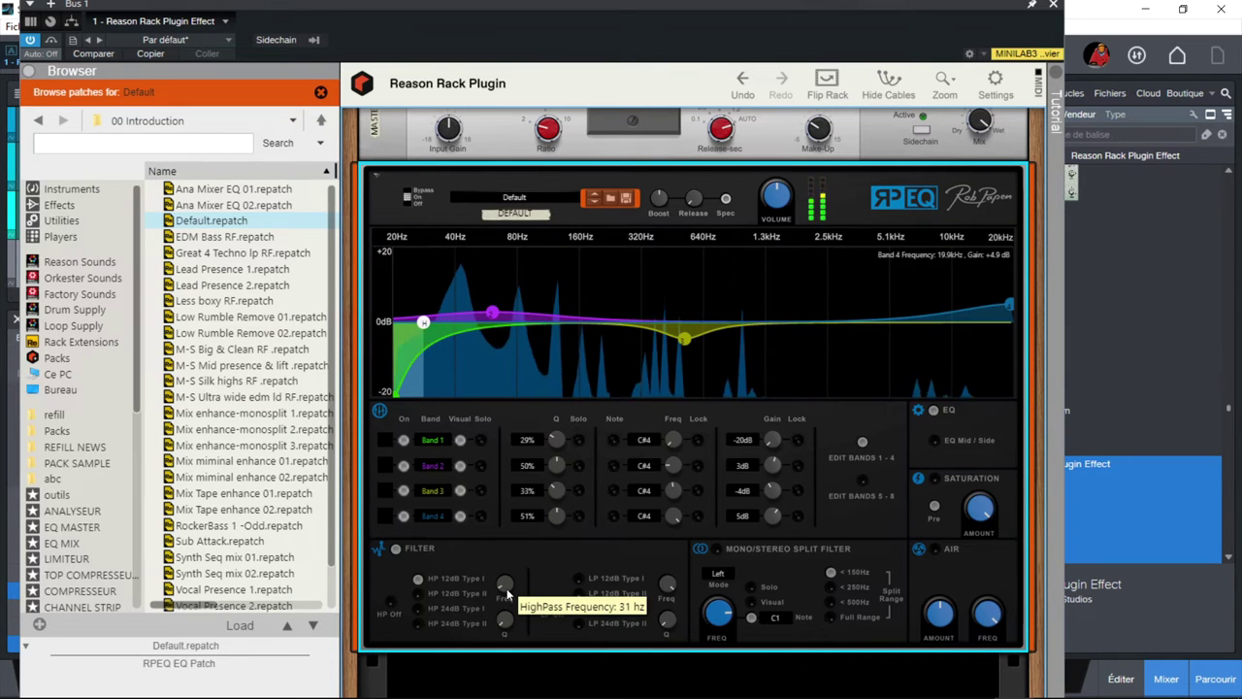
scroll(506, 588, "down", 1)
left_click_drag(507, 618, 507, 583)
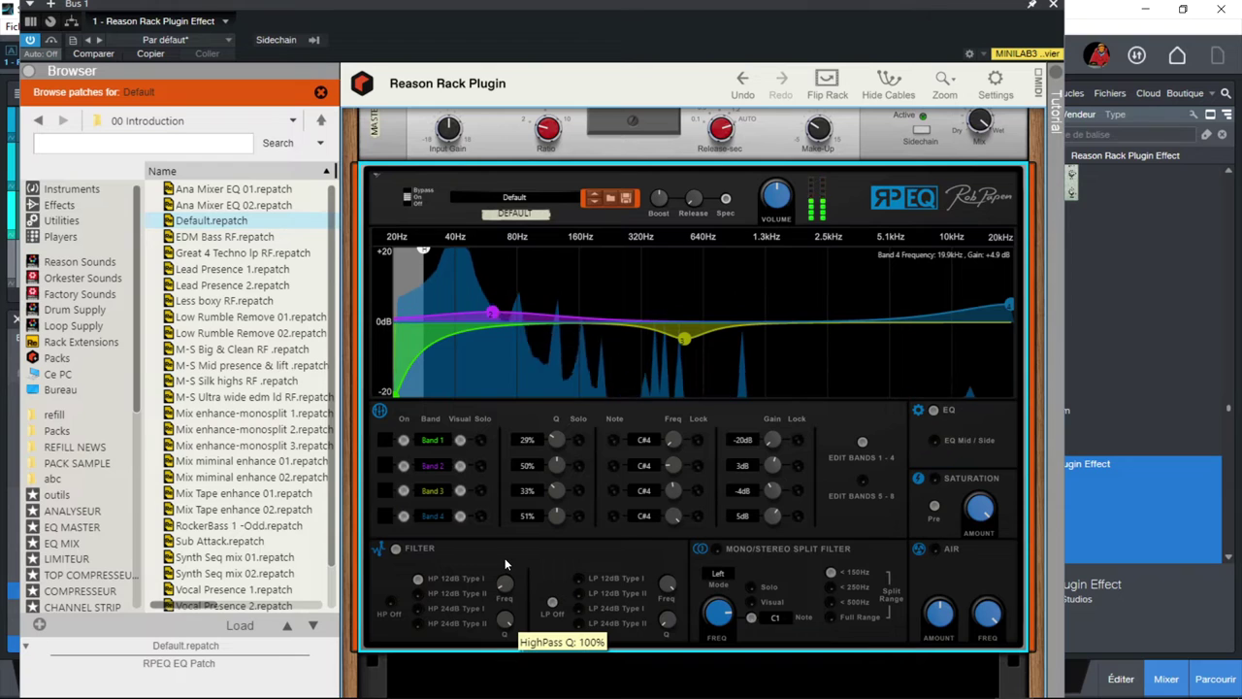
left_click_drag(502, 577, 502, 620)
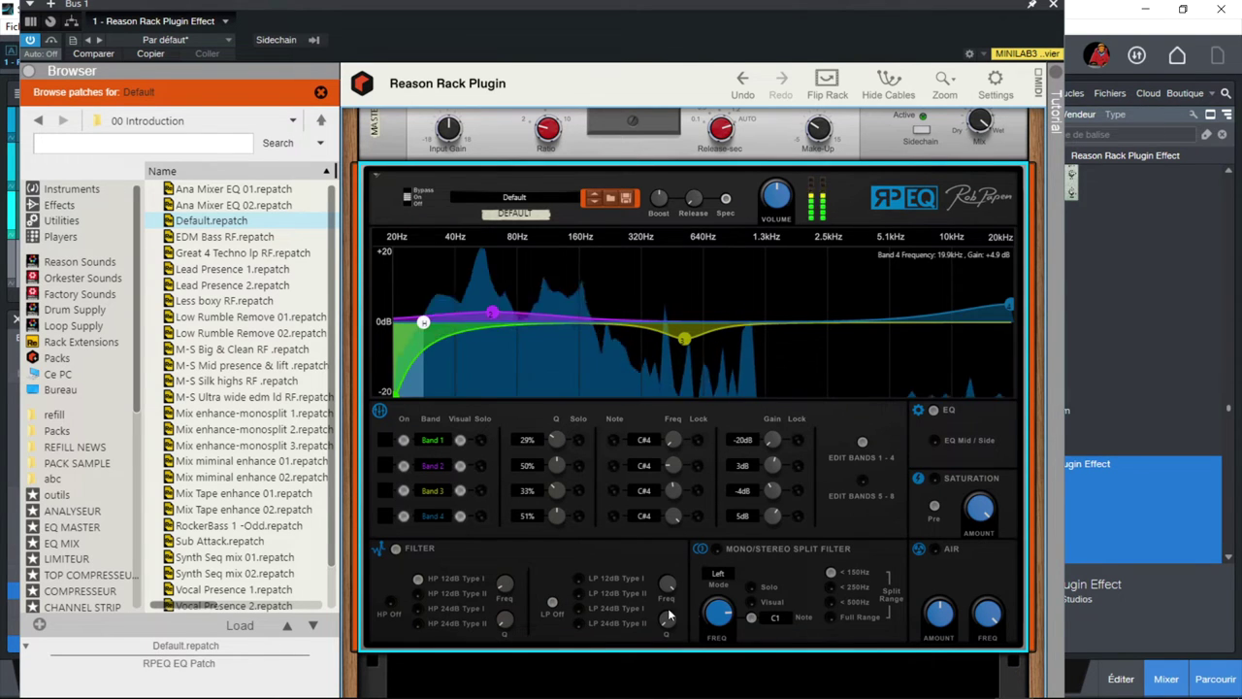
Step: Turn on the LP 12dB Type I filter, set its Q to 28% and its frequency just below 20 kHz
left_click(582, 577)
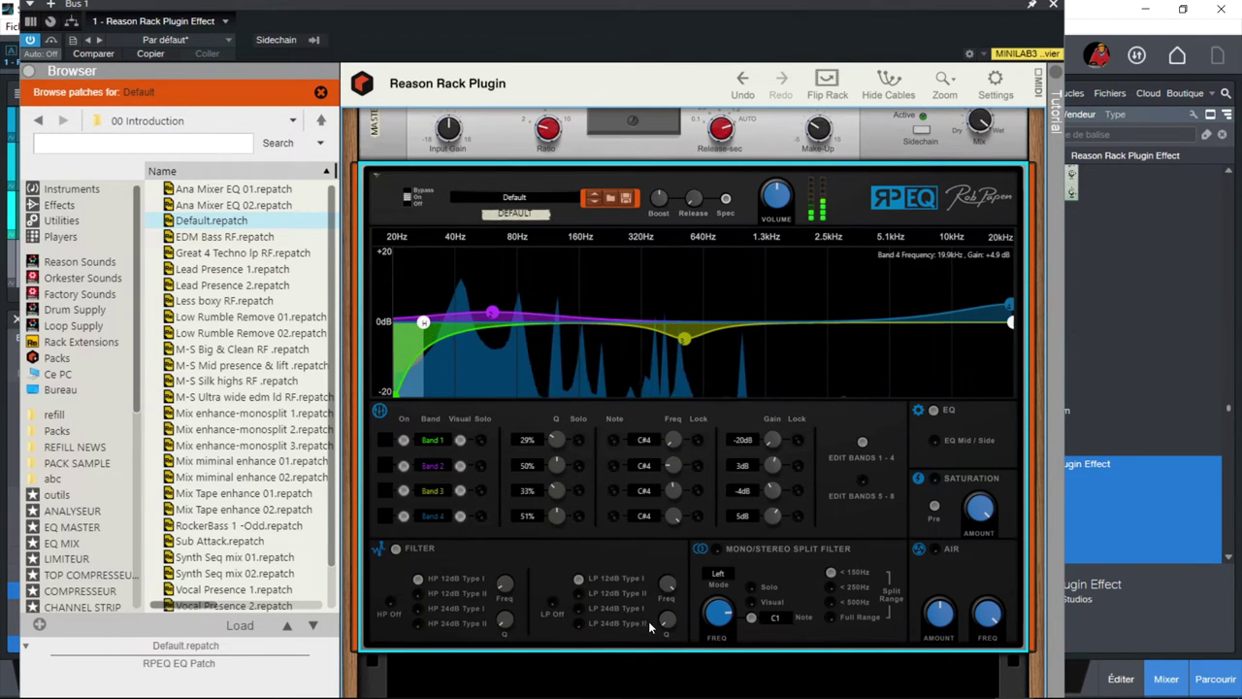
left_click_drag(667, 589, 665, 586)
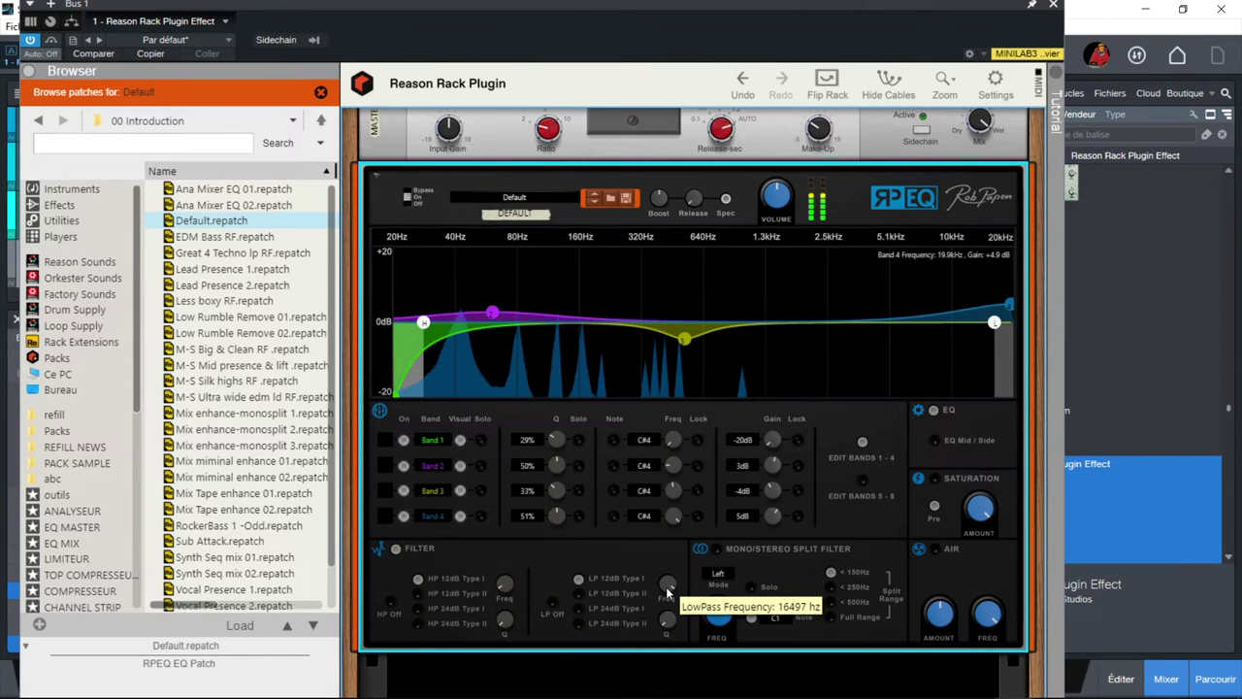
left_click_drag(666, 586, 666, 585)
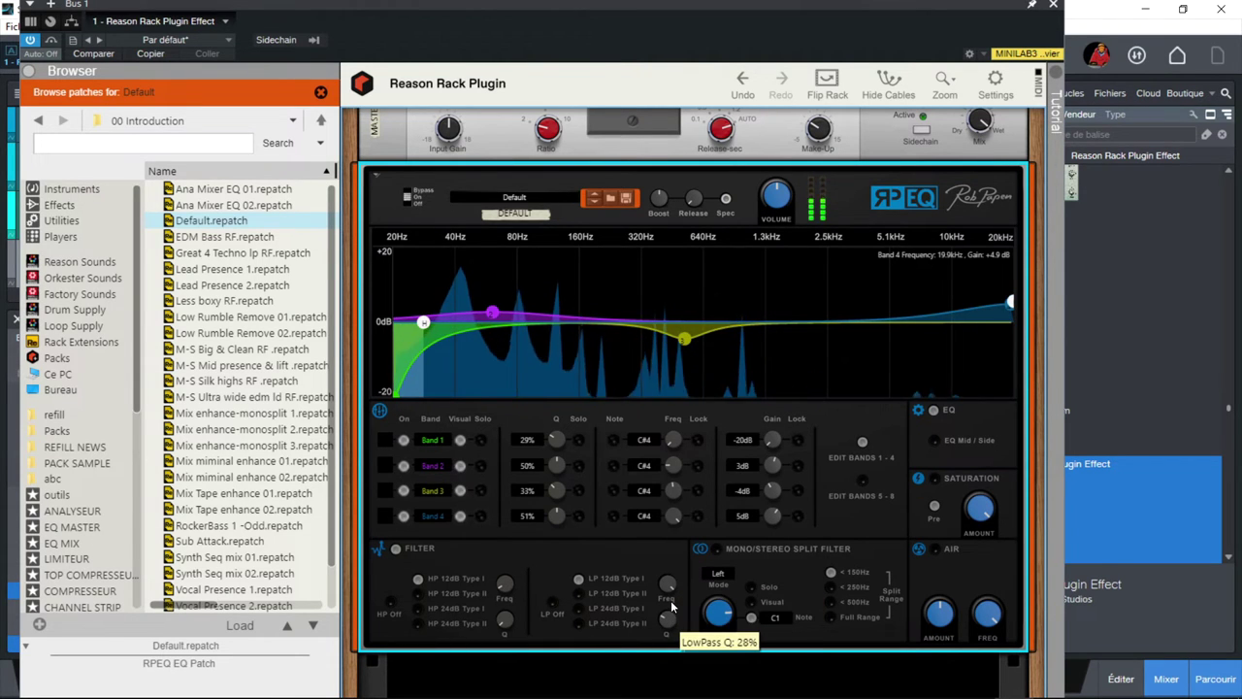
left_click_drag(667, 583, 668, 583)
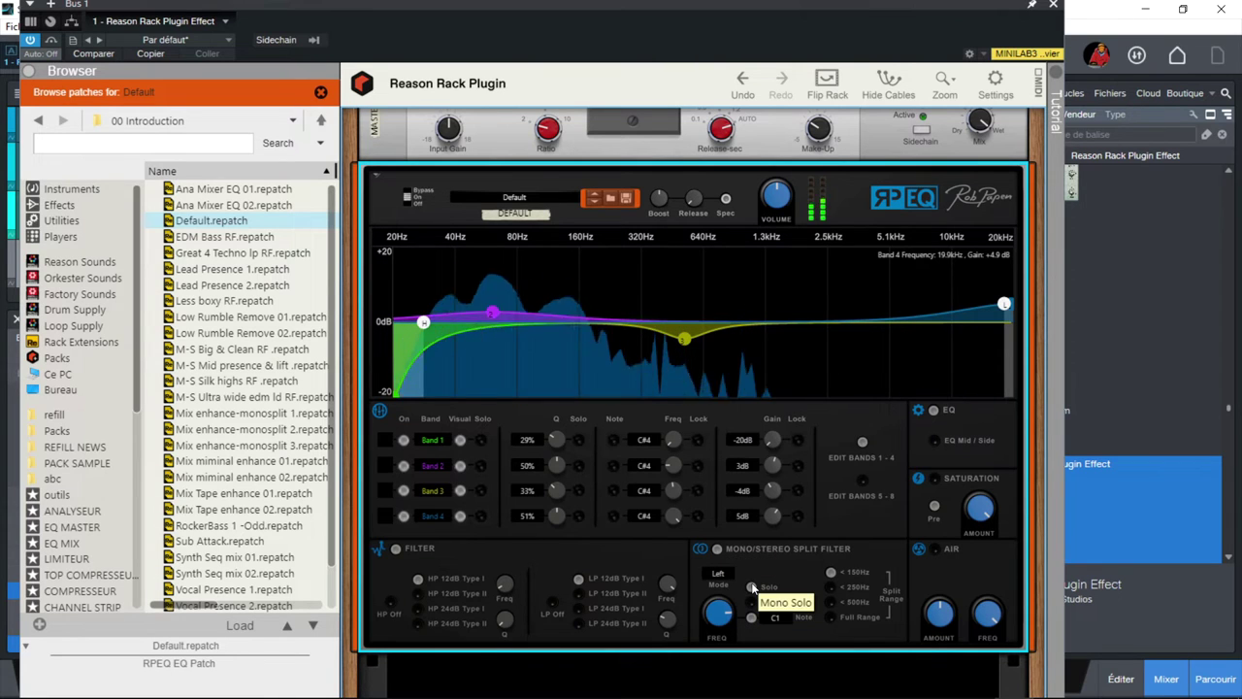
Step: Set the Mono/Stereo Split Filter to L+R mode with Full Range, lower its frequency and turn its Solo off
left_click(720, 577)
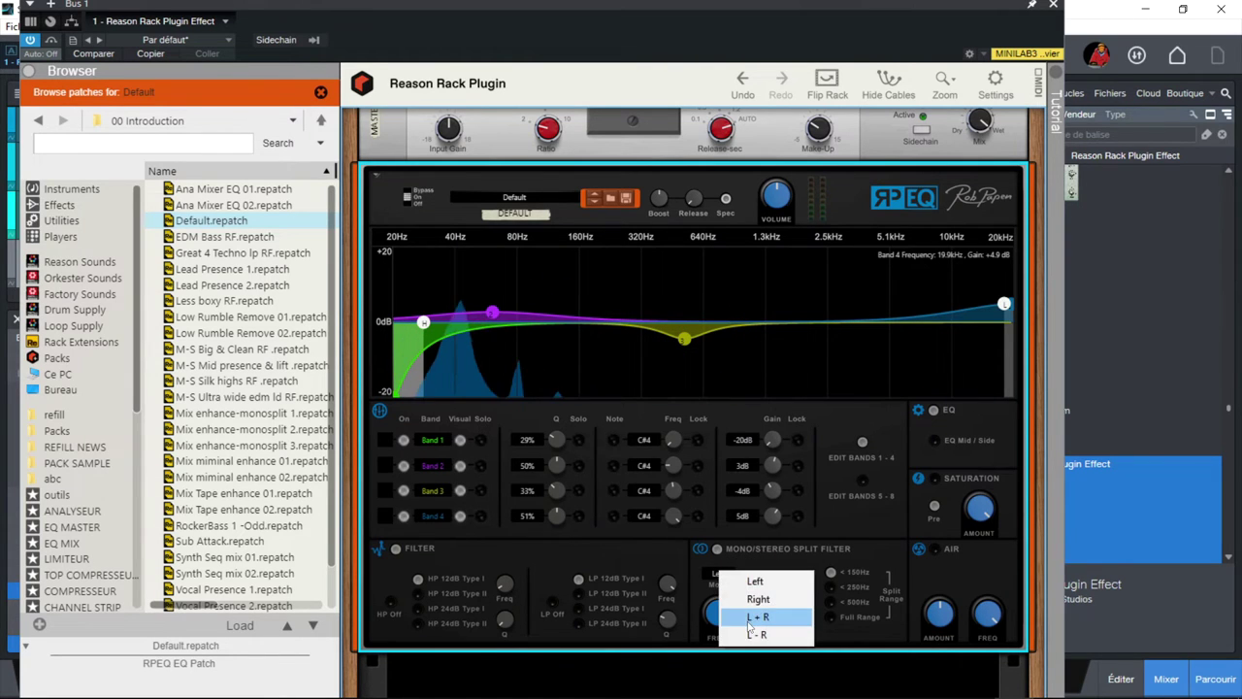
left_click(755, 617)
left_click(720, 574)
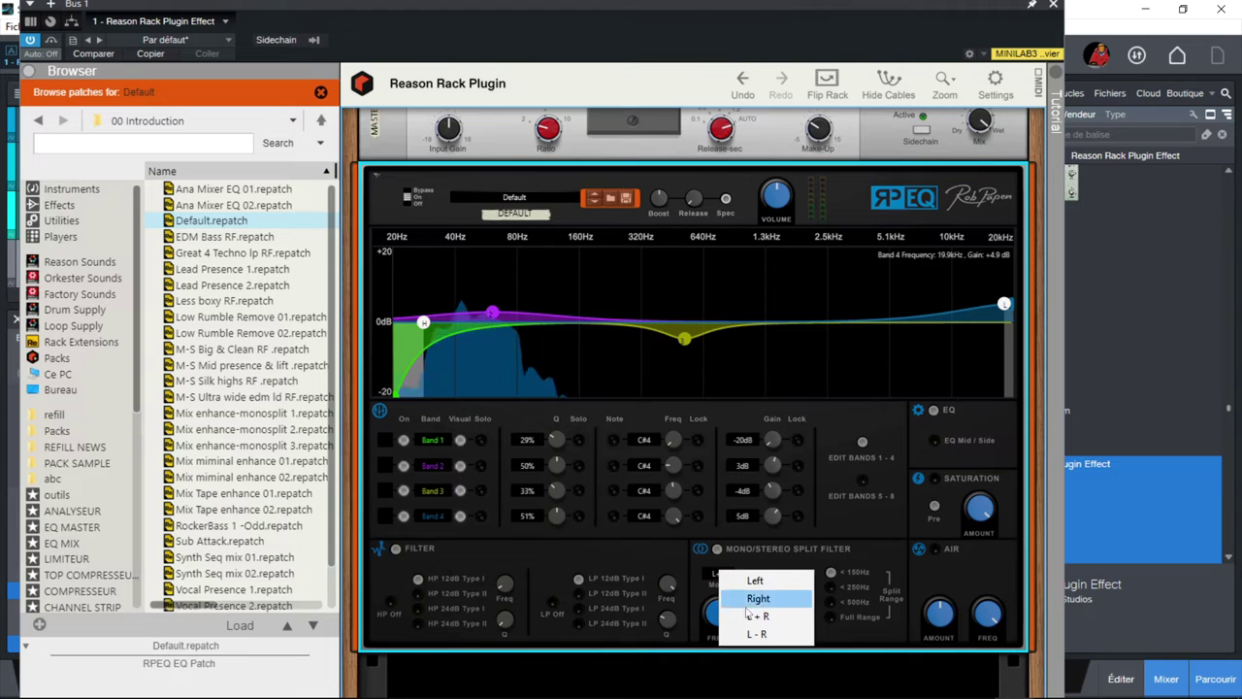
left_click(755, 633)
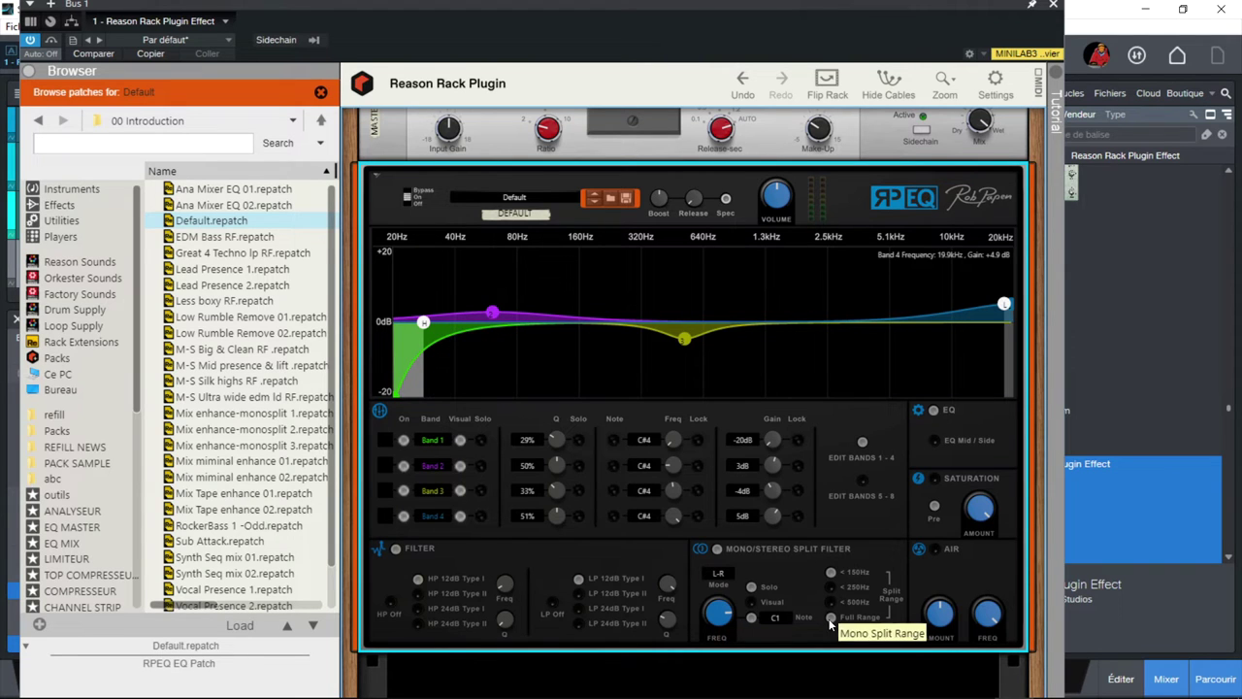
left_click(720, 574)
left_click(752, 620)
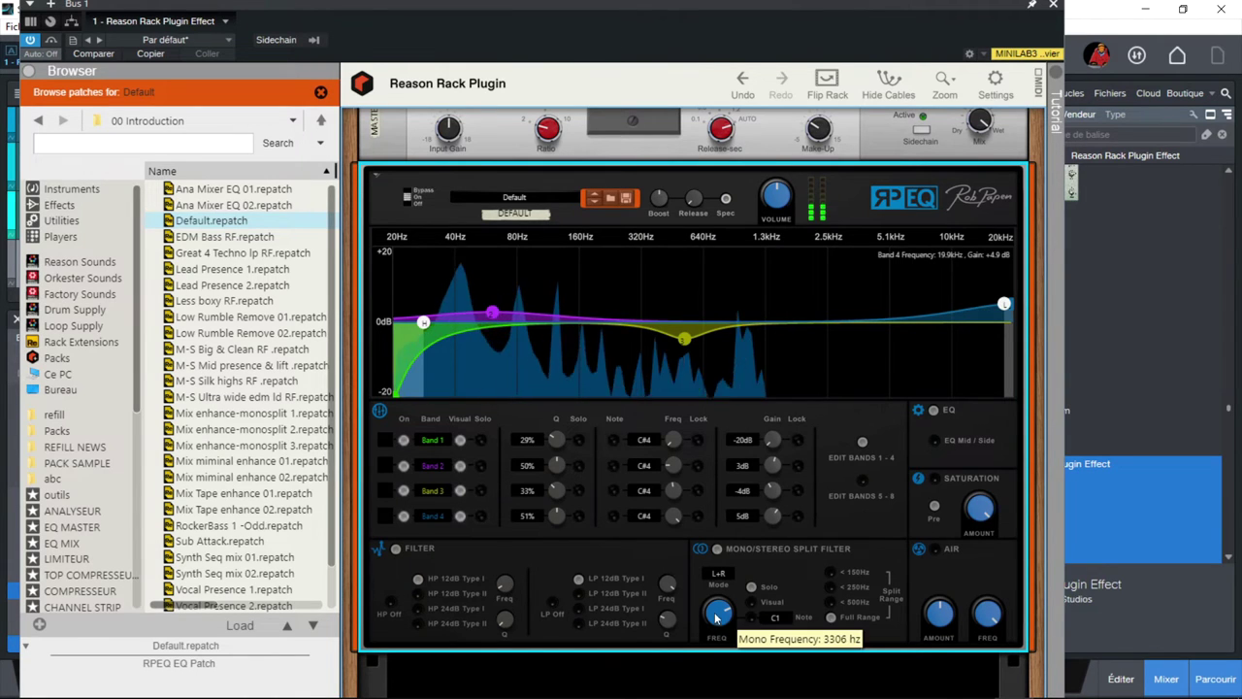
scroll(719, 633, "down", 3)
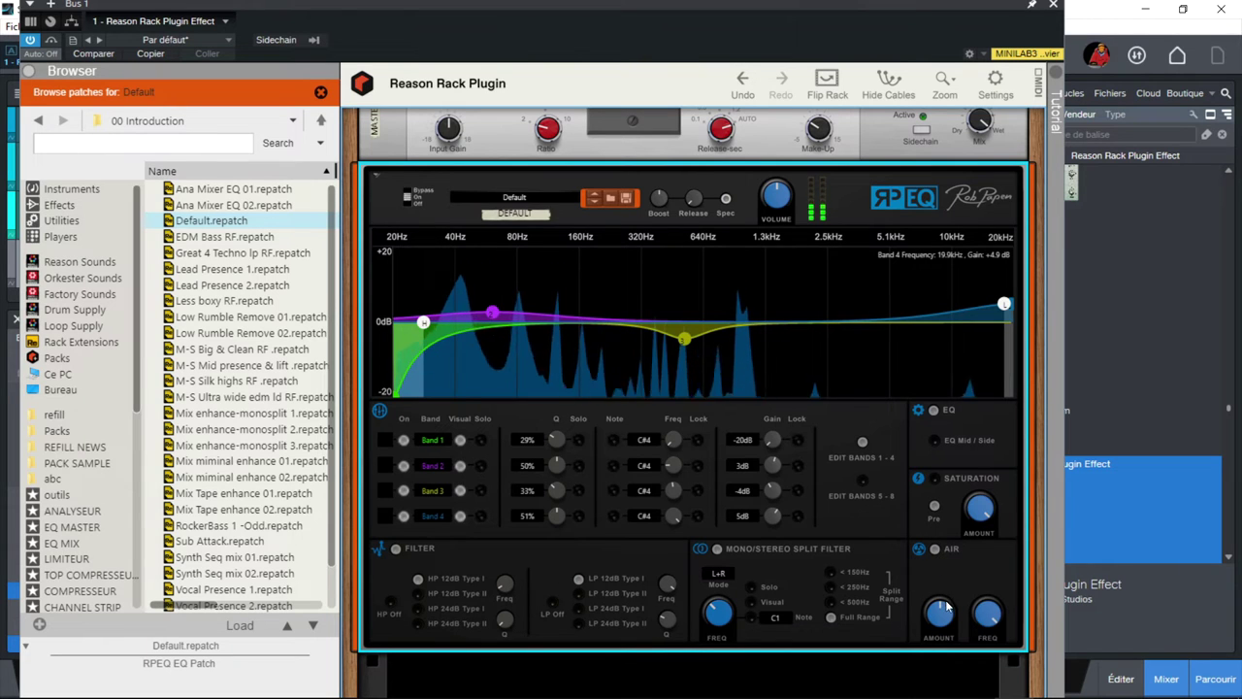
Step: Enable RPEQ's Air section with a lowered frequency, and enable Saturation with its amount reduced below 100%
mouse_move(985, 629)
left_mouse_down()
mouse_move(985, 606)
mouse_move(975, 630)
left_mouse_up()
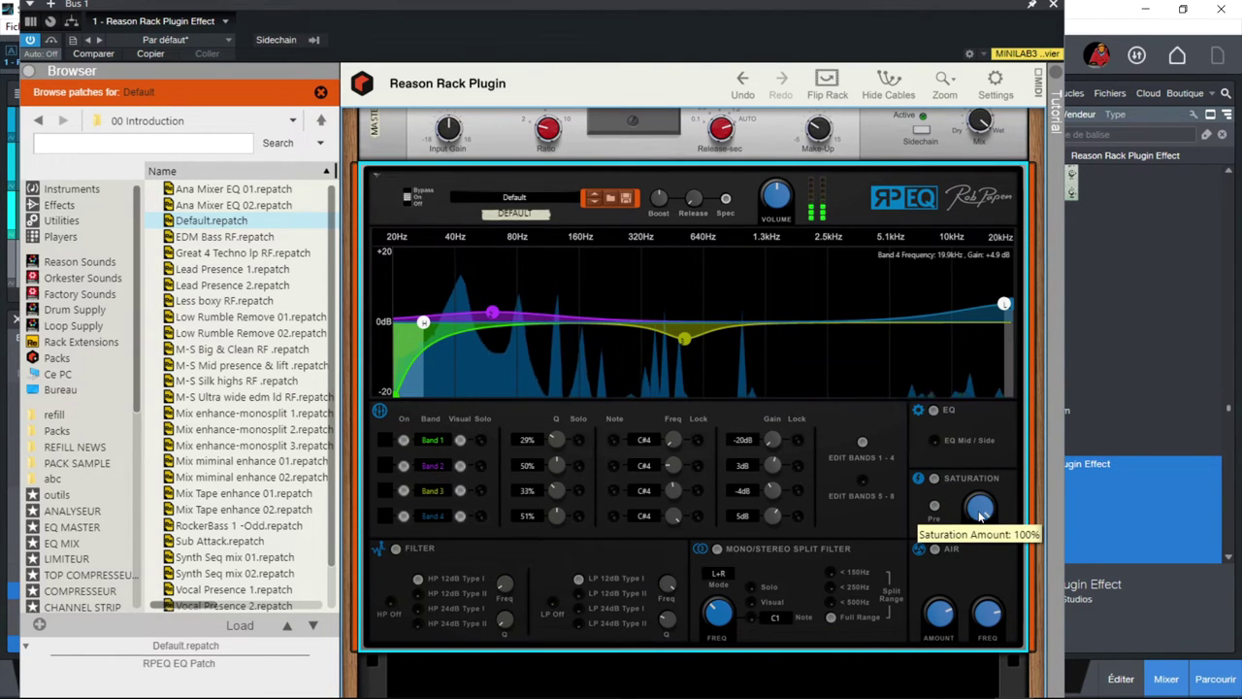
left_click_drag(979, 508, 979, 540)
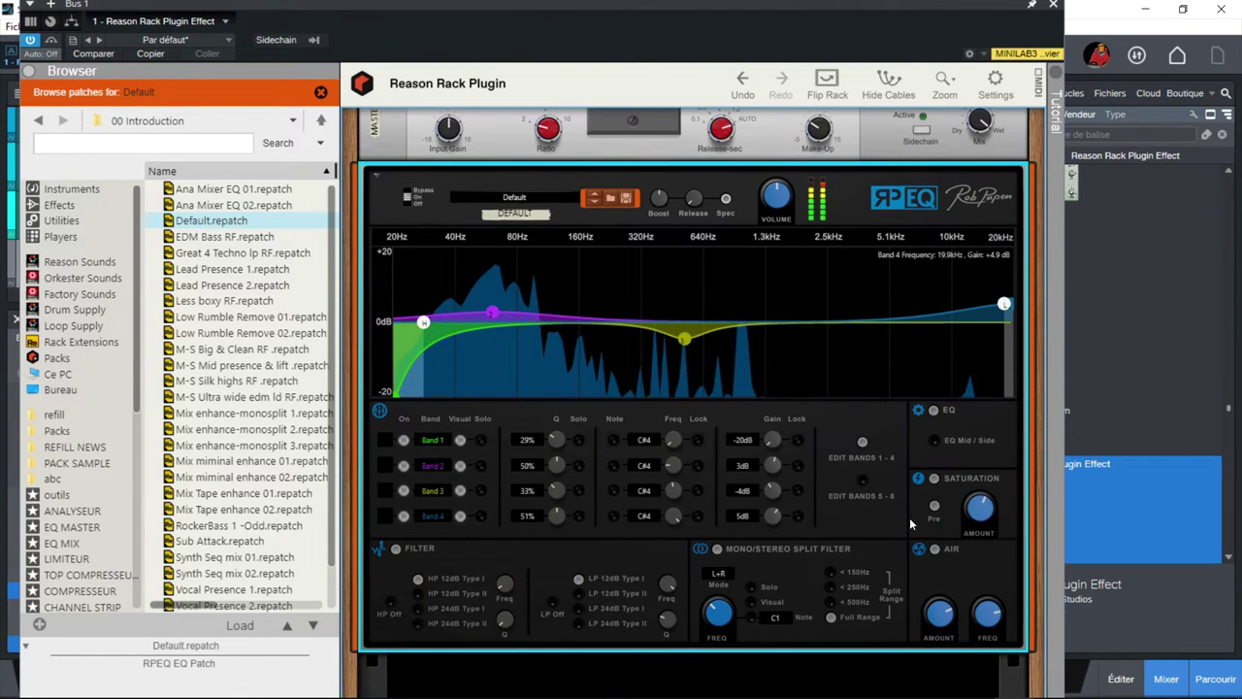
Step: Show RPEQ bands 5 - 8 for editing and turn all four bands on
left_click(863, 480)
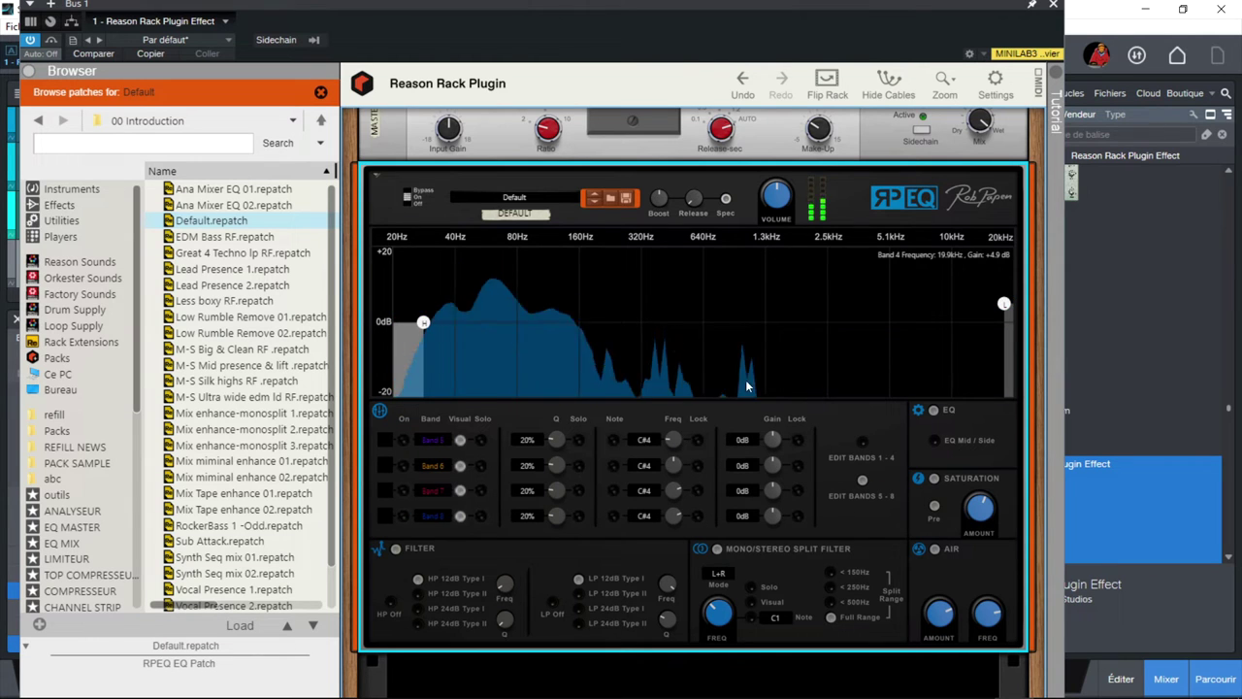
left_click(404, 439)
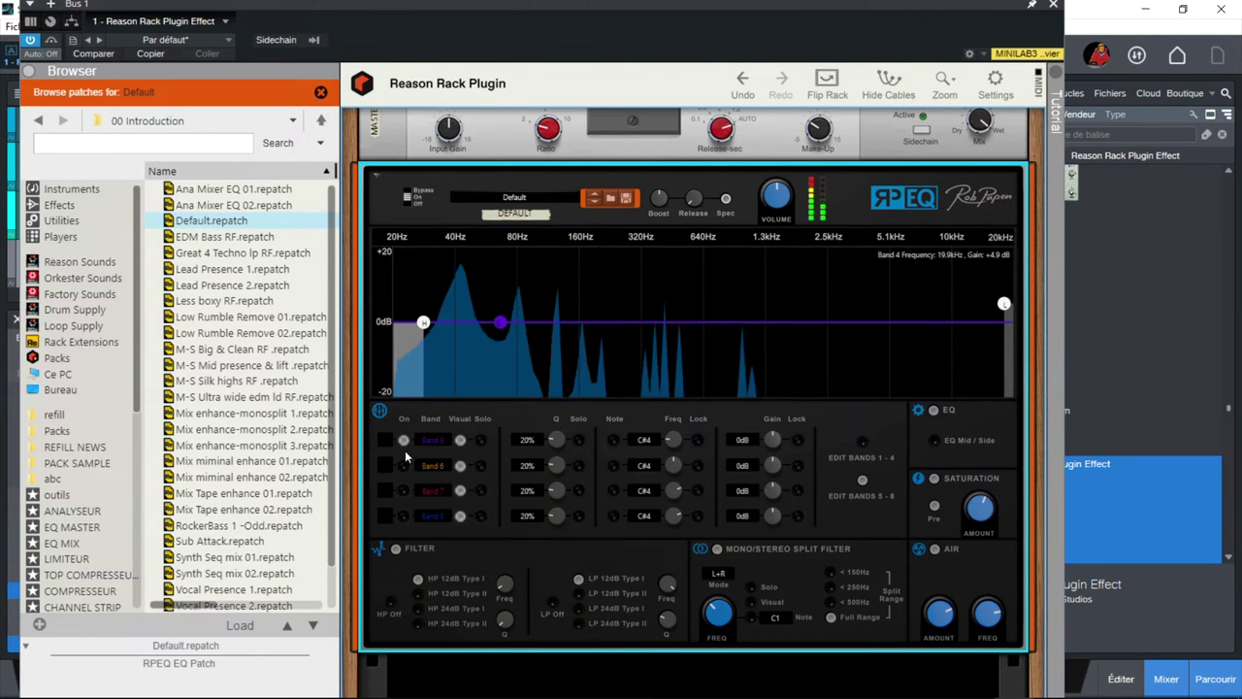
left_click(404, 466)
left_click(403, 490)
left_click(404, 516)
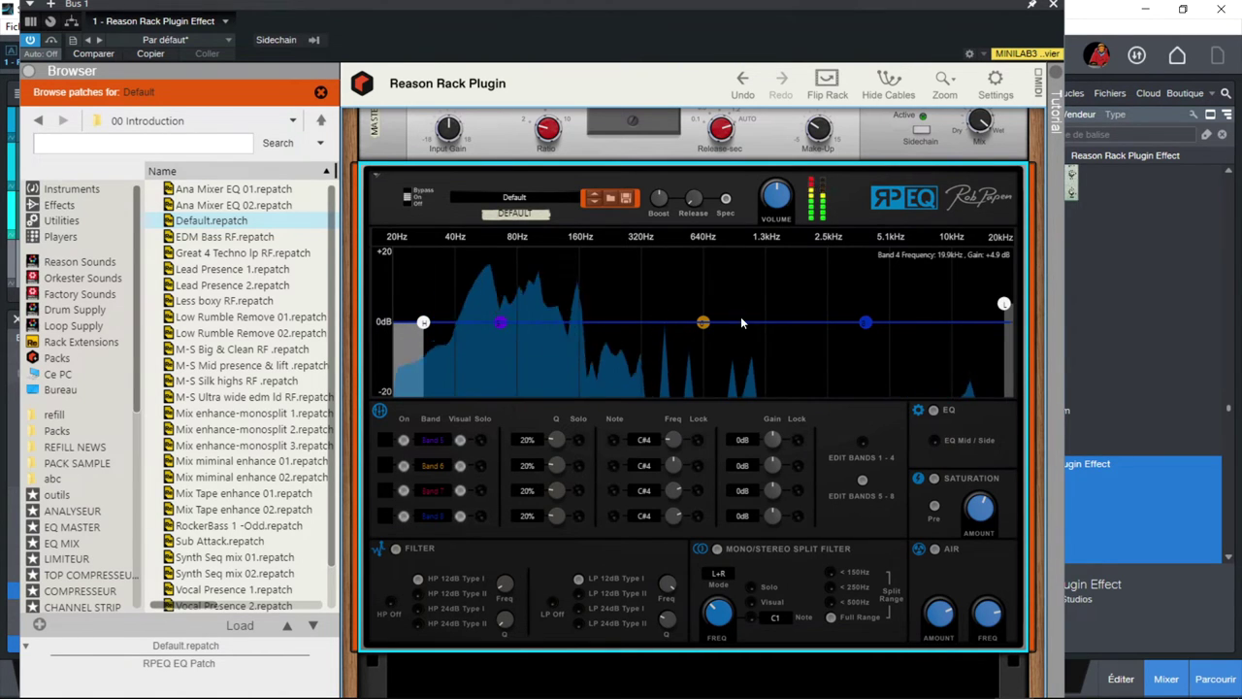
Step: Set RPEQ Band 6 to a cut of 8.2 dB at 812 Hz
left_click_drag(704, 323, 722, 353)
scroll(723, 352, "down", 1)
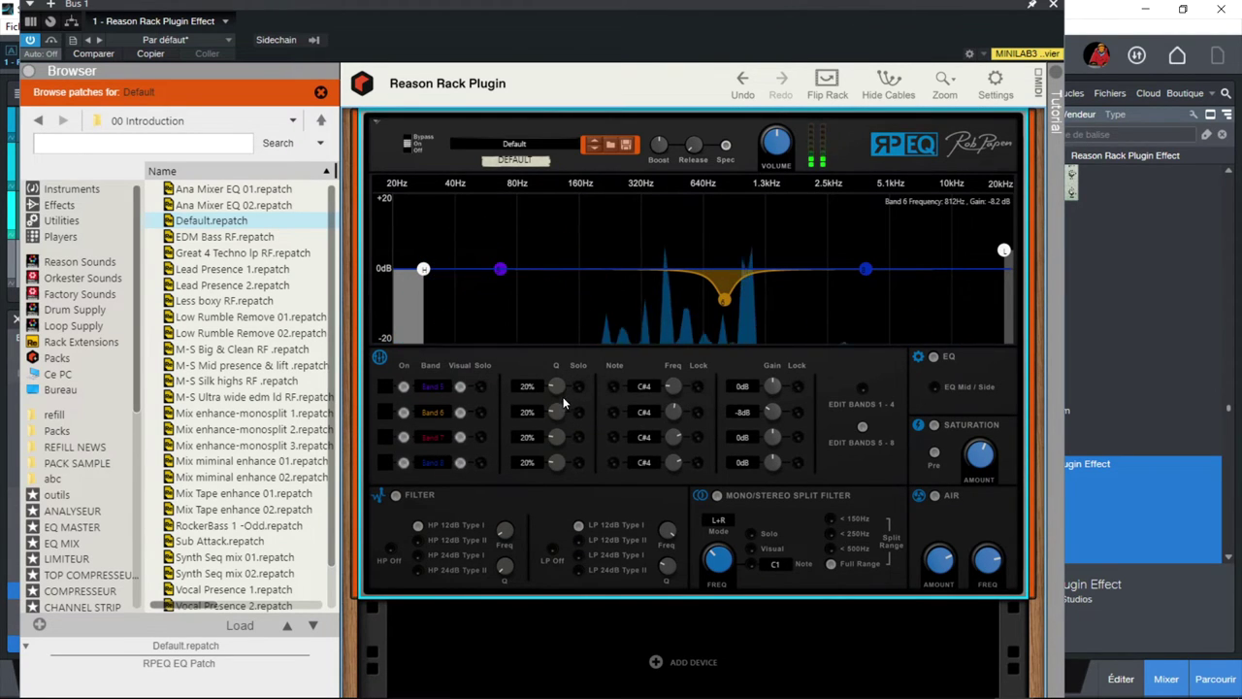
Step: Set RPEQ Band 6 to -5.1 dB at 765 Hz with 45% Q, and Band 7 to +3.0 dB at 4.1 kHz with 50% Q
mouse_move(552, 410)
left_mouse_down()
mouse_move(552, 395)
mouse_move(554, 420)
left_mouse_up()
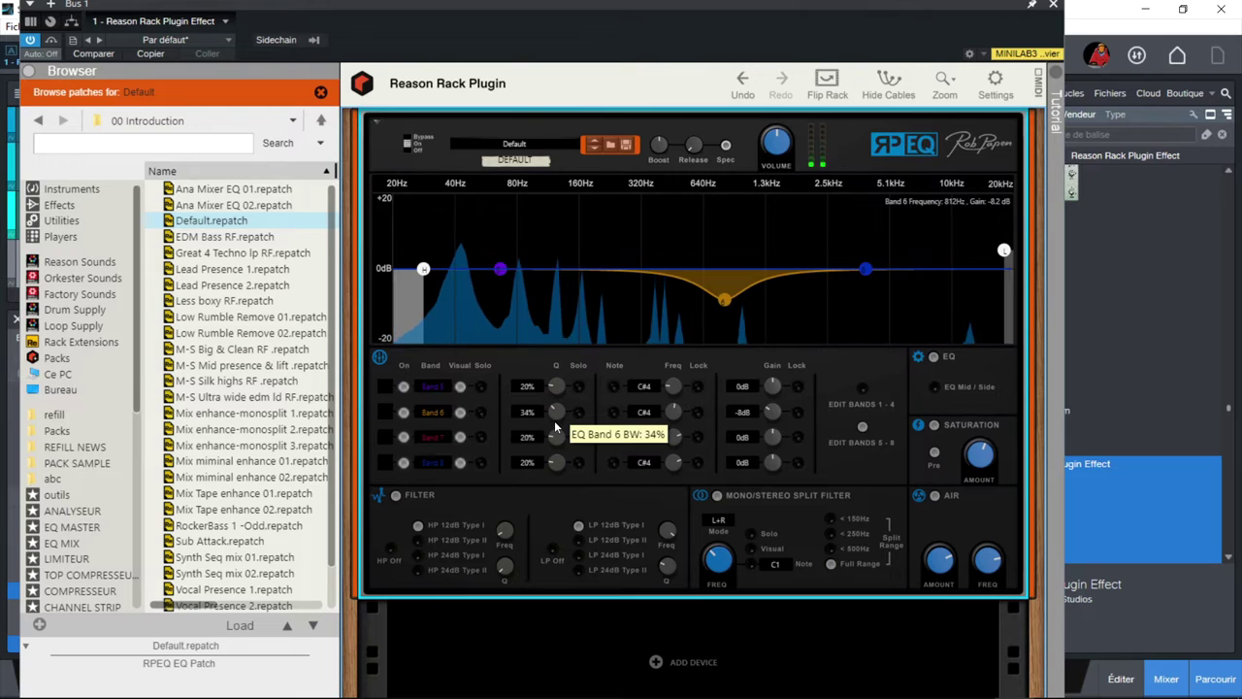
left_click_drag(723, 299, 719, 292)
left_click_drag(560, 412, 559, 407)
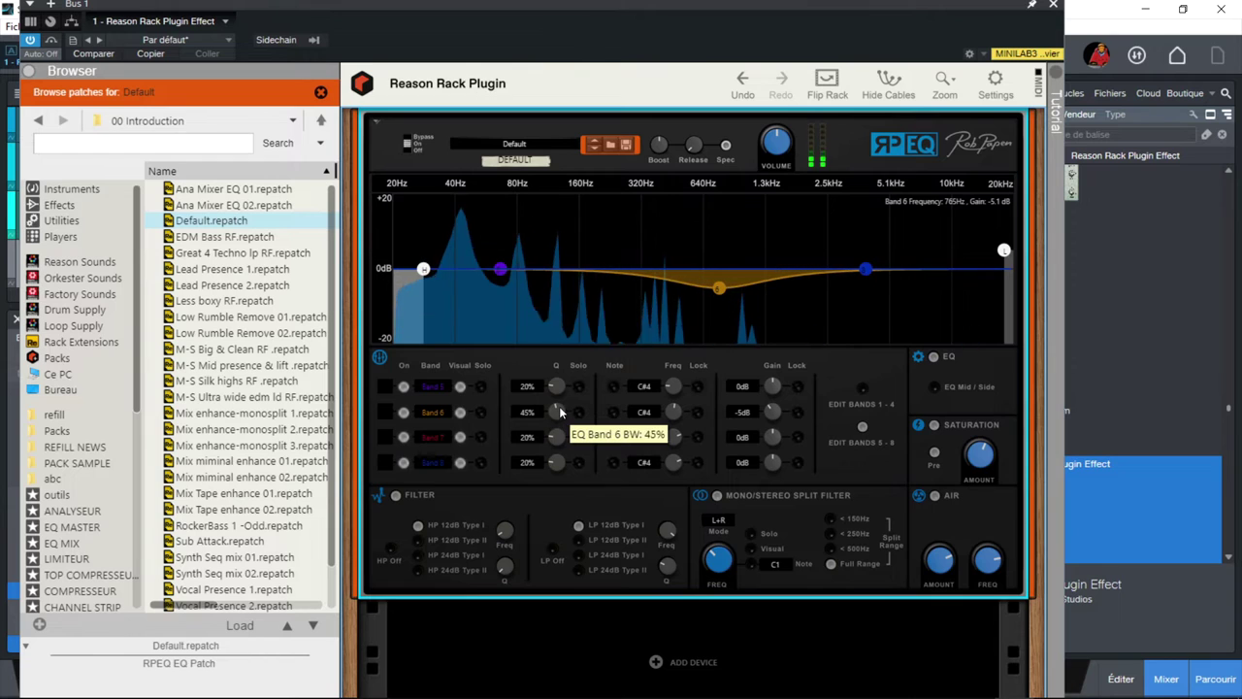
left_click_drag(865, 268, 867, 257)
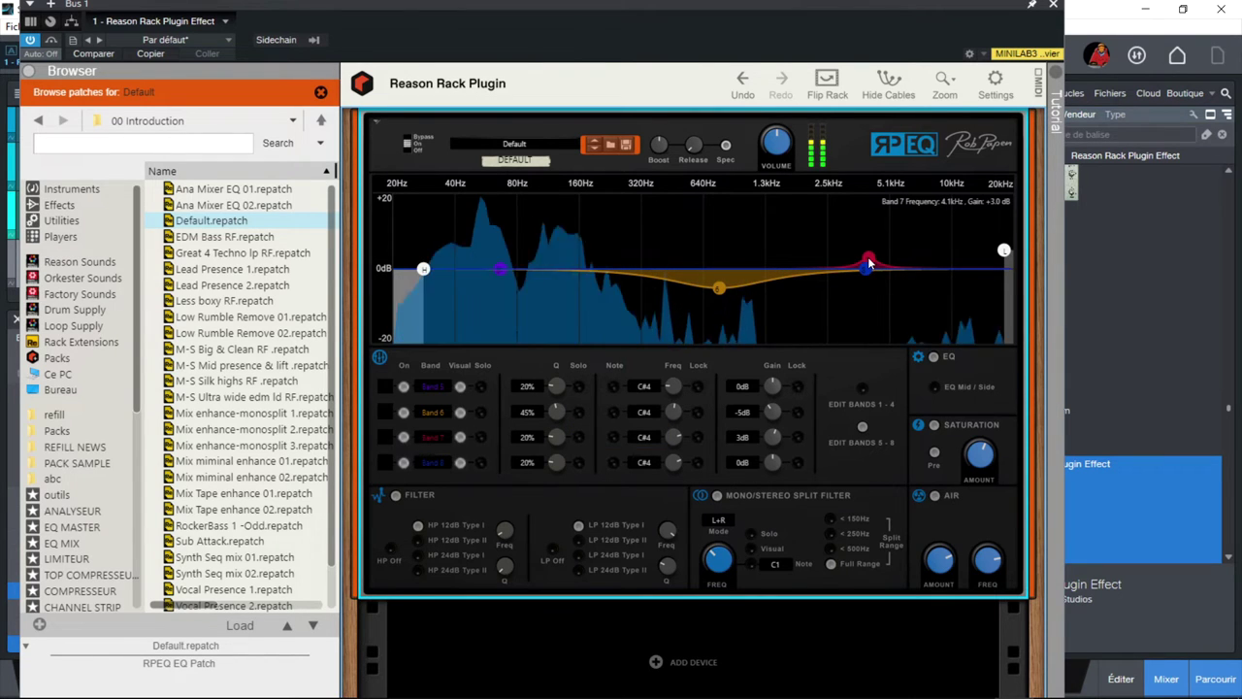
left_click_drag(554, 437, 554, 424)
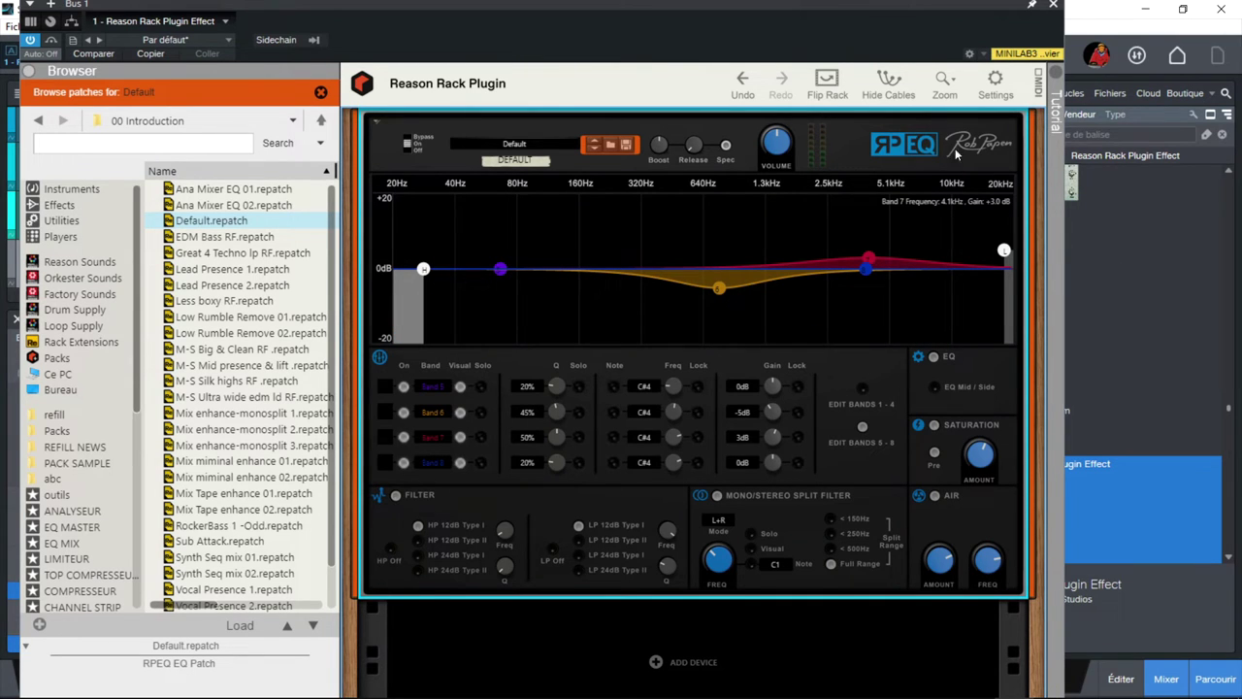
Step: Add an Audiomatic Retro Transformer below the RPEQ, raise its Transform to about 98% and close the bus effect window
left_click(57, 206)
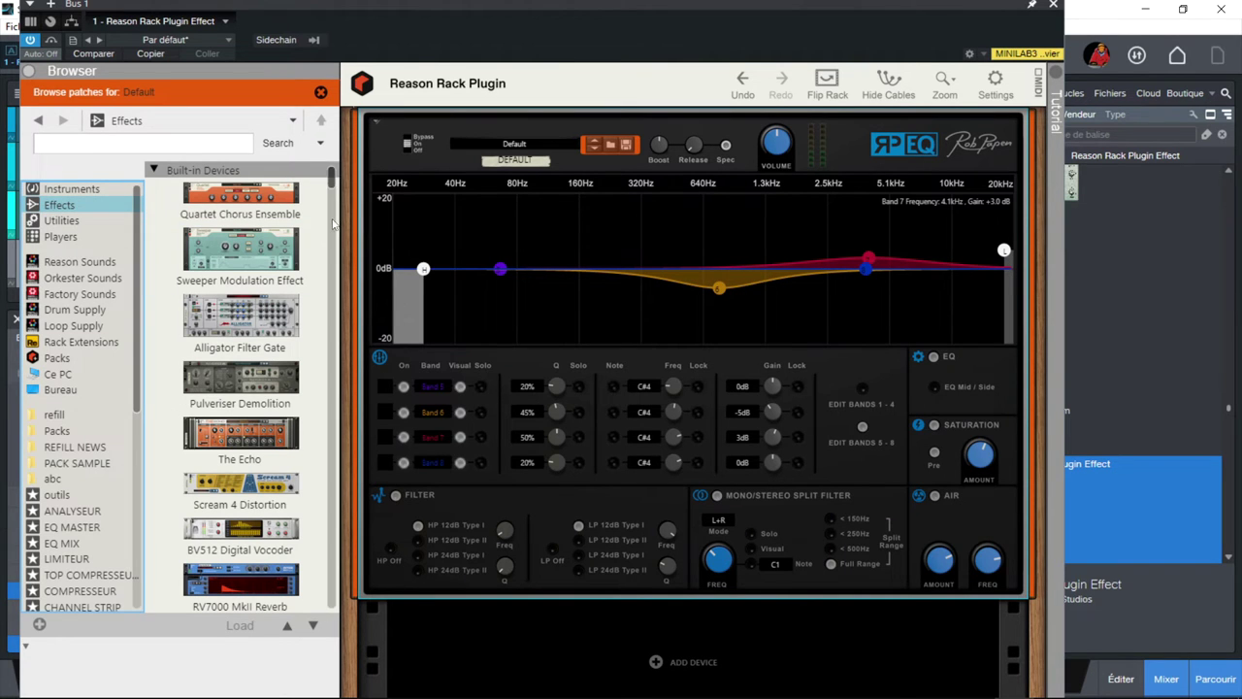
left_click_drag(332, 177, 331, 194)
mouse_move(233, 398)
left_mouse_down()
mouse_move(450, 518)
mouse_move(511, 667)
left_mouse_up()
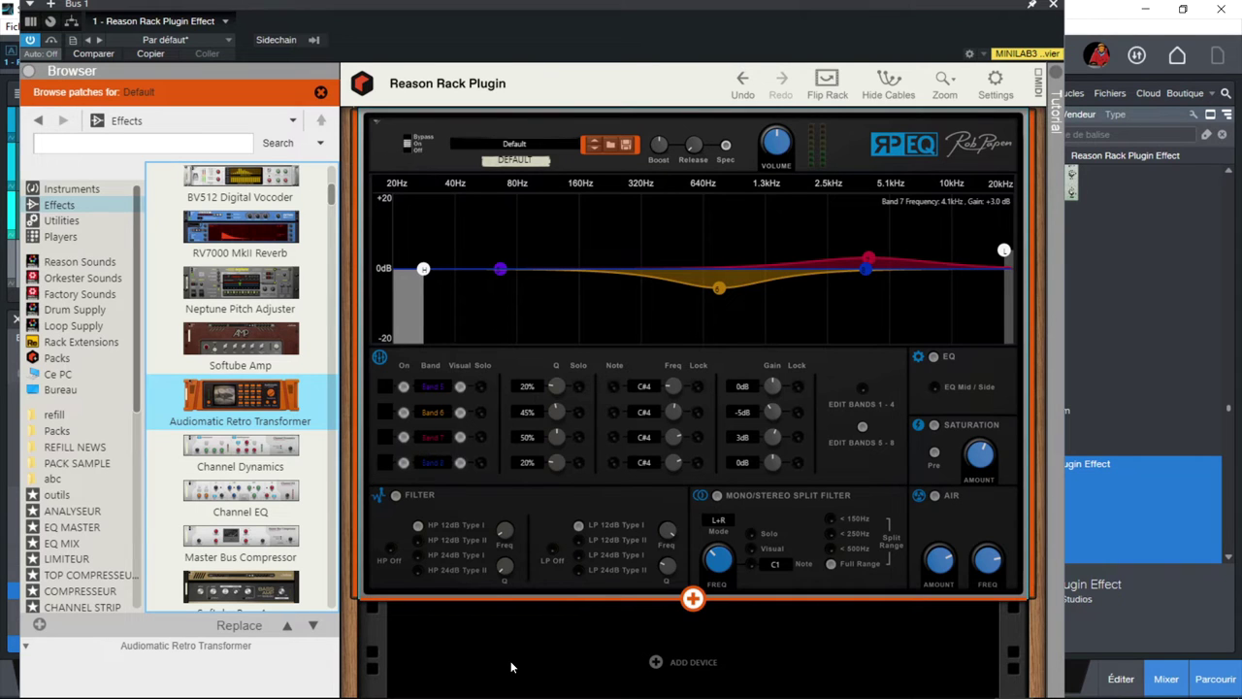
left_click_drag(511, 666, 511, 666)
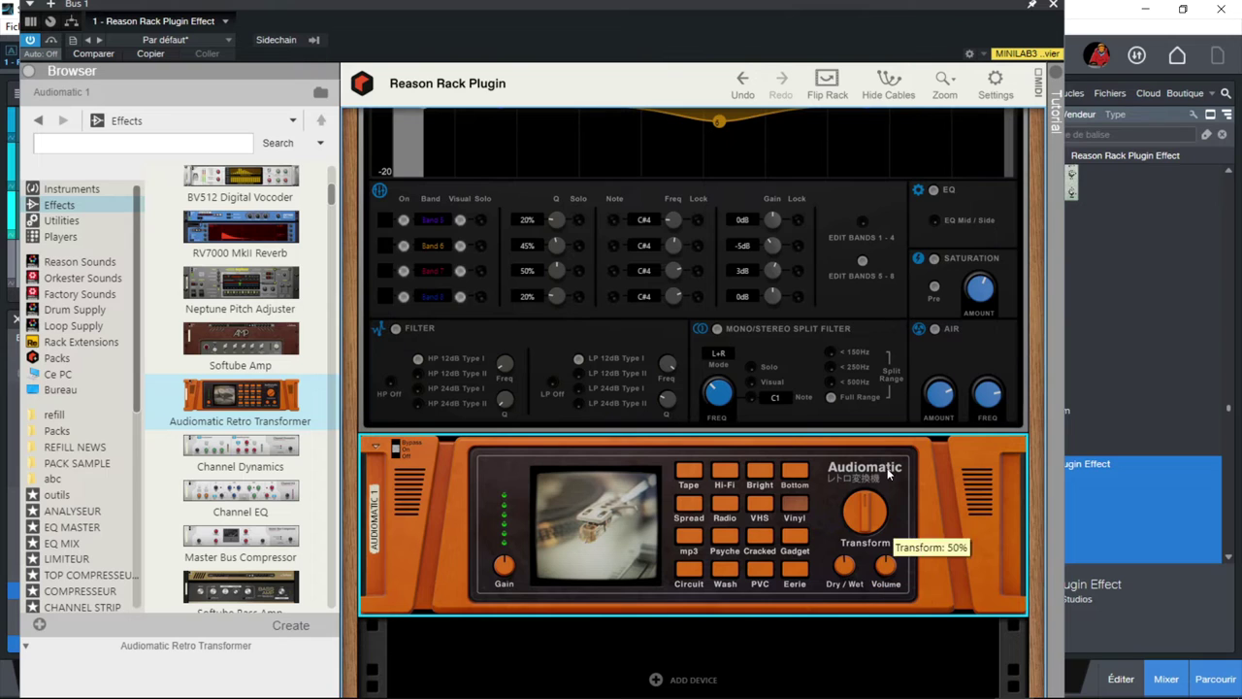
left_click_drag(864, 521, 873, 519)
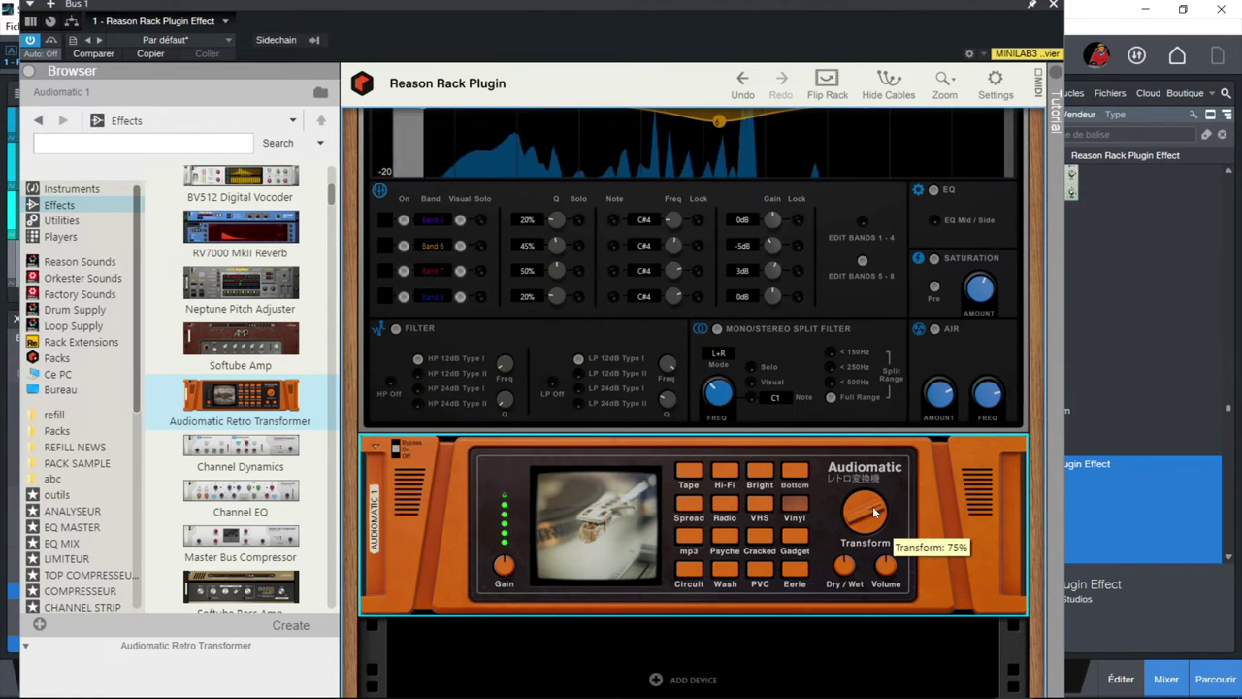
left_click_drag(873, 512, 876, 501)
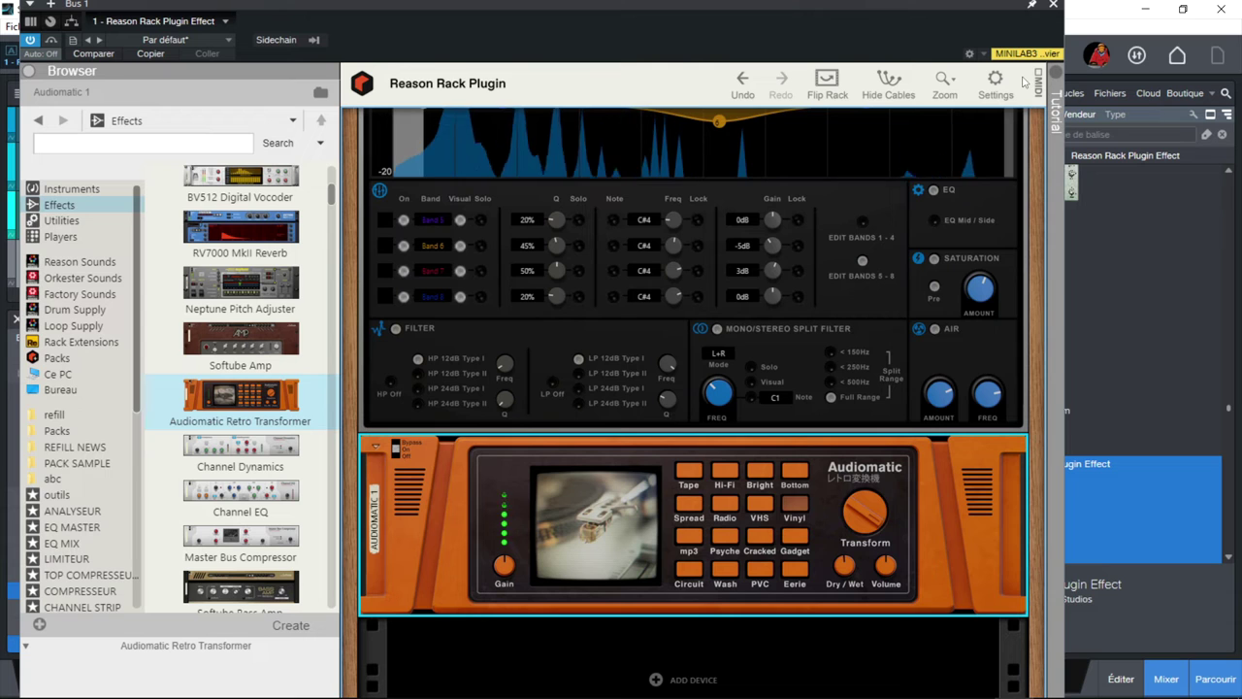
left_click(1053, 4)
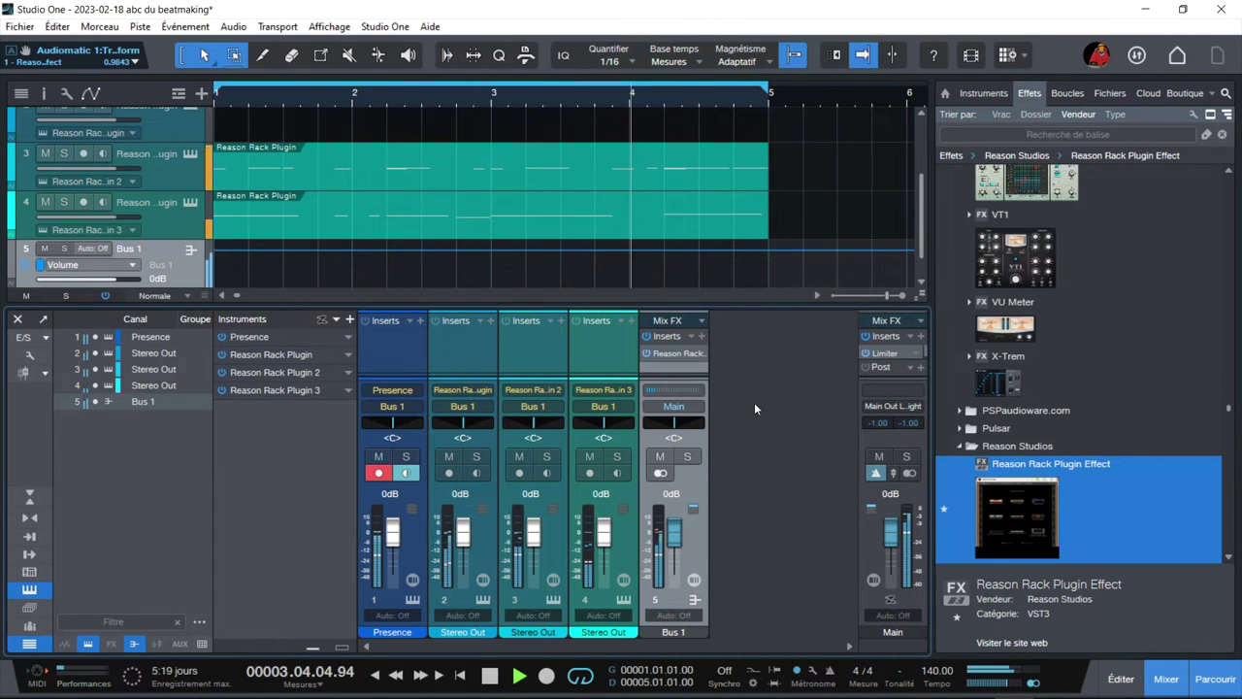
Step: Stop playback, insert a Reason Rack Plugin Effect on the Presence channel and add the British Equalizer Model A to its rack
key("space")
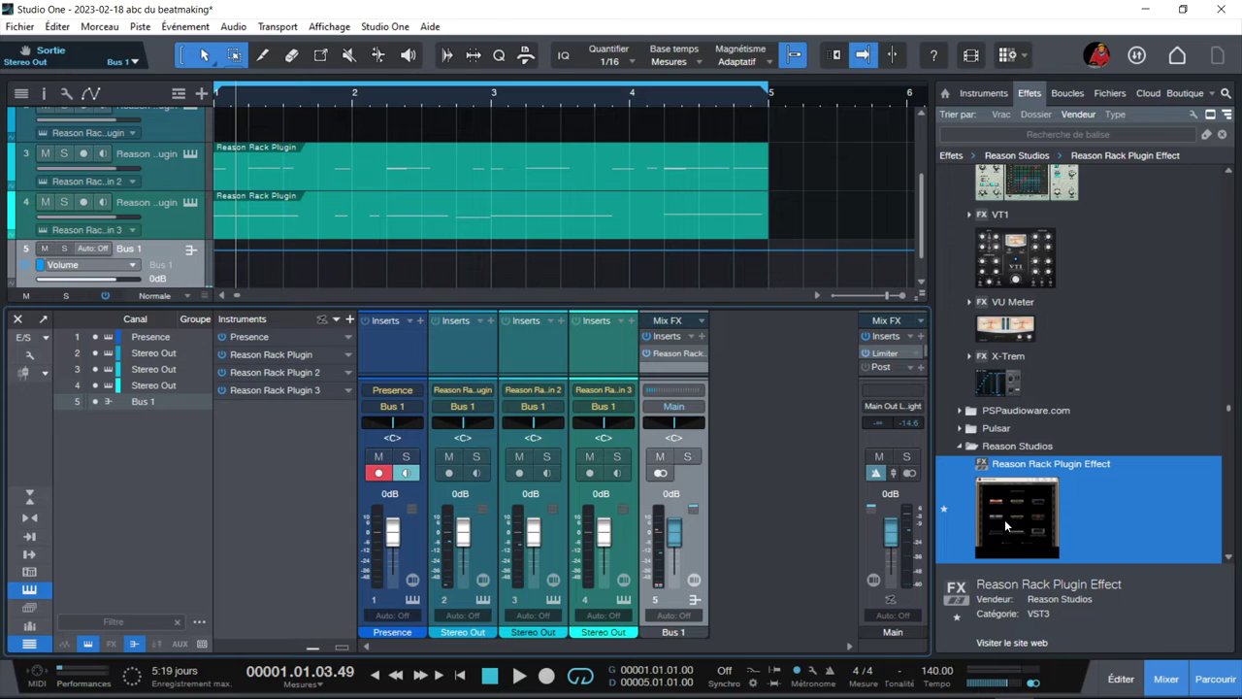
left_click_drag(1005, 525, 386, 352)
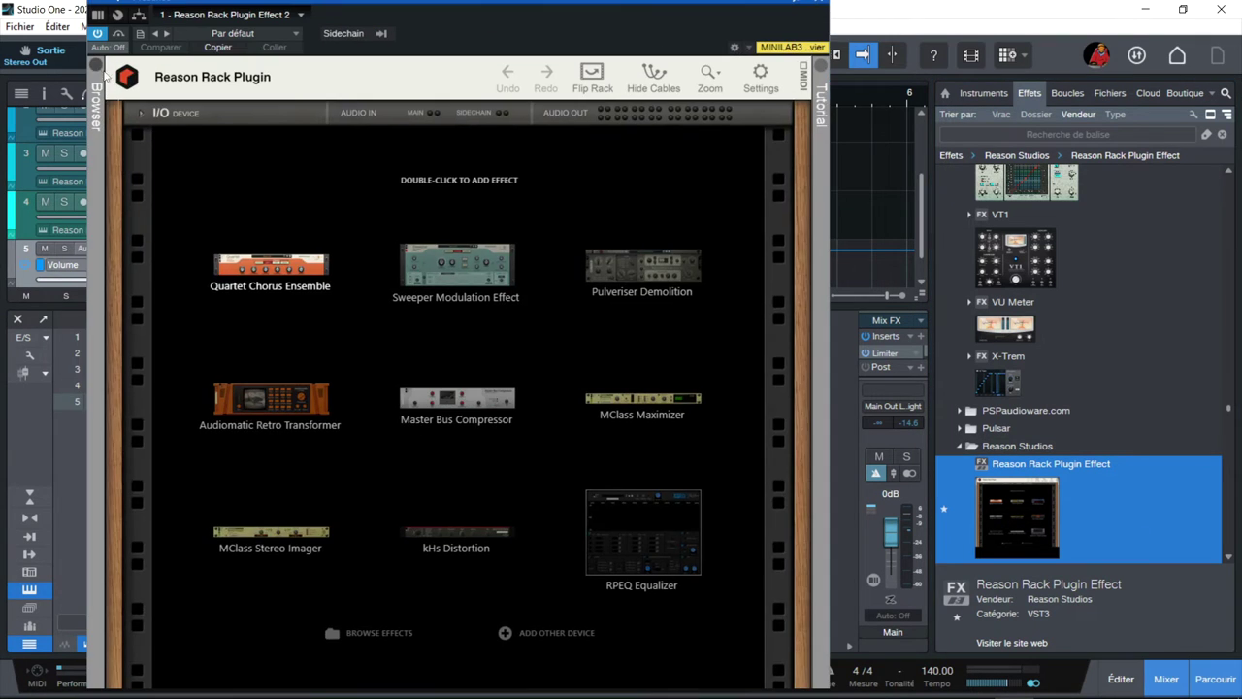
left_click(96, 65)
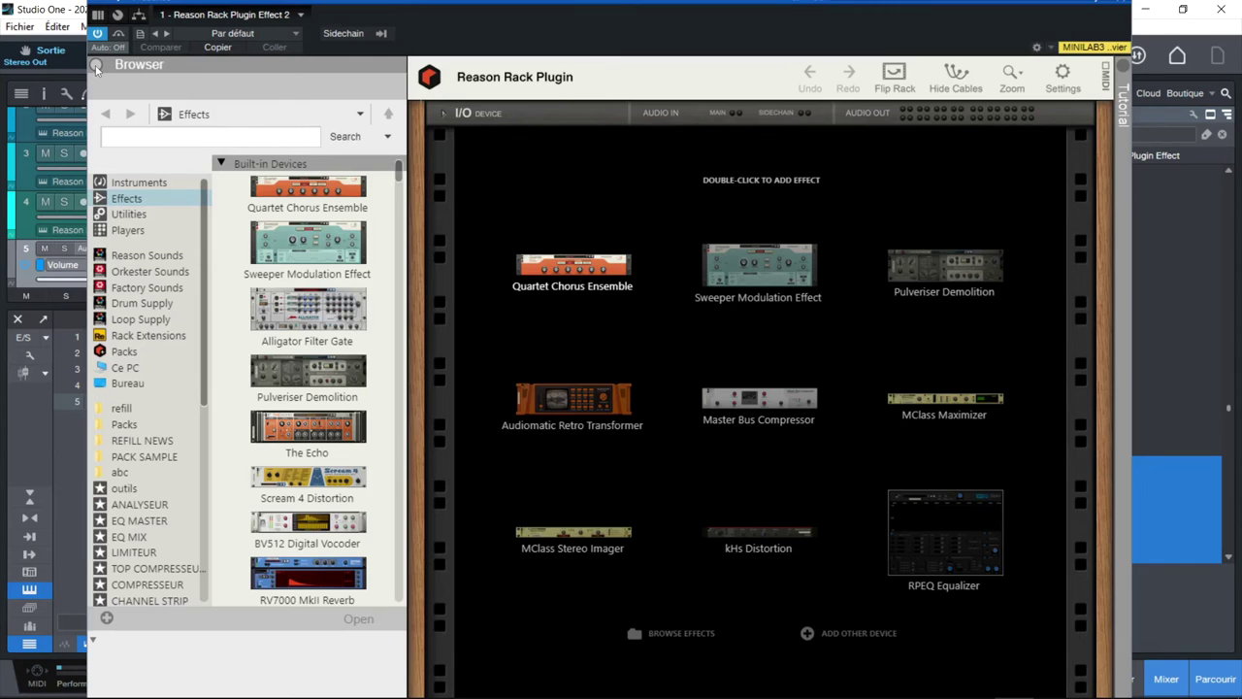
mouse_move(399, 174)
left_mouse_down()
mouse_move(427, 518)
mouse_move(411, 430)
mouse_move(811, 320)
mouse_move(790, 248)
left_mouse_up()
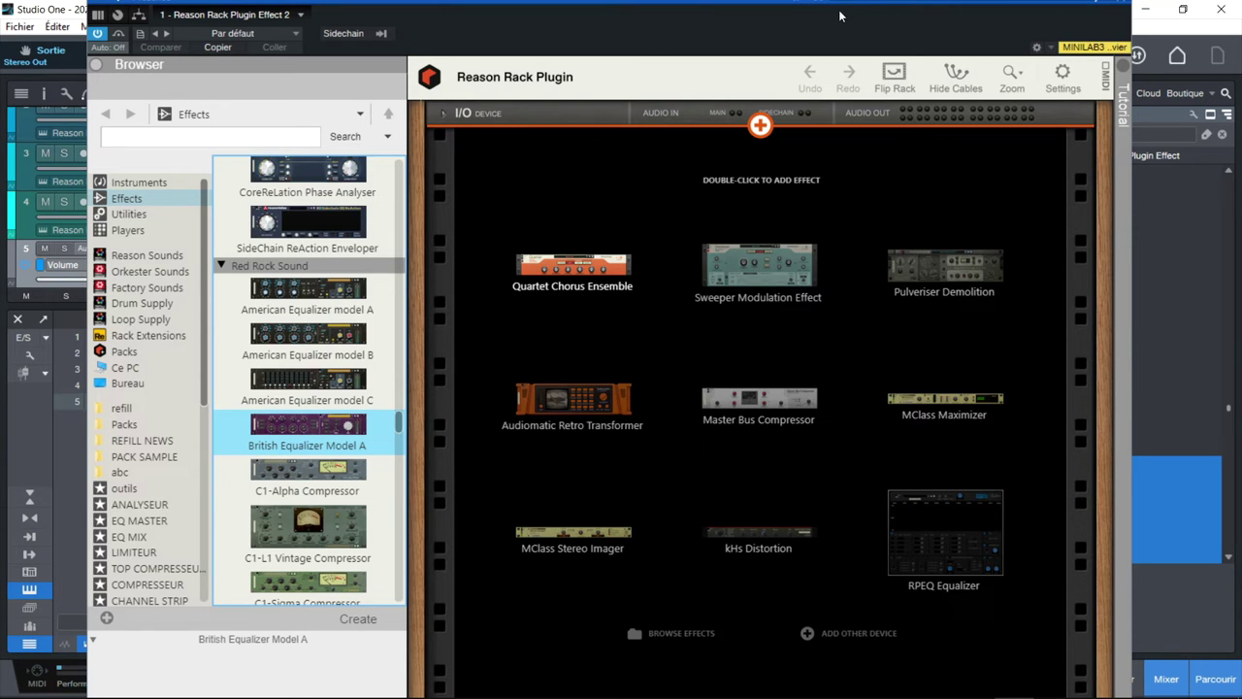
left_click_drag(838, 6, 1241, 9)
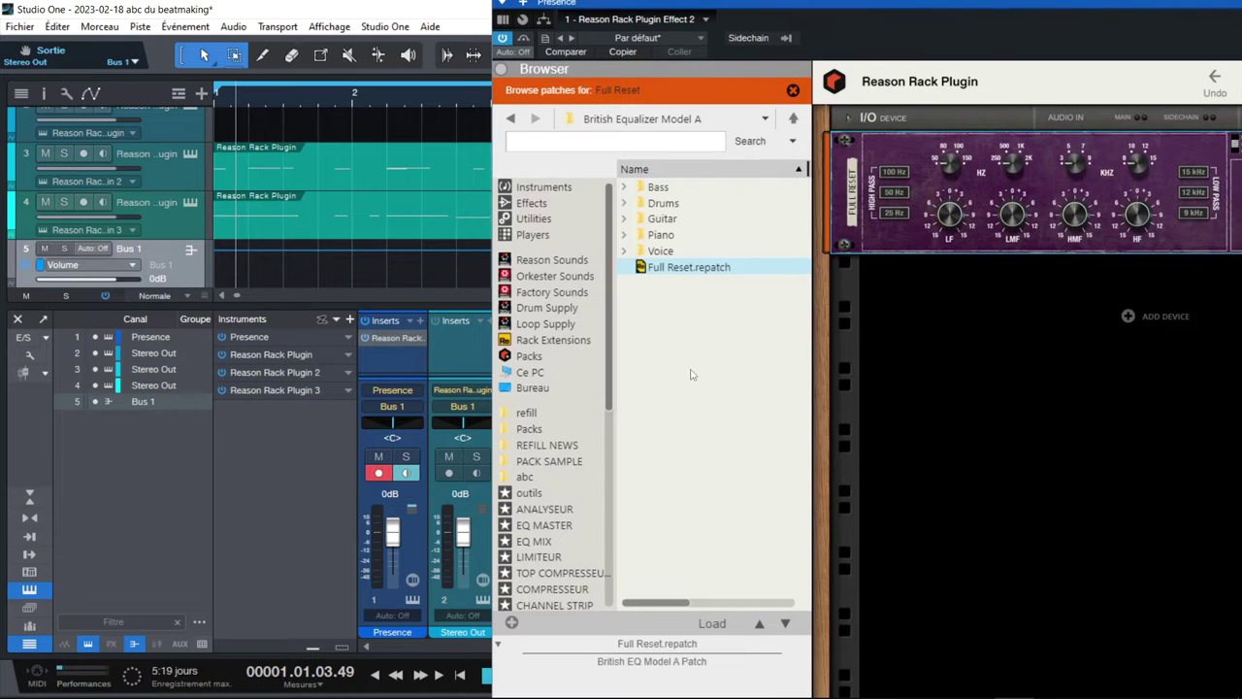
Step: Solo the Presence channel during playback and enable the British Equalizer's 25 Hz high-pass and 15 kHz low-pass filters
left_click(406, 460)
key("space")
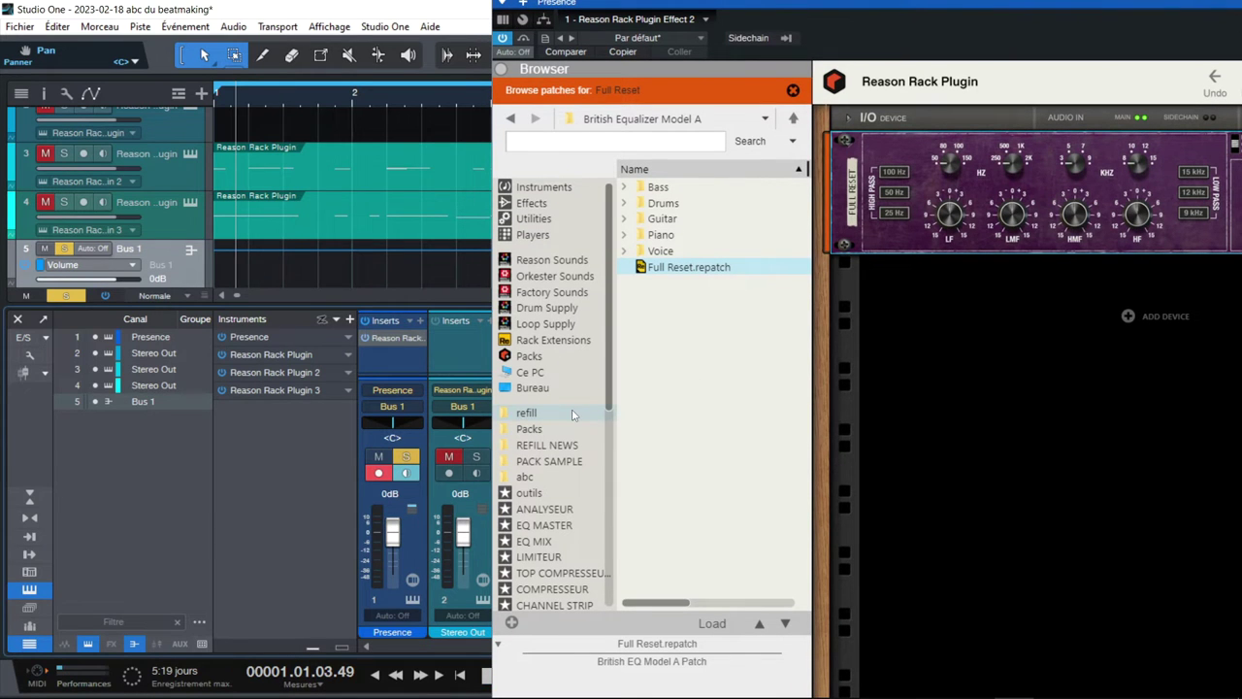
left_click_drag(1130, 6, 689, 21)
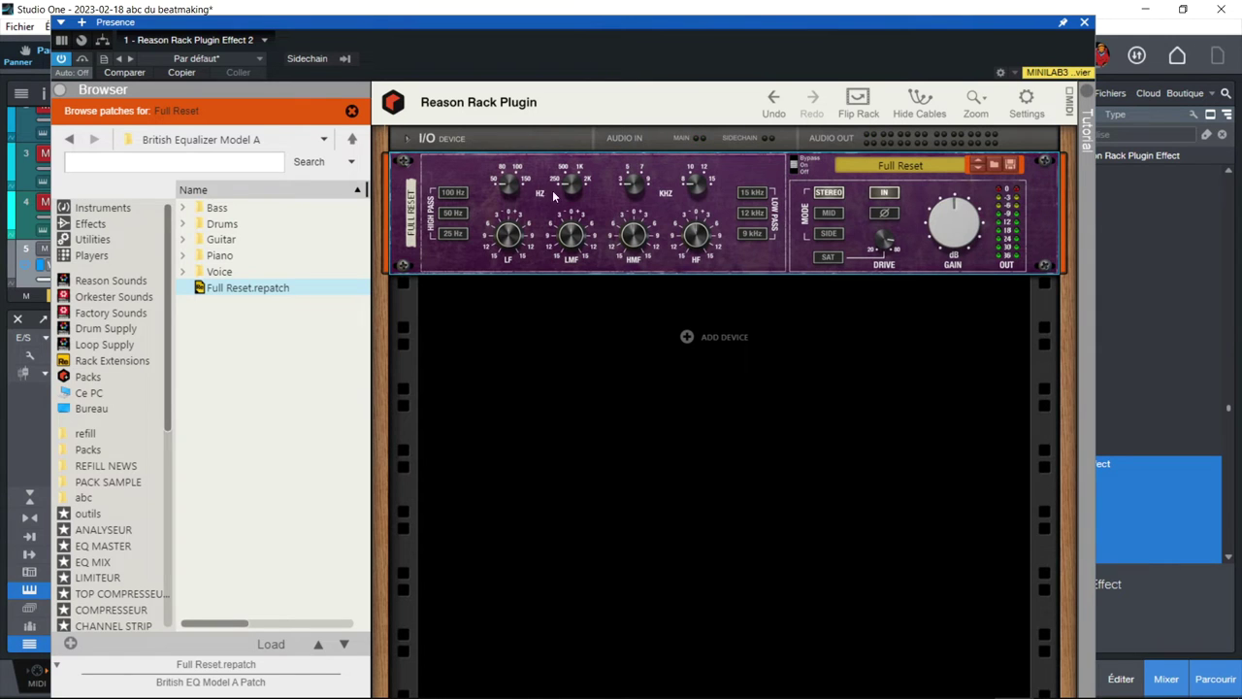
left_click(452, 238)
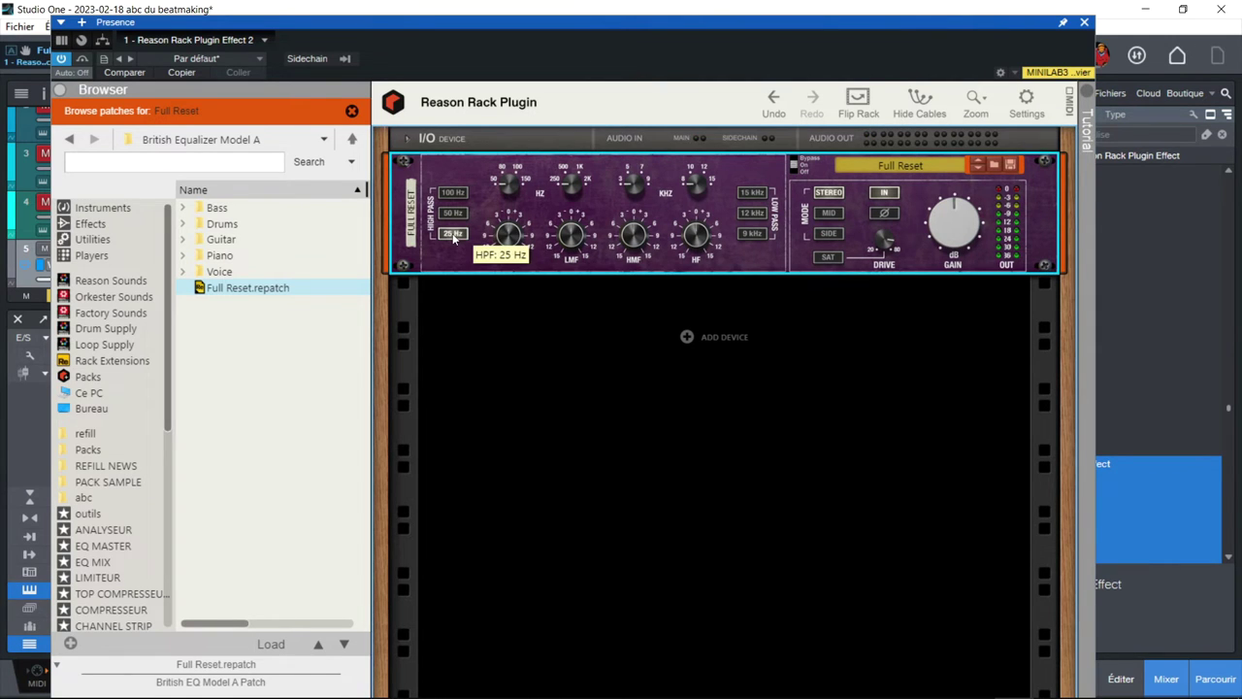
left_click(767, 193)
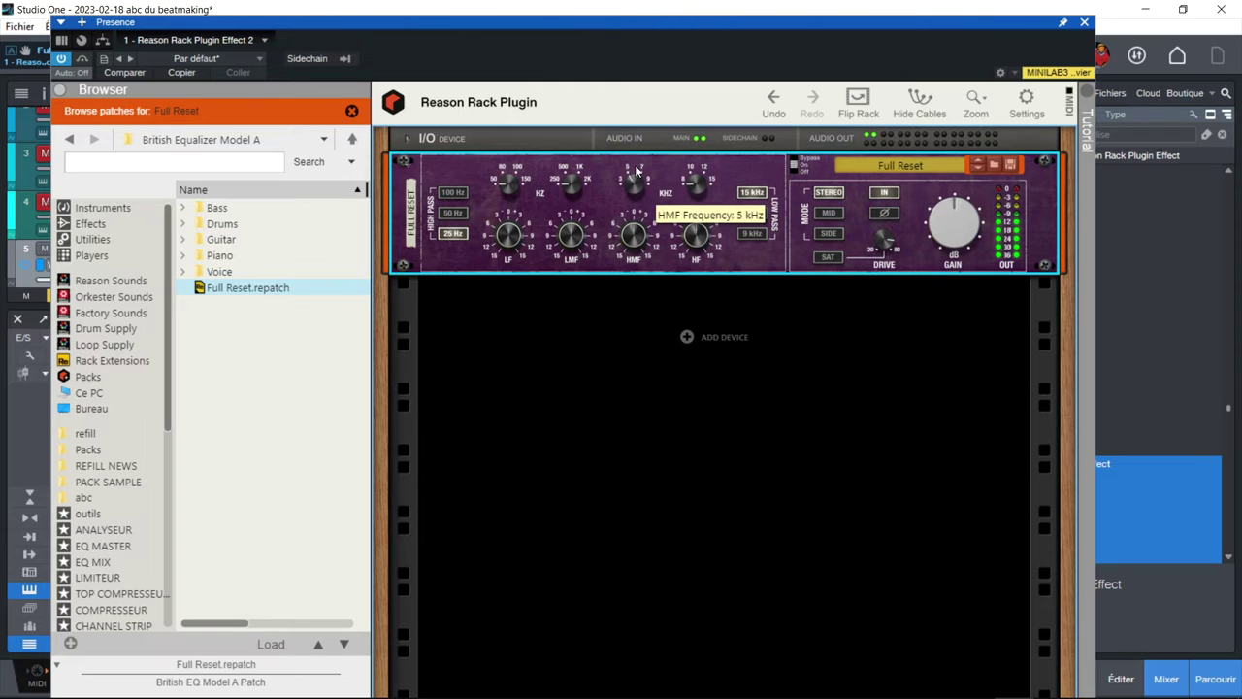
Step: Shape the British Equalizer's LMF, HMF and HF bands, and enable SAT with the Drive adjusted
left_click_drag(634, 238, 631, 226)
mouse_move(644, 237)
left_mouse_down()
mouse_move(640, 287)
mouse_move(636, 250)
left_mouse_up()
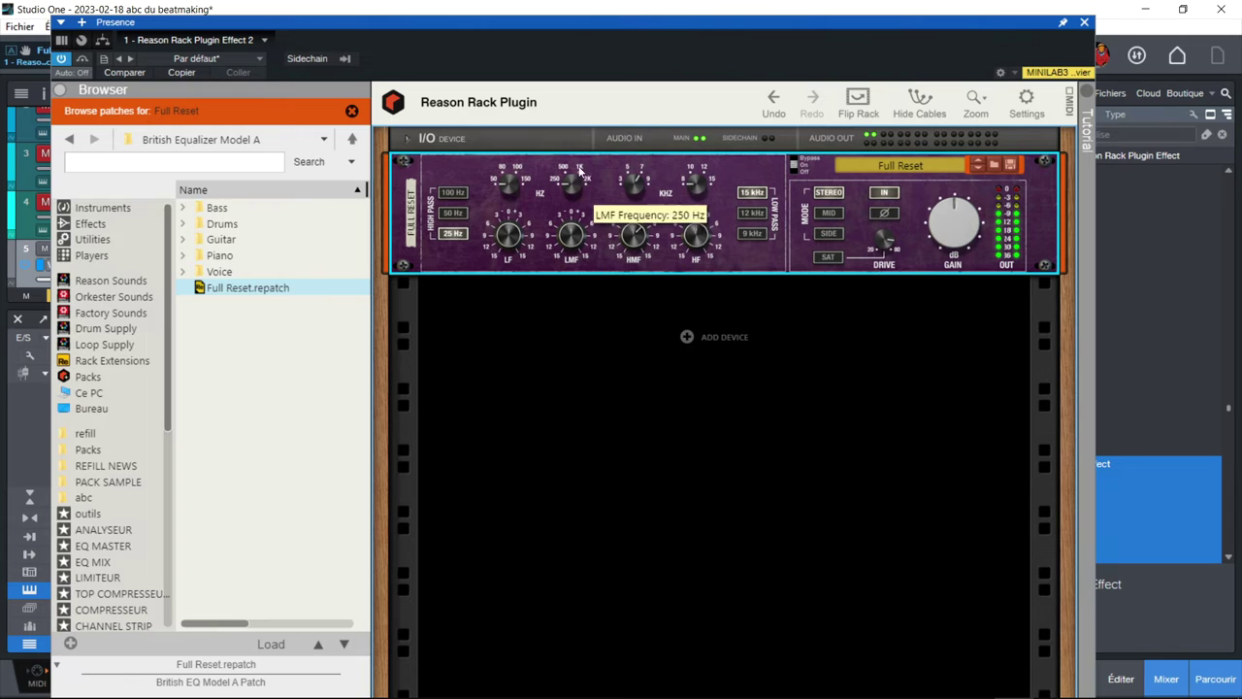
left_click_drag(576, 190, 580, 155)
mouse_move(572, 238)
left_mouse_down()
mouse_move(563, 286)
mouse_move(563, 241)
left_mouse_up()
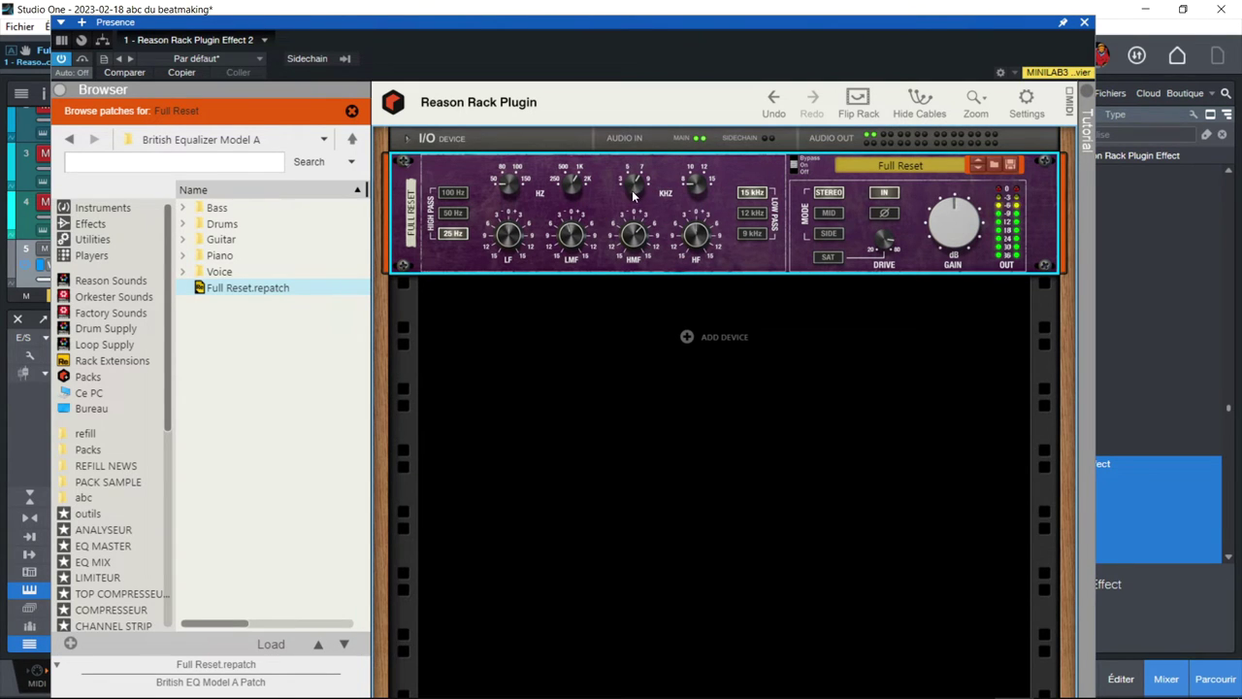
left_click_drag(631, 246, 630, 244)
left_click_drag(694, 239, 694, 235)
left_click_drag(876, 247, 880, 251)
Step: Find the Synapse Ninety Vintage Phaser among the effects and add it below the British Equalizer
left_click(89, 224)
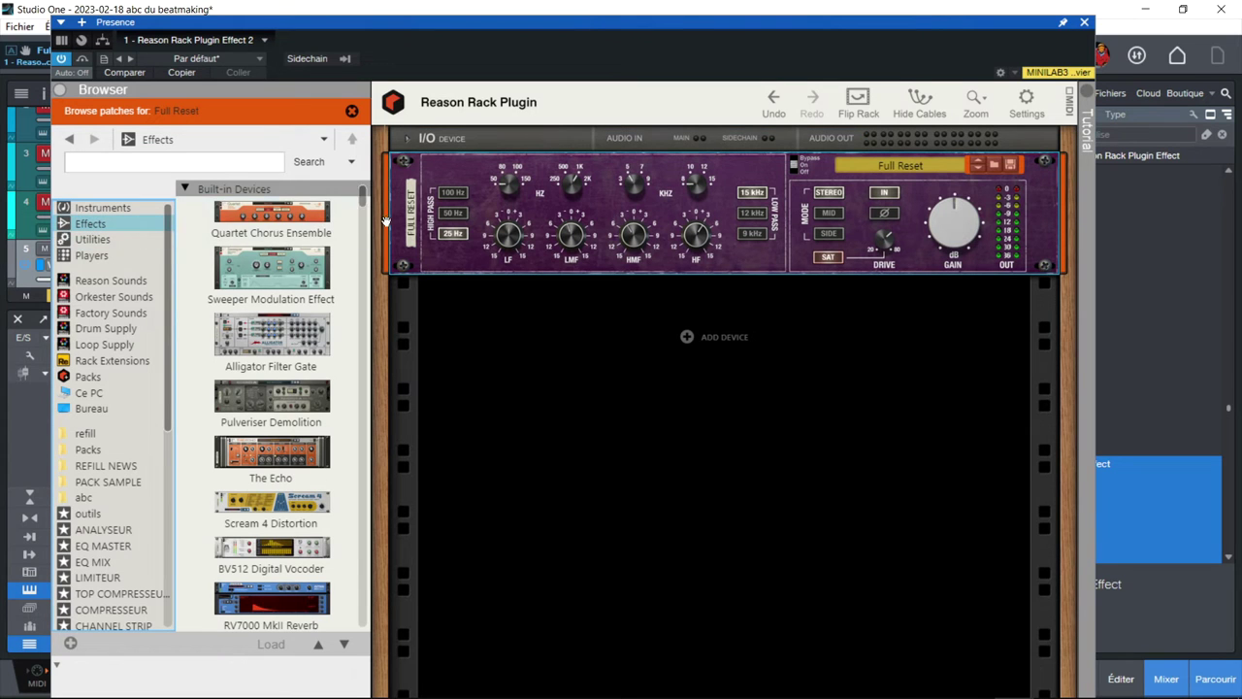
left_click_drag(357, 202, 368, 572)
scroll(367, 567, "up", 1)
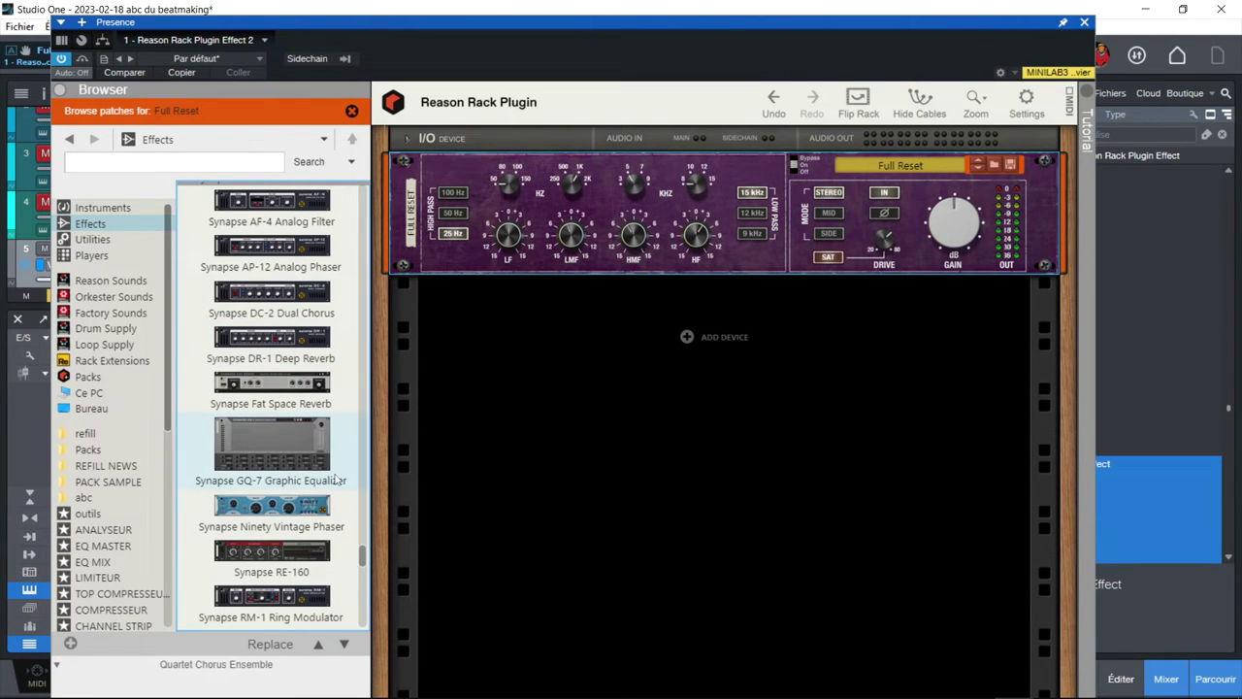
mouse_move(288, 524)
left_mouse_down()
mouse_move(721, 402)
mouse_move(707, 388)
mouse_move(723, 405)
left_mouse_up()
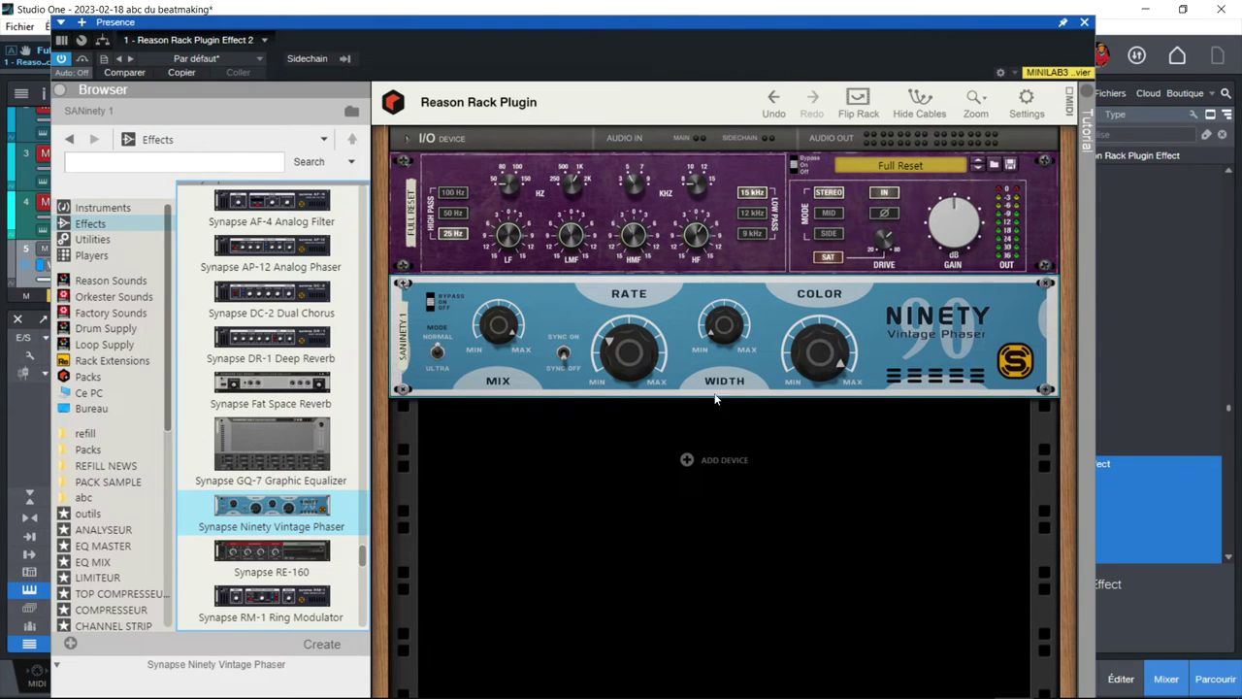
Step: Reduce the Ninety phaser's Mix to about halfway, adjust its Rate and Sync, and set Color to 84% and Width to 45%
left_click_drag(498, 326, 506, 352)
mouse_move(630, 367)
left_mouse_down()
mouse_move(632, 355)
mouse_move(629, 368)
left_mouse_up()
left_click(564, 352)
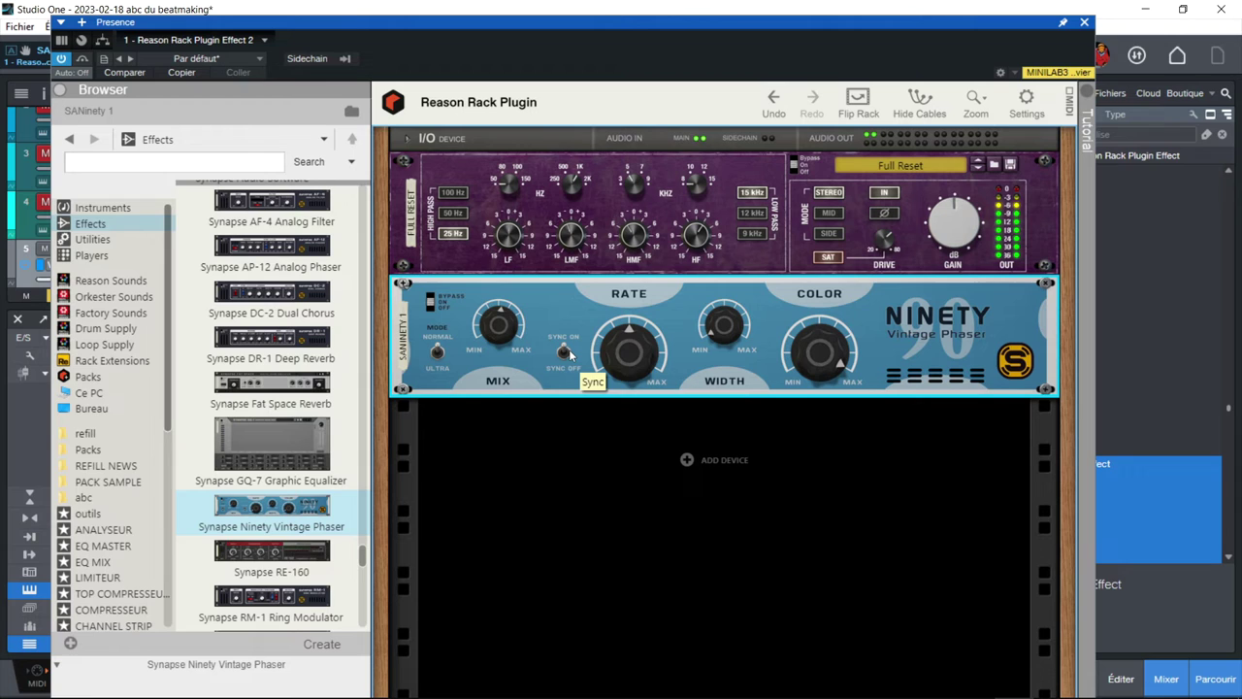
left_click_drag(635, 361, 634, 375)
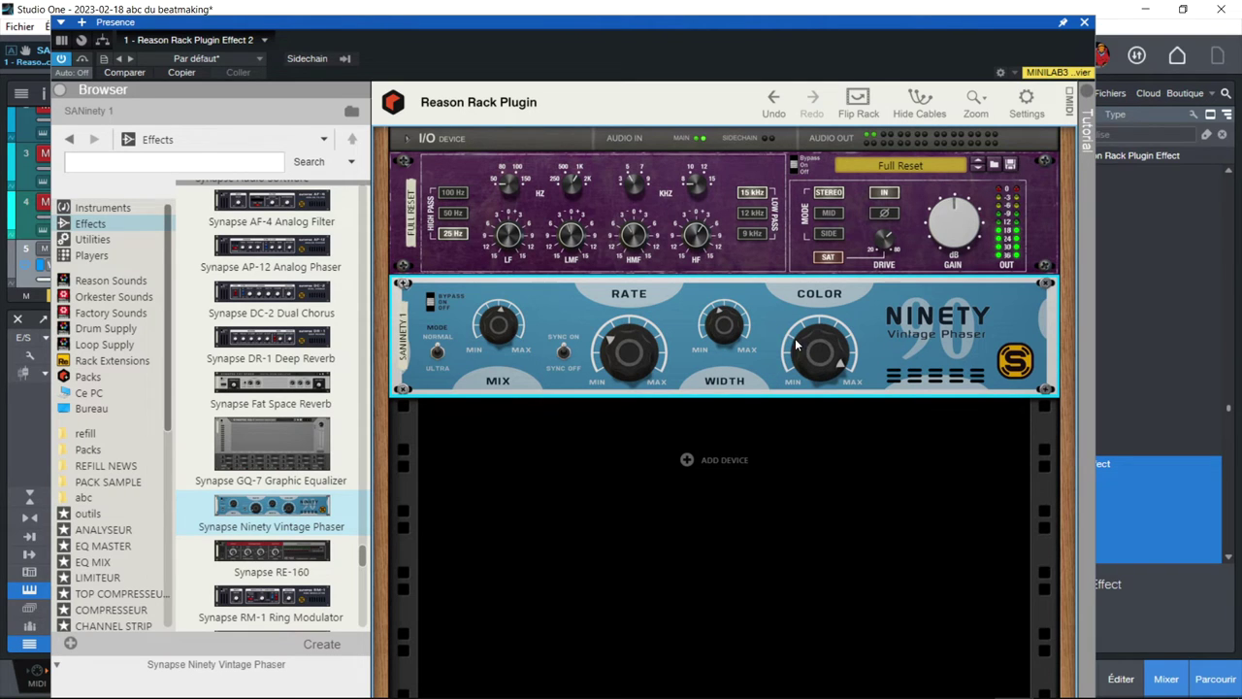
mouse_move(818, 356)
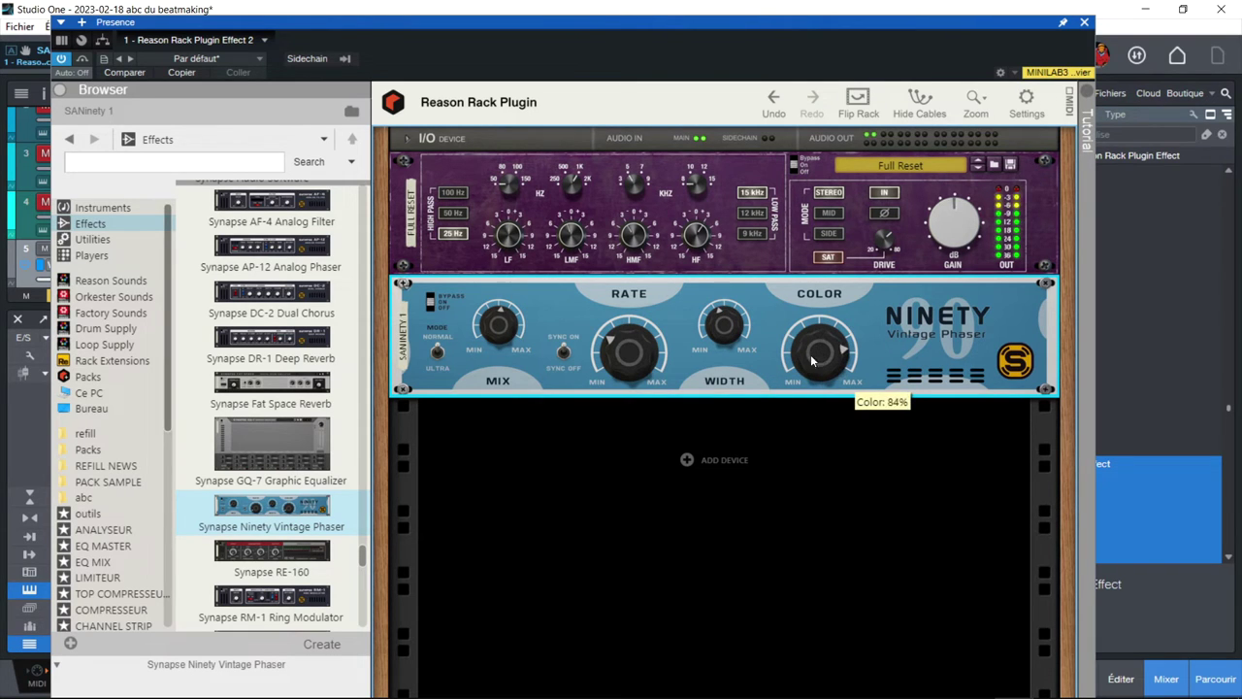
mouse_move(733, 333)
scroll(733, 333, "up", 1)
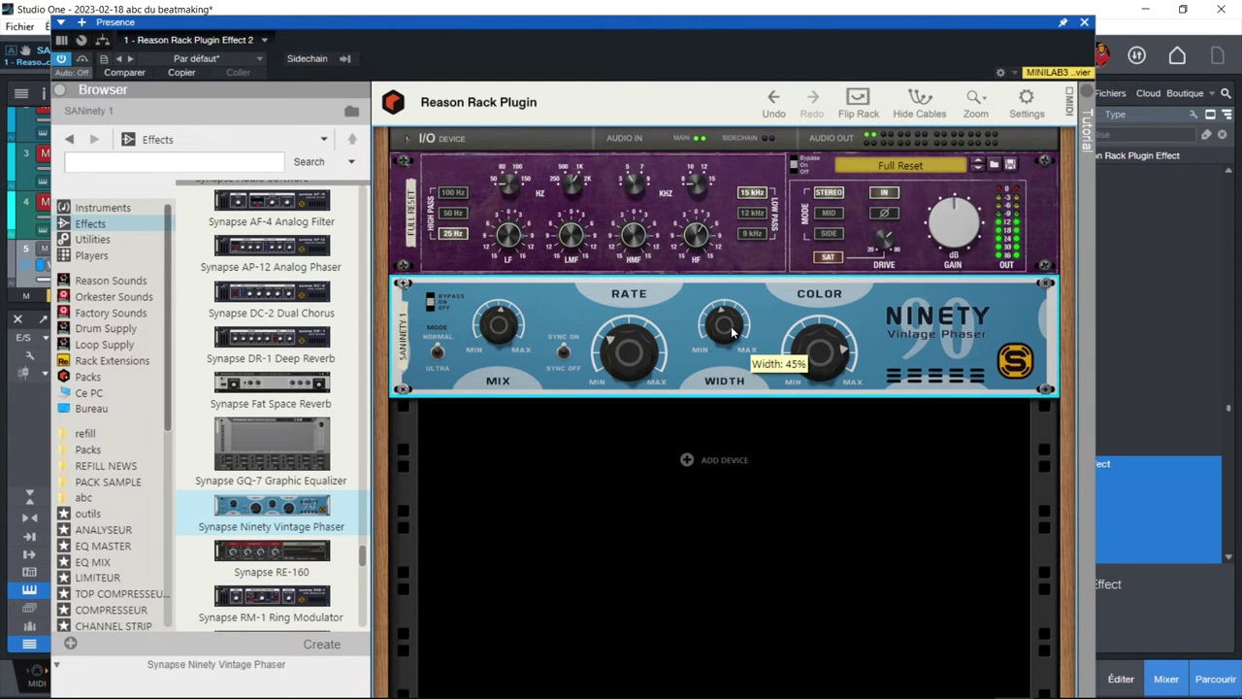
left_click(1083, 22)
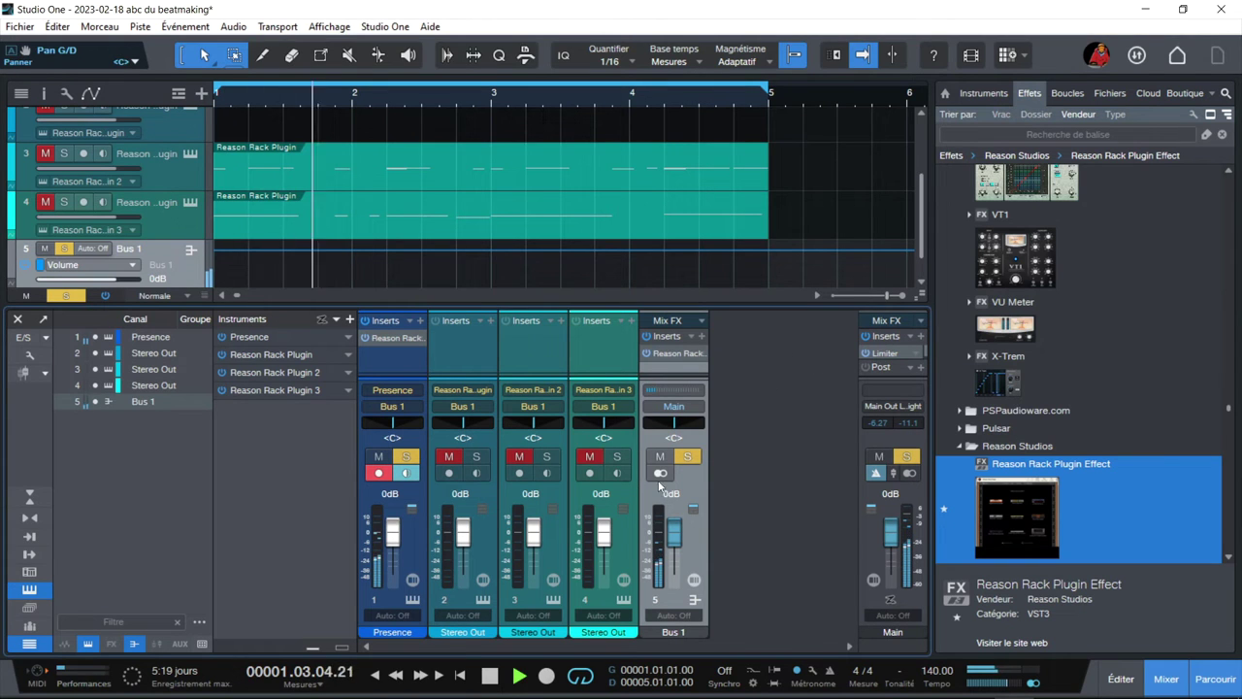
Step: Clear the current solo, audition the Reason Rack Plugin 2 channel soloed, and stop playback
left_click(687, 456)
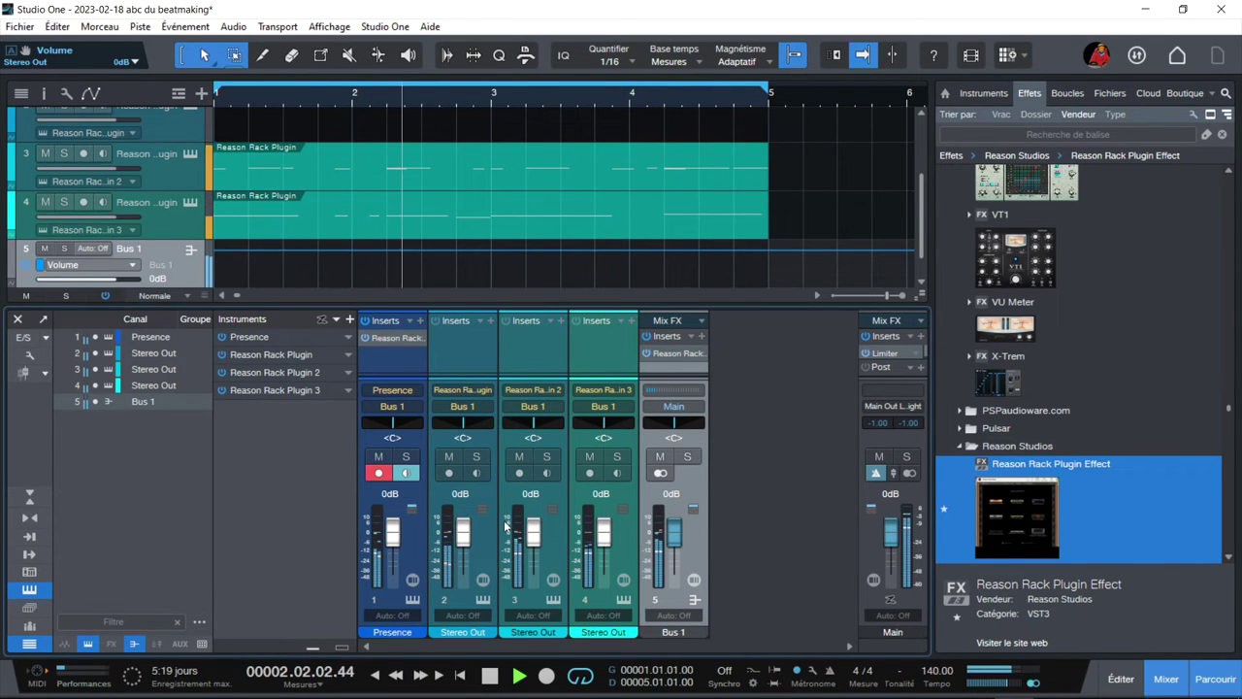
left_click(546, 457)
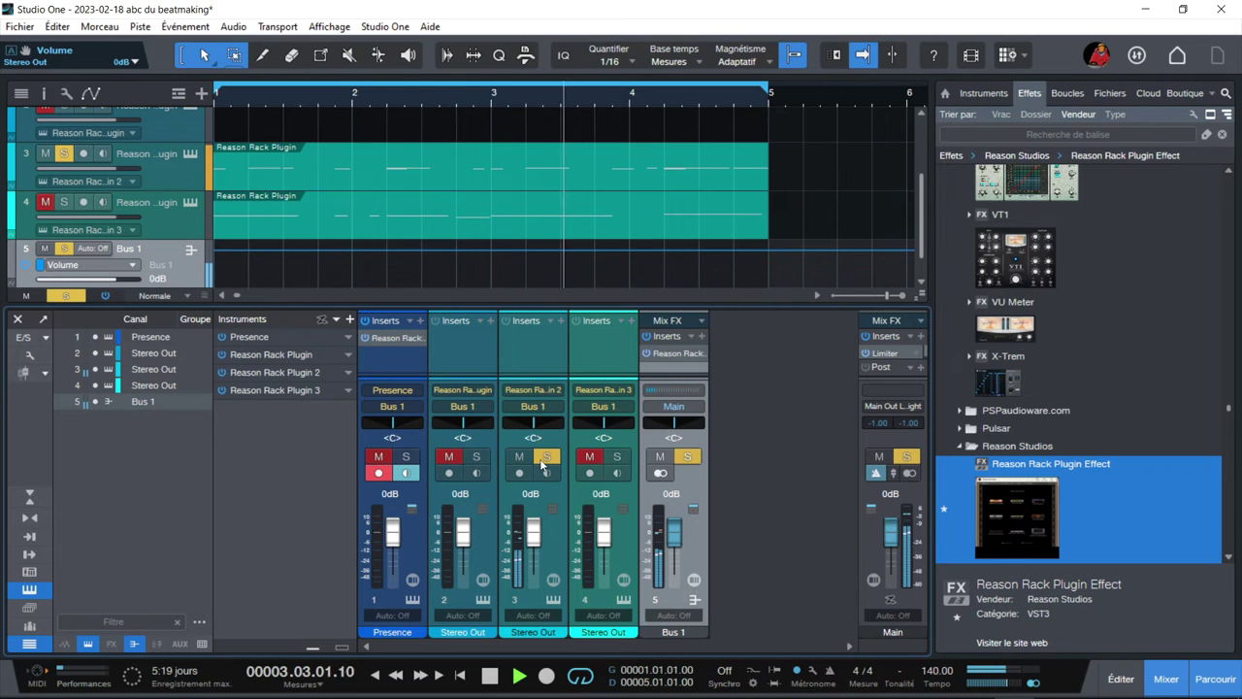
key("space")
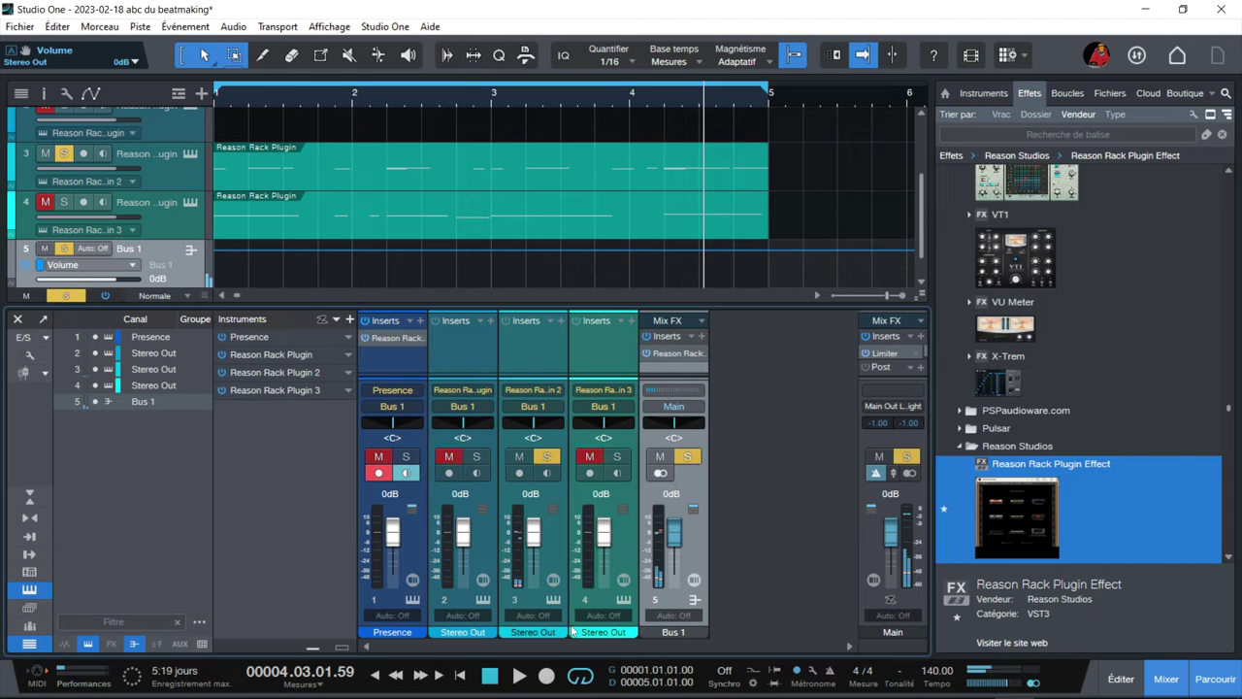
Step: Open the Reason Rack Plugin 2 instrument and set the Amp Gain of Mimic slot 4, the crash sample, to -2.0 dB
left_click(554, 601)
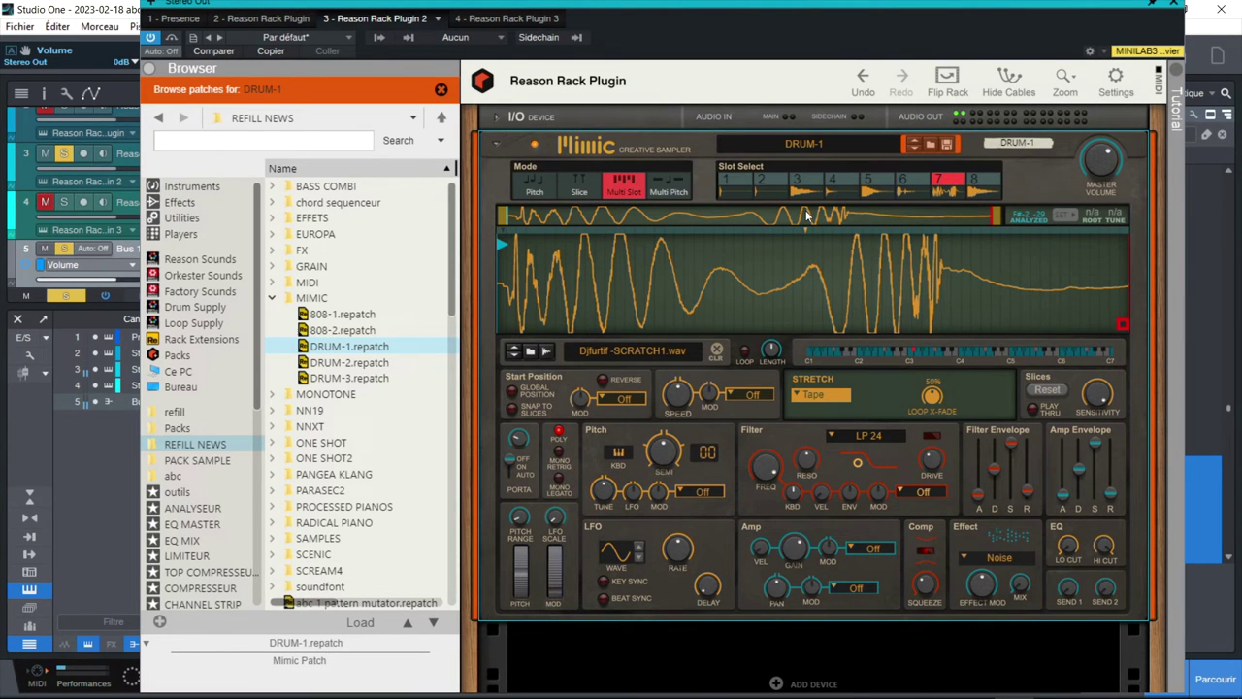
left_click(828, 185)
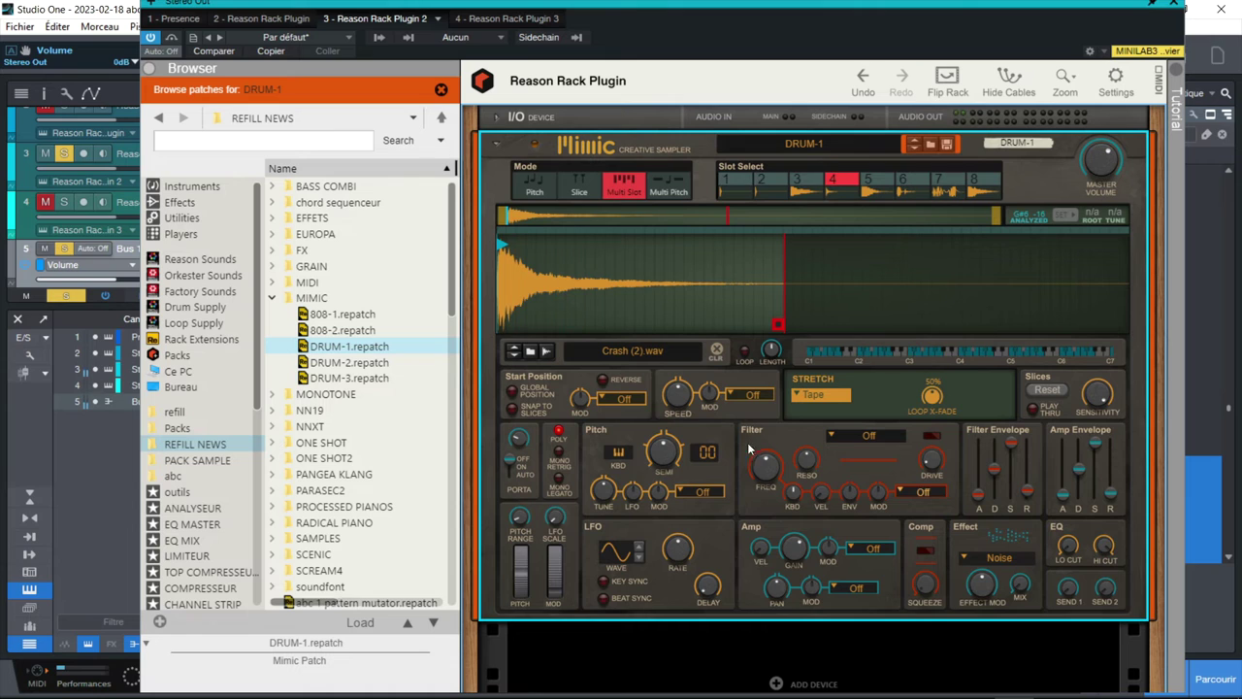
mouse_move(801, 559)
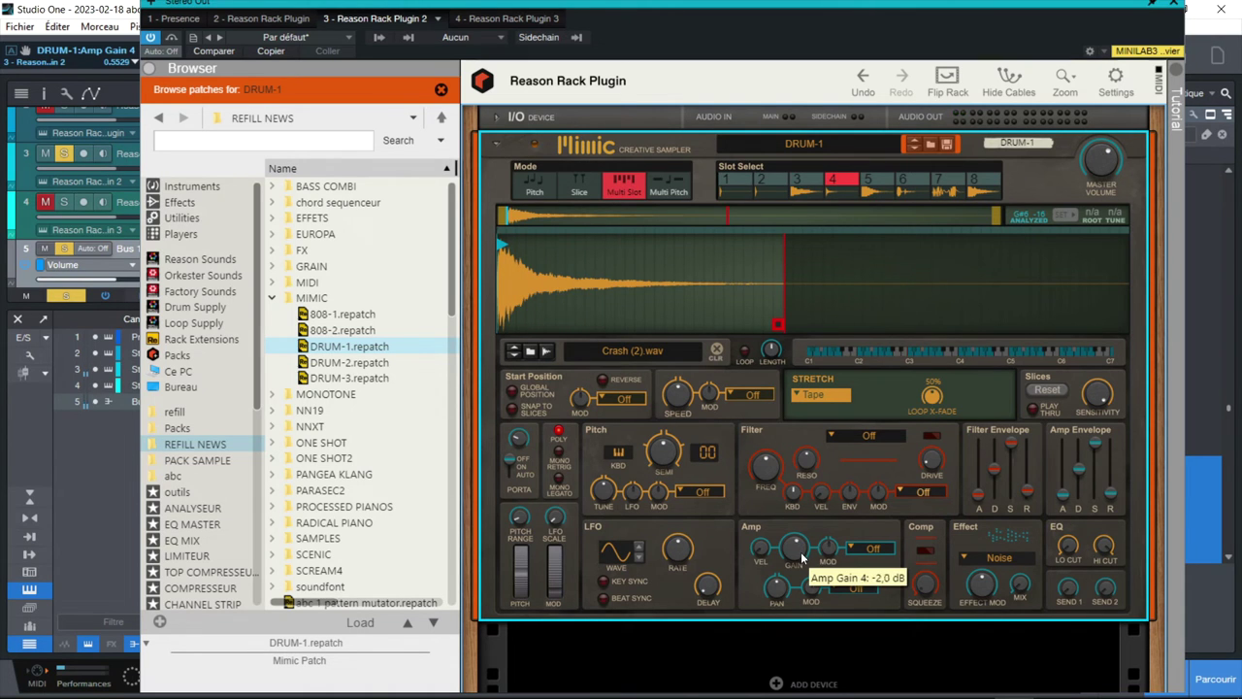
Step: Find Inphonik's RX950 Classic AD/DA Converter among the effects and add it below the Mimic sampler
scroll(801, 559, "down", 3)
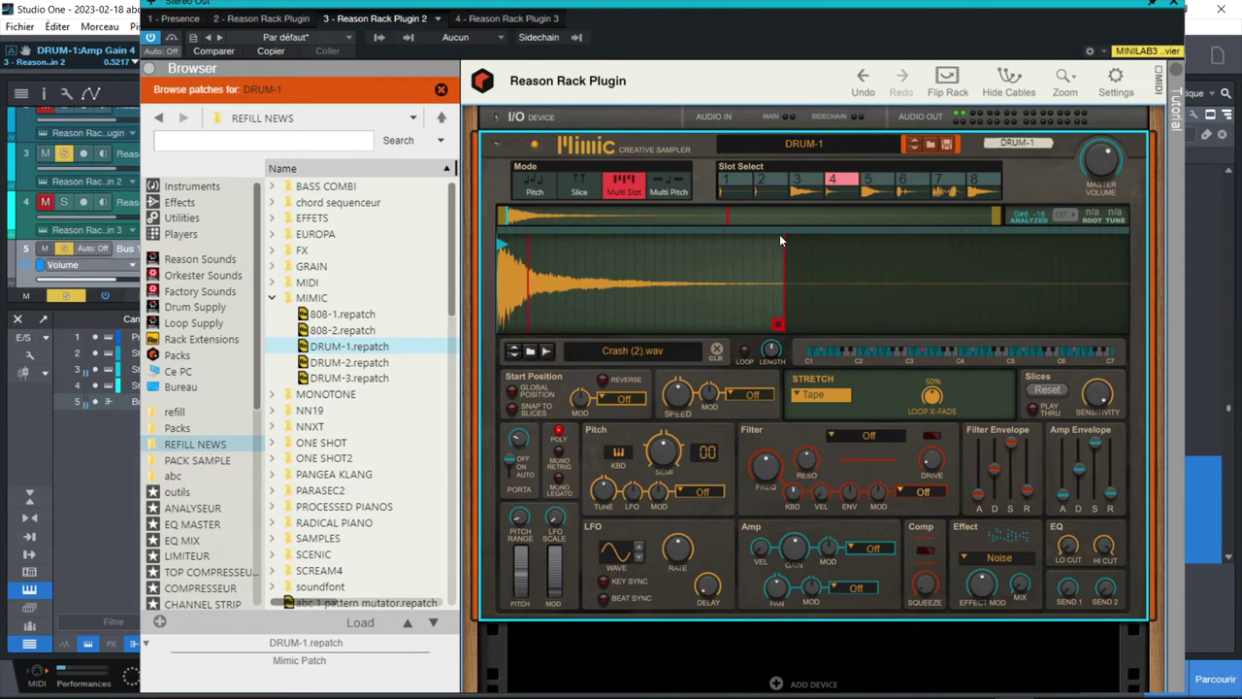
left_click(180, 202)
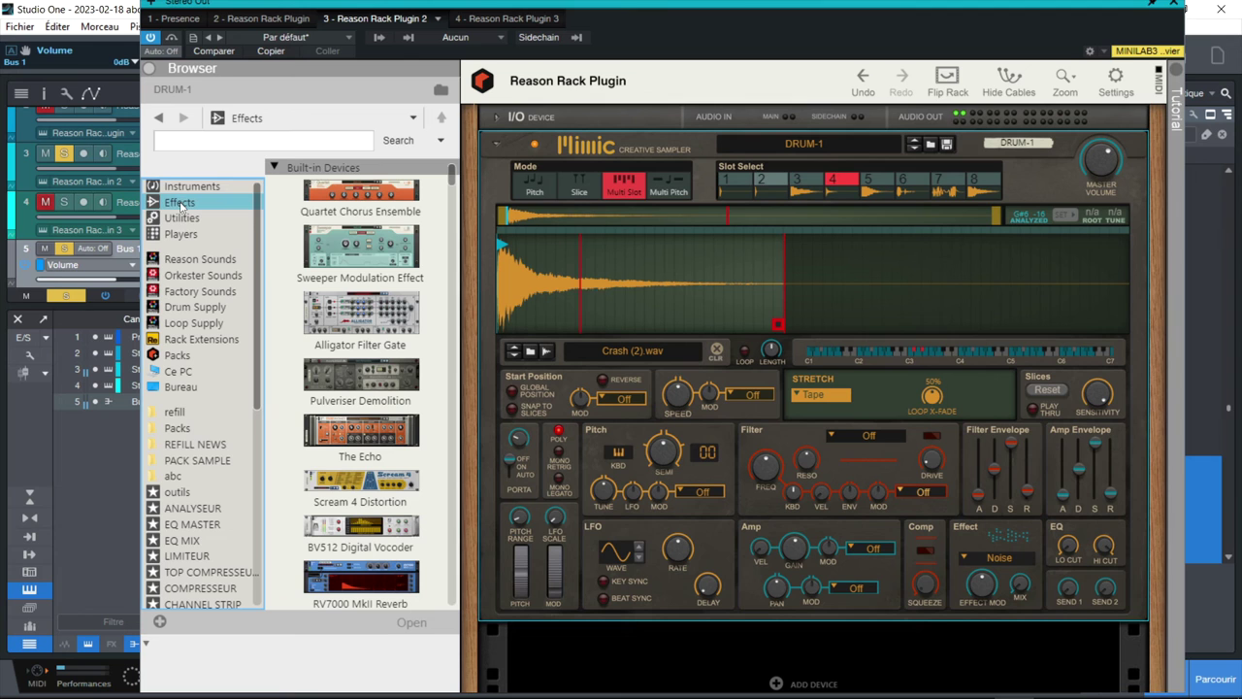
left_click_drag(451, 174, 452, 315)
left_click_drag(388, 355, 762, 670)
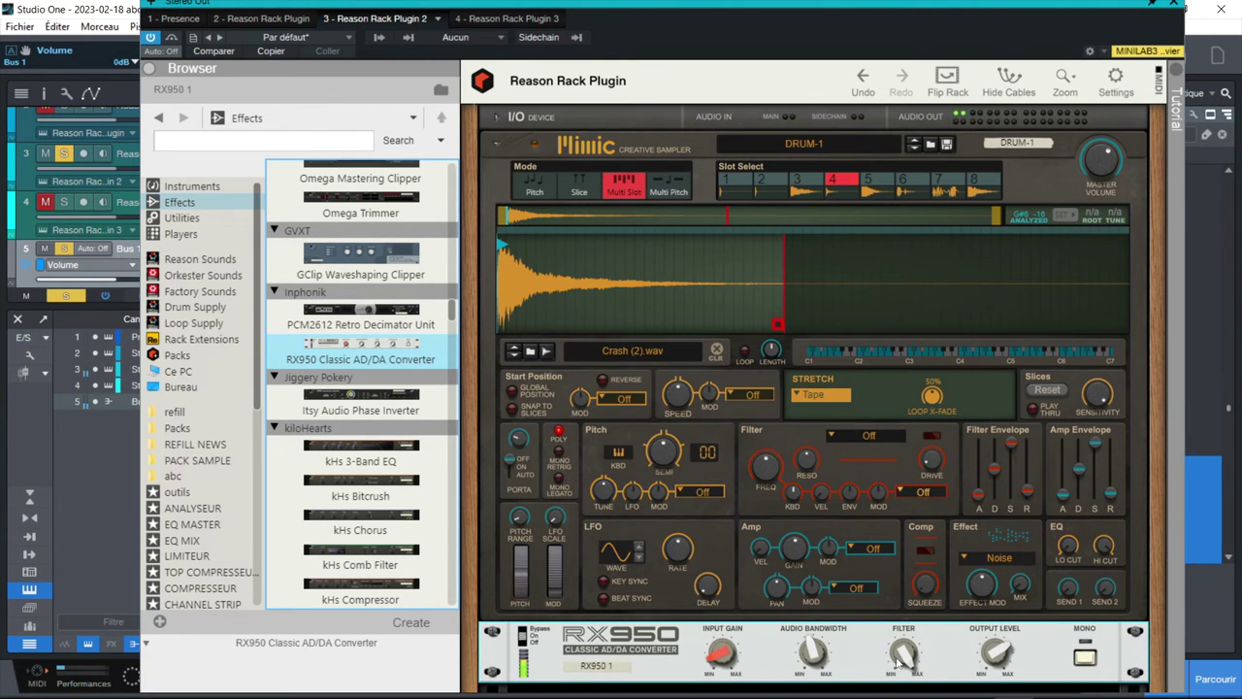
Step: Set the RX950's Filter frequency to 71 and adjust its Audio Bandwidth, Output Level and Input Gain
mouse_move(900, 660)
left_mouse_down()
mouse_move(899, 688)
mouse_move(896, 668)
left_mouse_up()
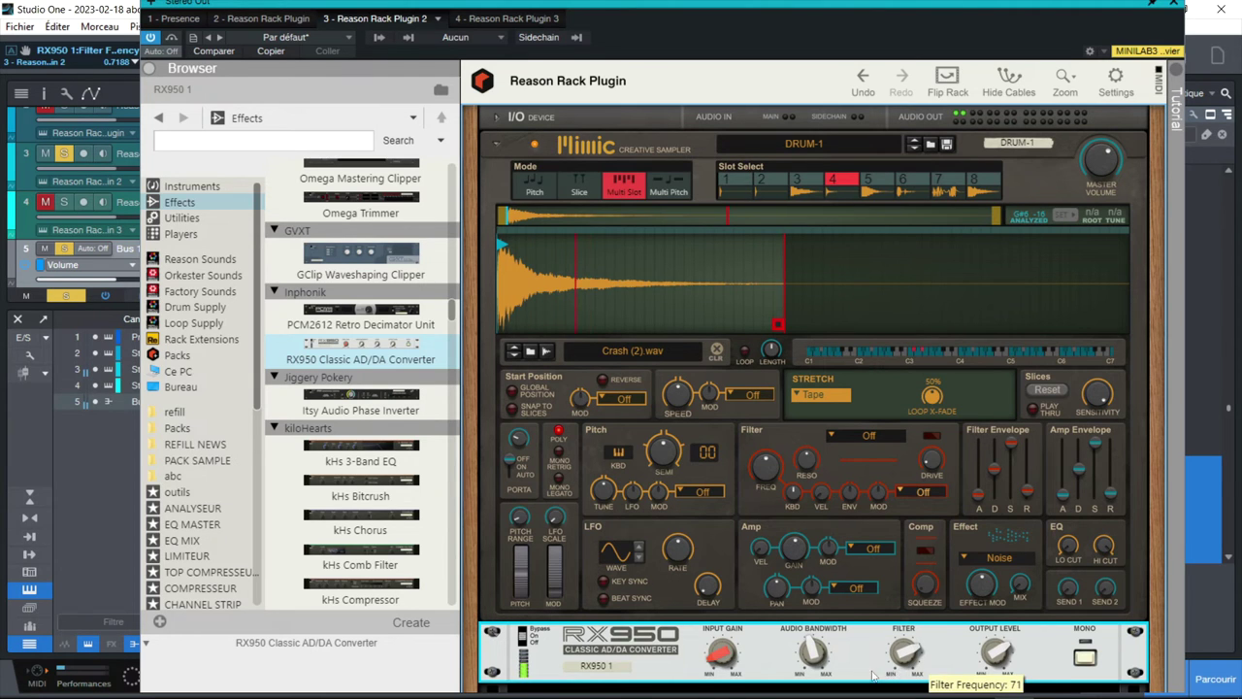
left_click_drag(824, 652, 904, 691)
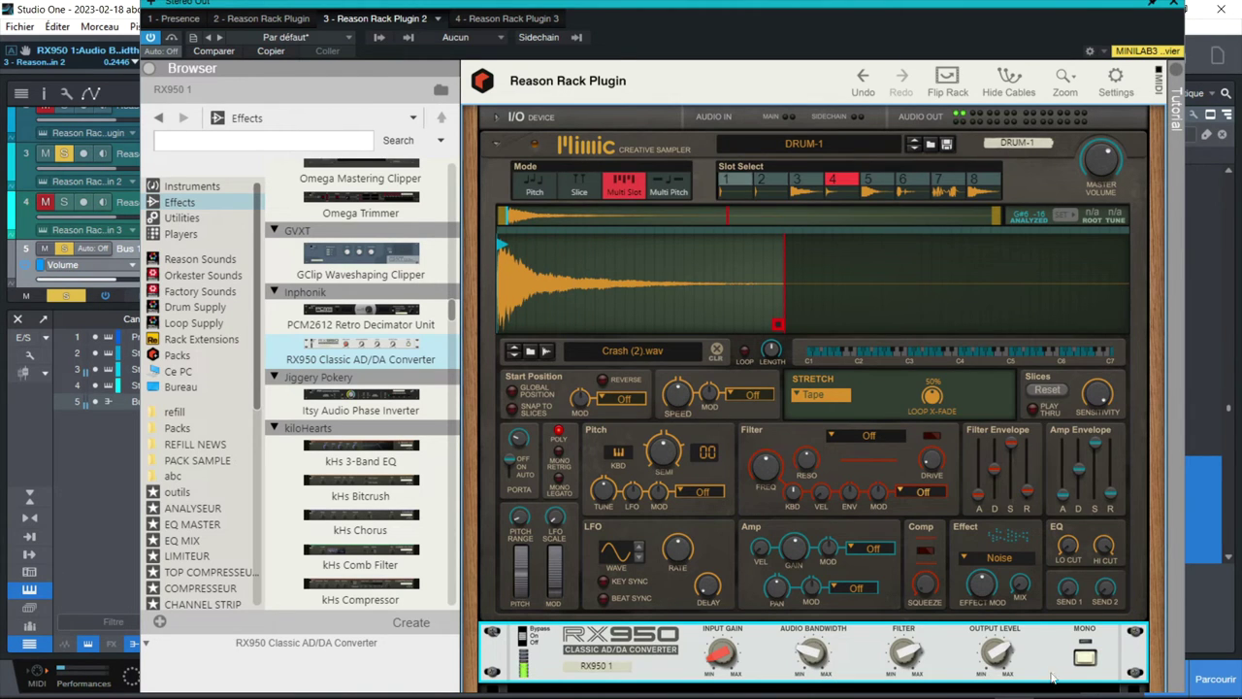
left_click_drag(991, 661, 992, 664)
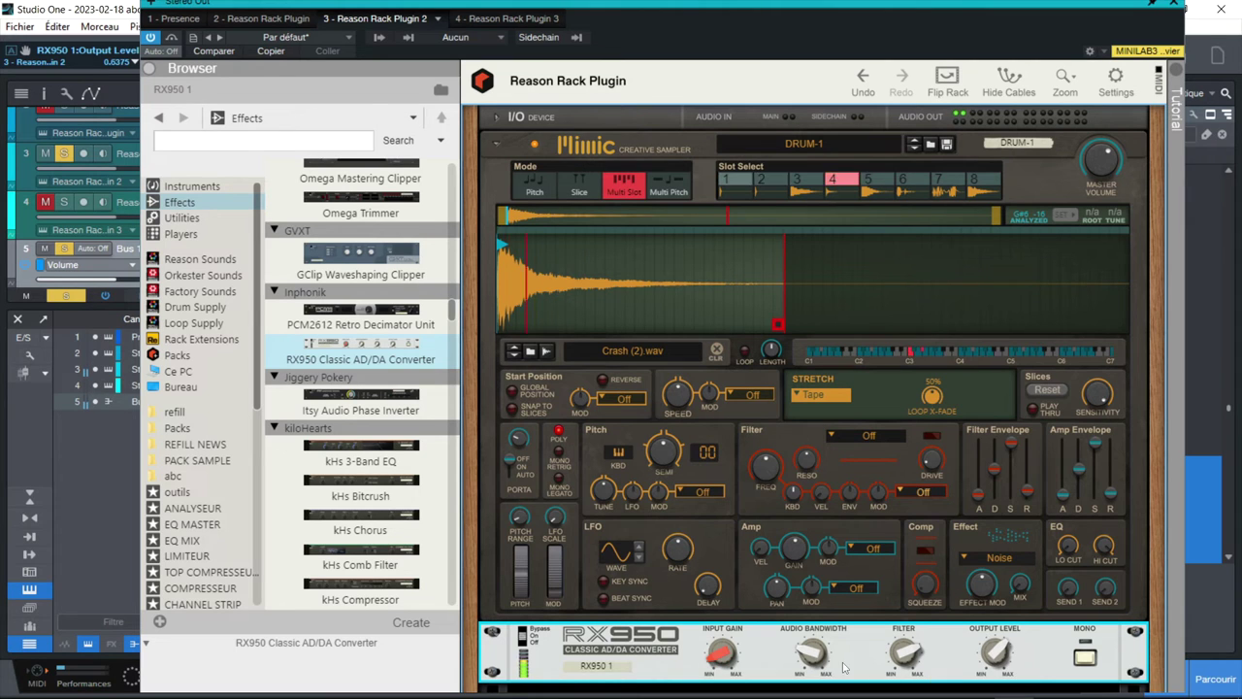
left_click(723, 652)
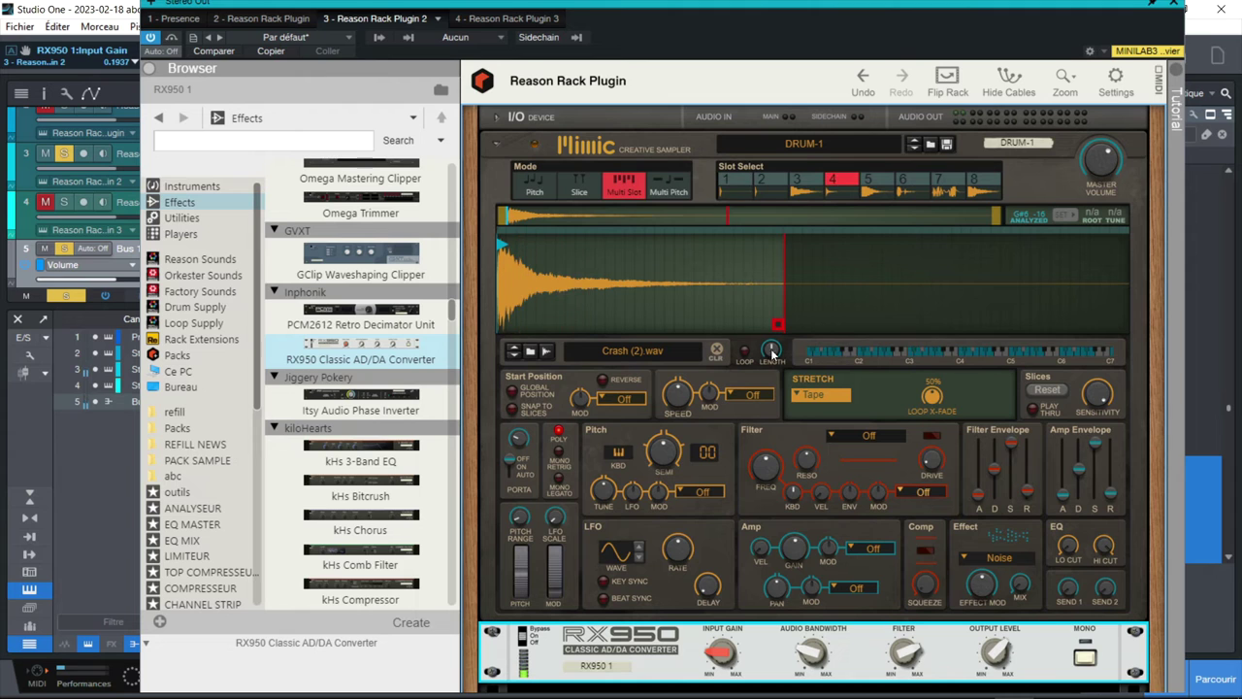
Step: Browse the effects for the C1-Alpha Compressor and add it below the RX950
scroll(354, 411, "up", 4)
scroll(353, 412, "down", 20)
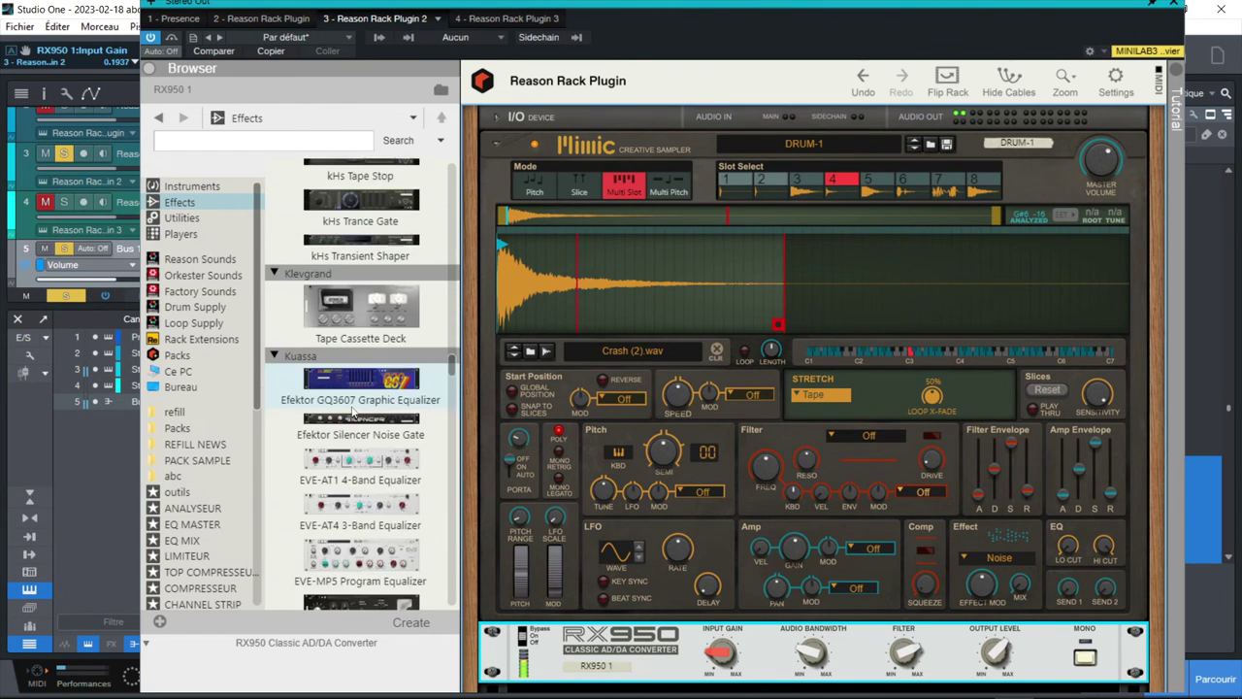
scroll(354, 411, "down", 4)
scroll(353, 411, "down", 8)
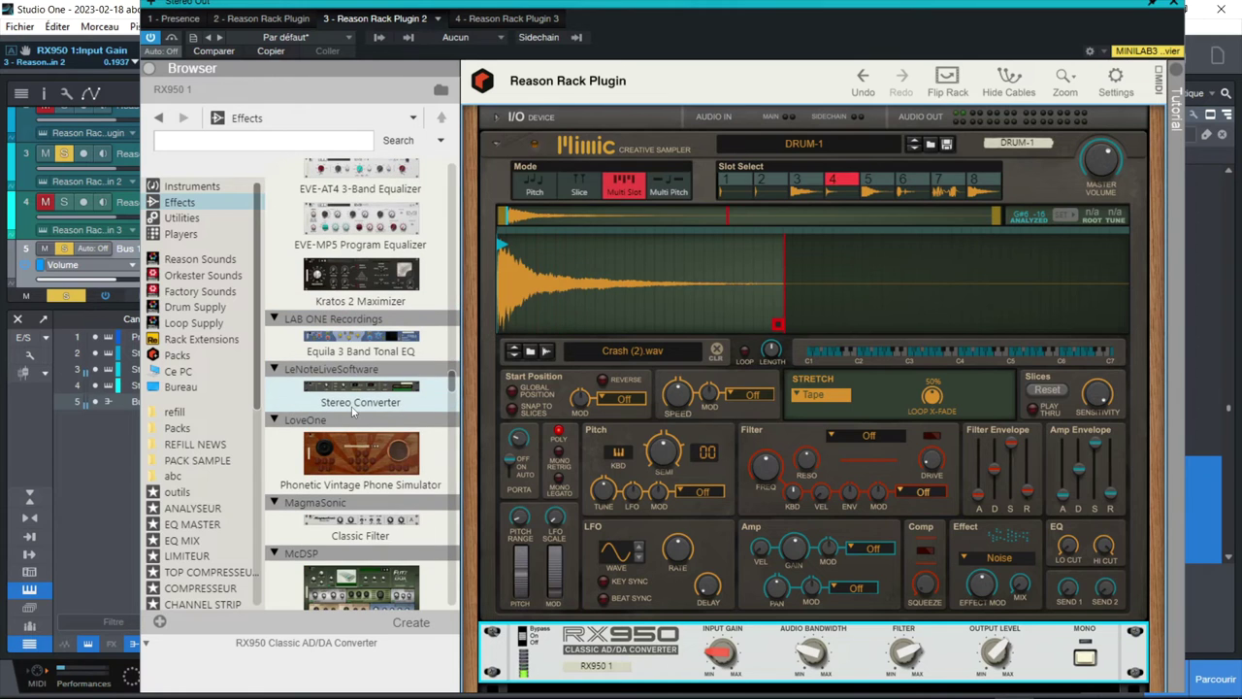
scroll(353, 411, "down", 10)
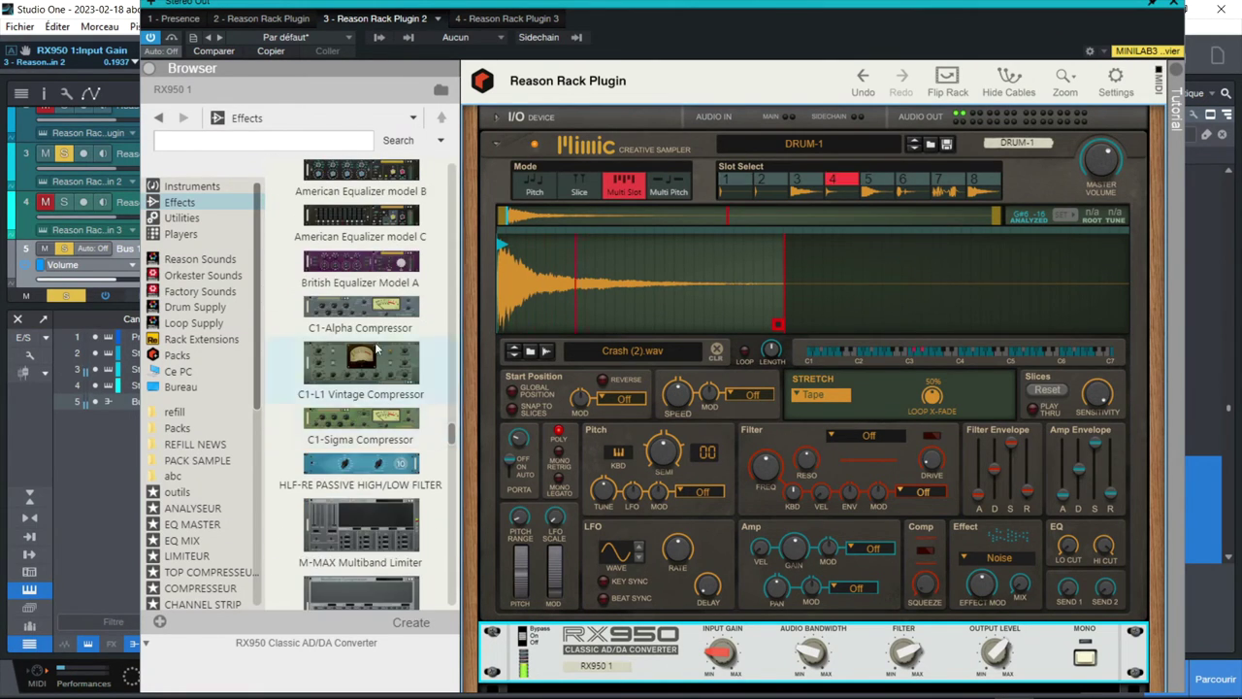
scroll(916, 283, "down", 1)
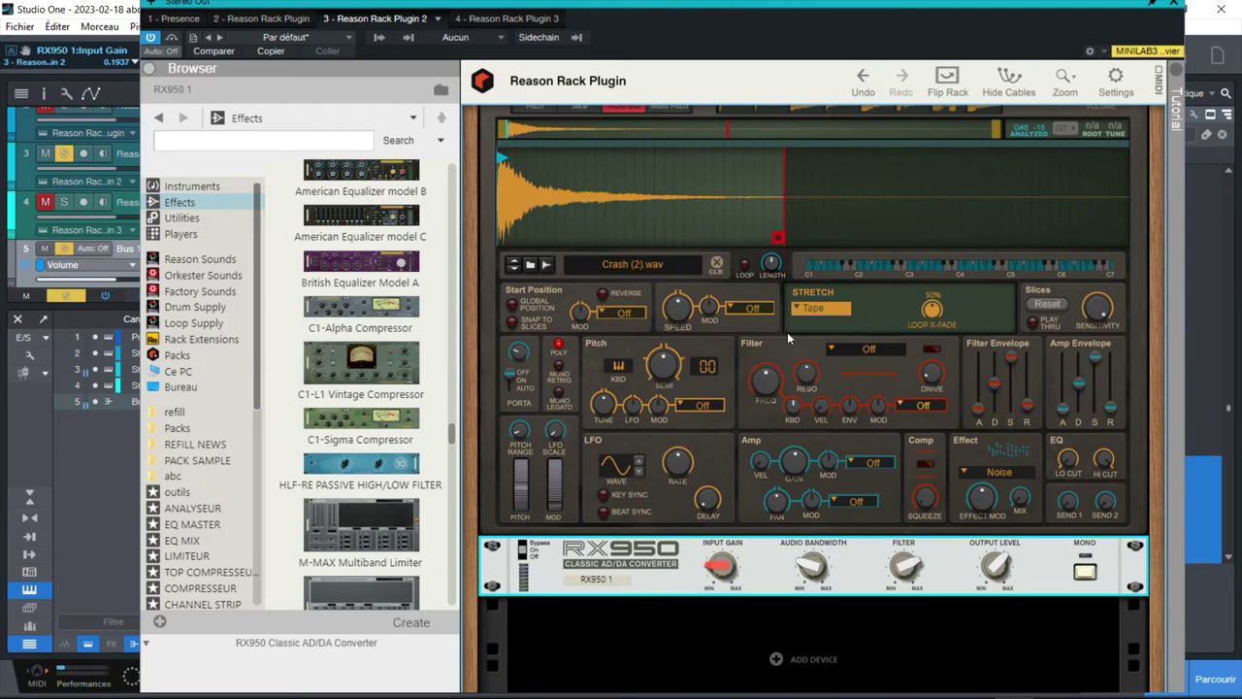
left_click_drag(352, 315, 698, 637)
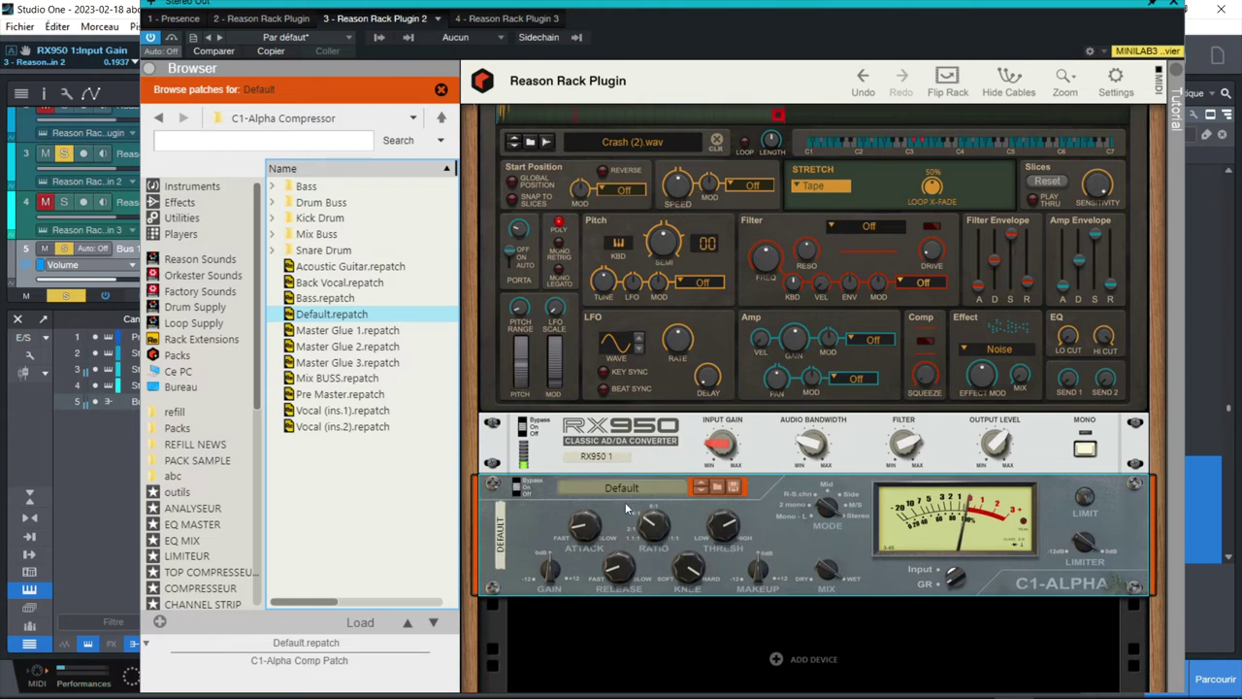
Step: Set the C1-Alpha Compressor's Attack to 65.84 ms and its Release to 124.29 ms
mouse_move(594, 534)
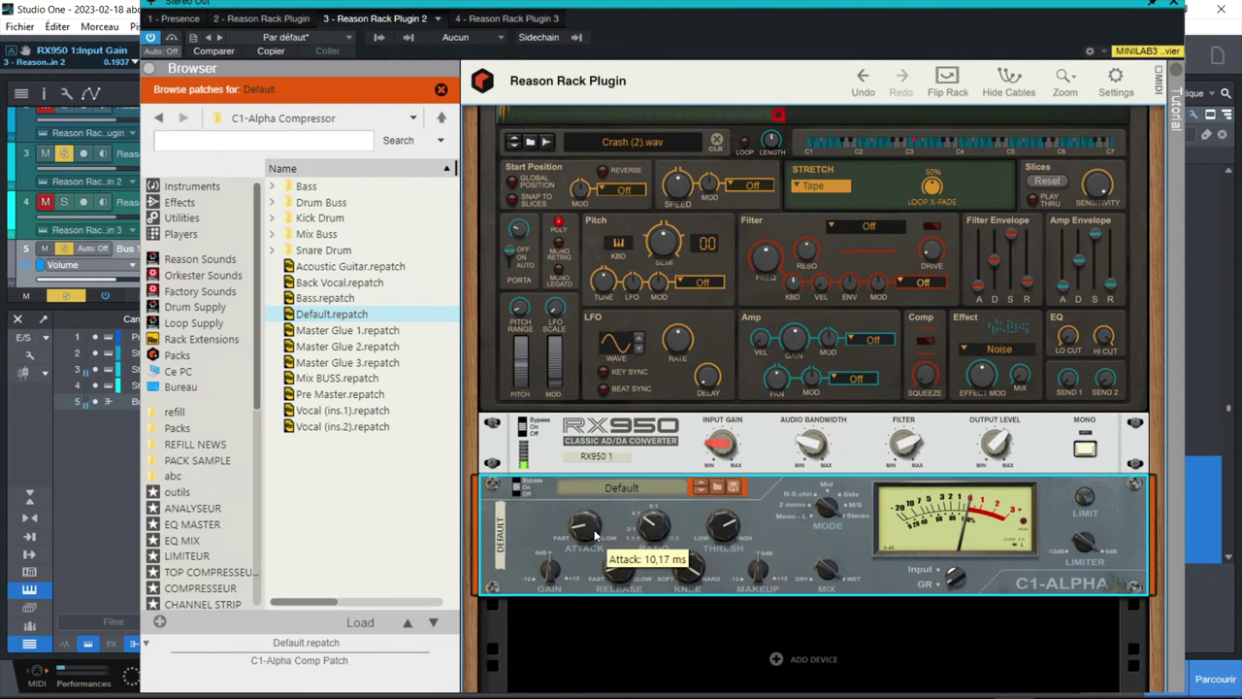
left_click_drag(599, 545, 586, 500)
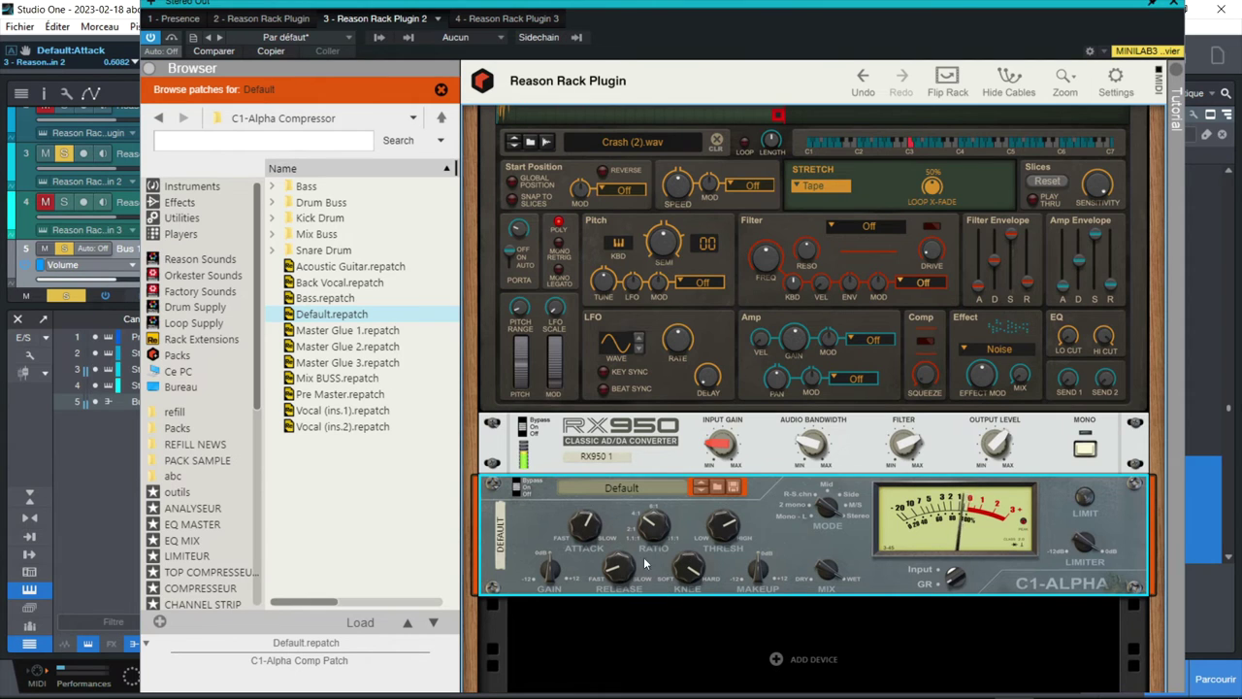
scroll(586, 536, "down", 1)
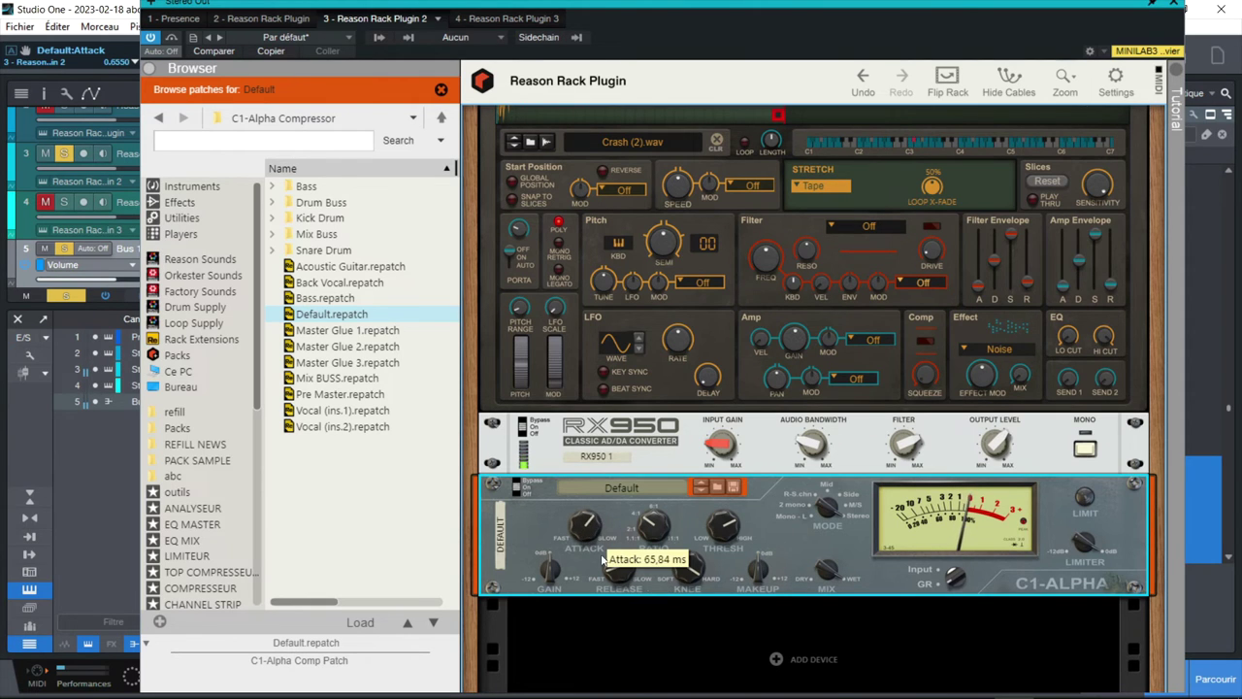
scroll(628, 571, "down", 1)
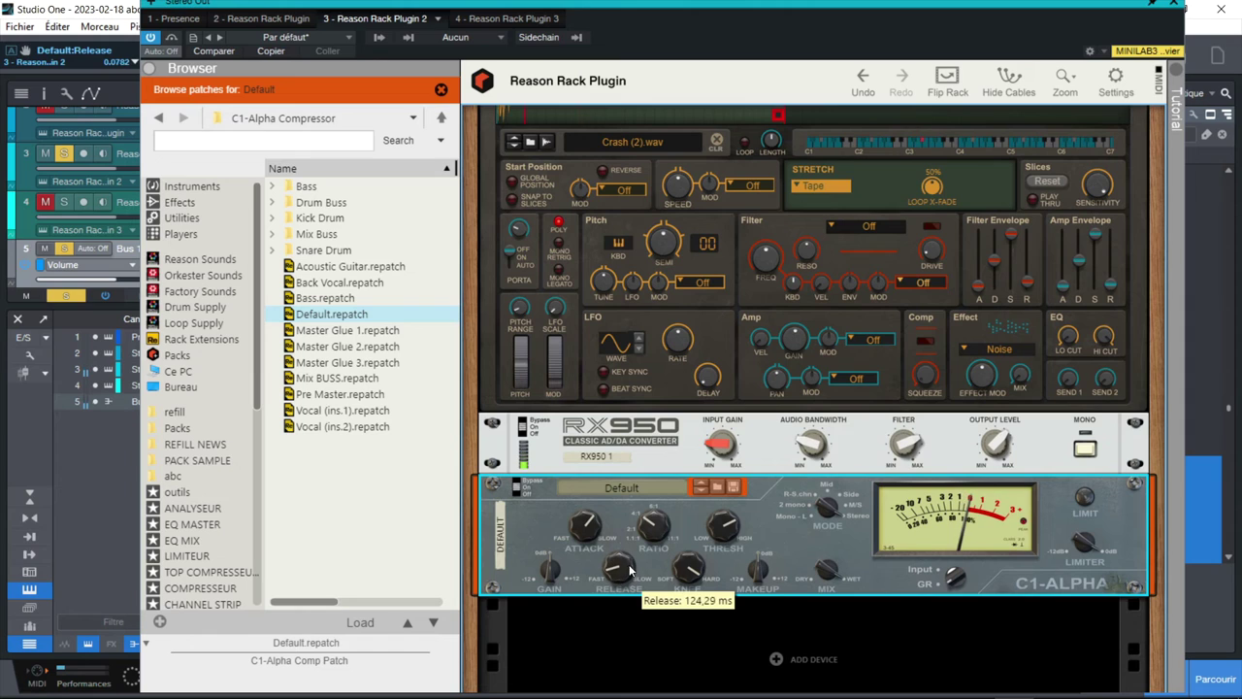
Step: Reduce the C1-Alpha Compressor's Knee to about the middle and lower its Threshold to slightly below halfway
scroll(672, 603, "down", 4)
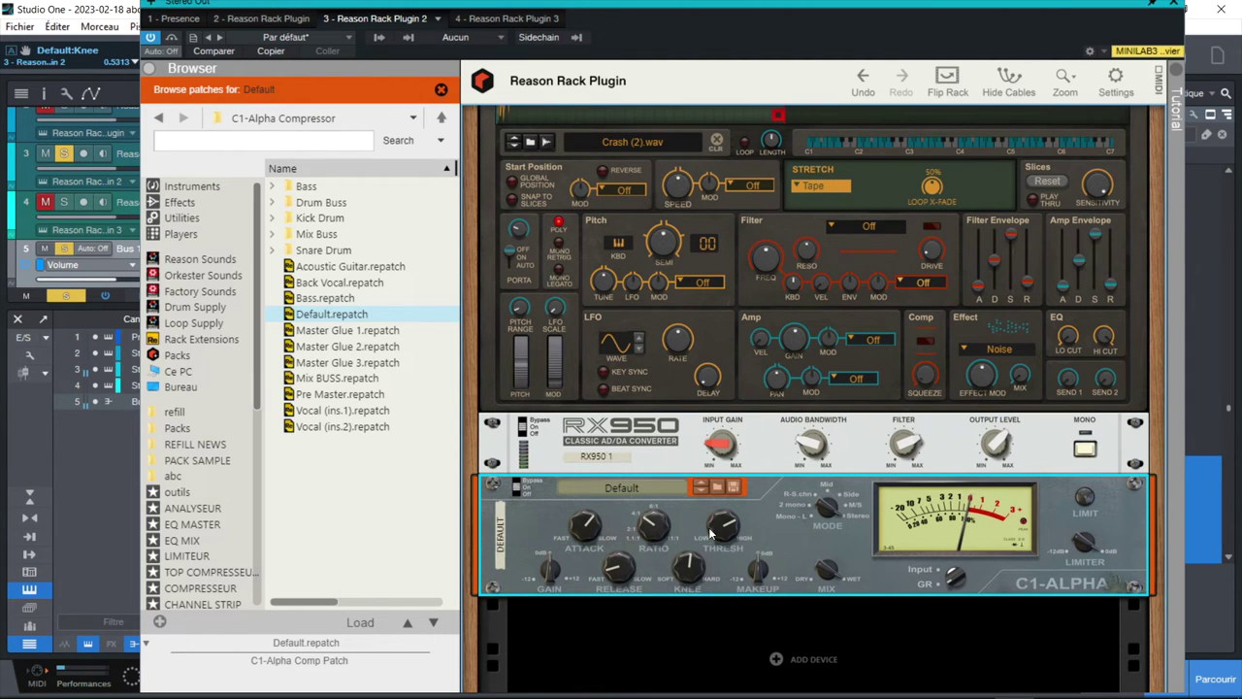
scroll(720, 529, "down", 1)
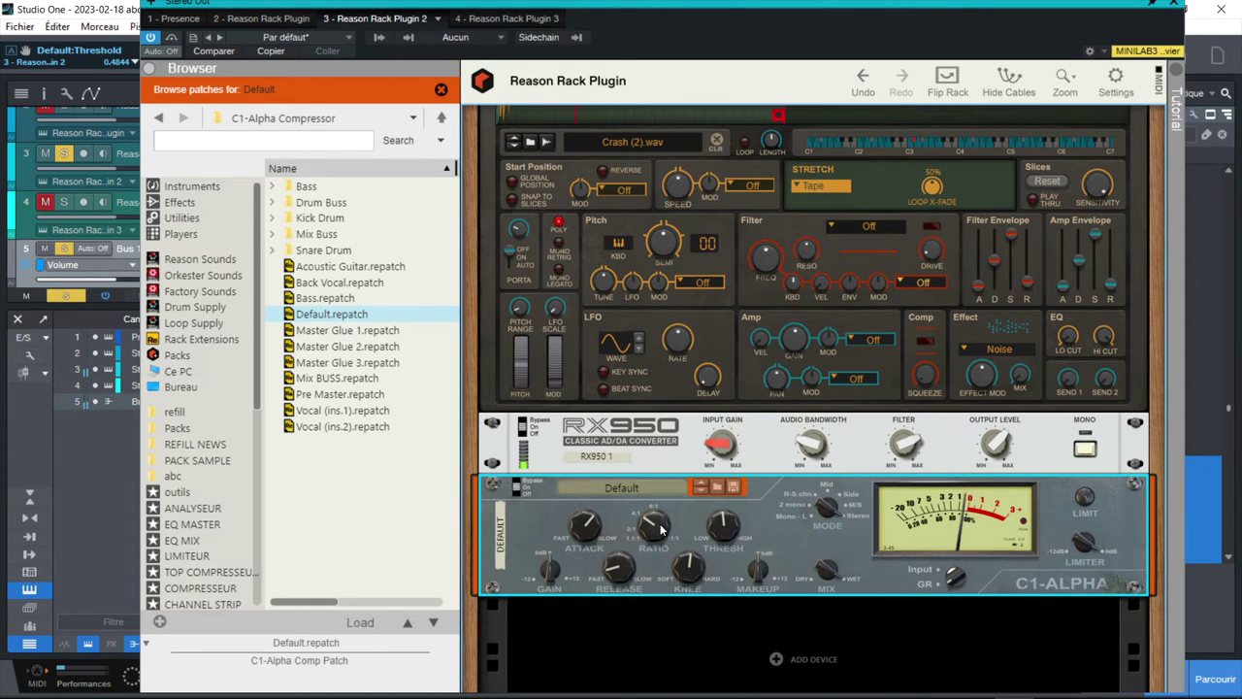
mouse_move(720, 531)
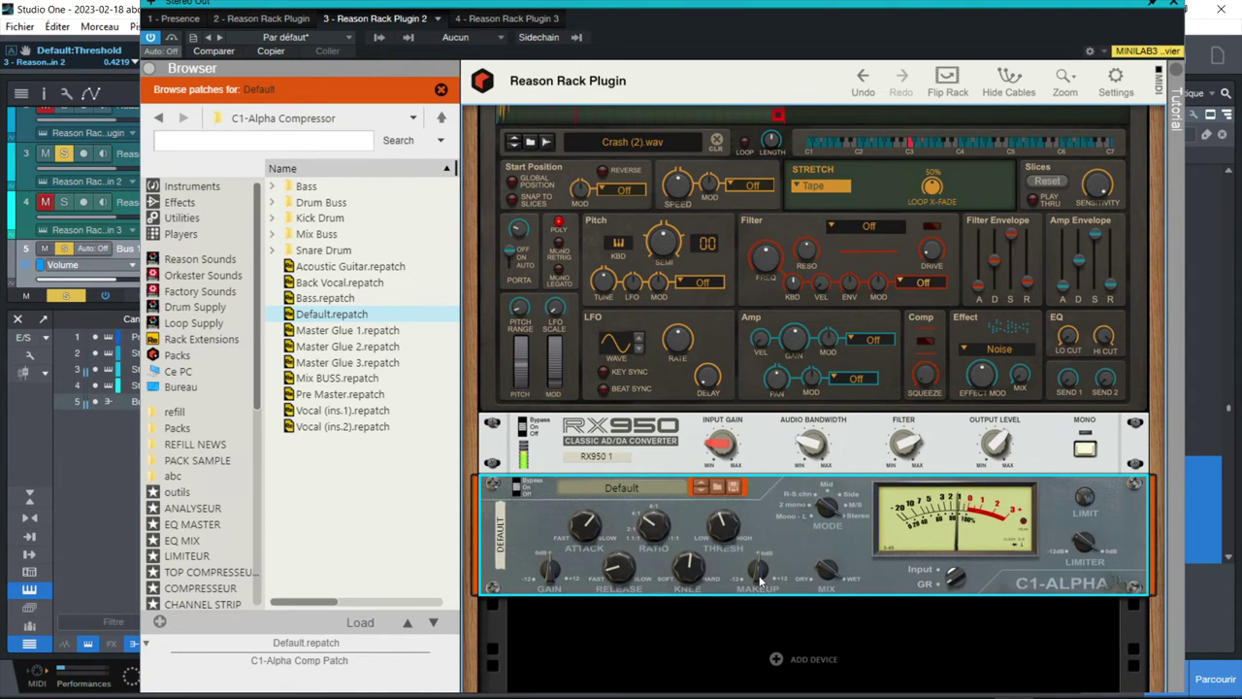
Step: Set the C1-Alpha's Makeup to 6.75 dB, compare the sound with bypass, and reduce Mix to about 0.375
mouse_move(761, 578)
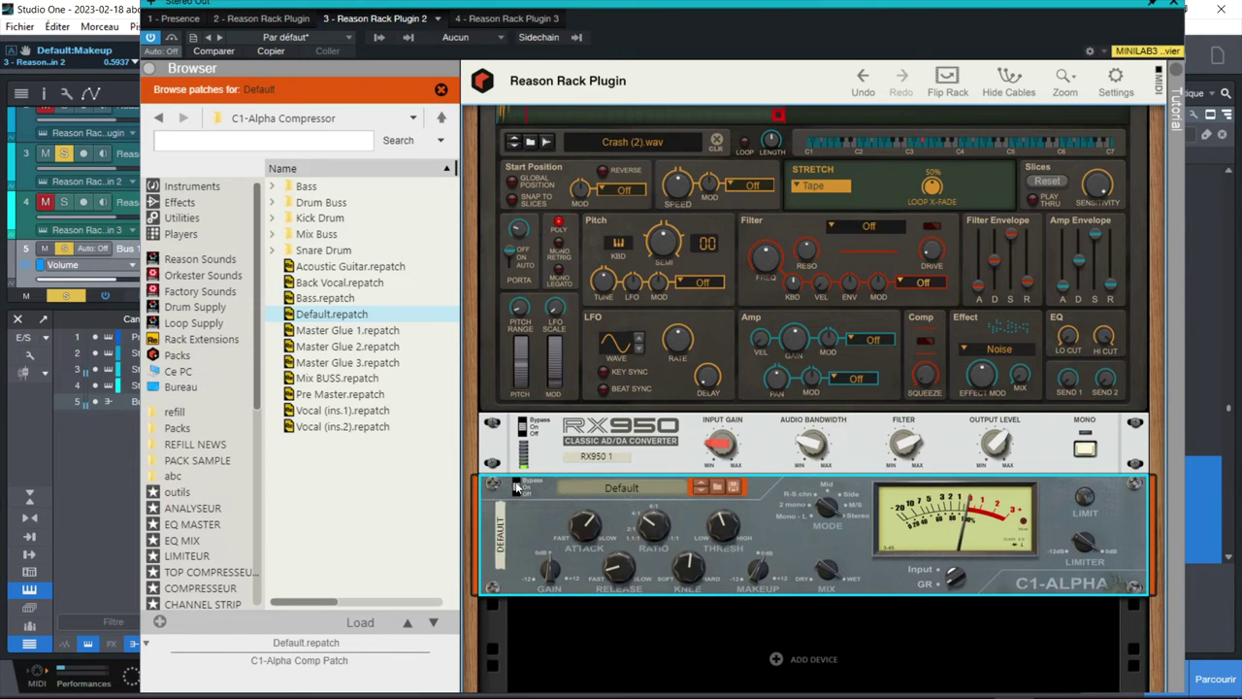
mouse_move(519, 486)
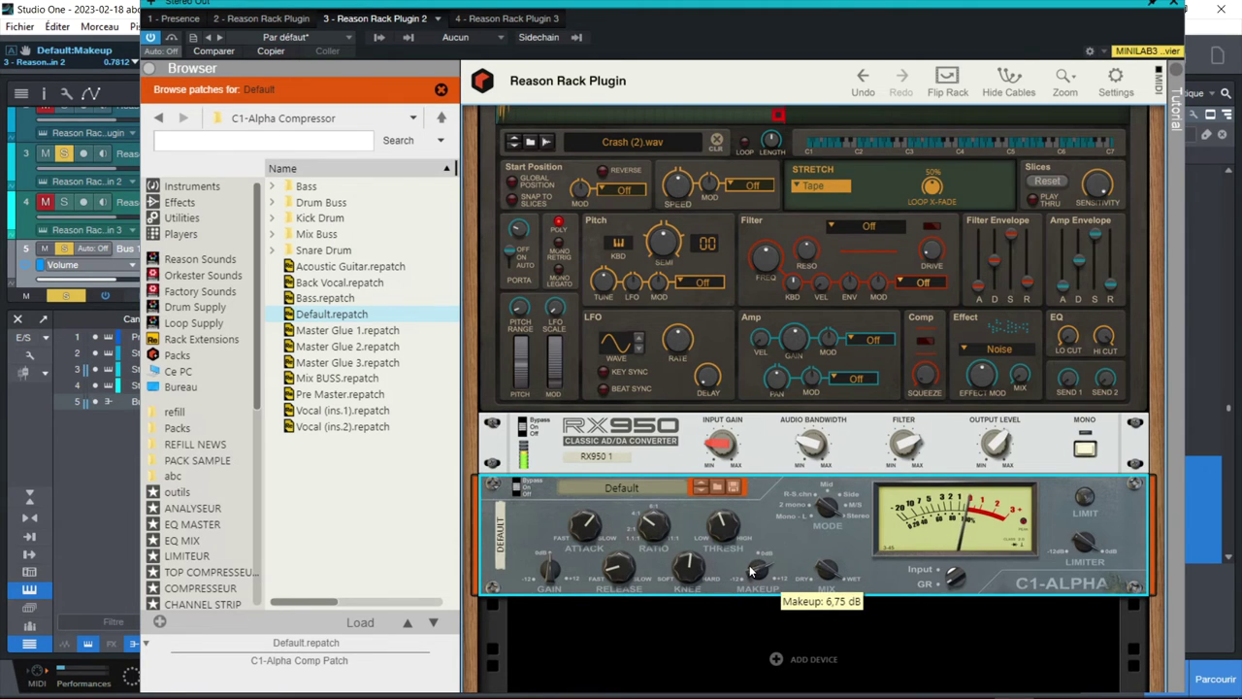
left_click(517, 483)
left_click_drag(829, 575, 826, 604)
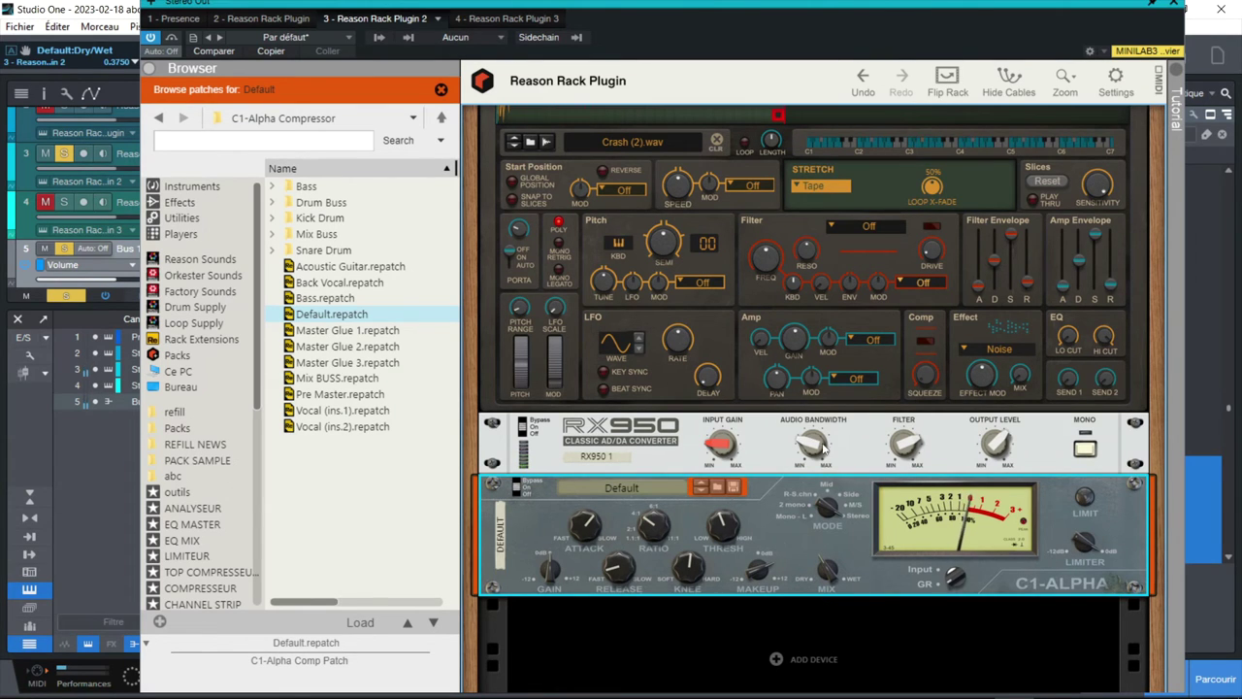
Step: Close the Reason Rack Plugin 2 instrument and clear the solo on Bus 1 to hear the full mix
left_click(1174, 5)
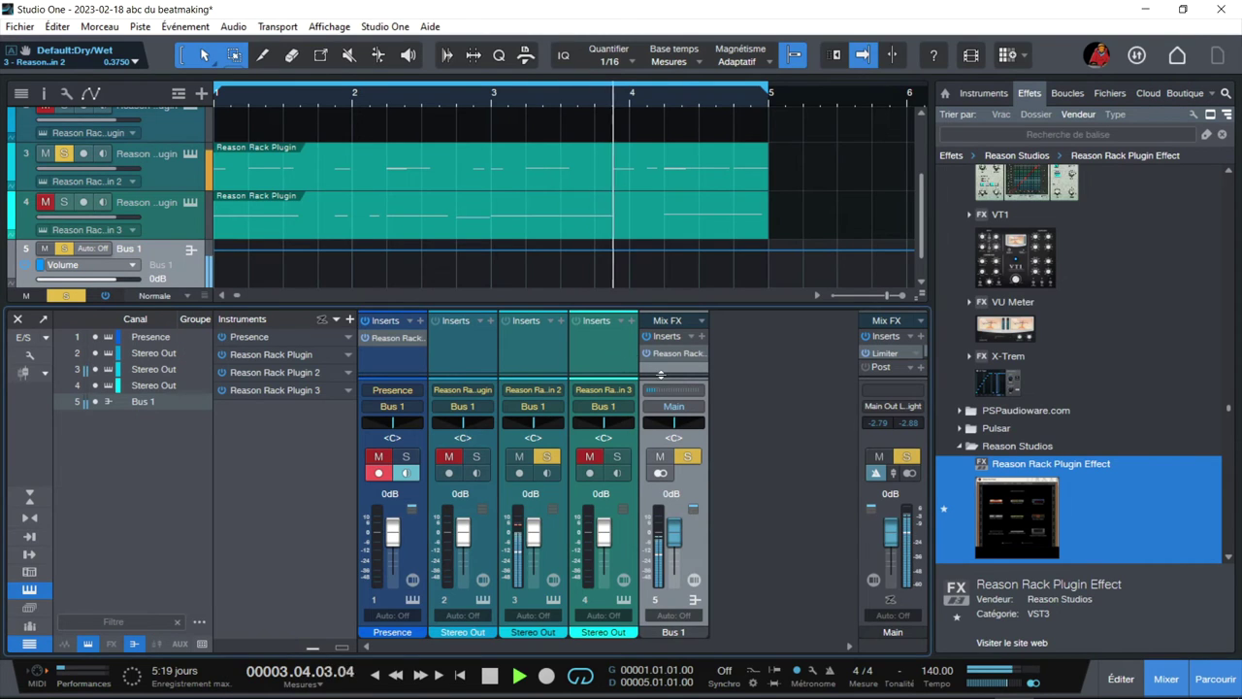
left_click(687, 457)
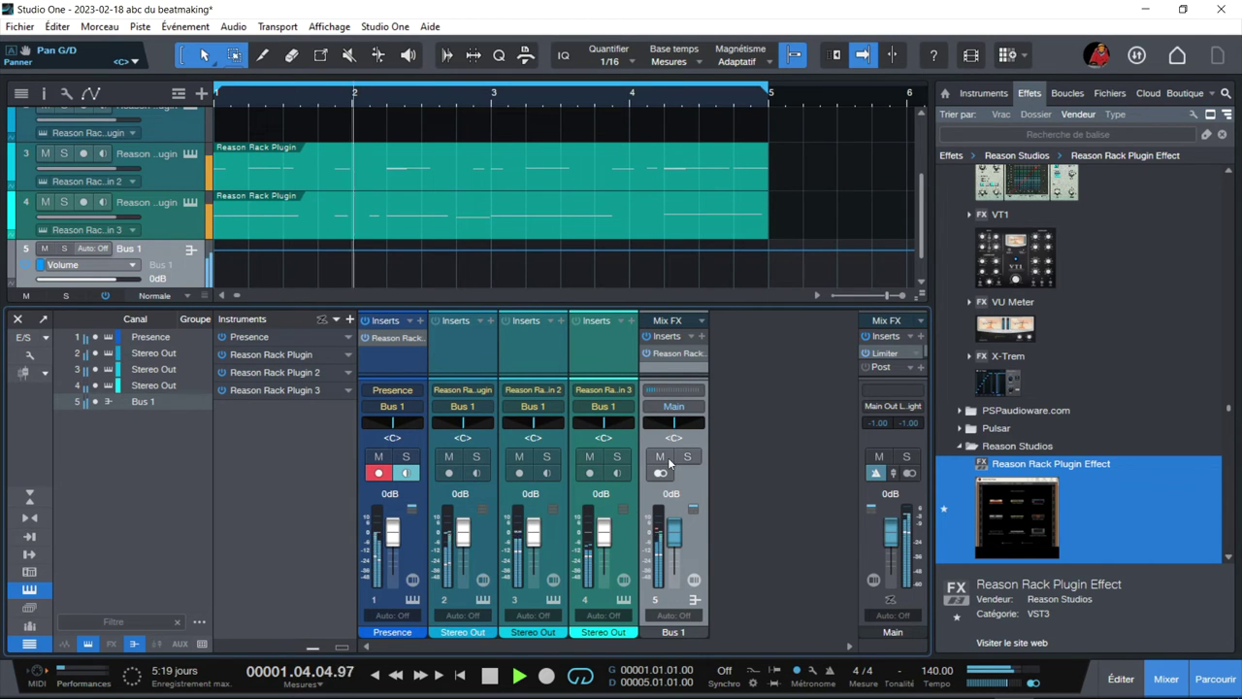
Step: Review the Reason Rack effect chain on Bus 1 during playback, from the Audiomatic up to the Stereo Imager, and close it
left_click(663, 354)
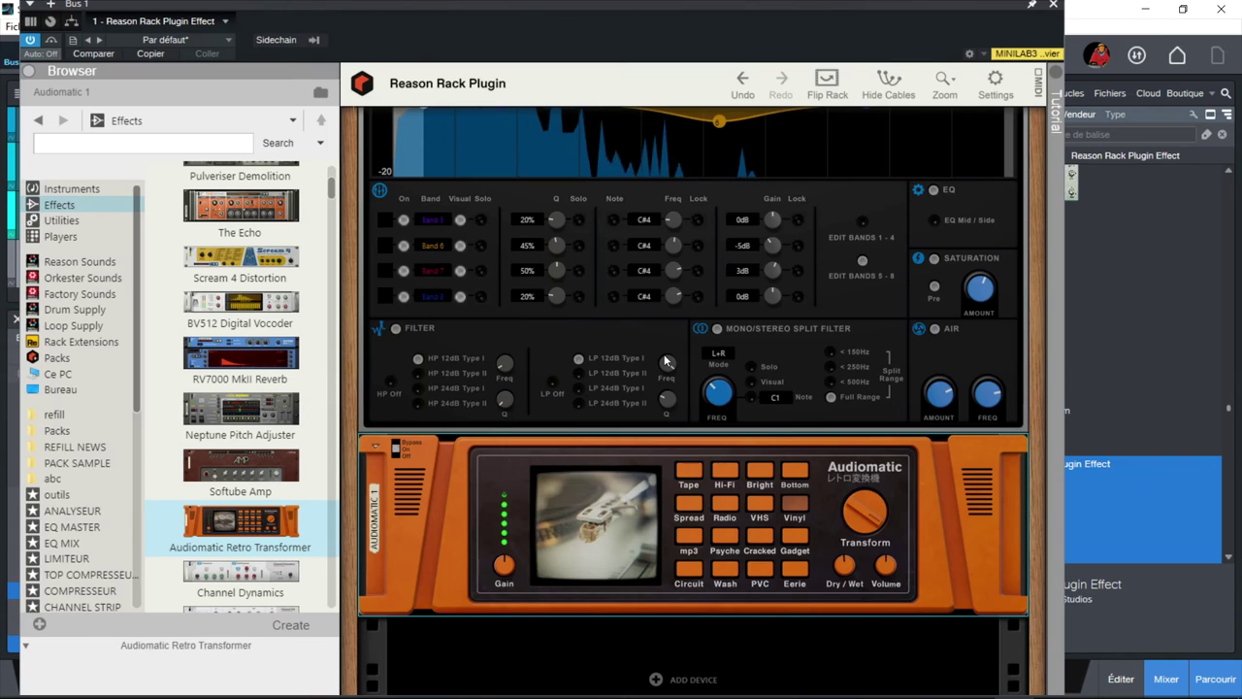
scroll(800, 282, "up", 3)
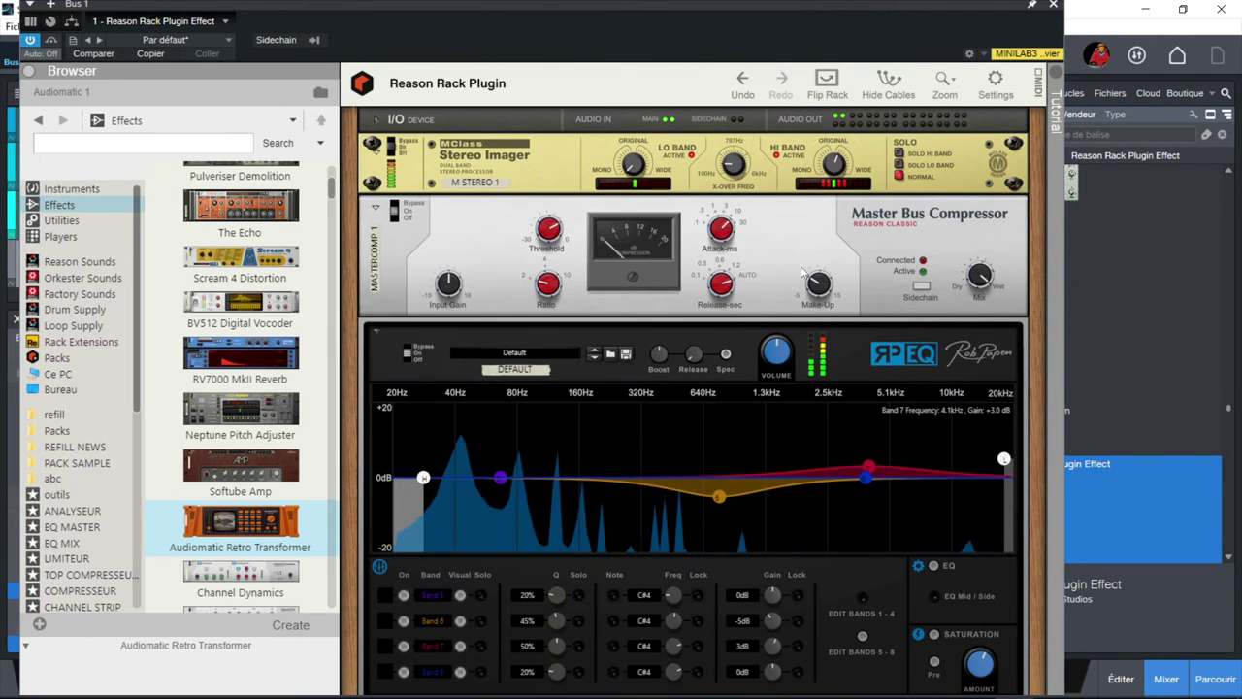
left_click(1053, 11)
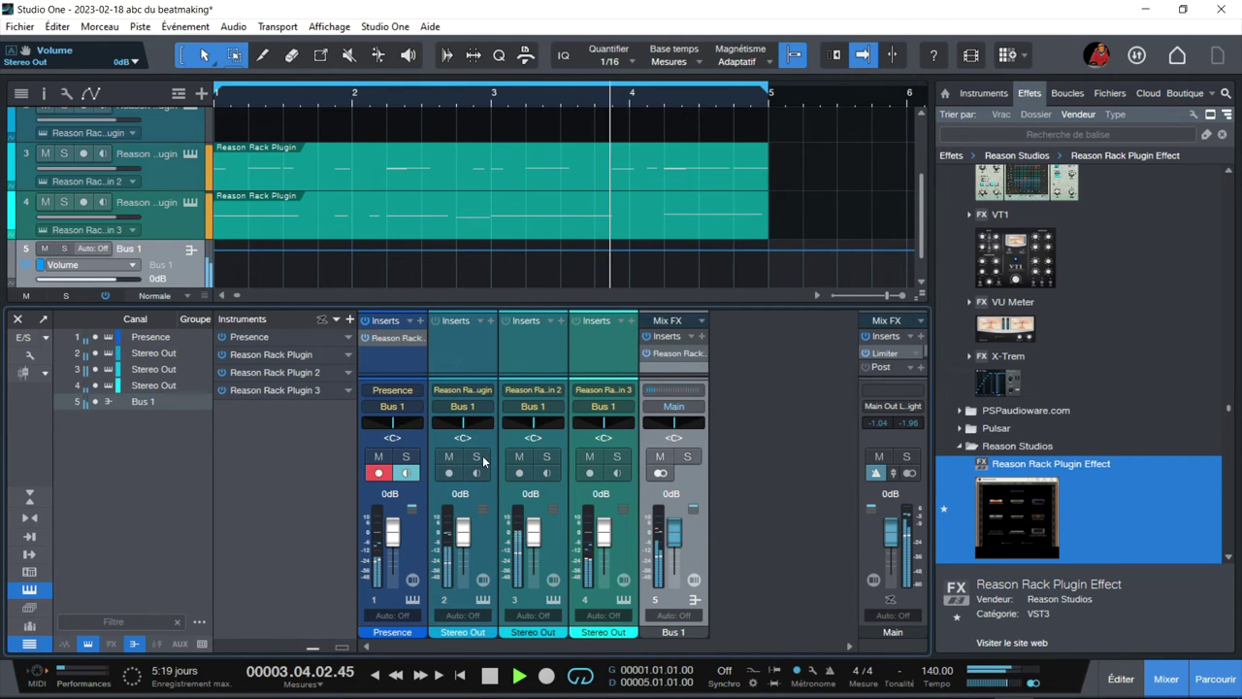
Step: Open the first Reason Rack Plugin instrument, show the end of its hi-hat Combinator, and stop playback
left_click(485, 601)
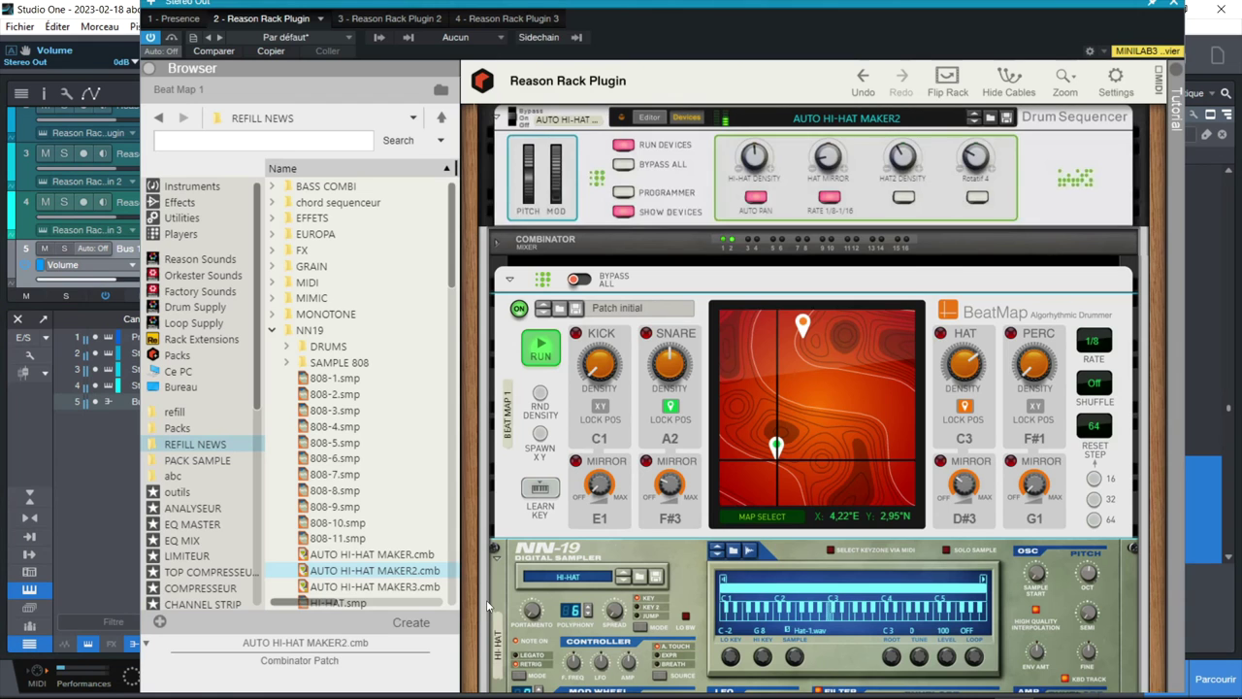
scroll(817, 457, "down", 3)
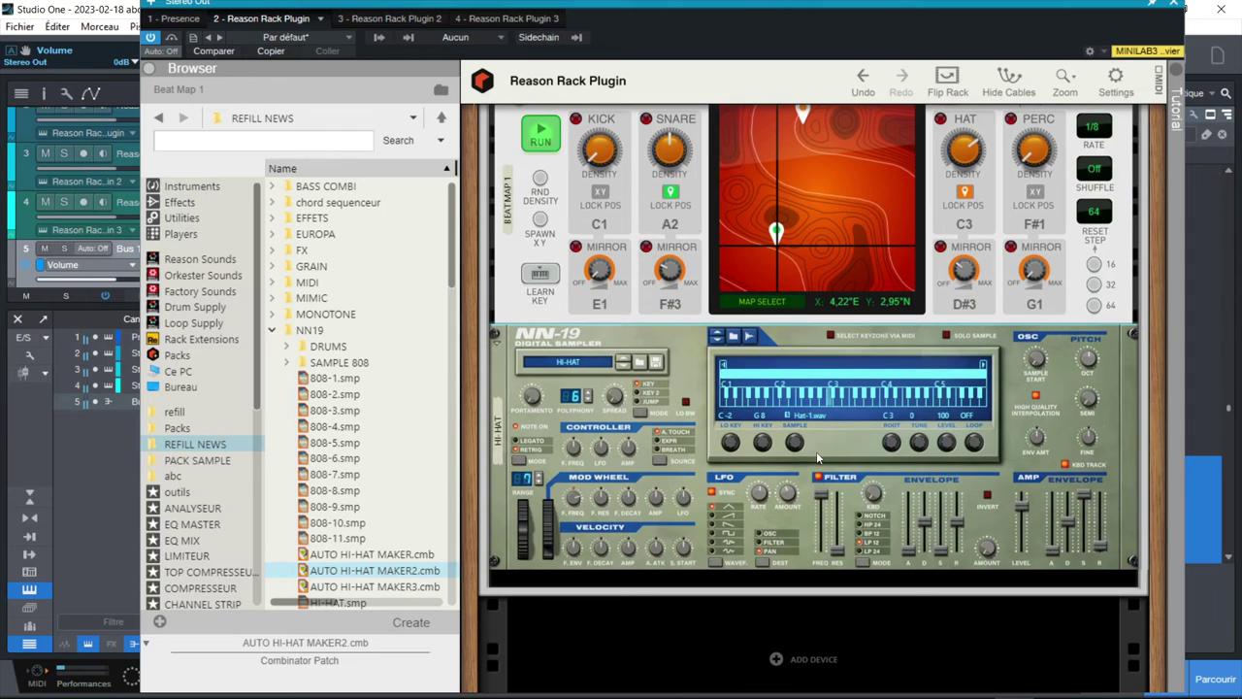
key("space")
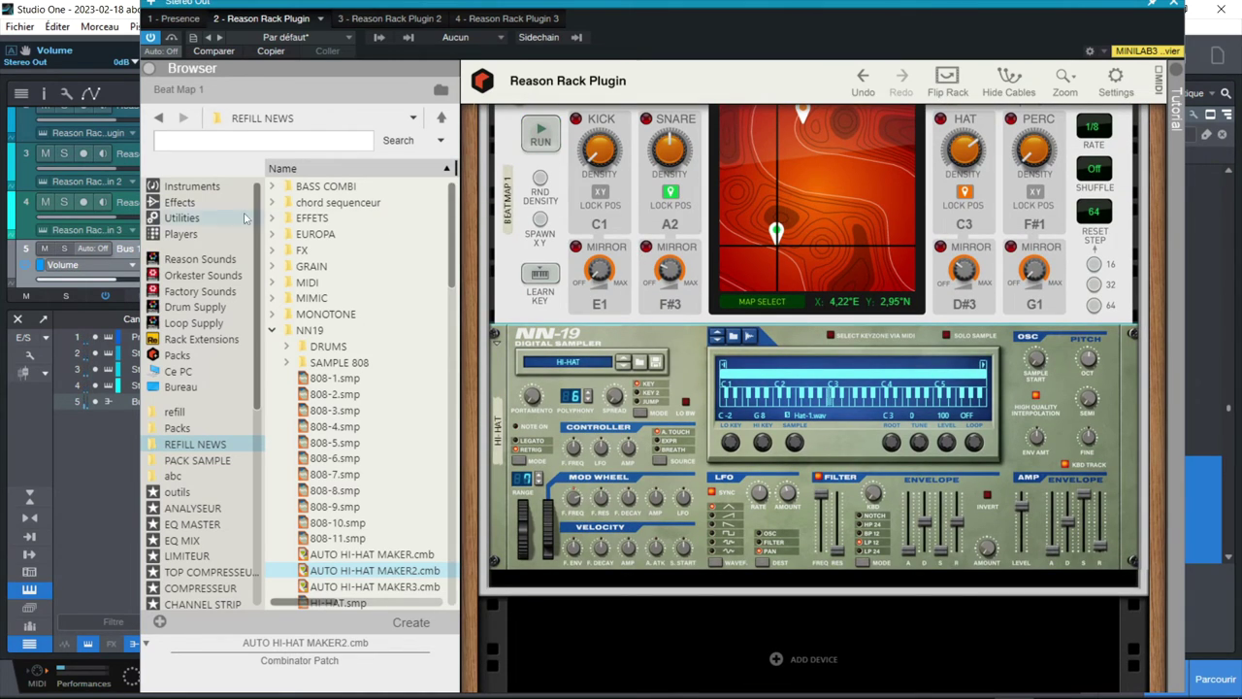
Step: Search the effects for "rx" and add the RX950 Classic AD/DA Converter below the hi-hat Combinator
left_click(182, 202)
left_click_drag(452, 175, 450, 506)
left_click(262, 139)
type("rx")
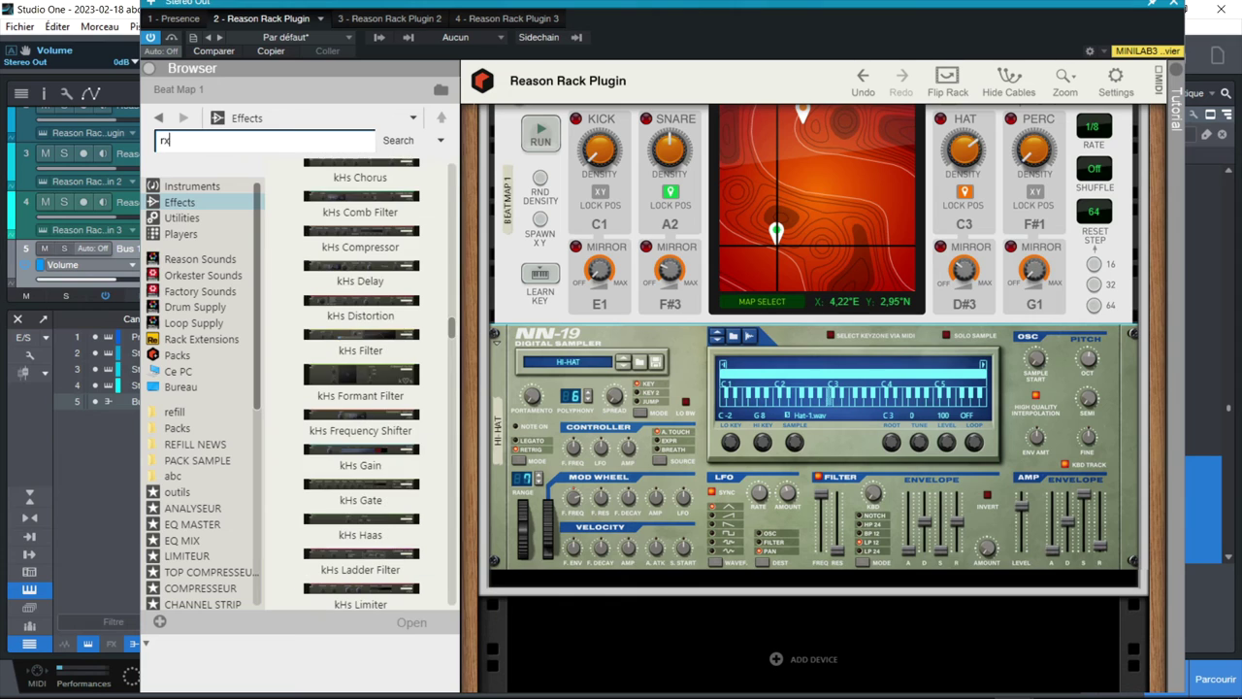
key("Return")
mouse_move(331, 251)
left_mouse_down()
mouse_move(369, 383)
mouse_move(582, 669)
mouse_move(656, 645)
left_mouse_up()
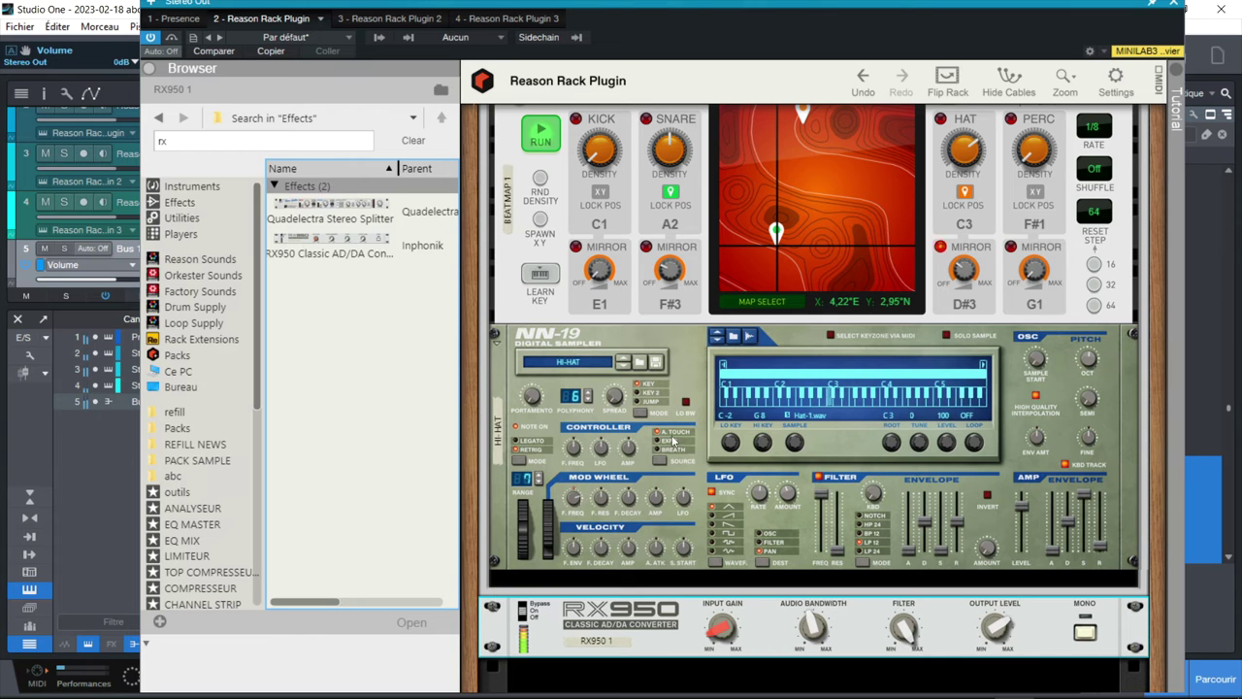
Step: Move the plugin window aside to solo the first Reason Rack Plugin channel, and bring the window back into view
left_click_drag(656, 6, 950, 13)
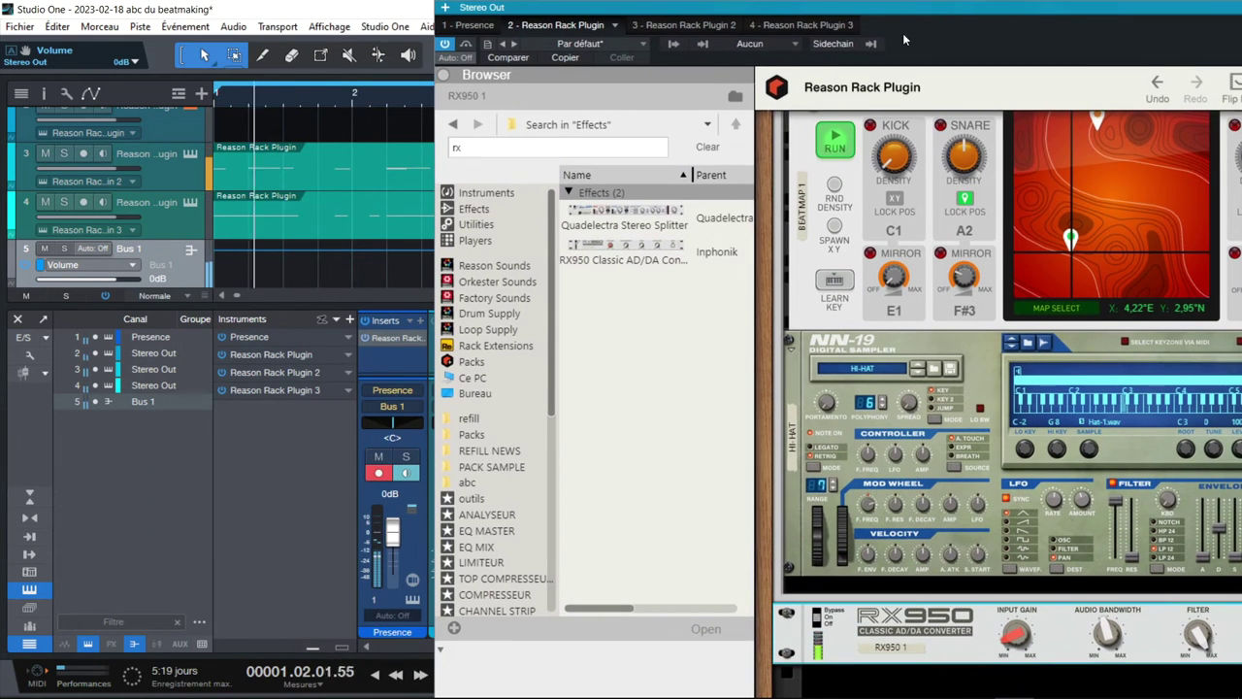
left_click_drag(786, 18, 942, 11)
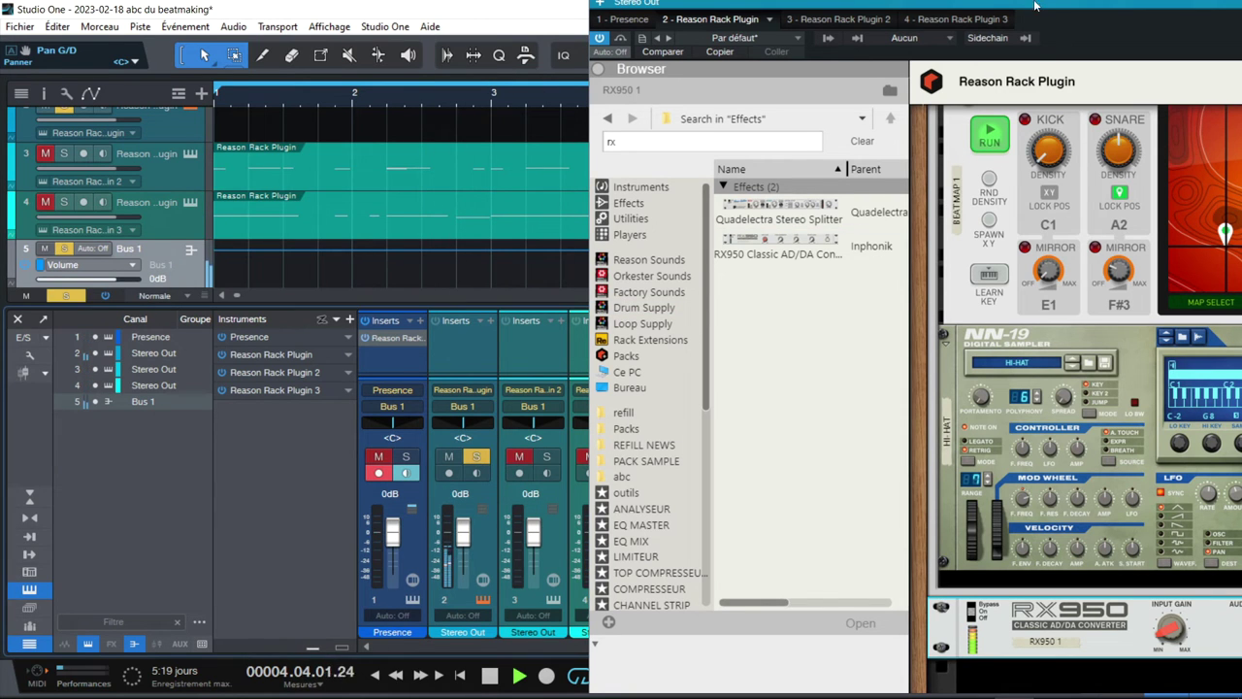
left_click_drag(1045, 6, 499, 6)
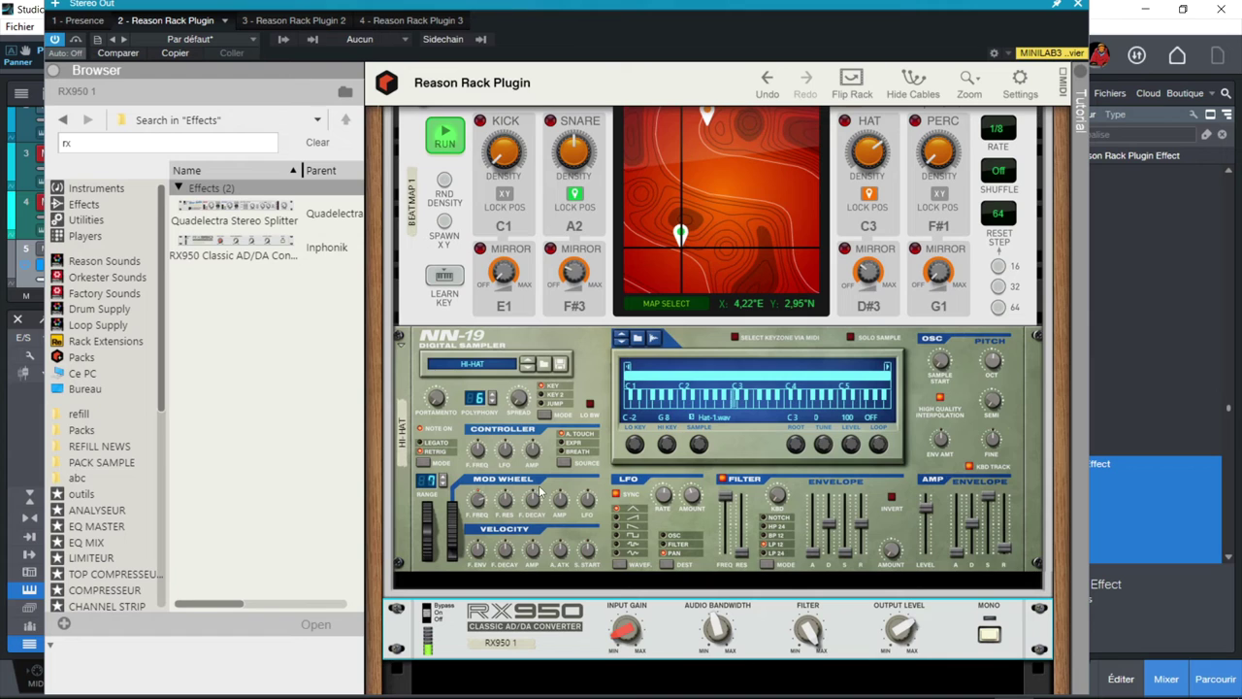
Step: Check the LFO settings of the hi-hat NN-19 sampler while the beat plays
left_click(695, 492)
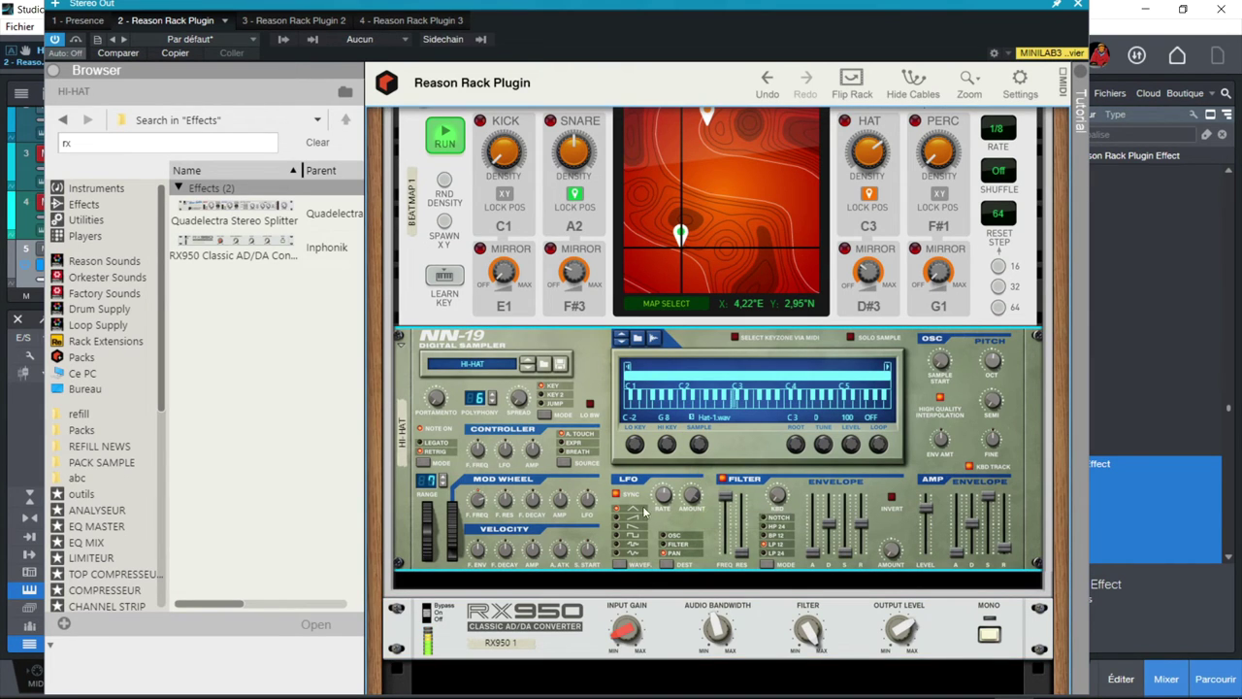
mouse_move(660, 499)
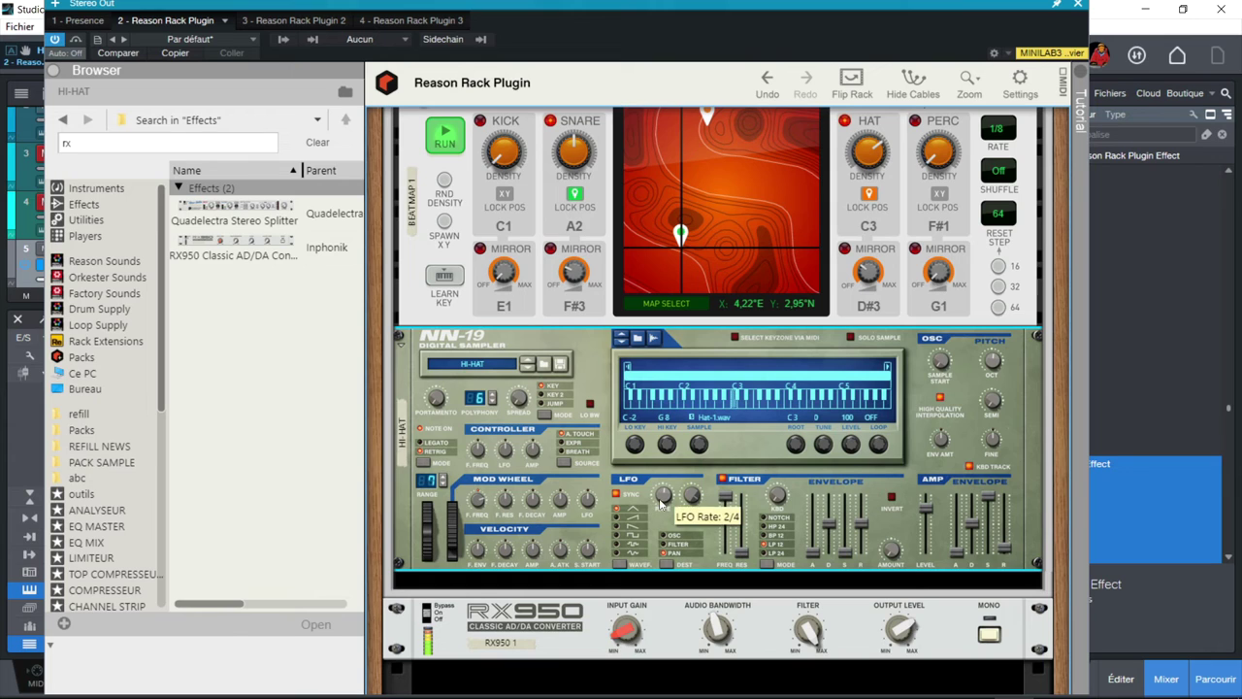
mouse_move(706, 504)
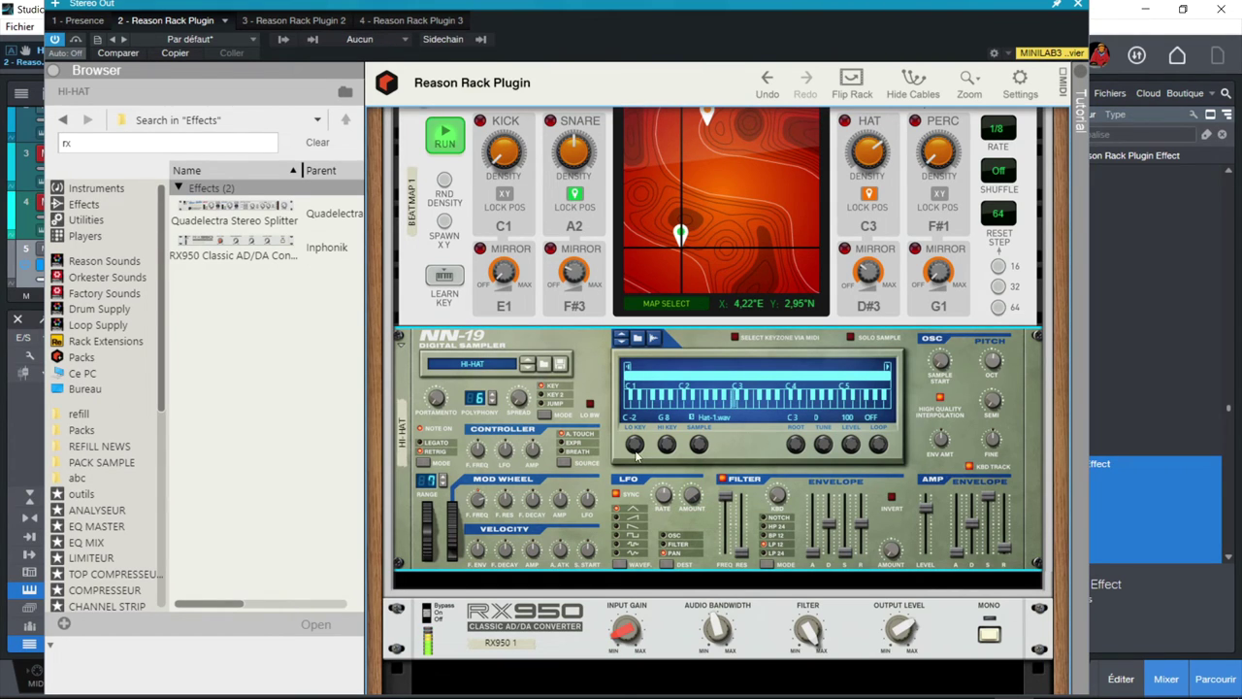
Step: Set the RX950's audio bandwidth to 7217 Hz and filter frequency to 68, check its output level, and close the plugin window
left_click(638, 635)
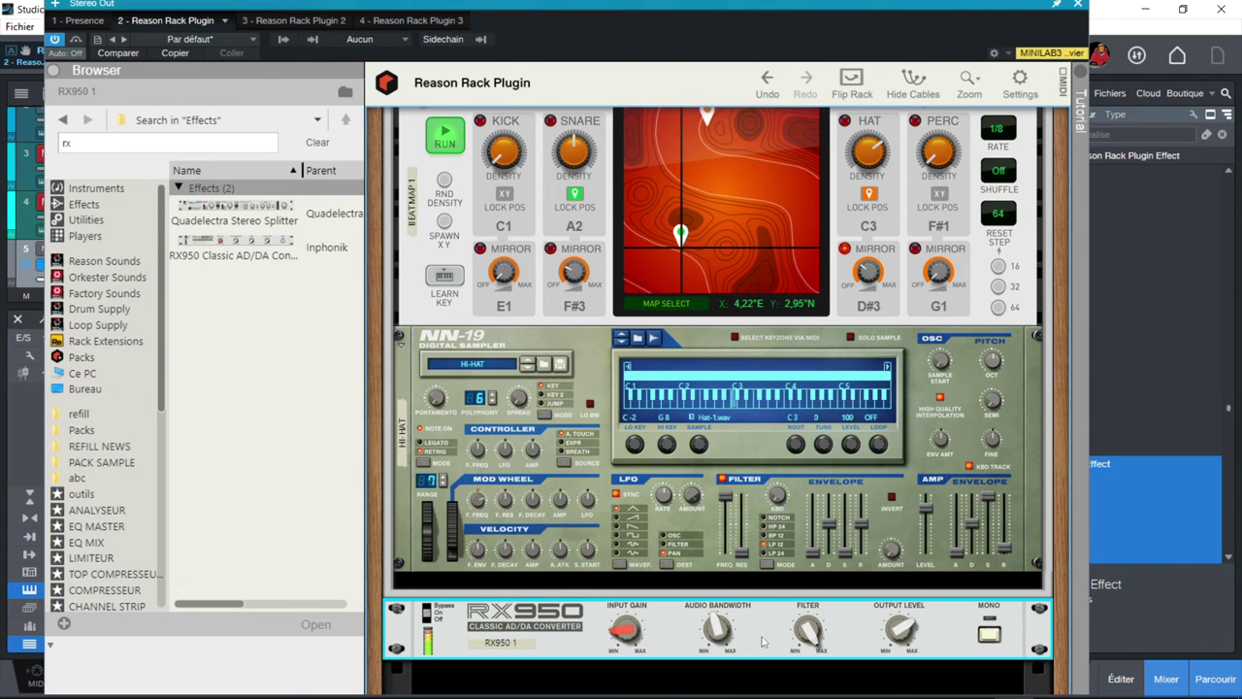
mouse_move(804, 652)
mouse_move(724, 650)
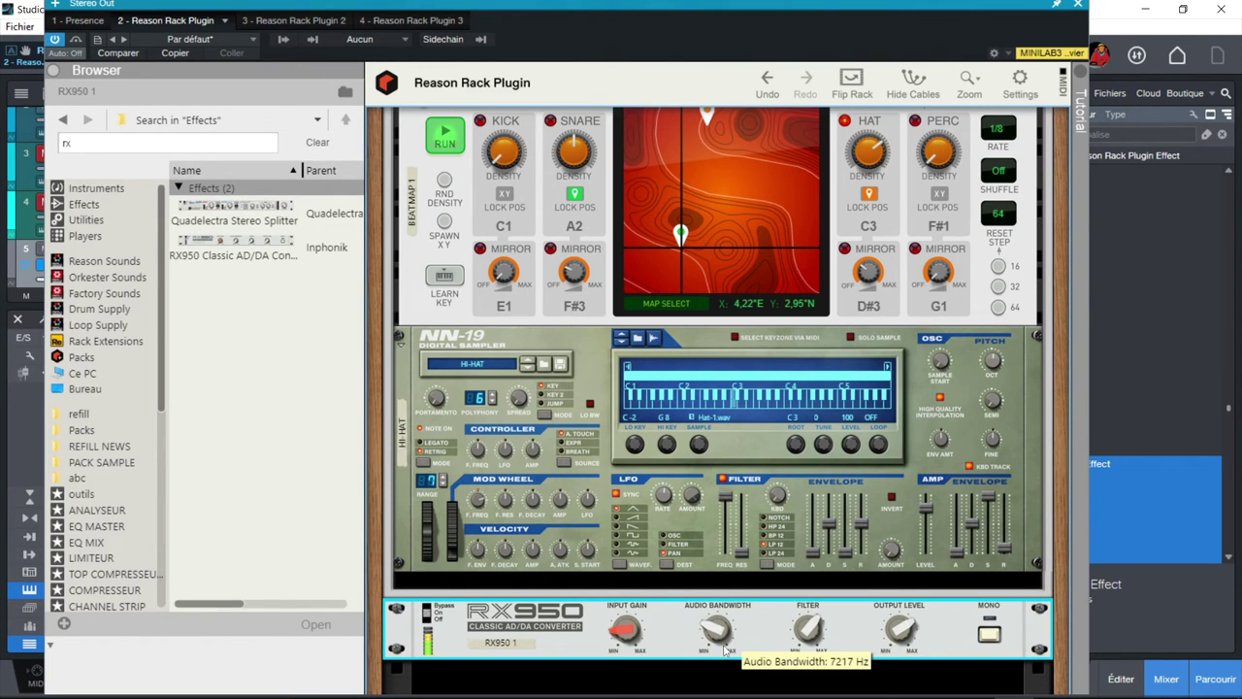
mouse_move(799, 631)
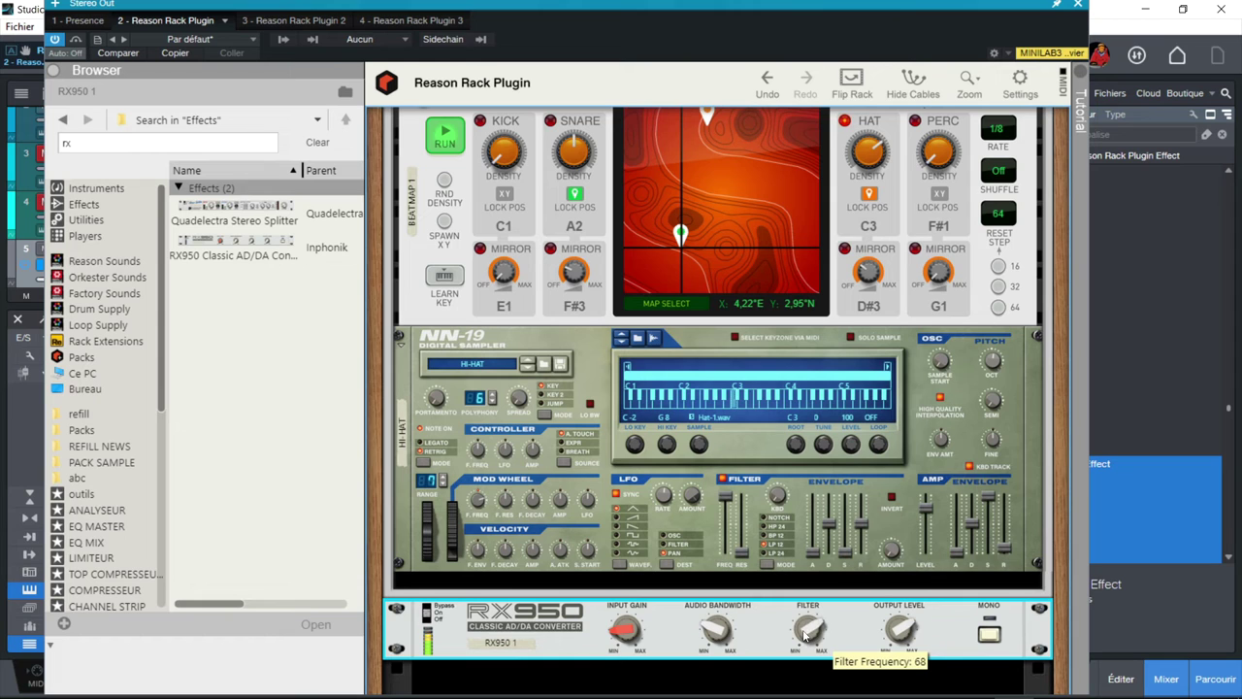
mouse_move(900, 632)
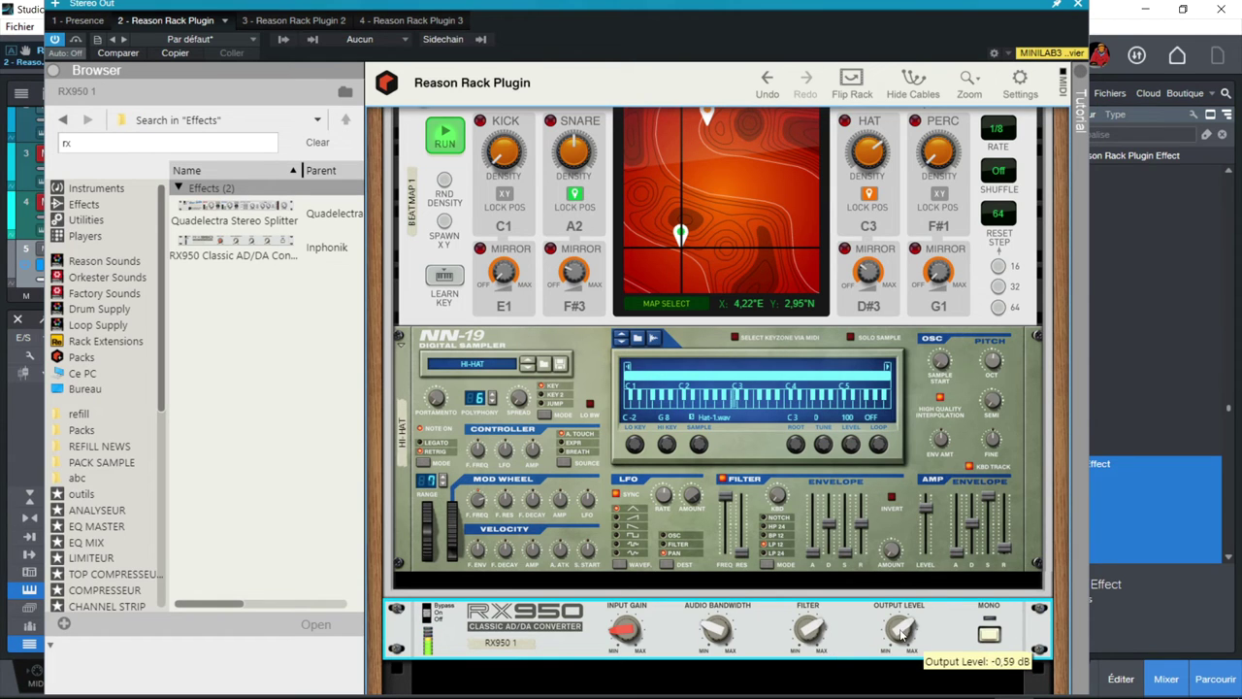
left_click(1078, 6)
Step: Solo the Reason Rack Plugin 2 channel and show the input controls on the console channels
left_click(547, 456)
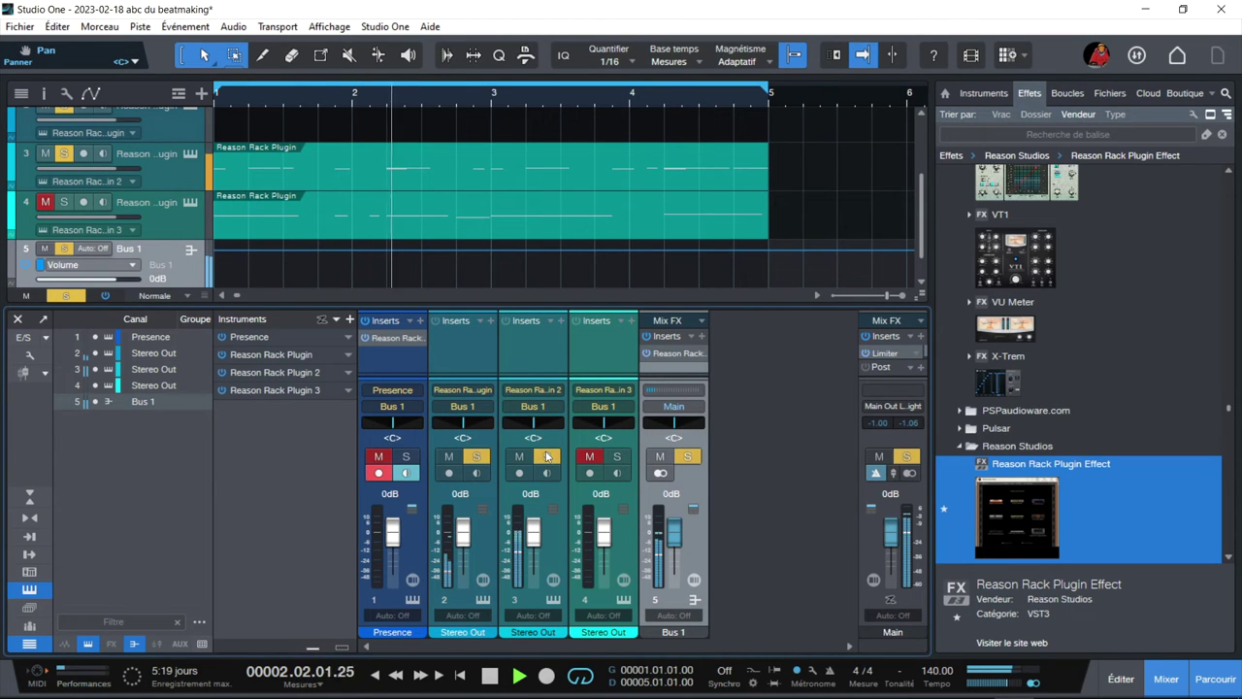
left_click(25, 338)
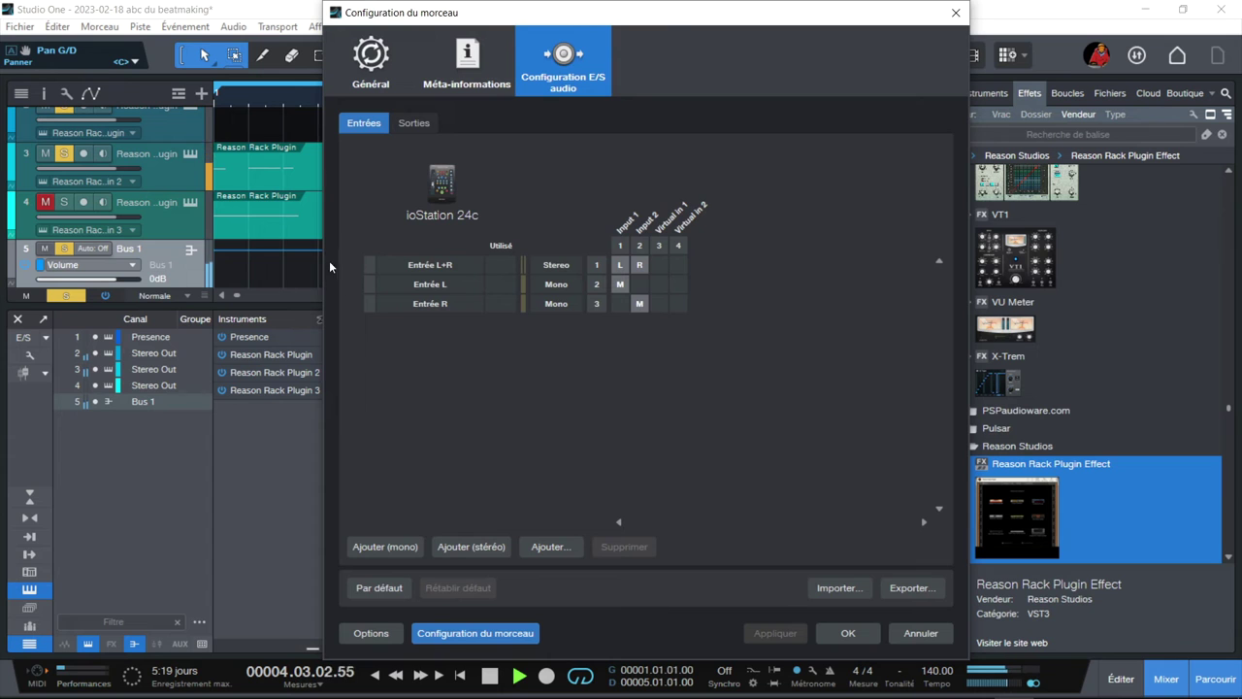
key("Escape")
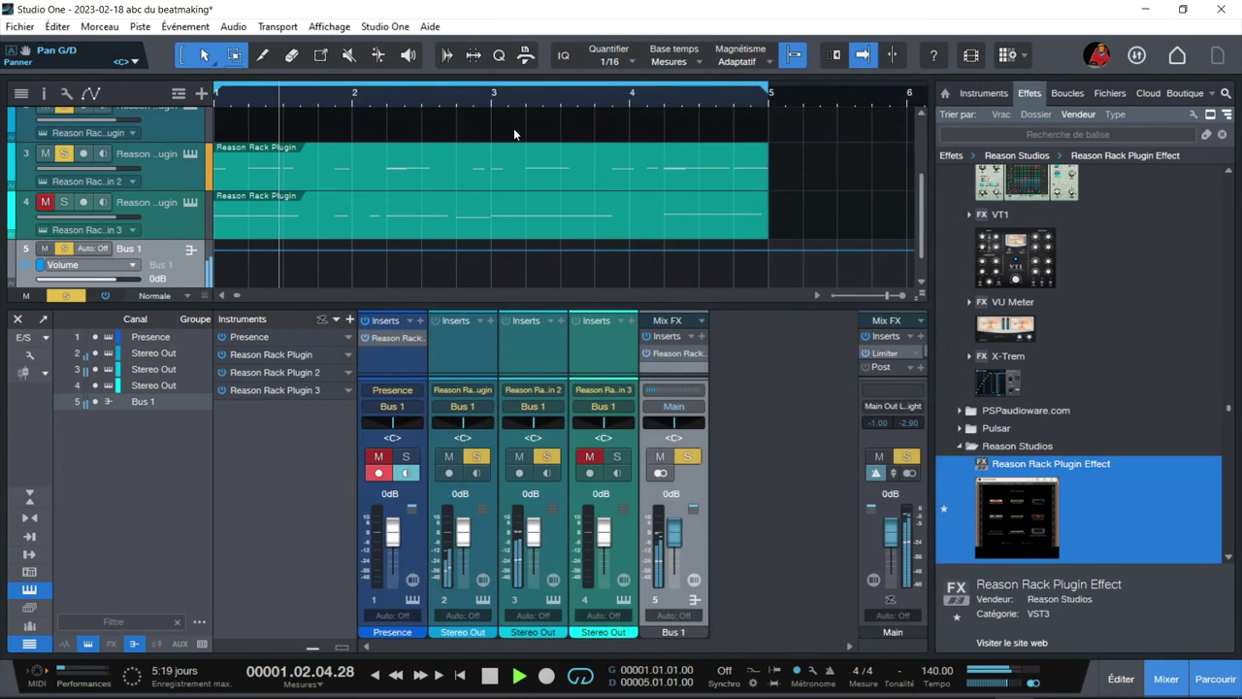
left_click(43, 372)
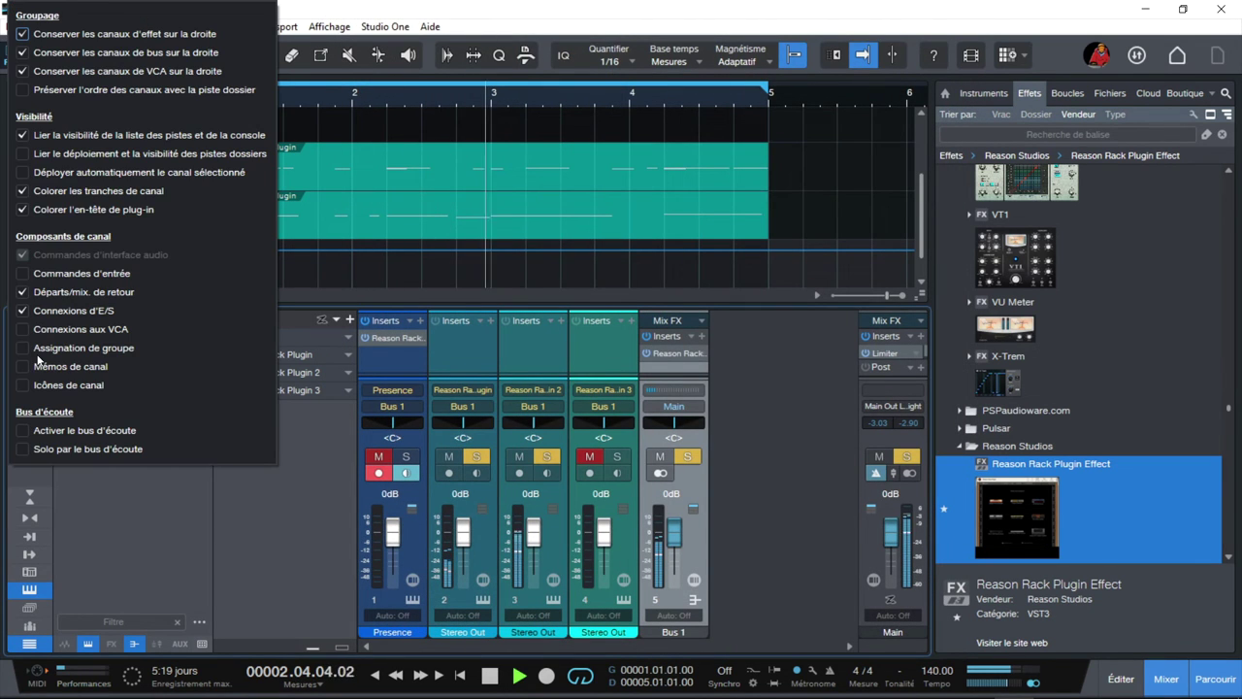
left_click(39, 273)
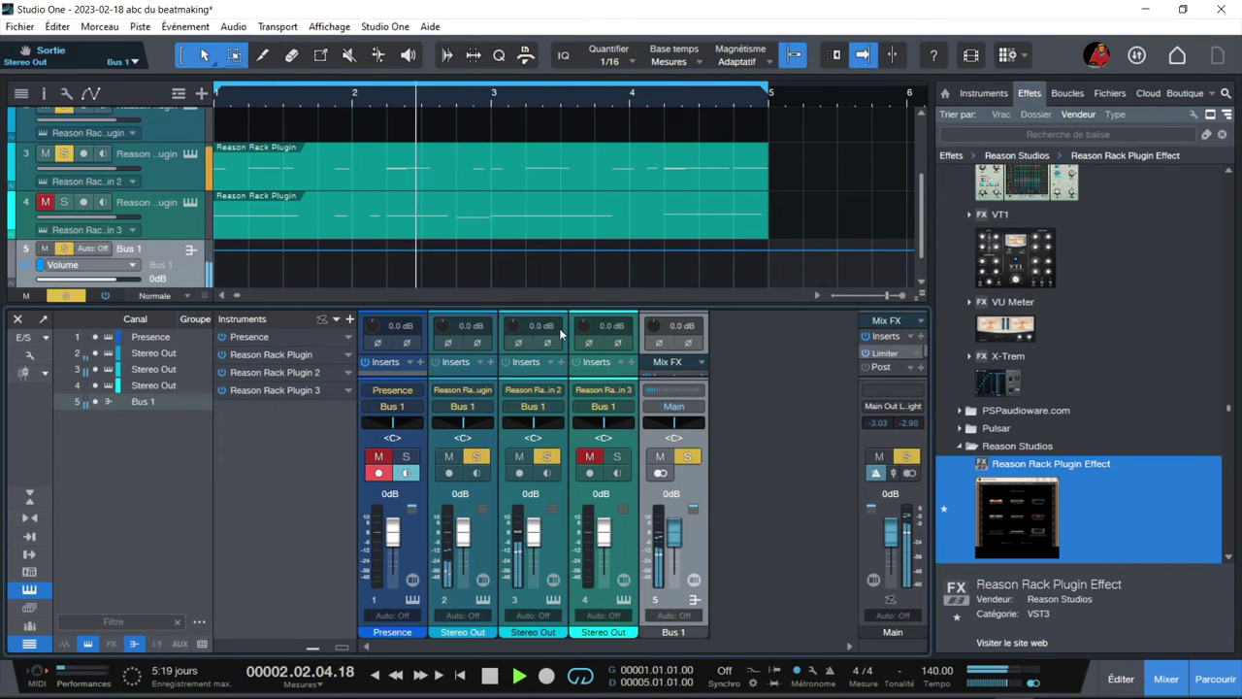
Step: Set input gains to -3.1, -4.1 and -5.5 dB on the three Reason Rack channels and -4.1 dB on Presence, unmuting and soloing the last two
left_click_drag(446, 326, 513, 339)
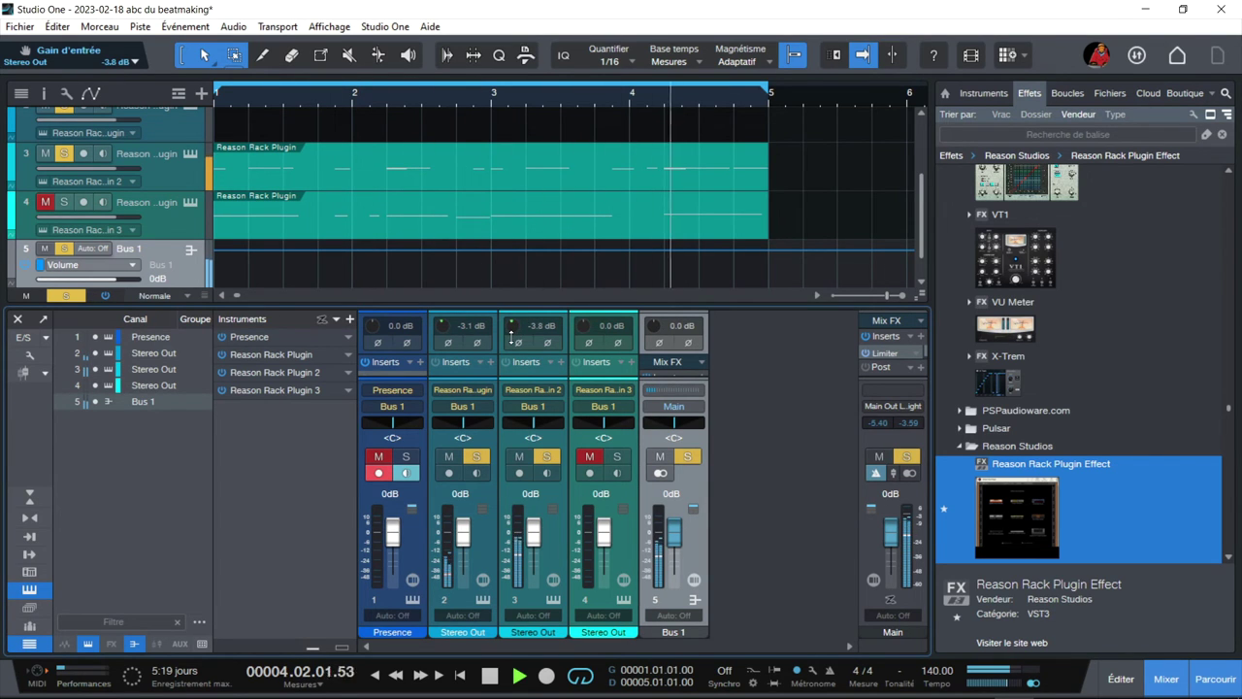
left_click(589, 456)
left_click(616, 456)
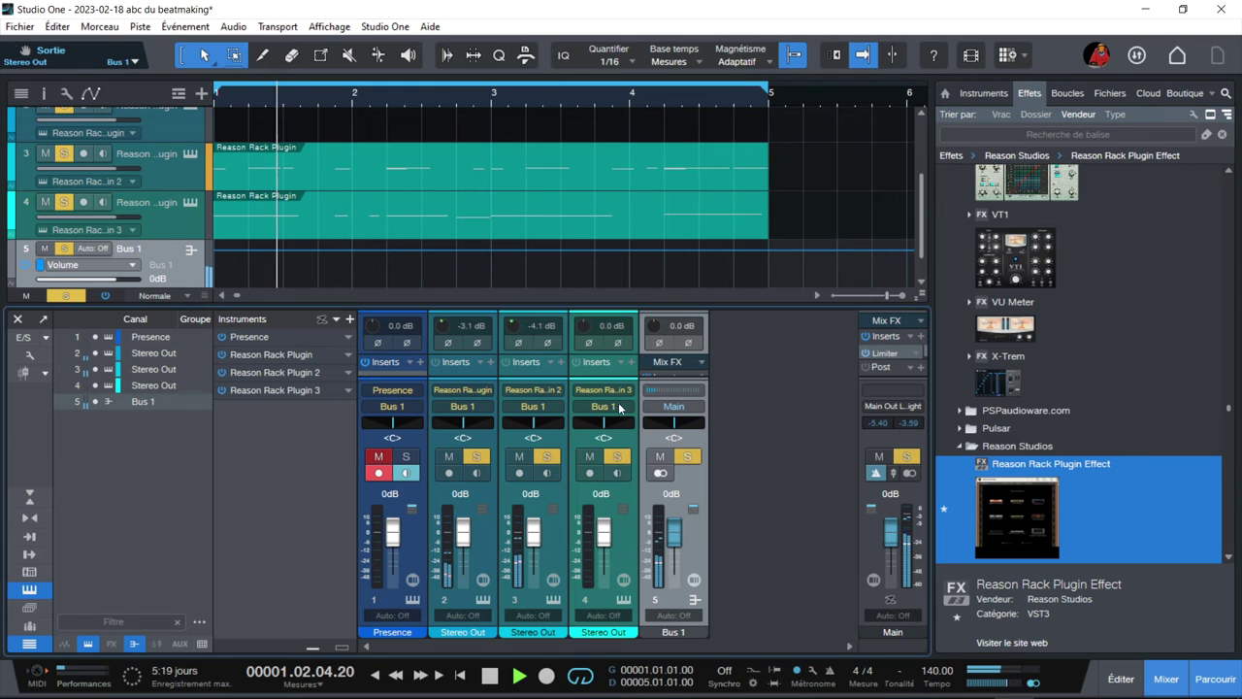
left_click_drag(582, 326, 578, 341)
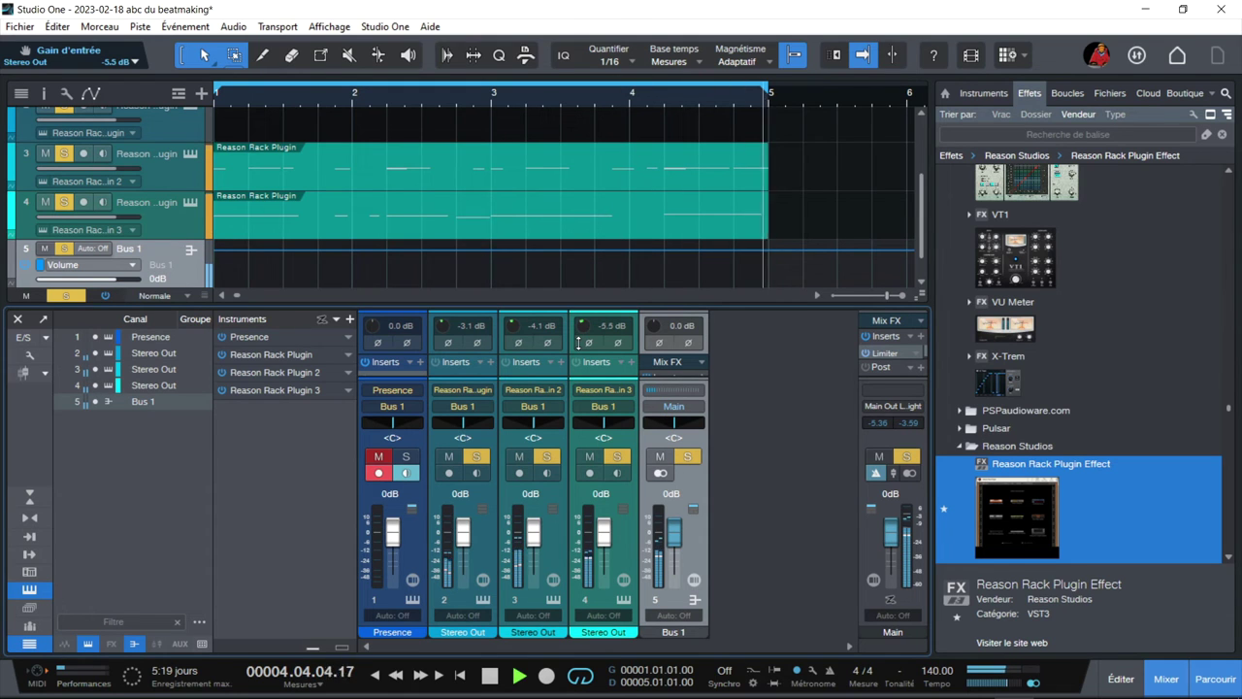
left_click(407, 457)
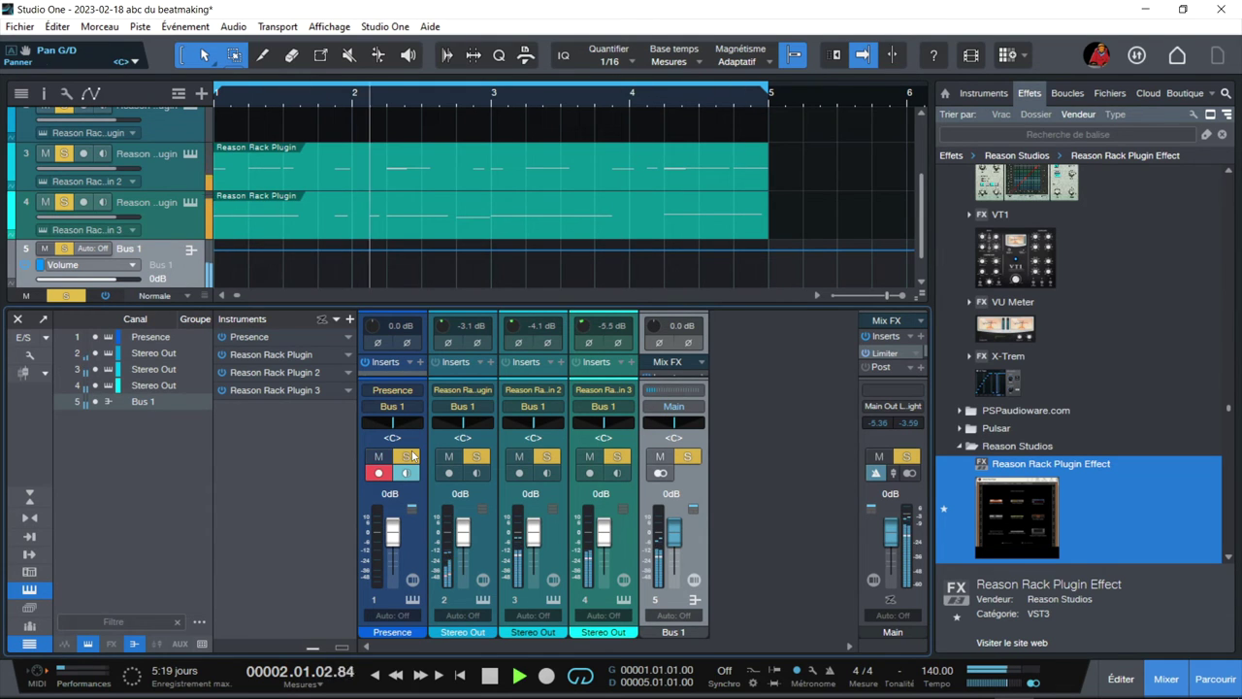
left_click_drag(377, 330, 375, 339)
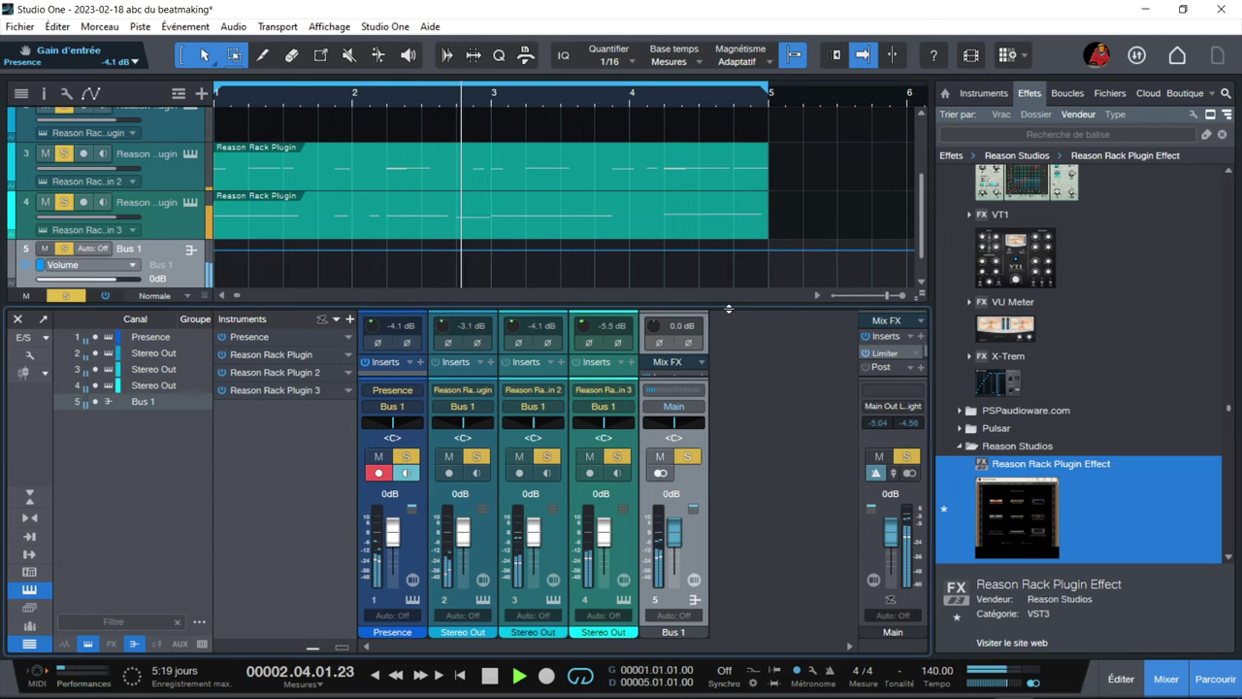
Step: Enlarge the console, open Bus 1's Reason Rack effect, and add a Klevgrand Tape Cassette Deck below the Audiomatic
left_click_drag(728, 308, 719, 252)
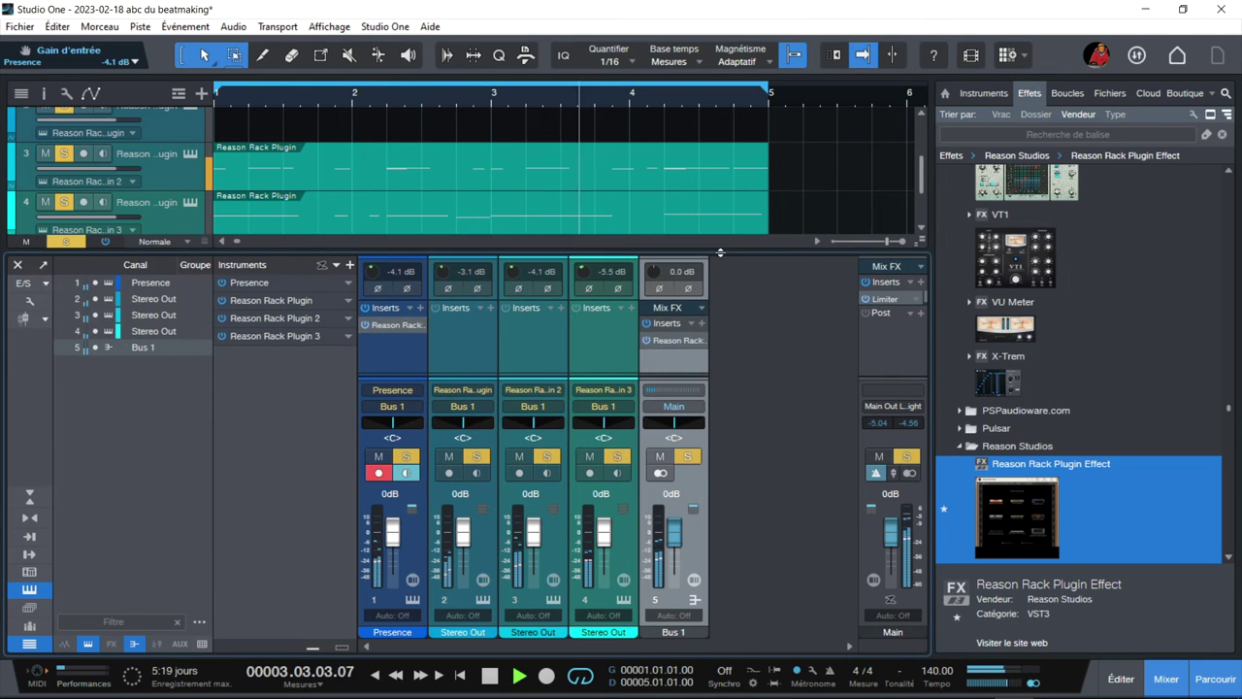
left_click(688, 341)
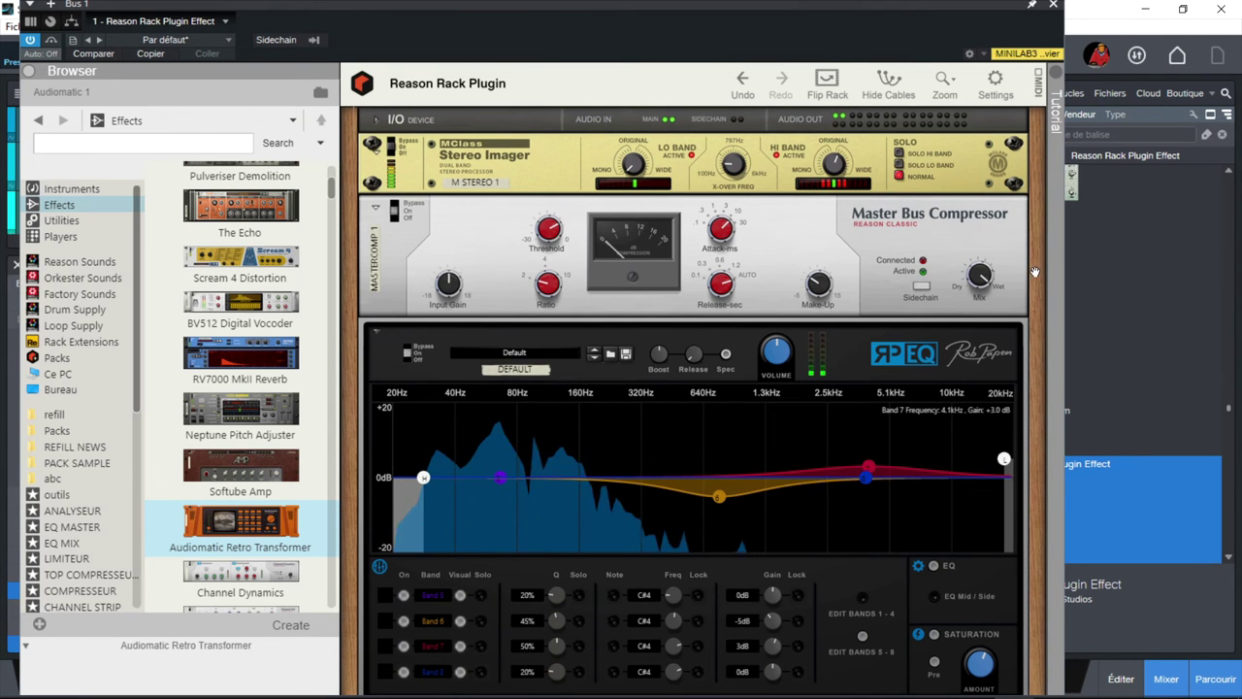
scroll(935, 233, "down", 5)
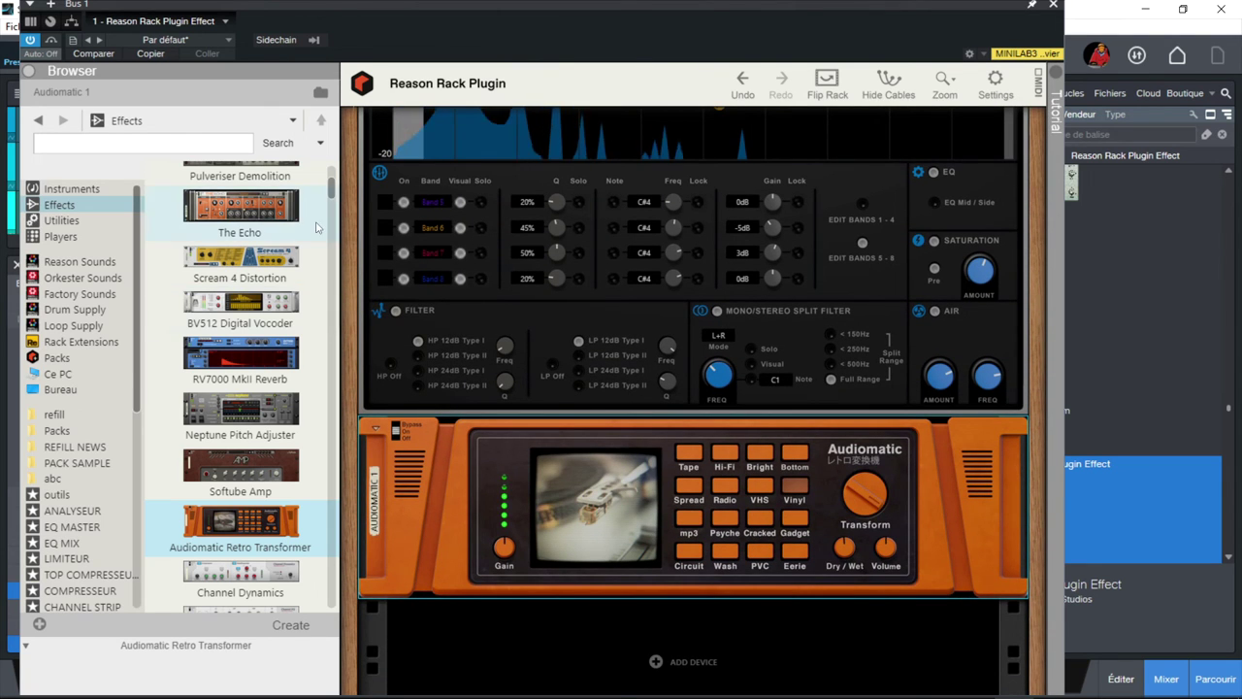
scroll(330, 198, "down", 3)
left_click_drag(330, 198, 321, 359)
mouse_move(301, 453)
left_mouse_down()
mouse_move(504, 662)
mouse_move(556, 663)
mouse_move(708, 570)
left_mouse_up()
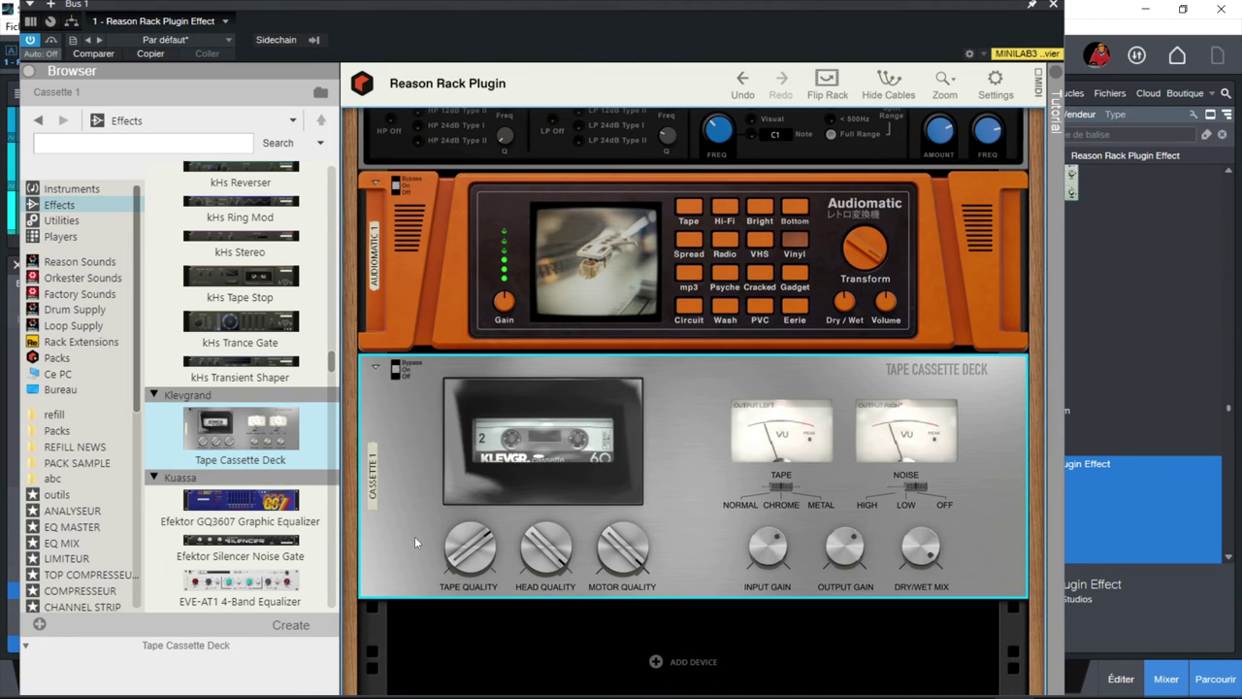
Step: Set the Tape Cassette Deck to Normal tape, Low noise, 10 dB output gain and 56% dry/wet mix, and adjust its three quality knobs
mouse_move(612, 548)
left_mouse_down()
mouse_move(612, 577)
mouse_move(608, 560)
left_mouse_up()
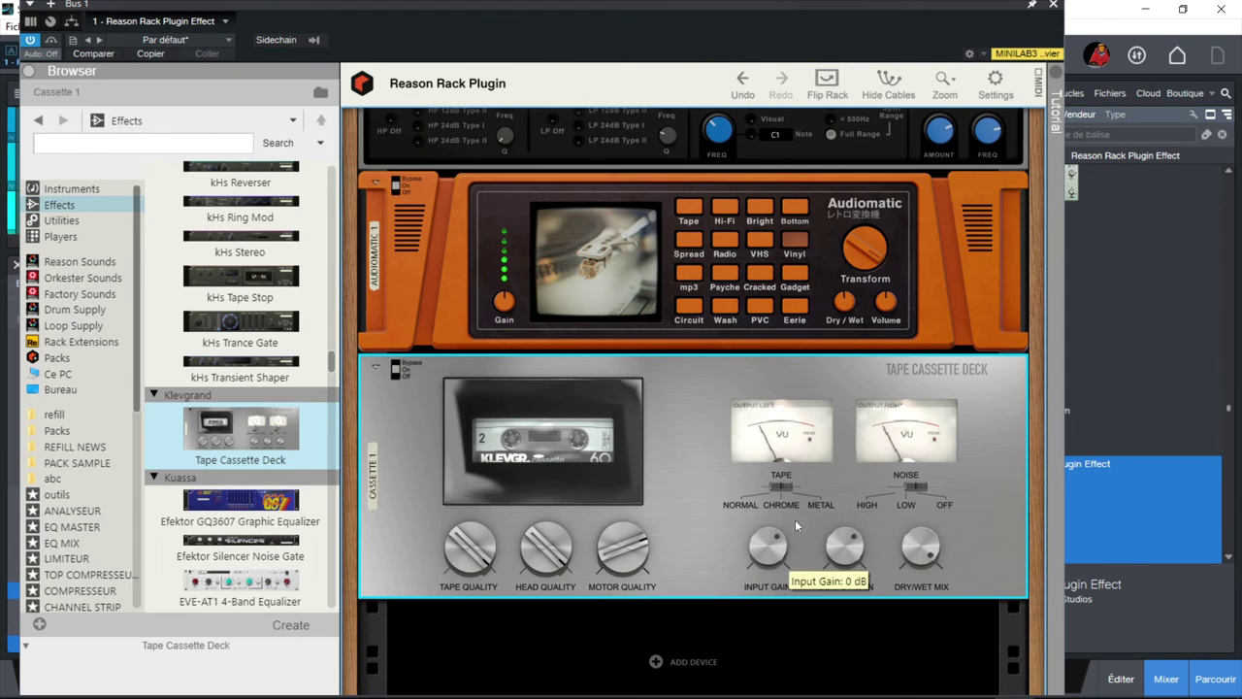
left_click_drag(788, 488, 752, 502)
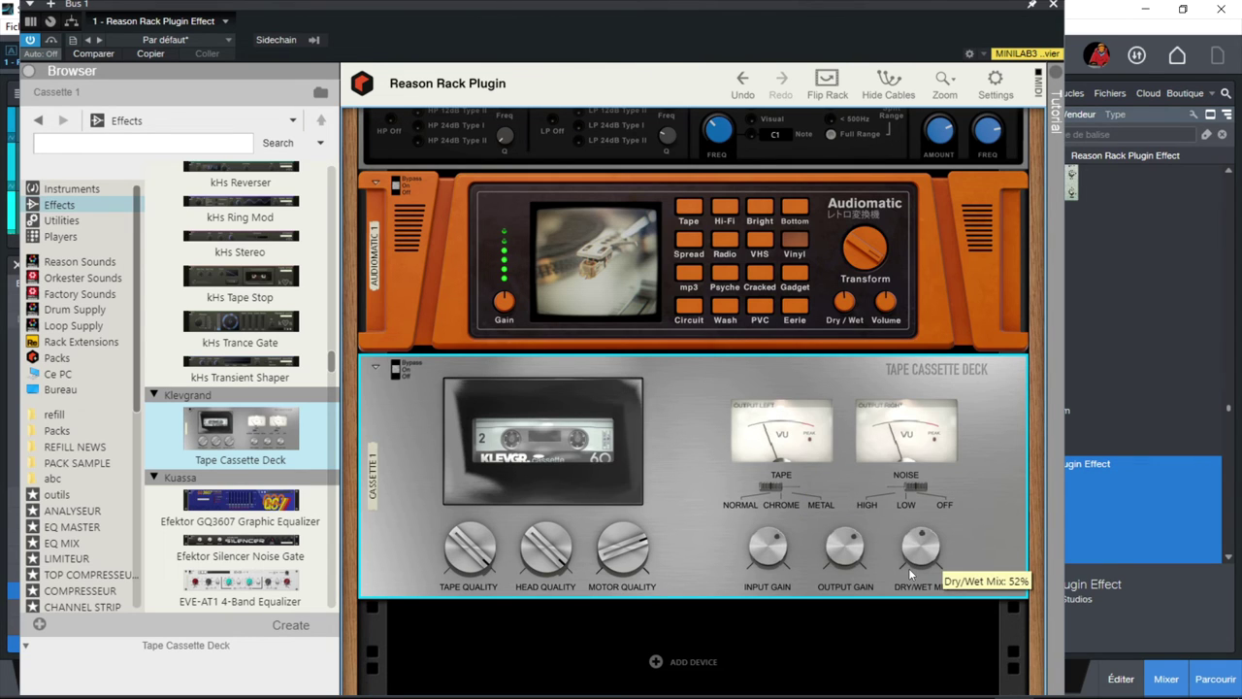
left_click_drag(532, 537, 476, 568)
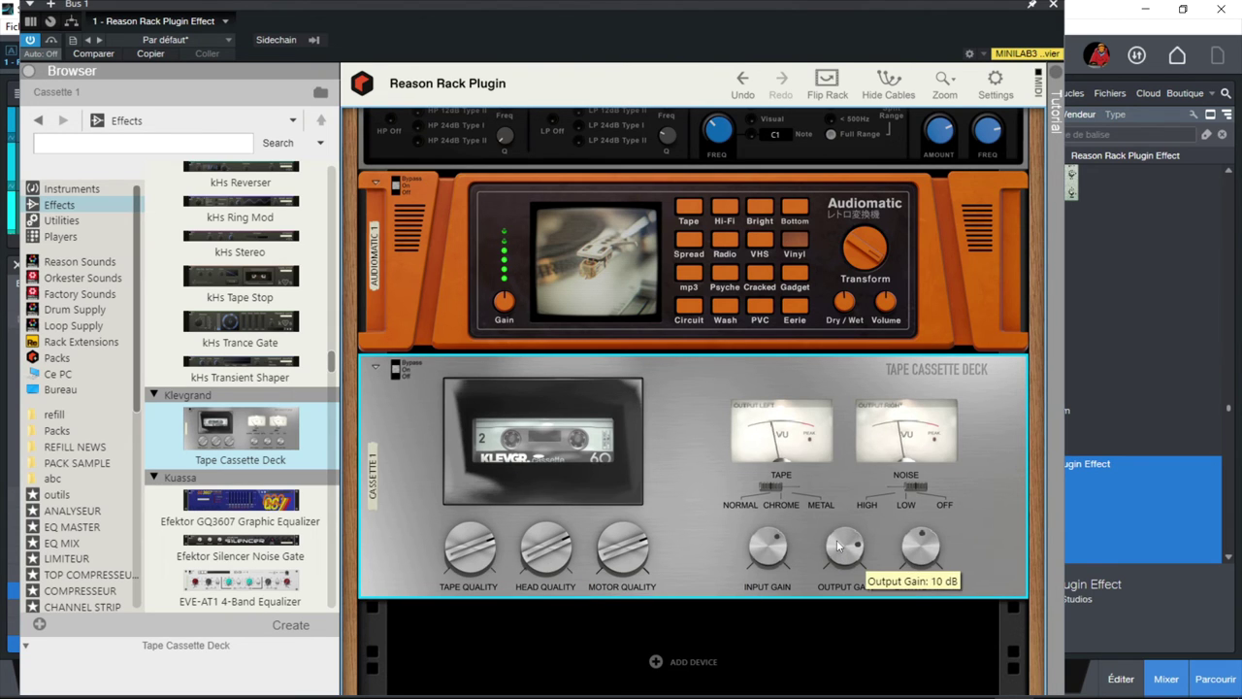
left_click_drag(915, 492, 908, 496)
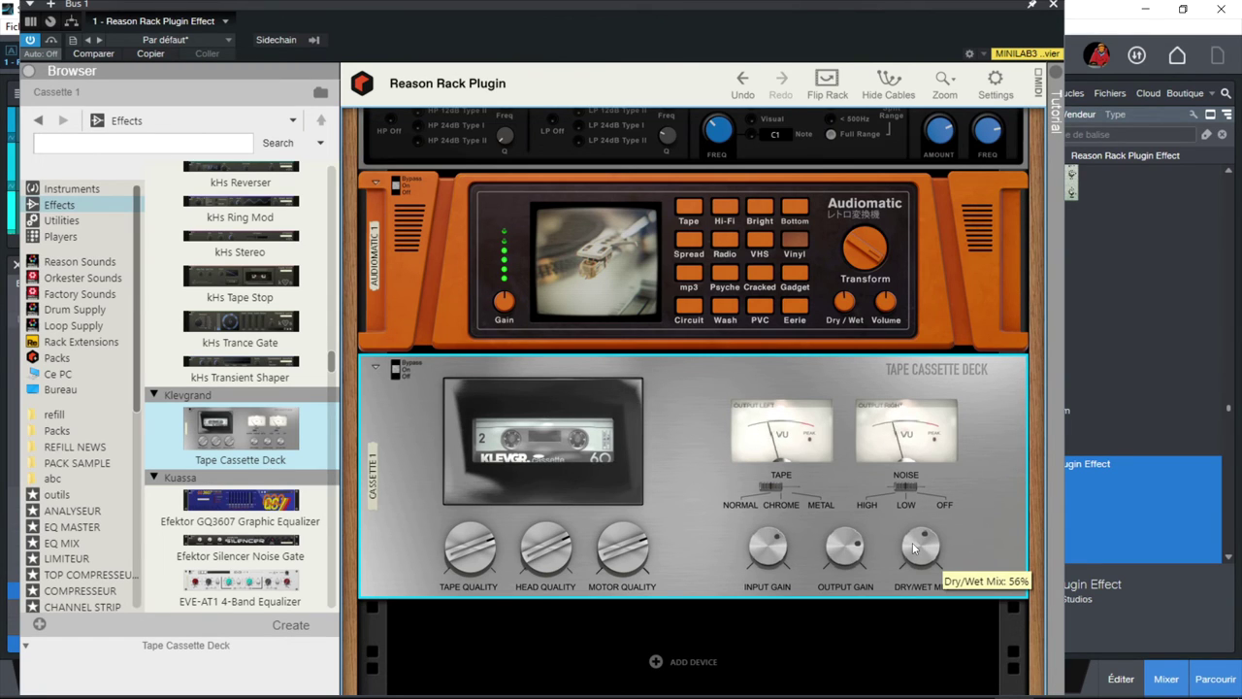
Step: Close the Bus 1 effect window, clear the solo on all channels, and stop playback
left_click(1053, 8)
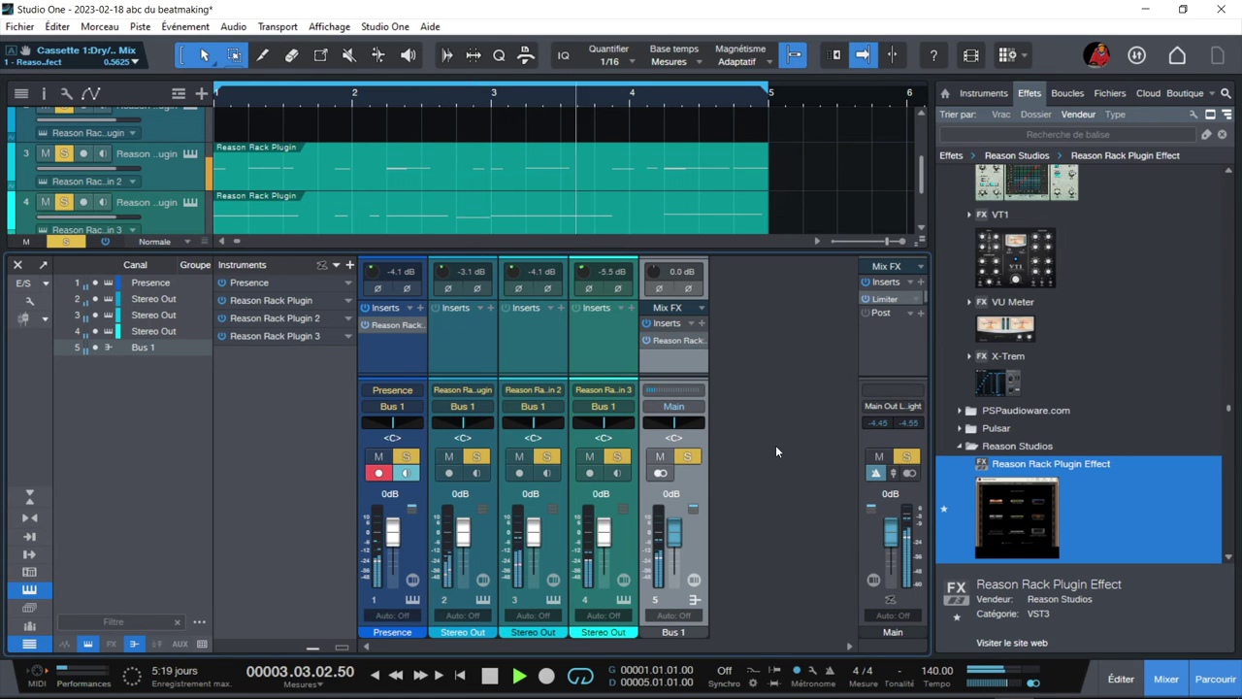
left_click(905, 456)
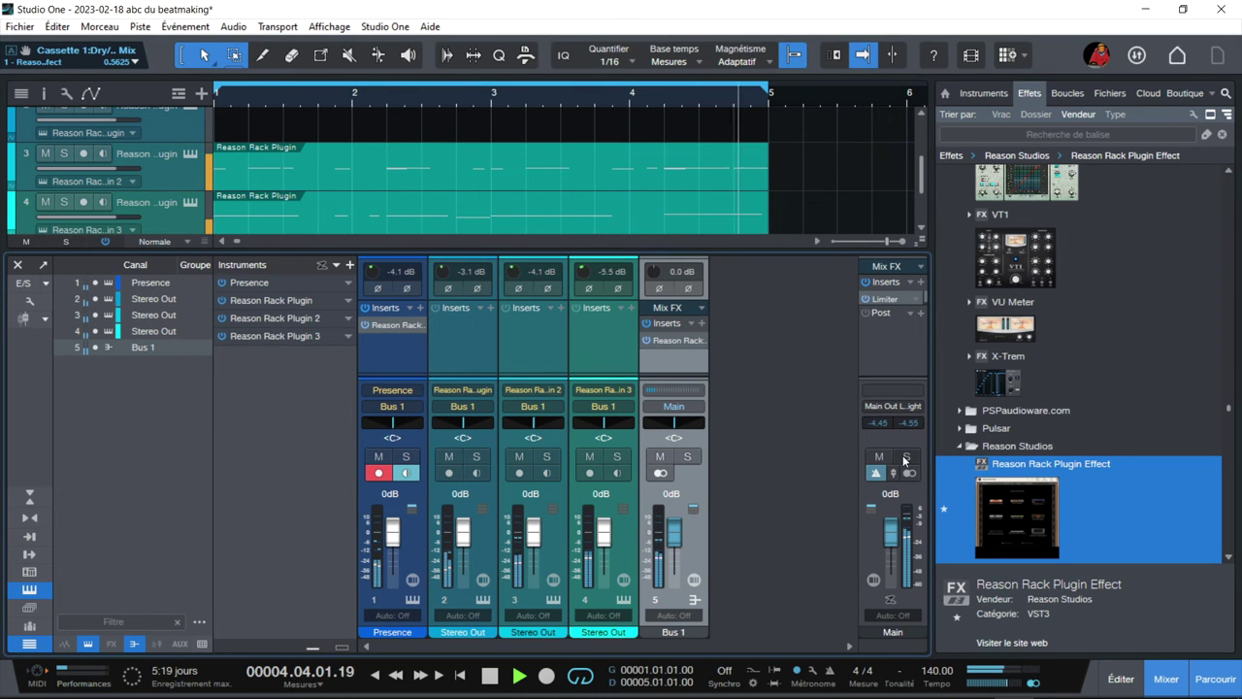
key("space")
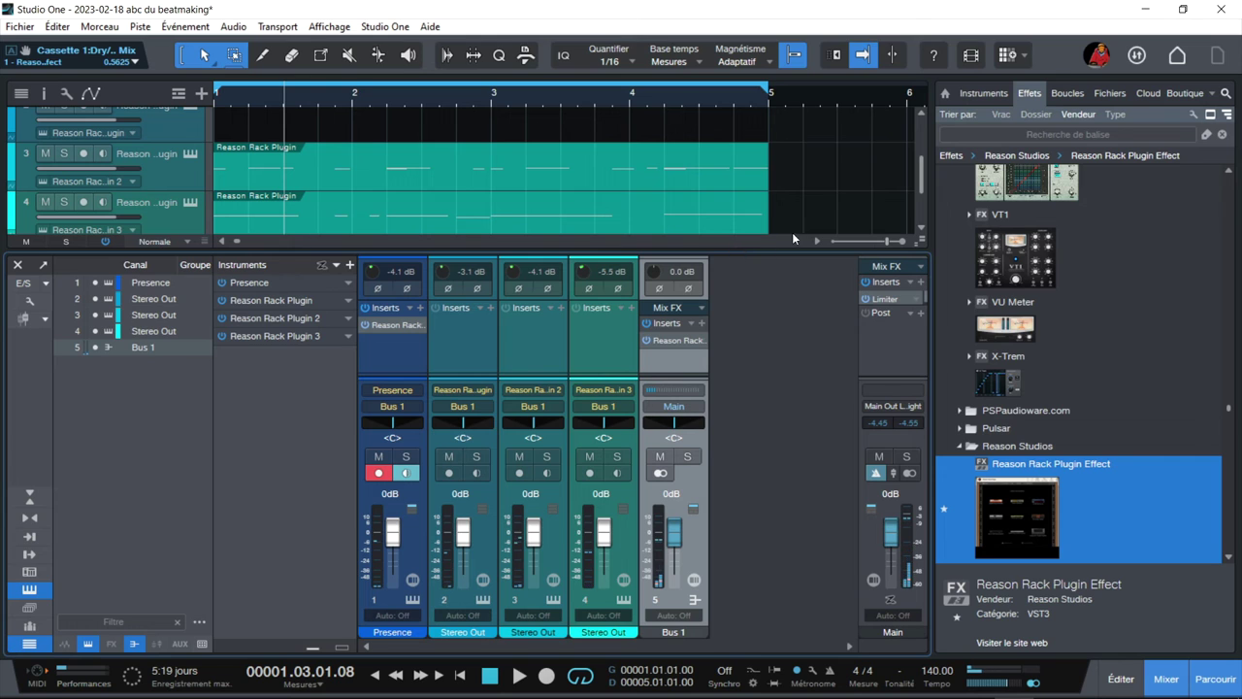
Step: Look through all arrangement tracks with the arrangement area enlarged, and examine the settings of the Presence instrument
left_click_drag(921, 185, 904, 118)
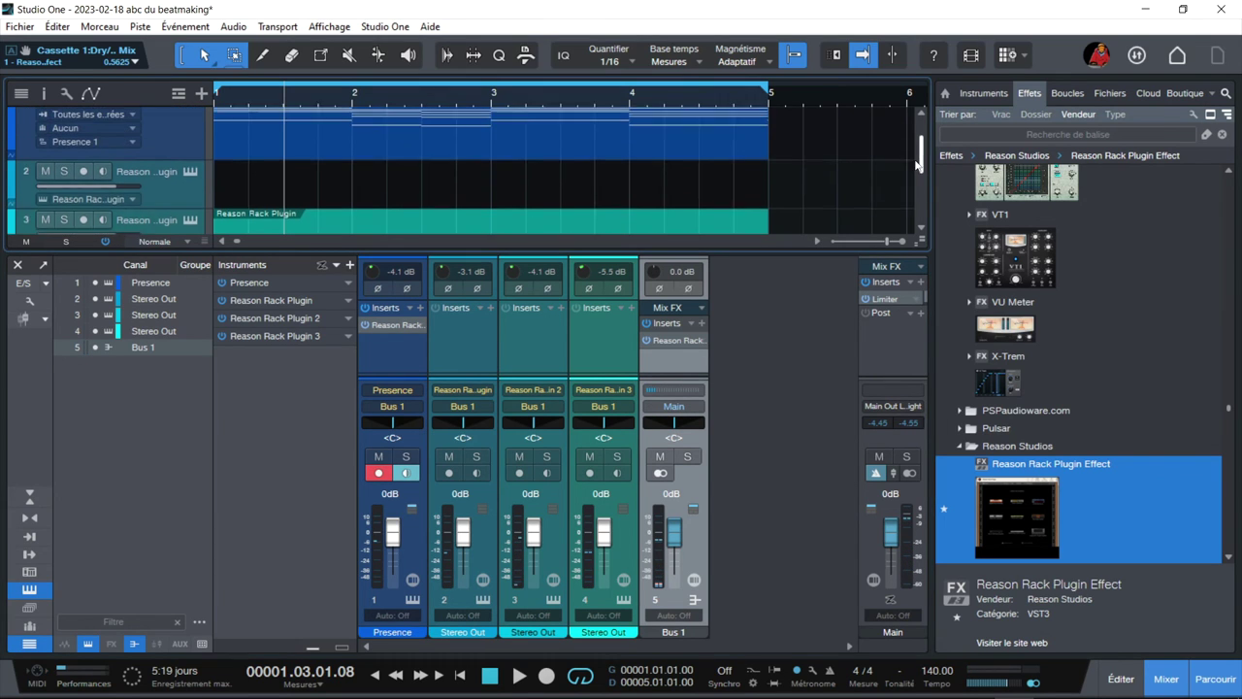
scroll(901, 157, "down", 1)
scroll(901, 156, "down", 2)
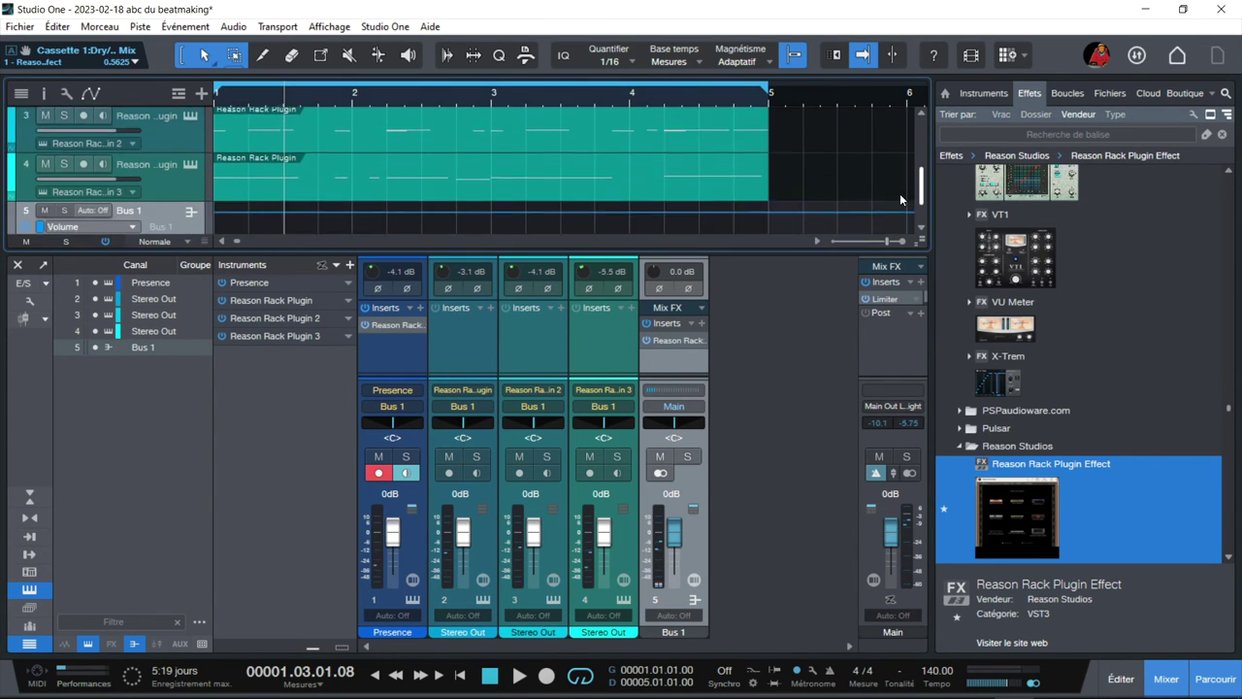
scroll(899, 207, "up", 3)
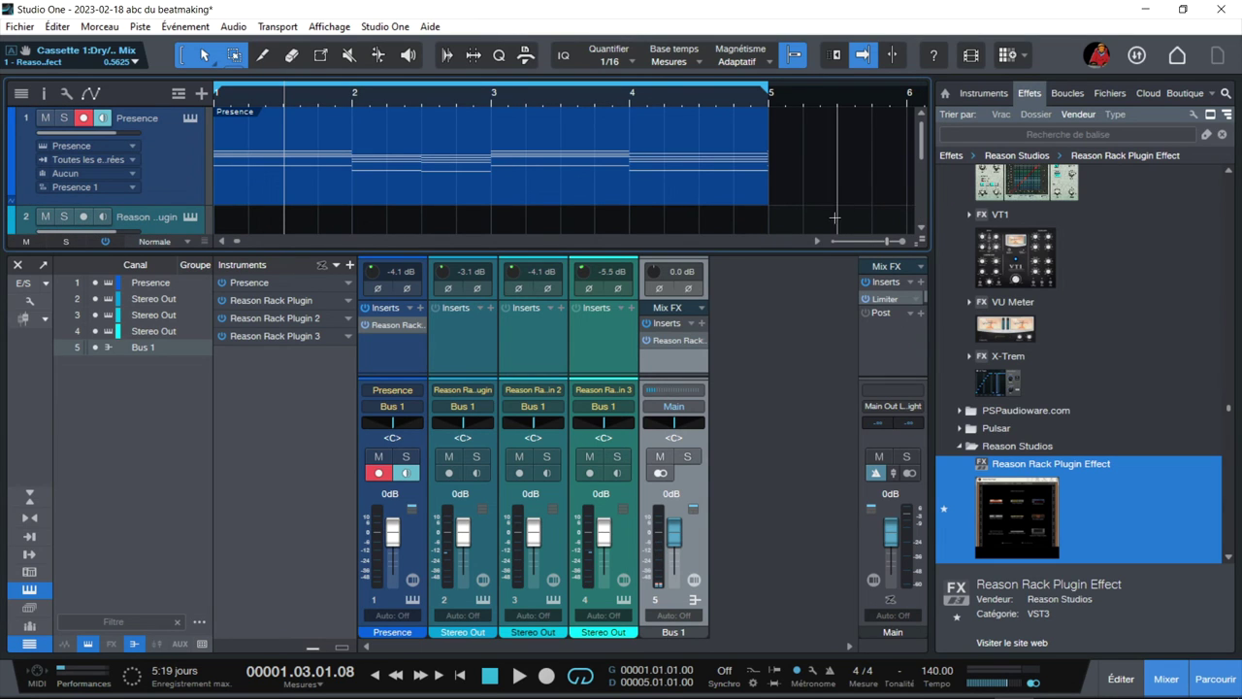
left_click_drag(799, 253, 793, 494)
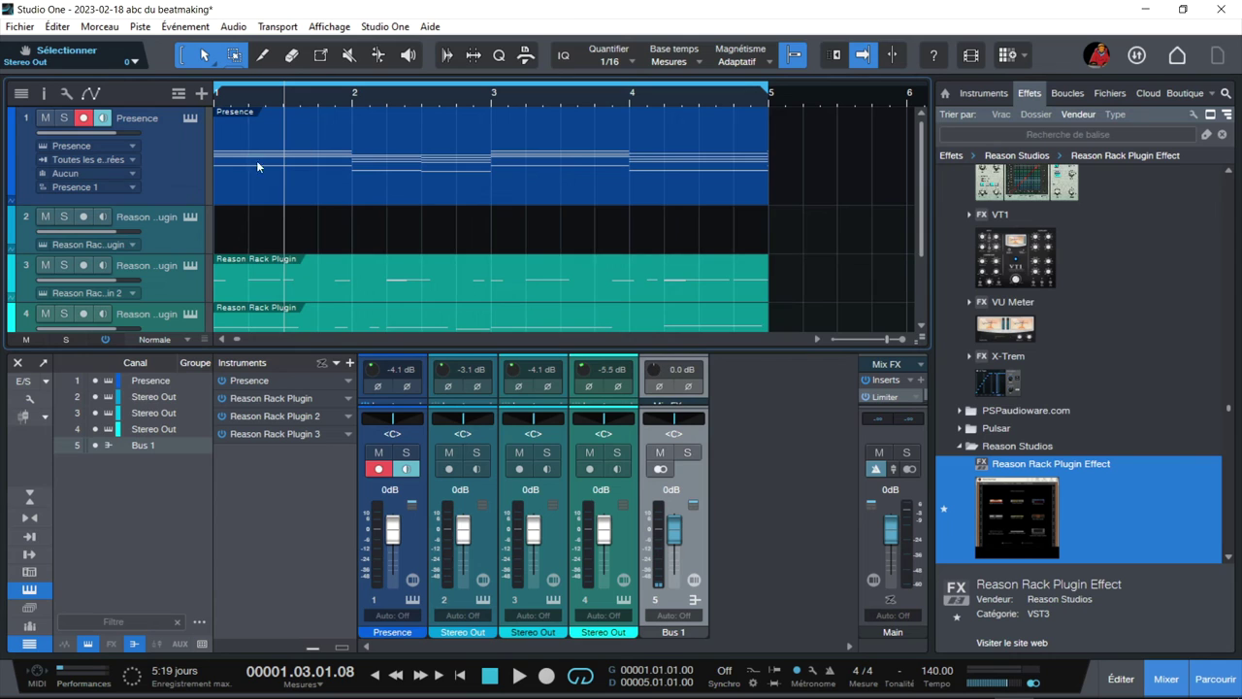
left_click(189, 118)
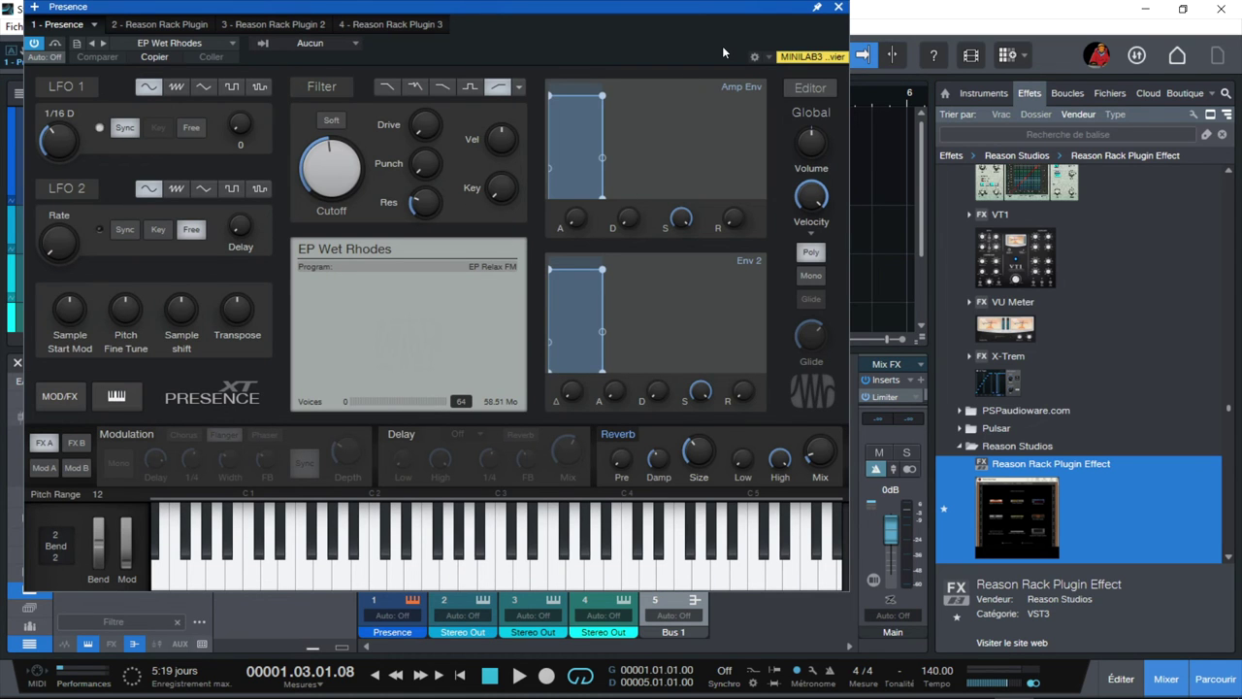
key("Escape")
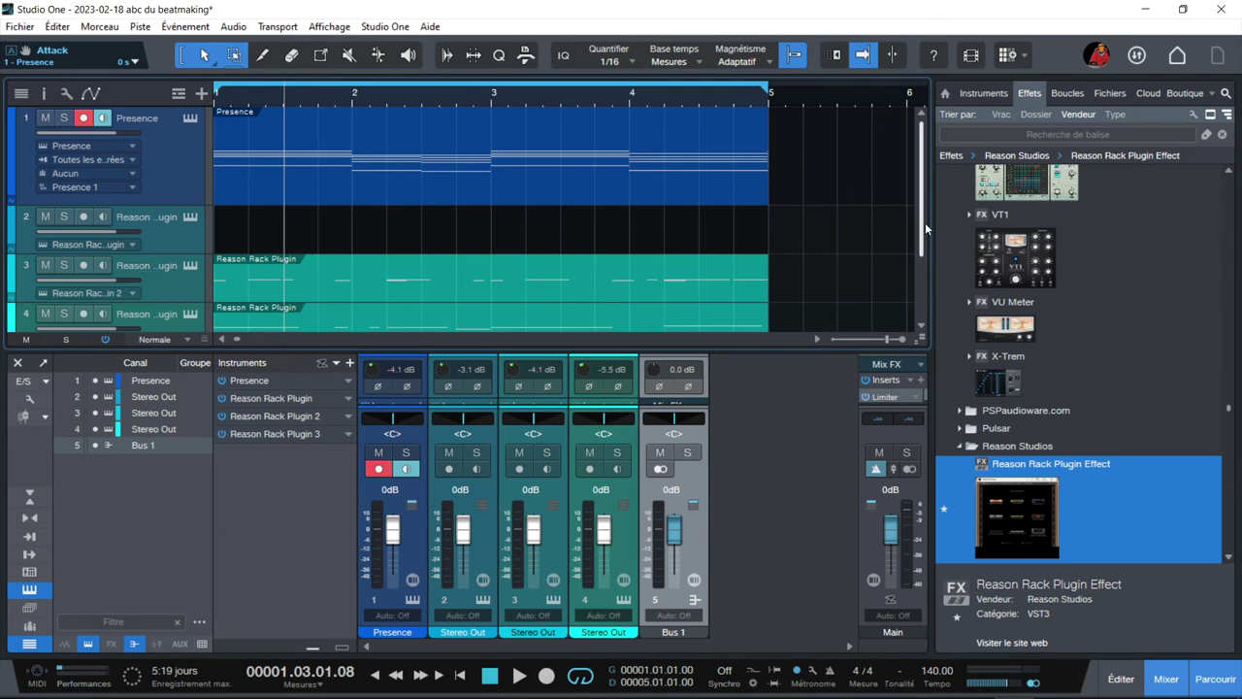
left_click_drag(921, 228, 918, 299)
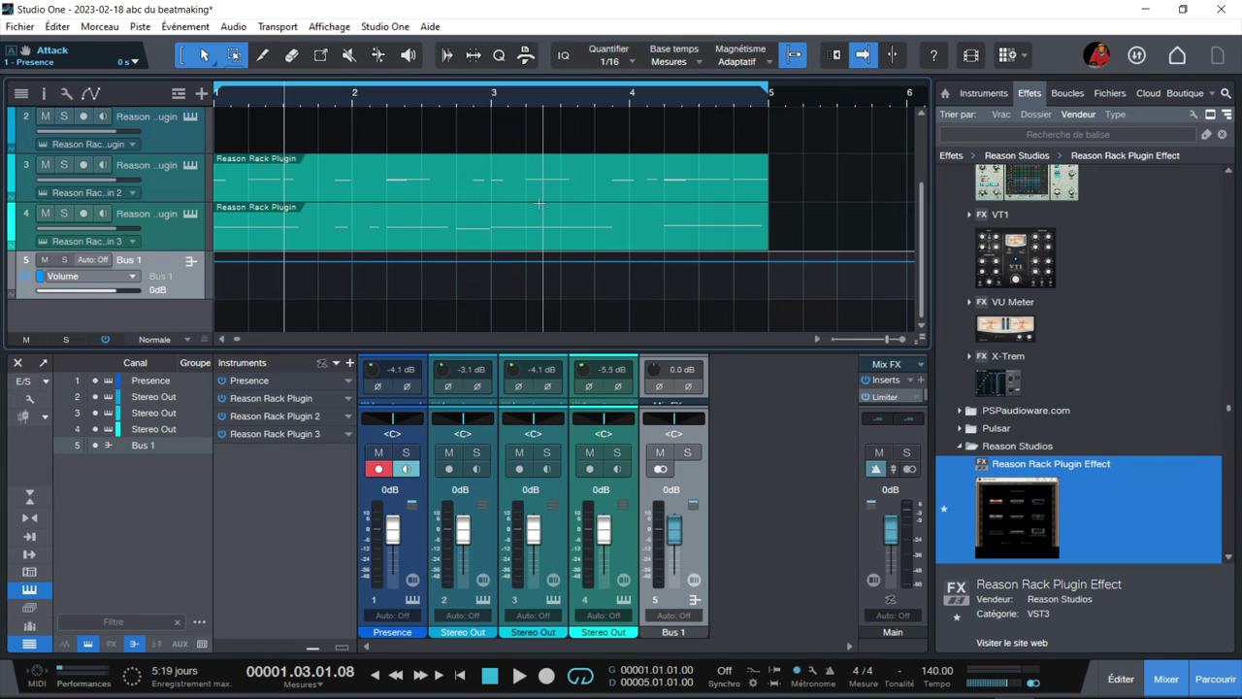
Step: Play the loop from the start, enlarge the console and open Bus 1's Reason Rack effect
key("comma")
key("space")
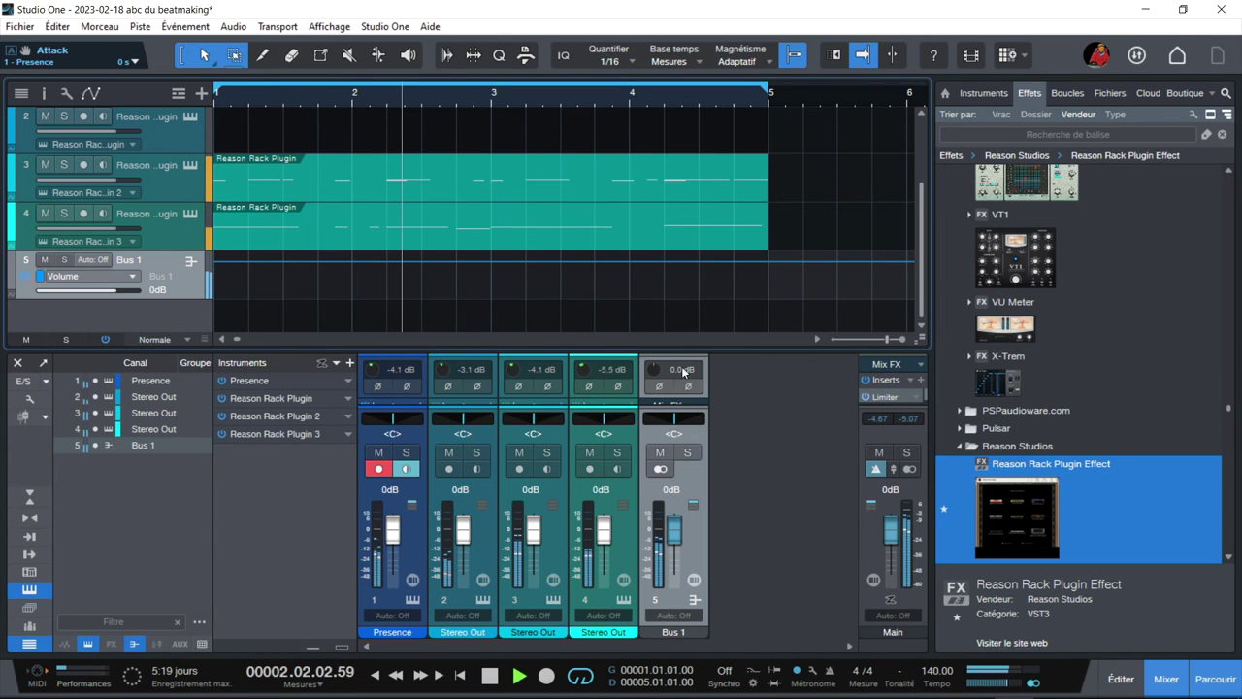
left_click_drag(666, 346, 669, 256)
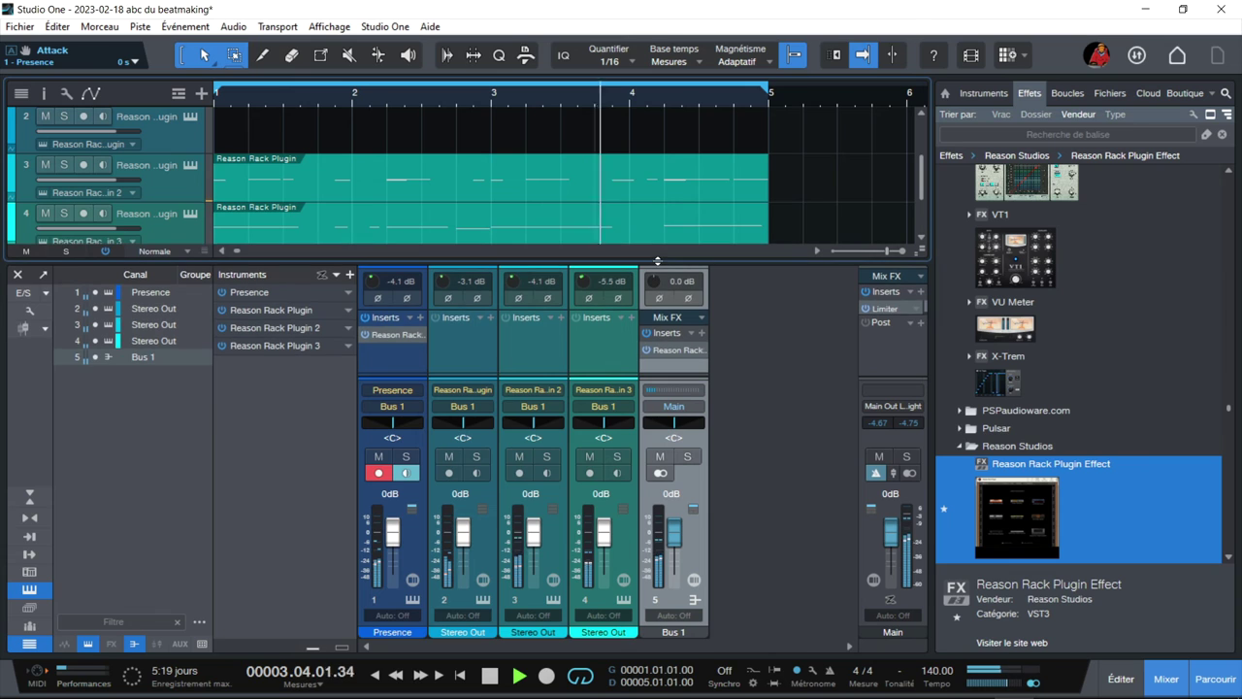
left_click(688, 347)
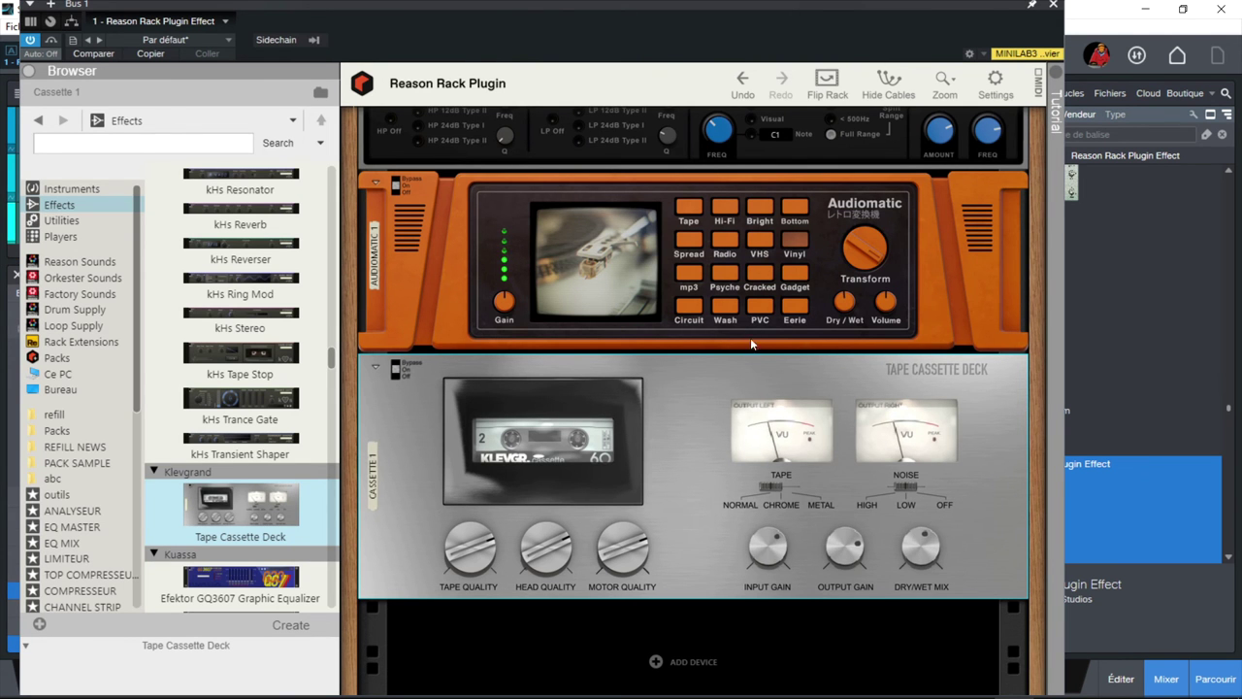
Step: Audition the Audiomatic's Tape and VHS presets, return it to Vinyl and fine-tune its Transform amount
left_click(698, 208)
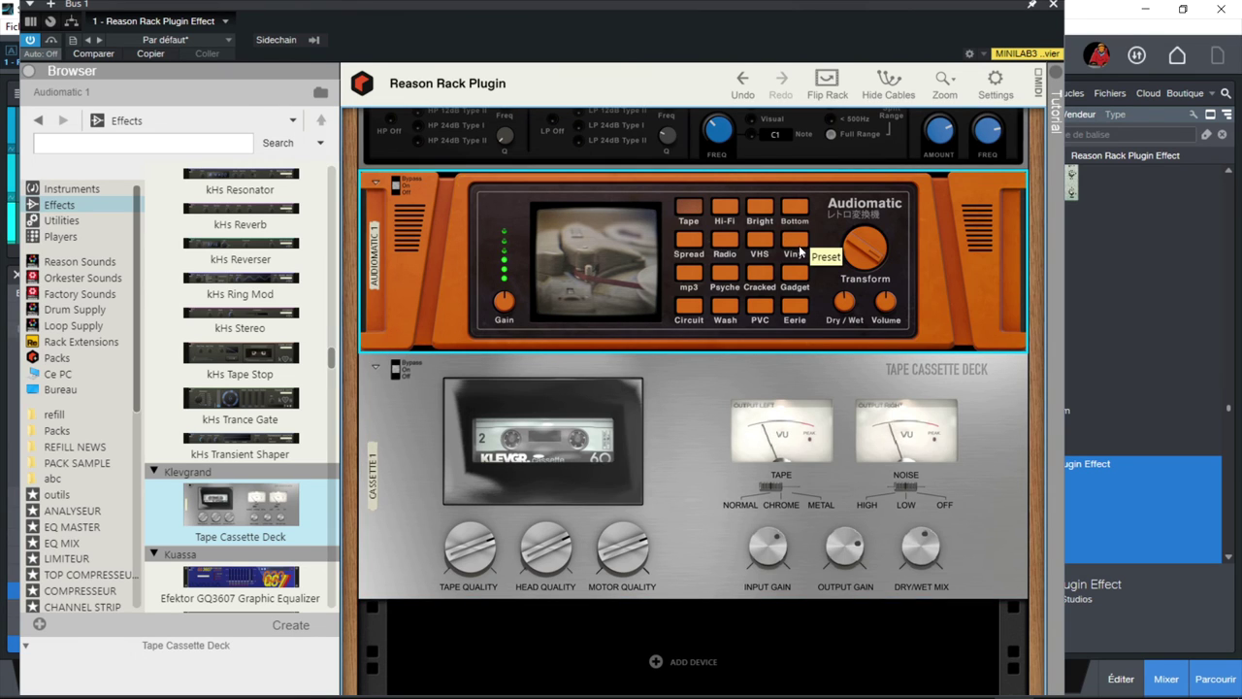
left_click(754, 241)
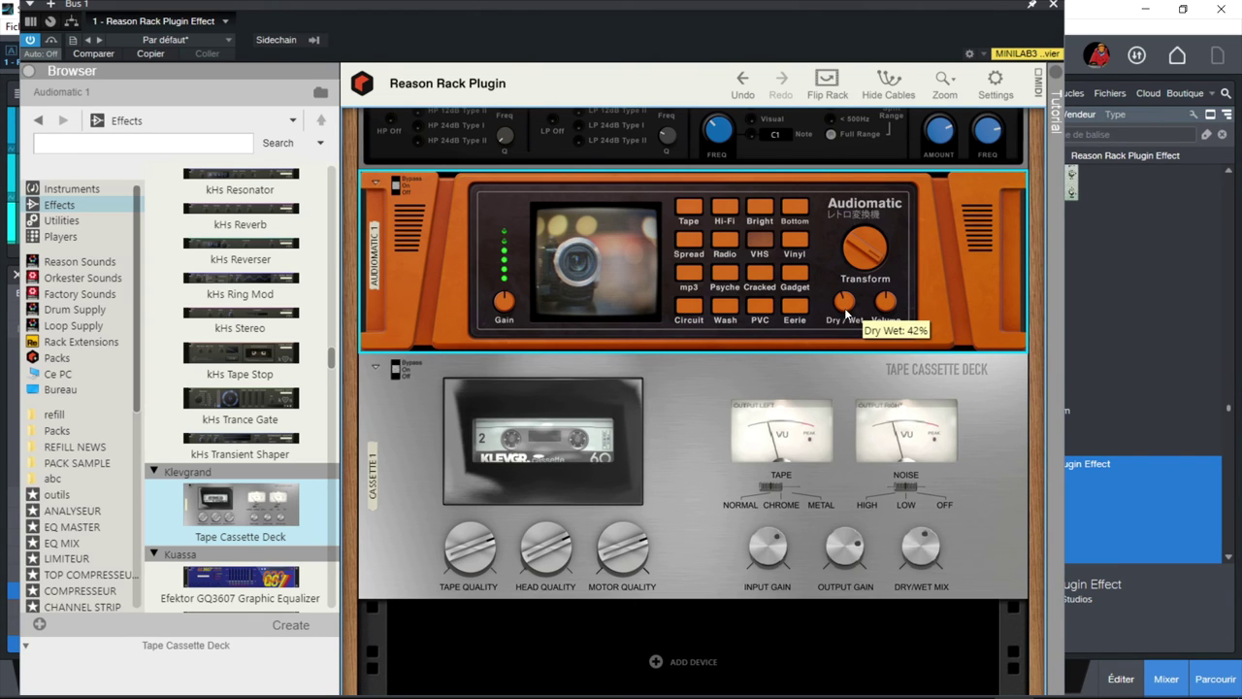
left_click(796, 242)
left_click_drag(865, 293, 859, 282)
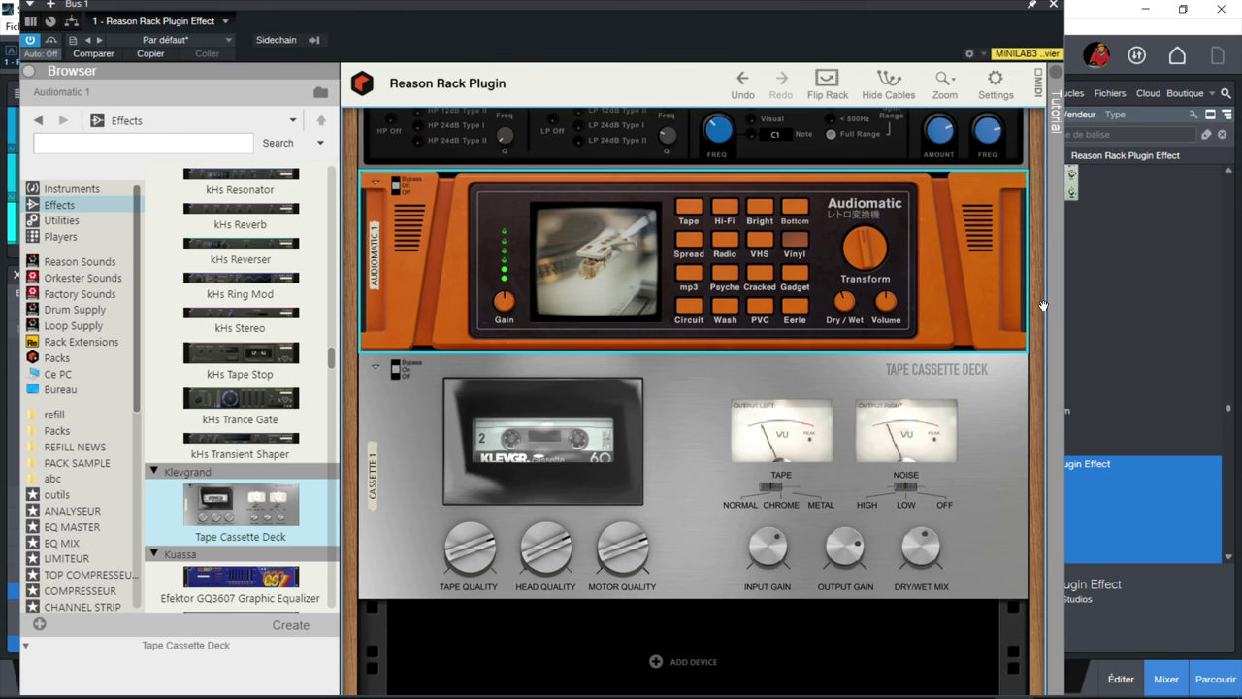
Step: Set the Master Bus Compressor's threshold to -12.19 dB
scroll(1043, 306, "up", 8)
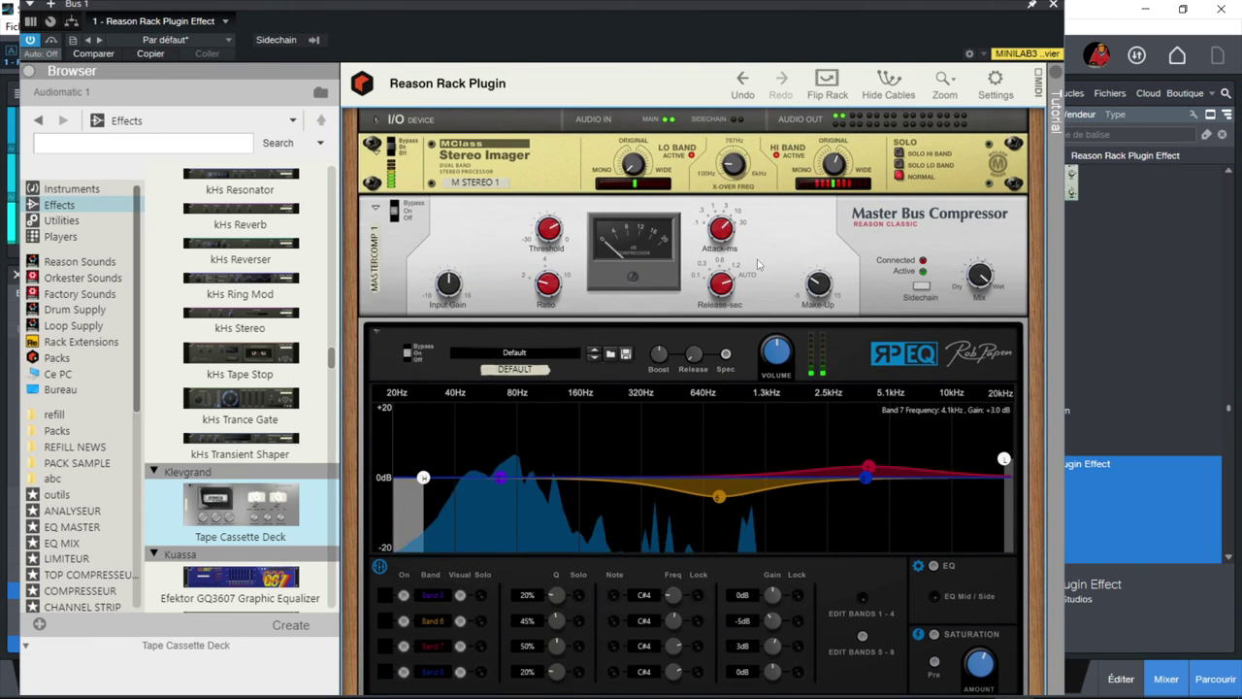
left_click(554, 240)
left_click_drag(554, 243, 555, 249)
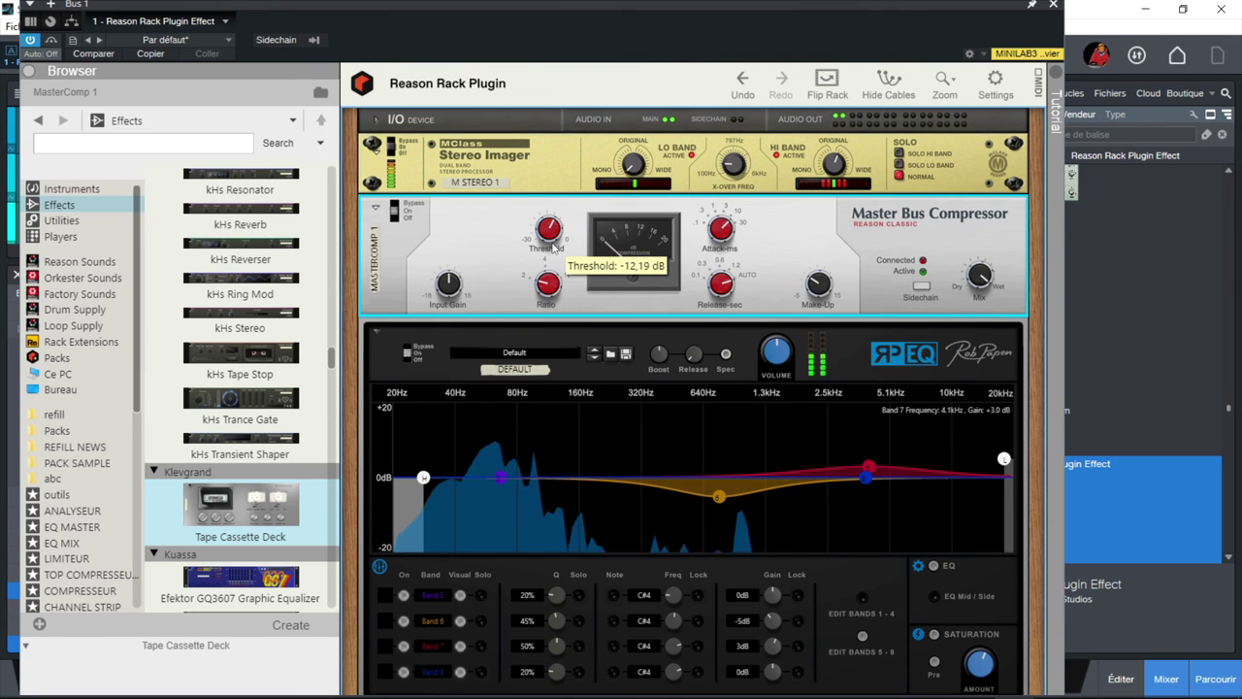
Step: Add an MClass Maximizer below the Tape Cassette Deck with -1.1 dB output gain and Mid attack speed
scroll(948, 277, "down", 10)
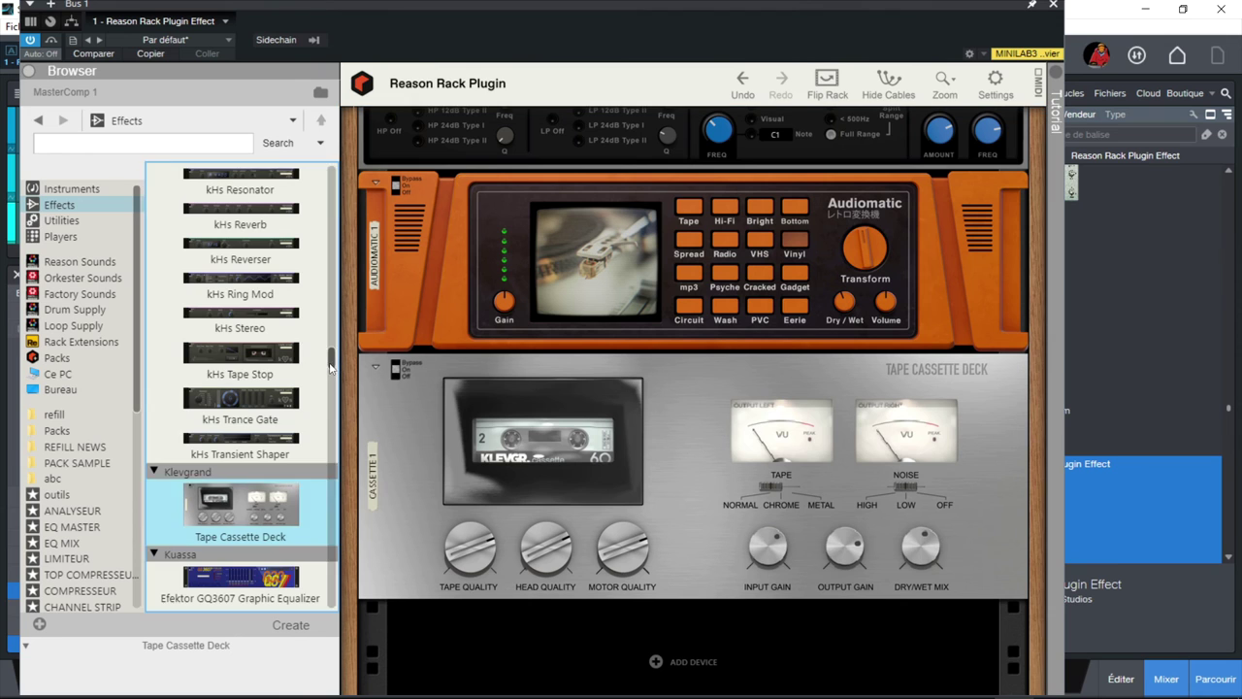
scroll(316, 277, "up", 10)
scroll(315, 276, "up", 10)
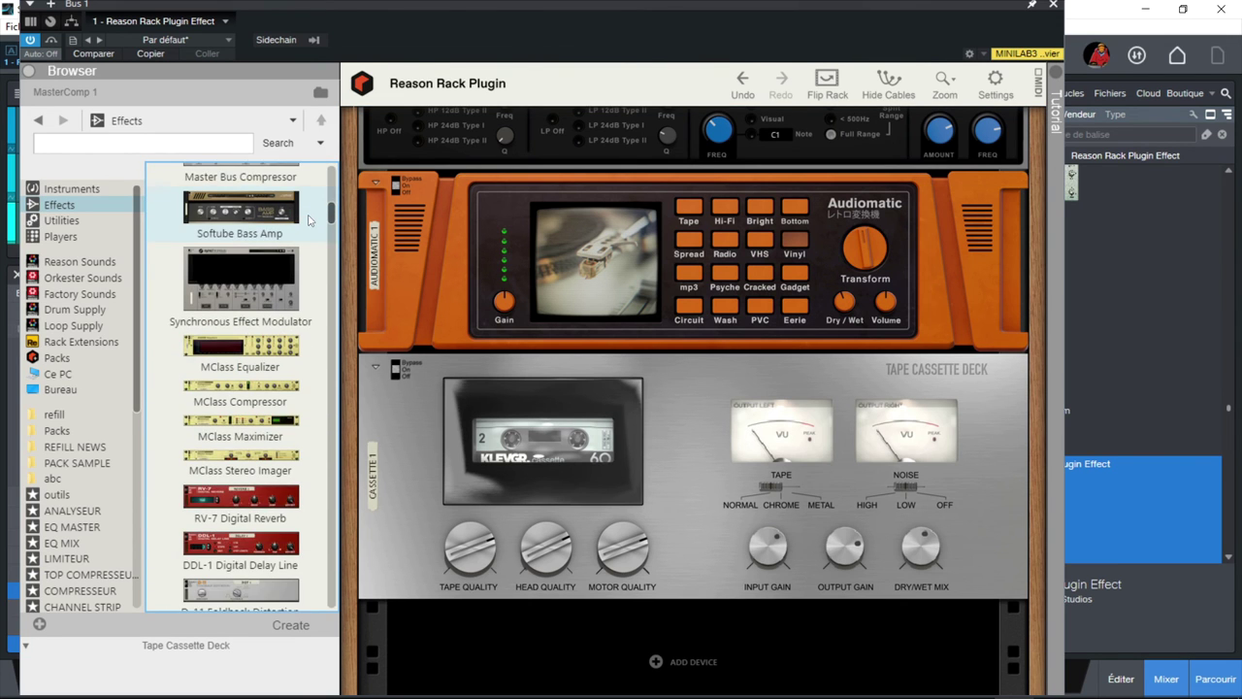
left_click_drag(286, 442, 658, 640)
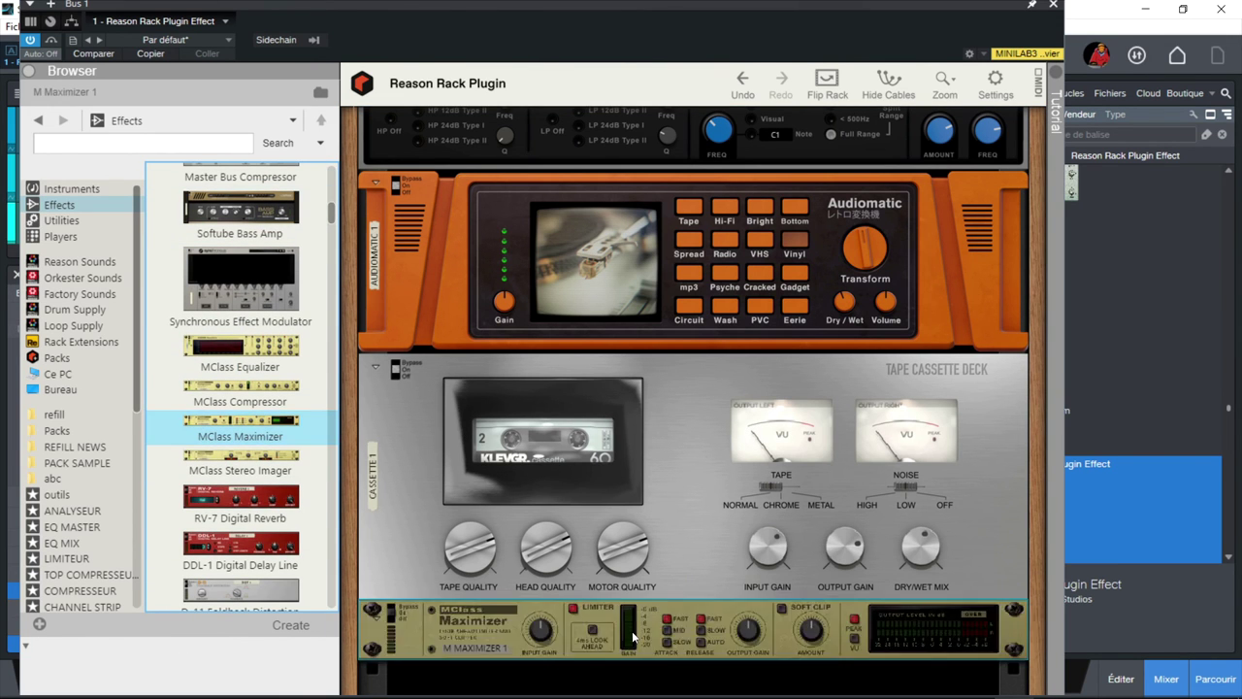
left_click(743, 632)
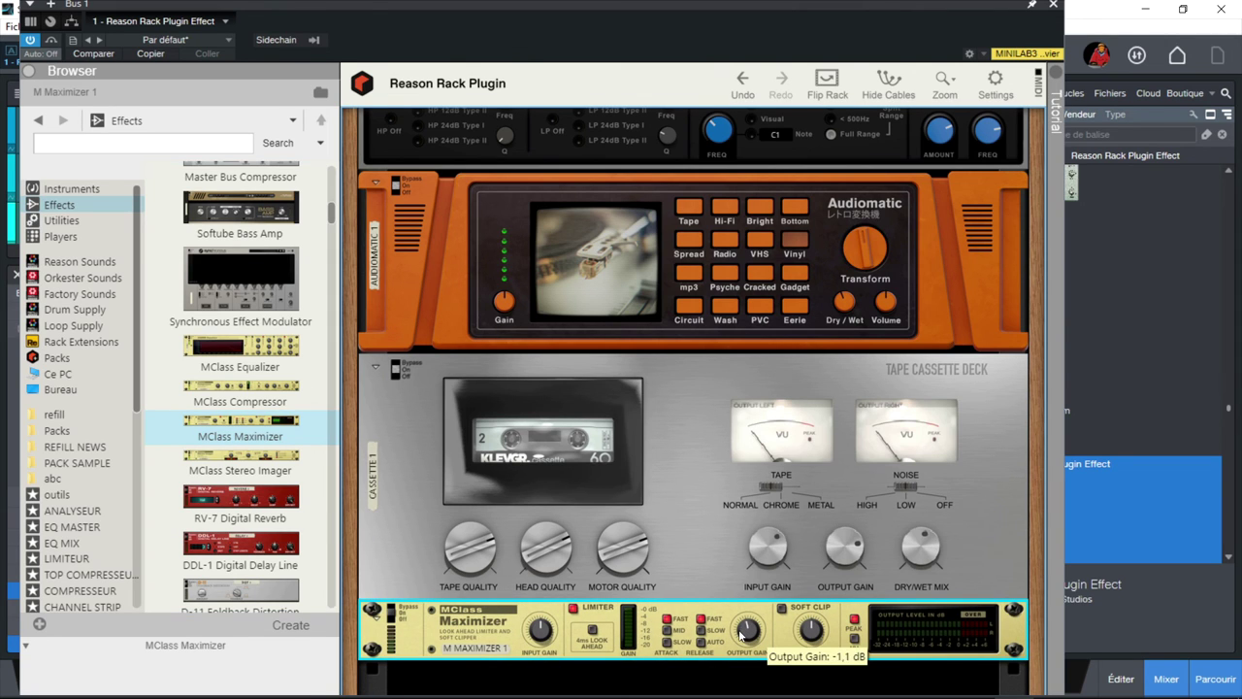
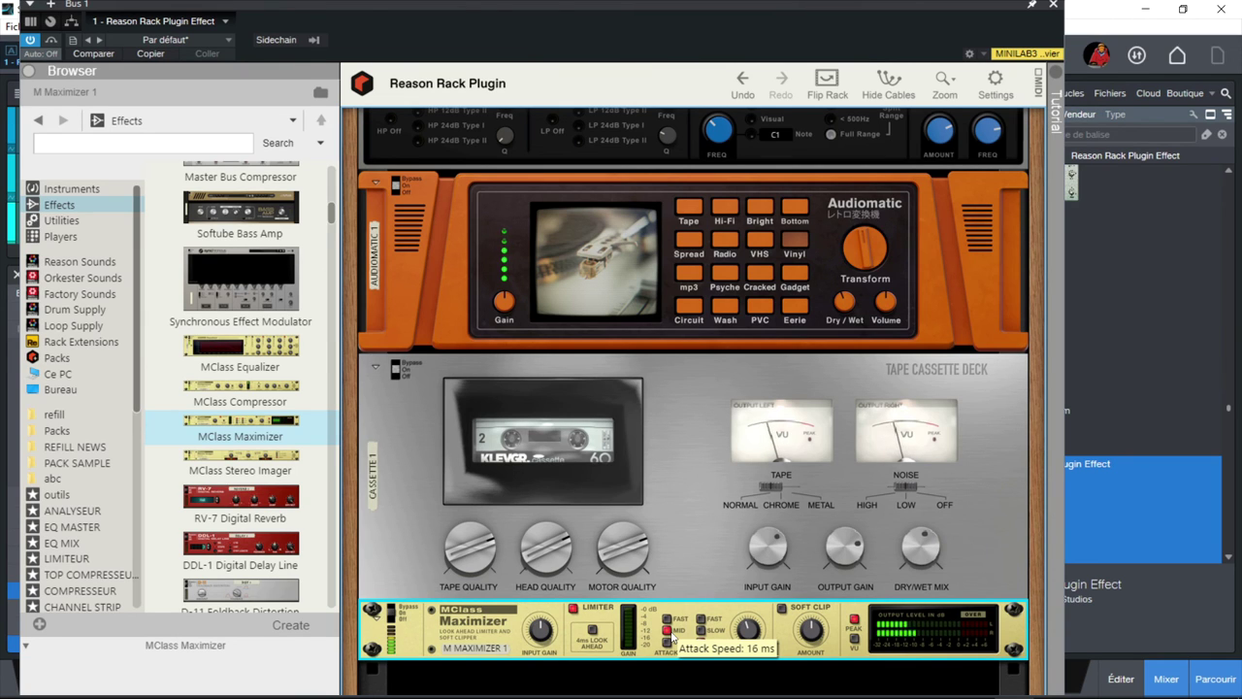
Step: Close the Bus 1 effect window, listen to the Presence channel in solo, and clear the solo
scroll(672, 636, "up", 3)
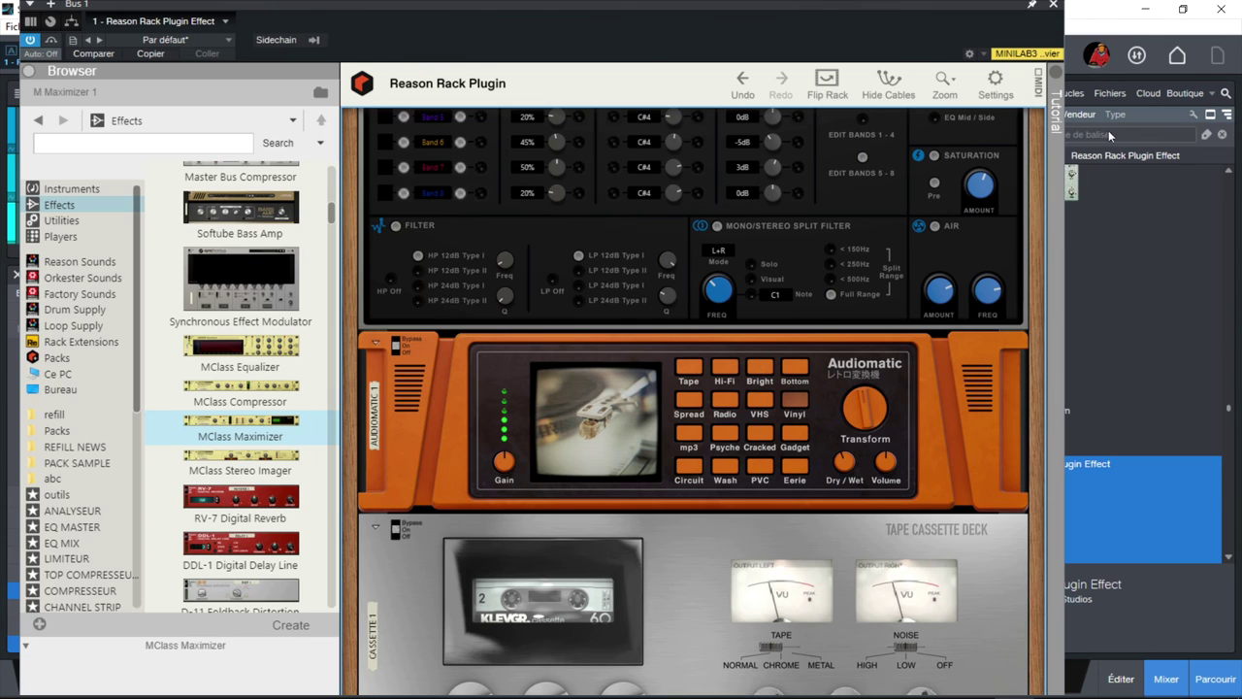
left_click(1053, 5)
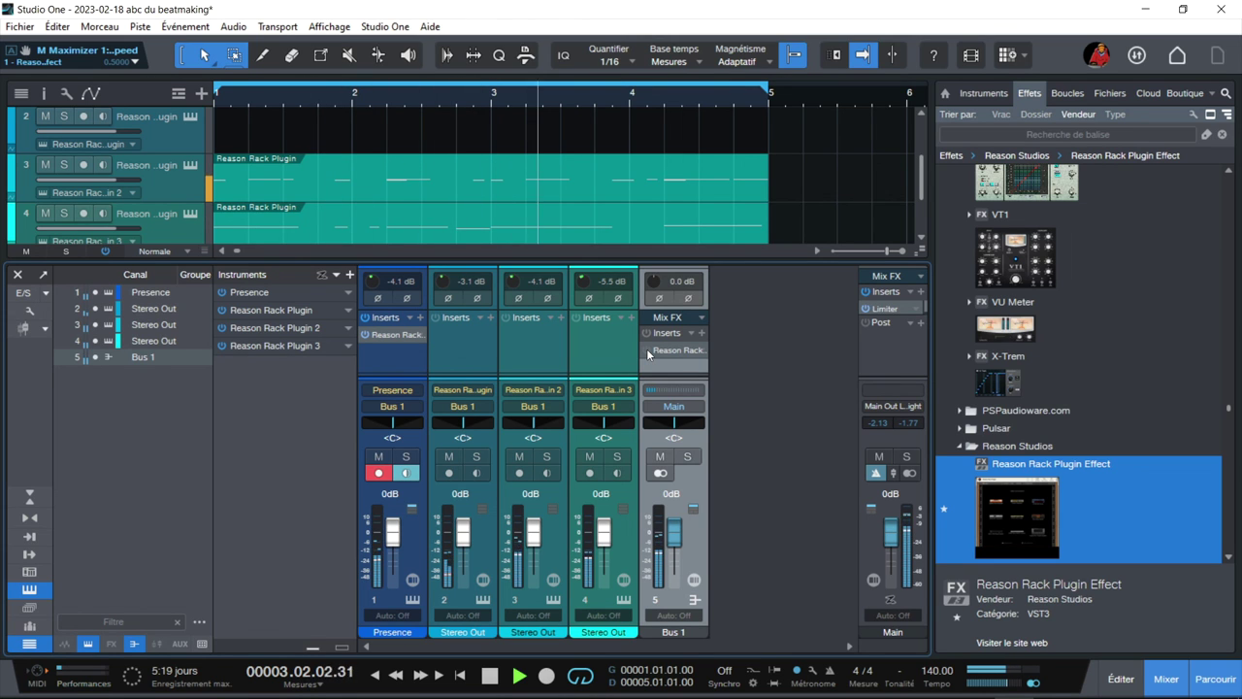
left_click(406, 459)
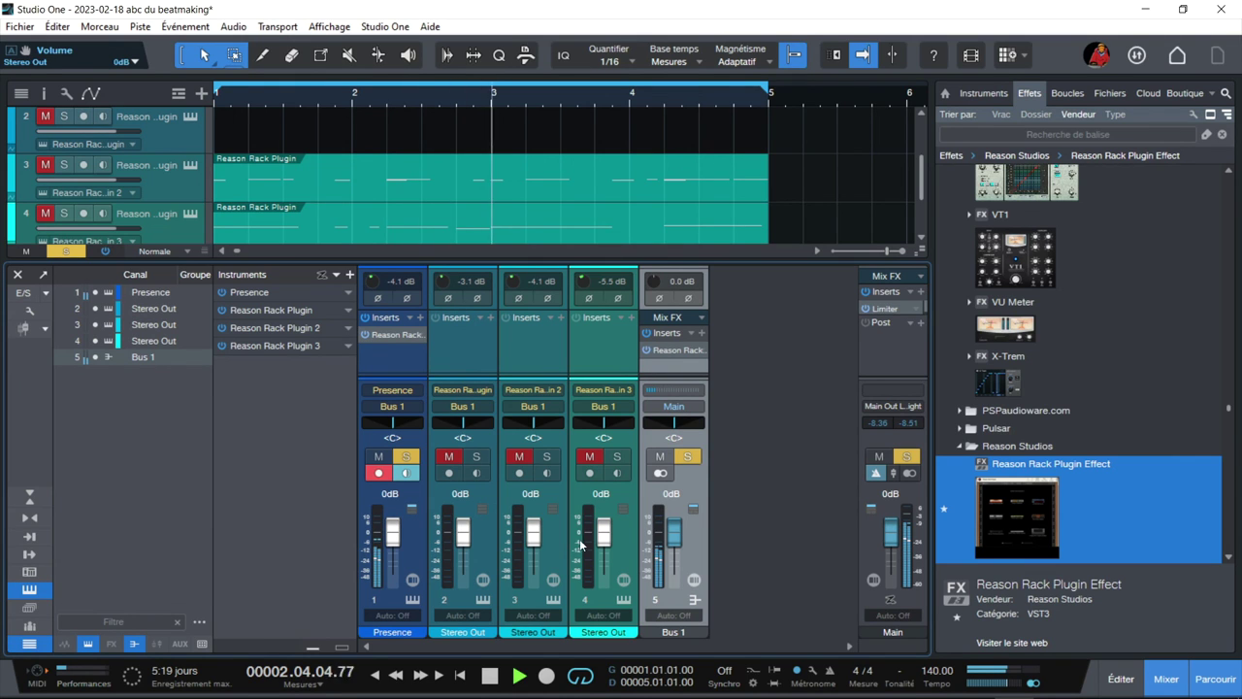
left_click(409, 458)
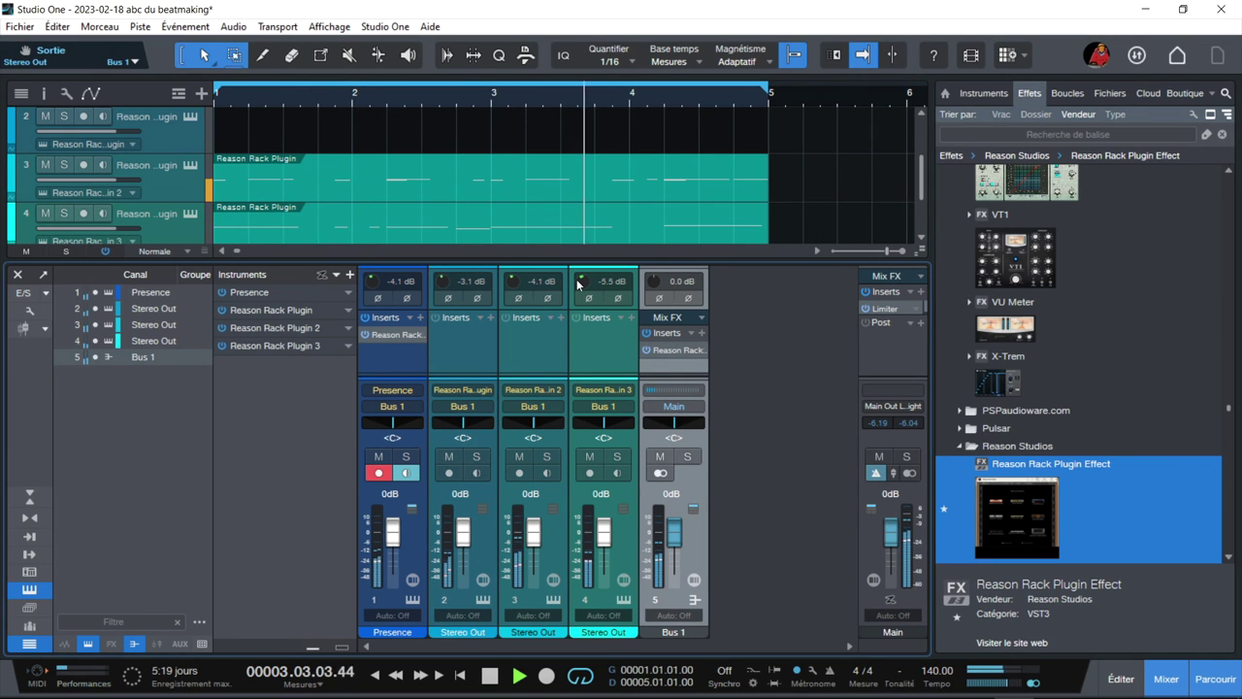
Step: Raise the input gain of channel 4, Reason Rack Plugin 3, to -2.4 dB and stop playback
scroll(578, 283, "up", 5)
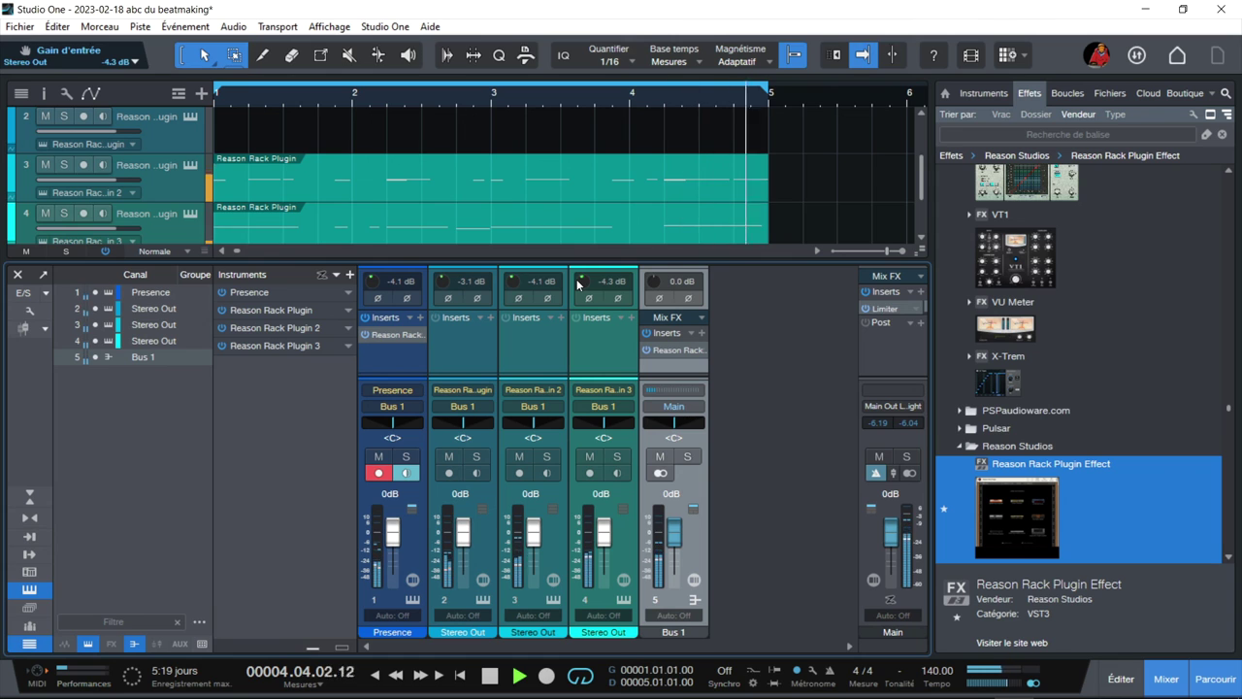
scroll(577, 284, "up", 3)
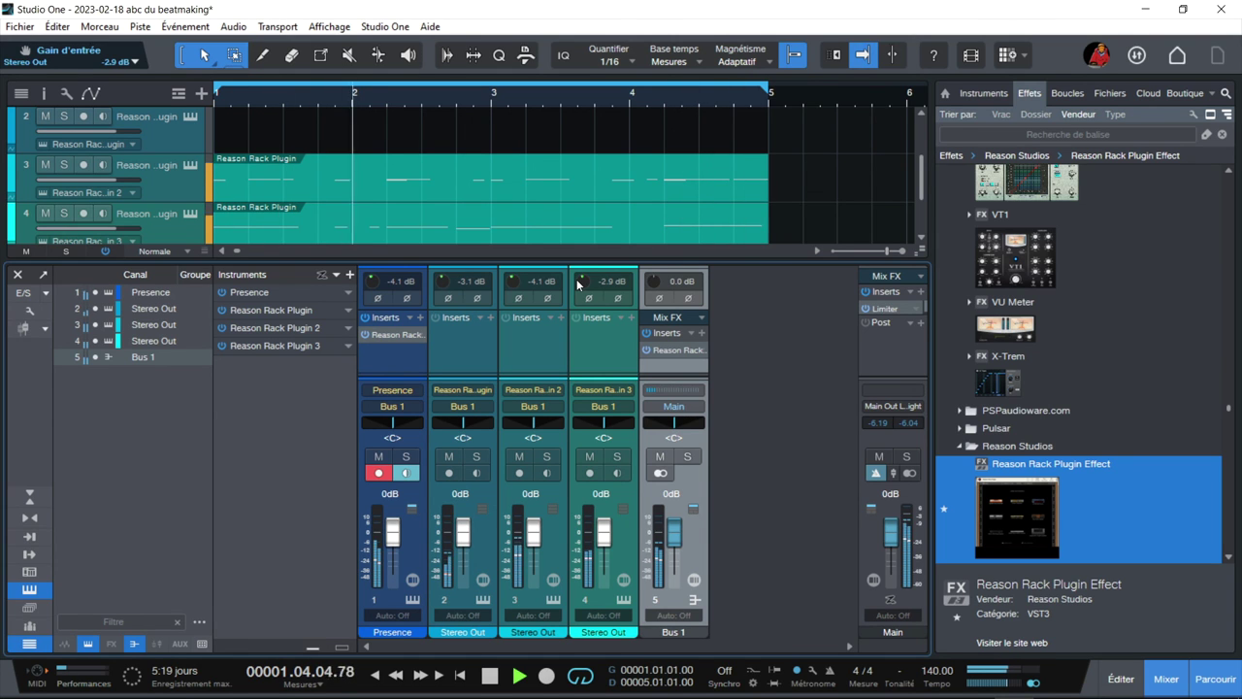
scroll(578, 283, "up", 2)
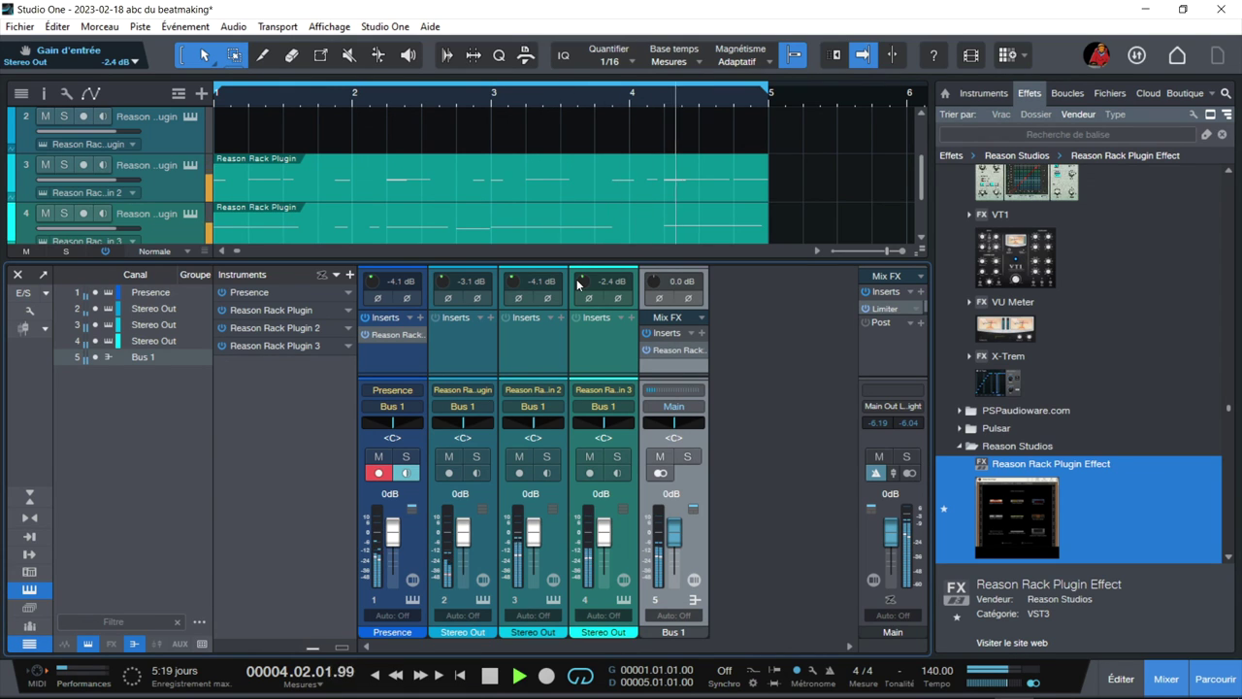
key("space")
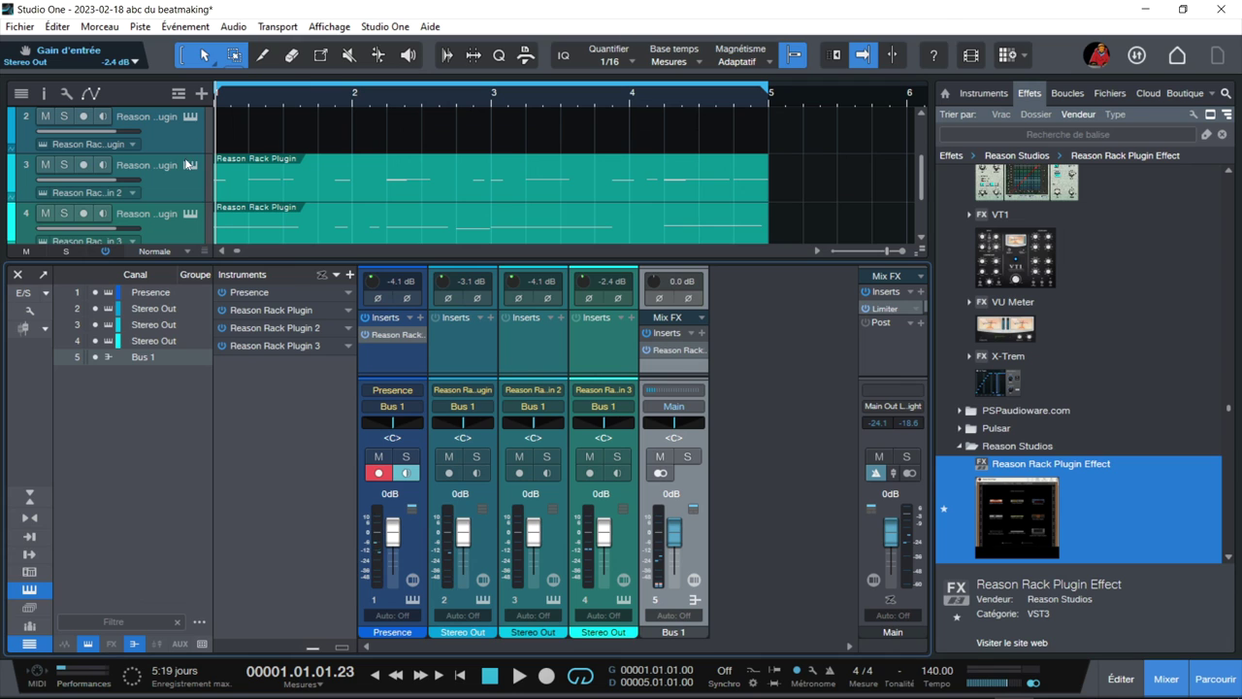
Step: Expand track 2 to show its input and output settings, and examine the available MIDI inputs without changing the selection
left_click_drag(184, 154, 182, 209)
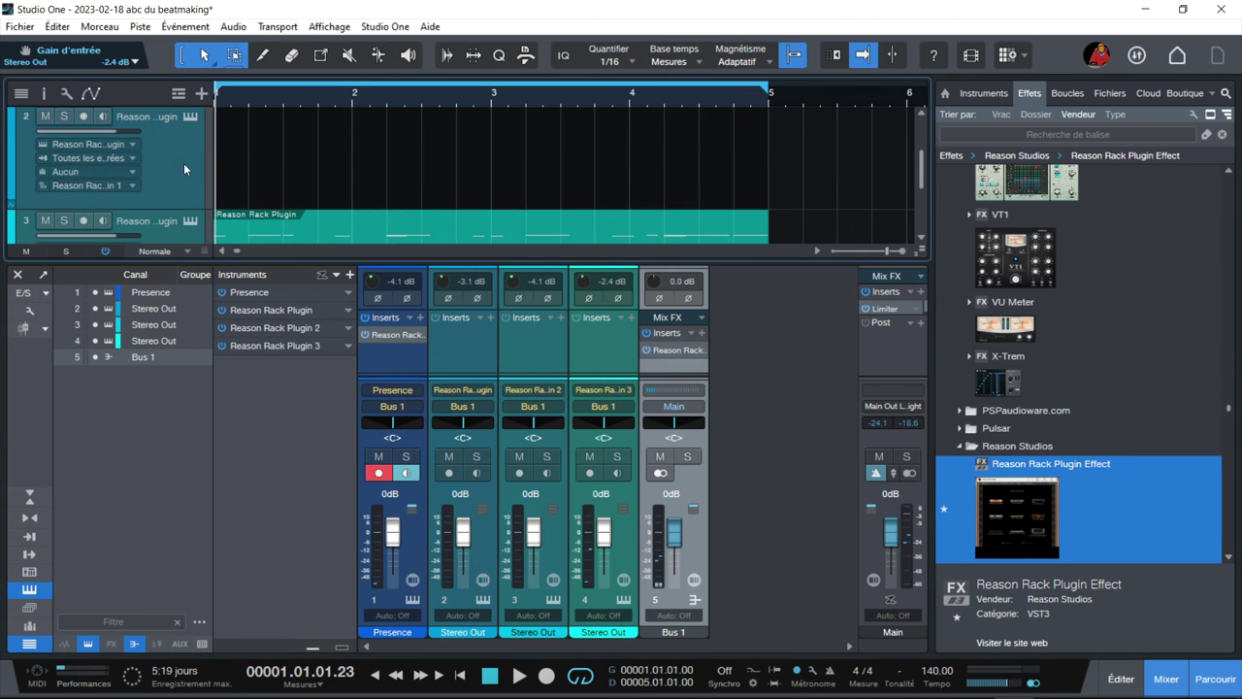
left_click(83, 158)
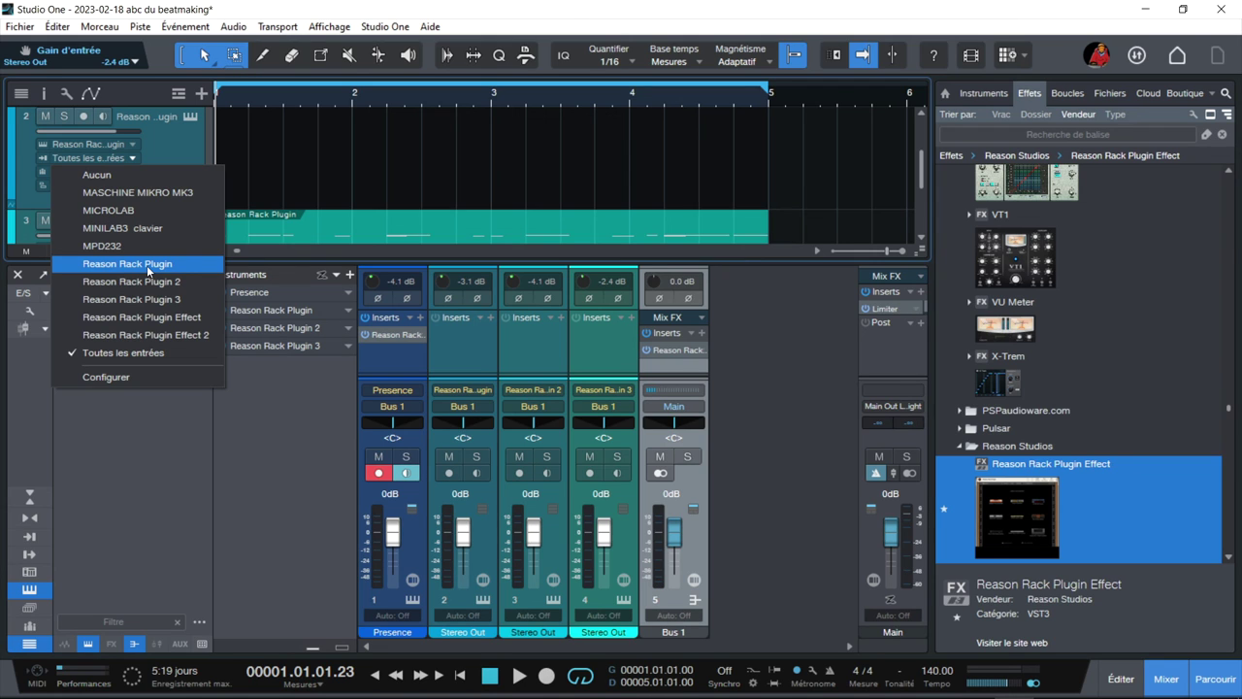
left_click(159, 128)
scroll(159, 127, "up", 2)
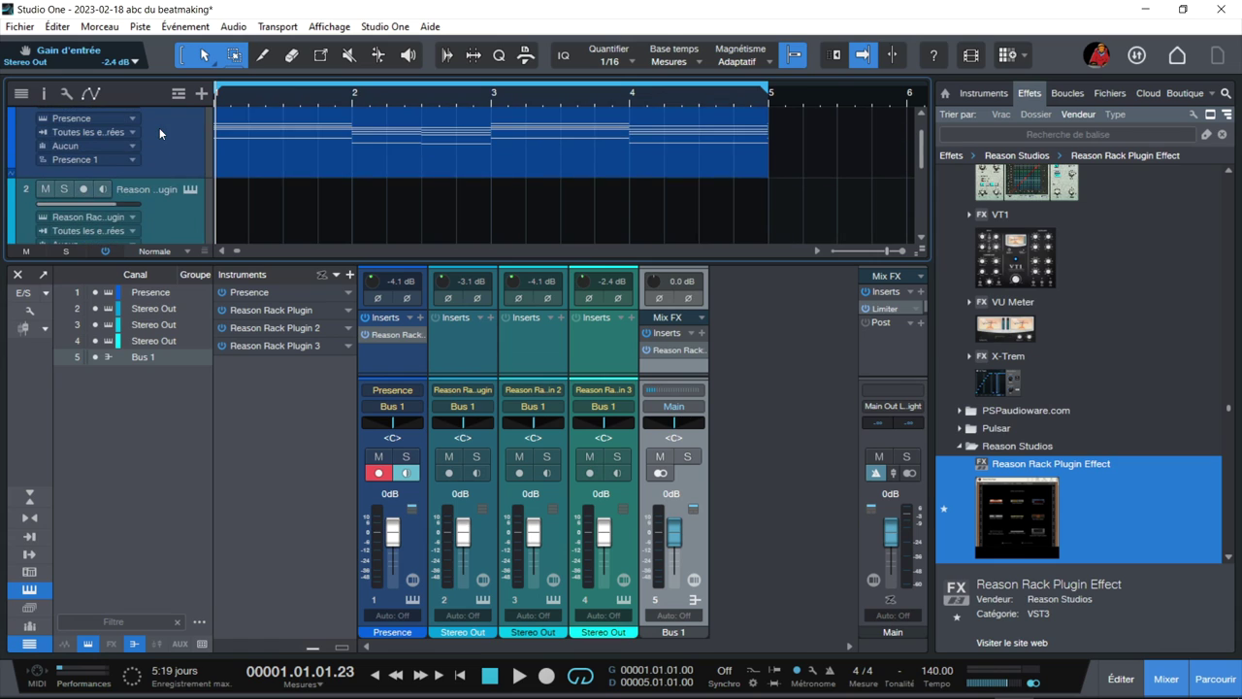